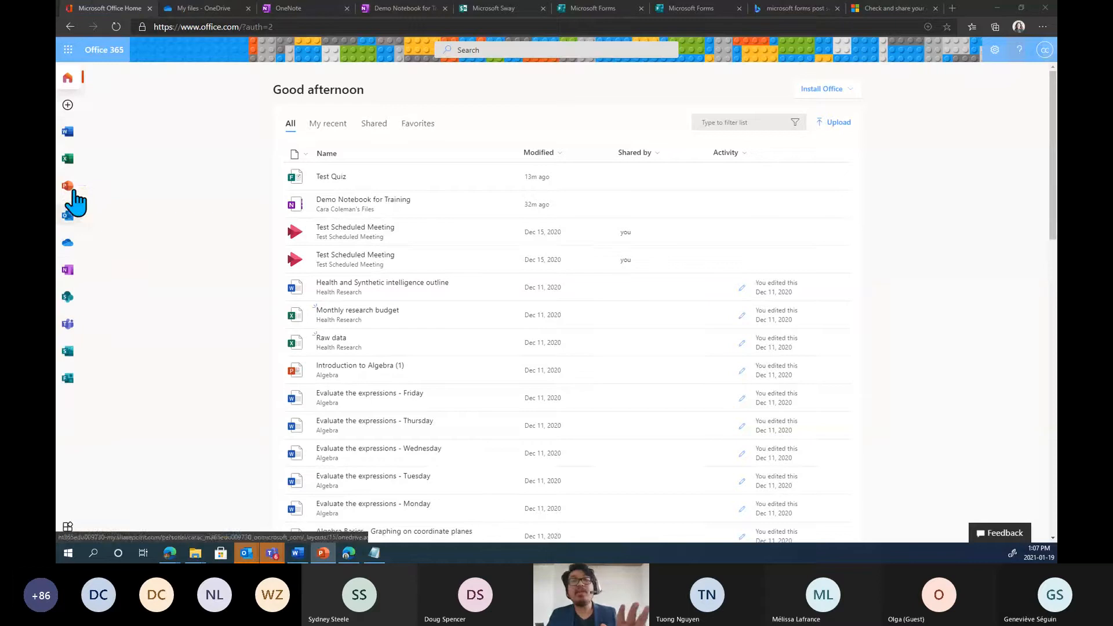
{"action": "left_click", "coordinate": [68, 51]}
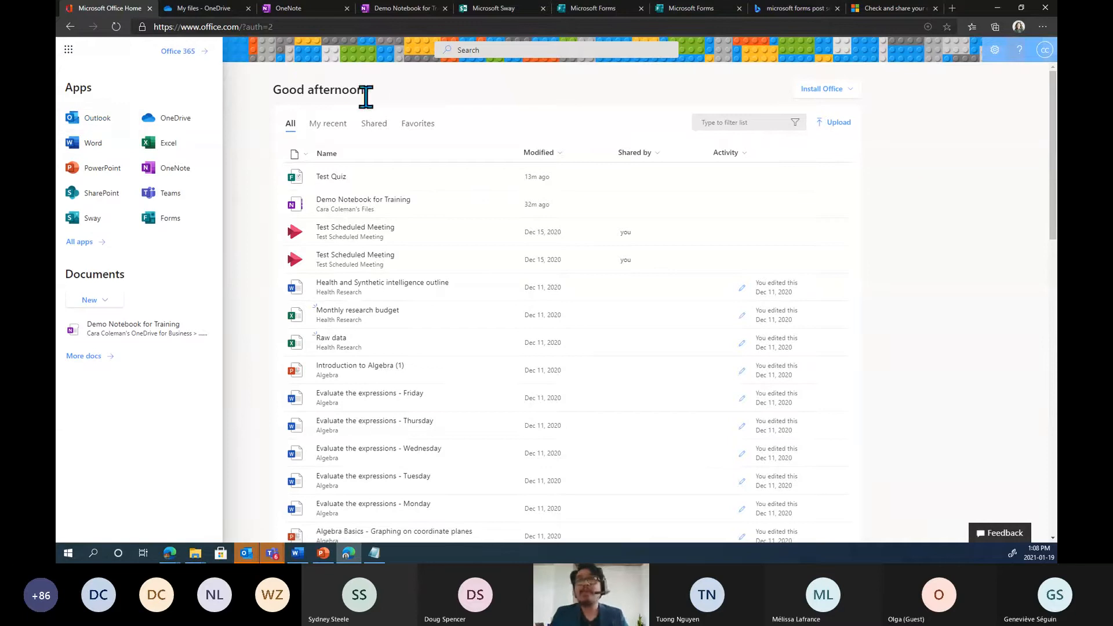
{"action": "left_click", "coordinate": [397, 96]}
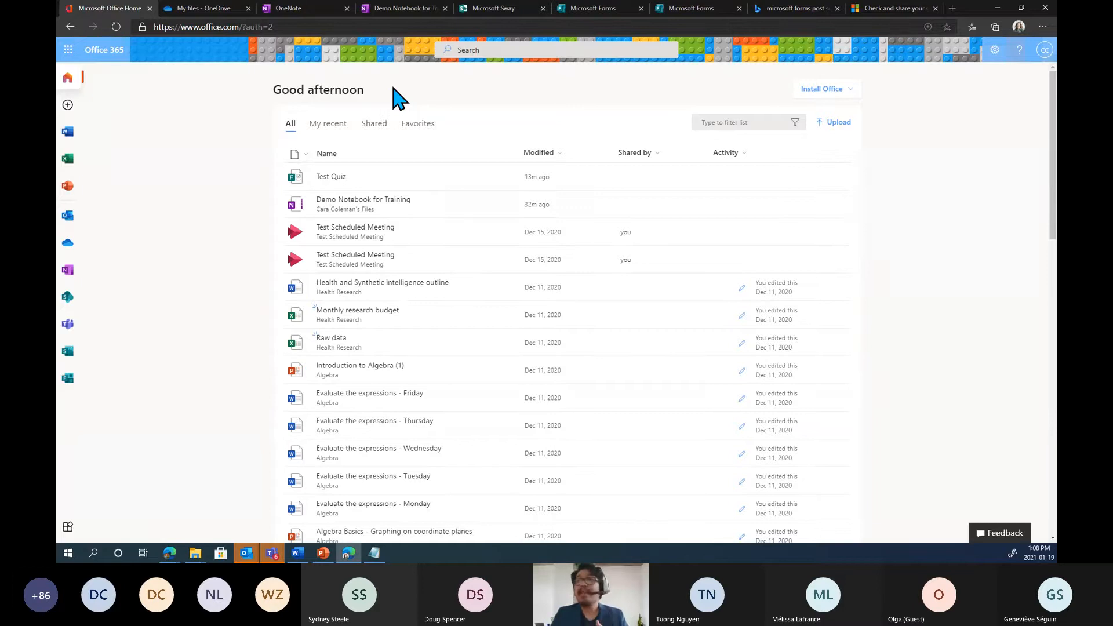
{"action": "left_click", "coordinate": [1042, 56]}
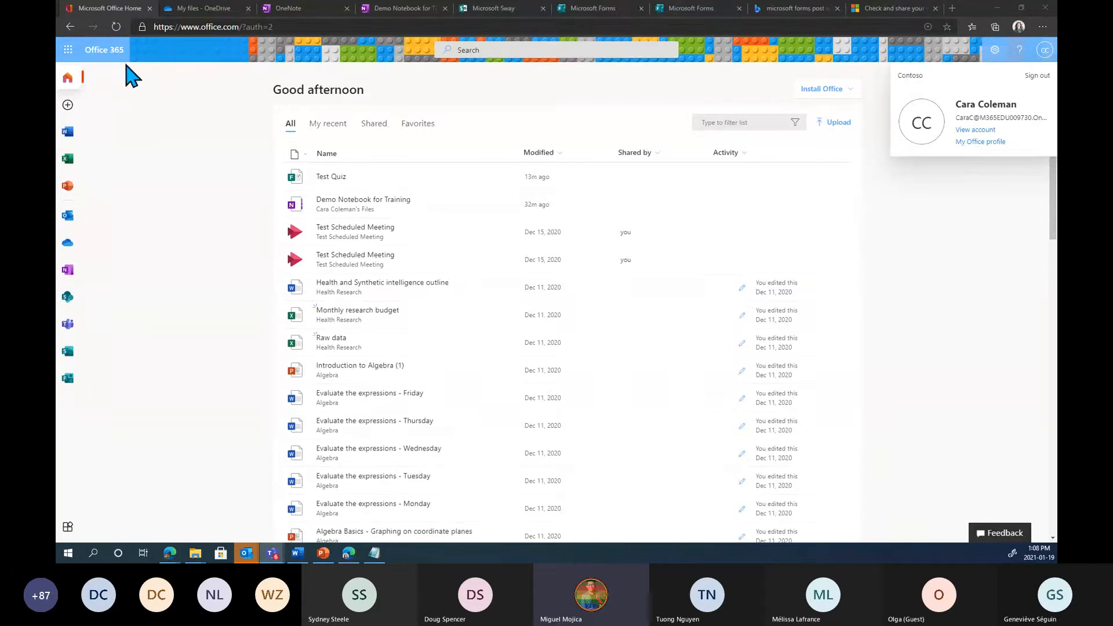
Switch to OneDrive and upload the PDF file Test Example 2 from the 2020-TestDocumentsforCSTs folder to My files.
{"action": "left_click", "coordinate": [213, 9]}
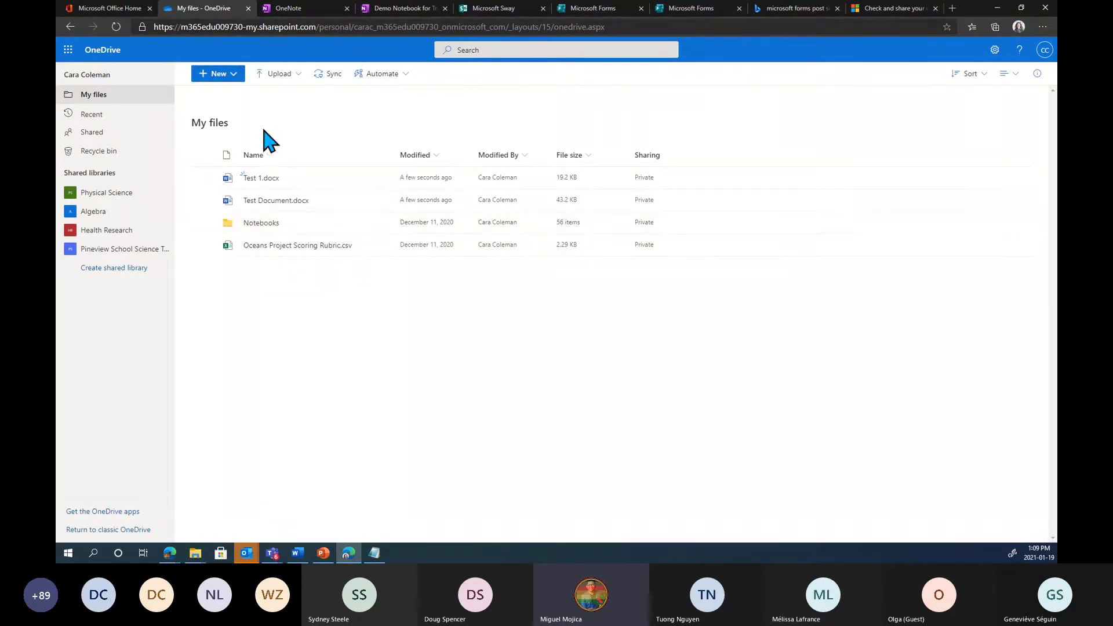
{"action": "left_click", "coordinate": [290, 79]}
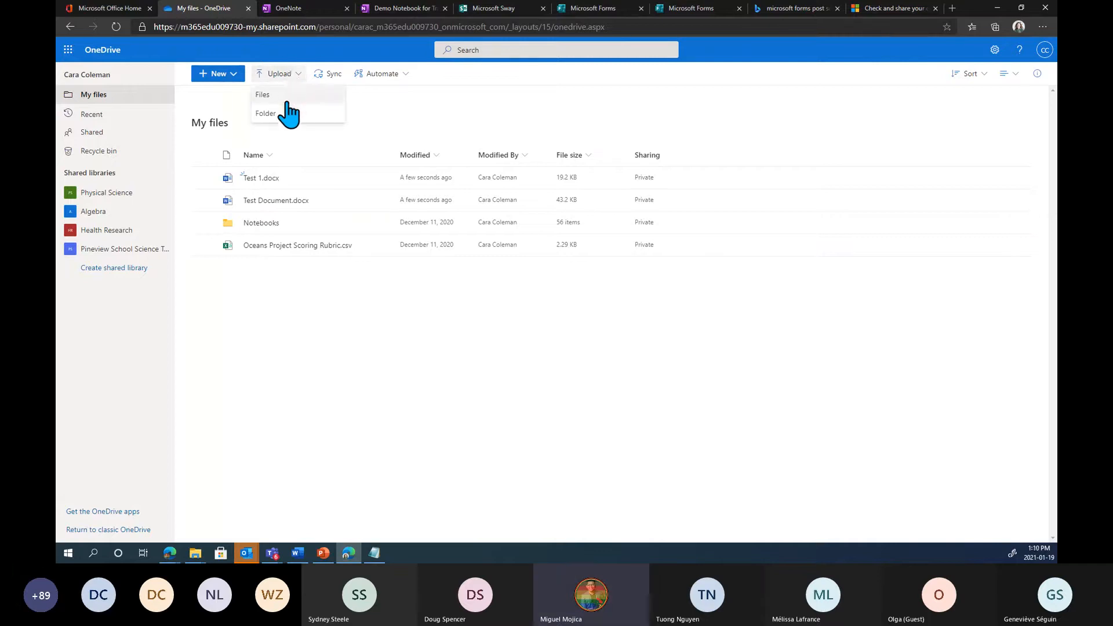
{"action": "left_click", "coordinate": [288, 102]}
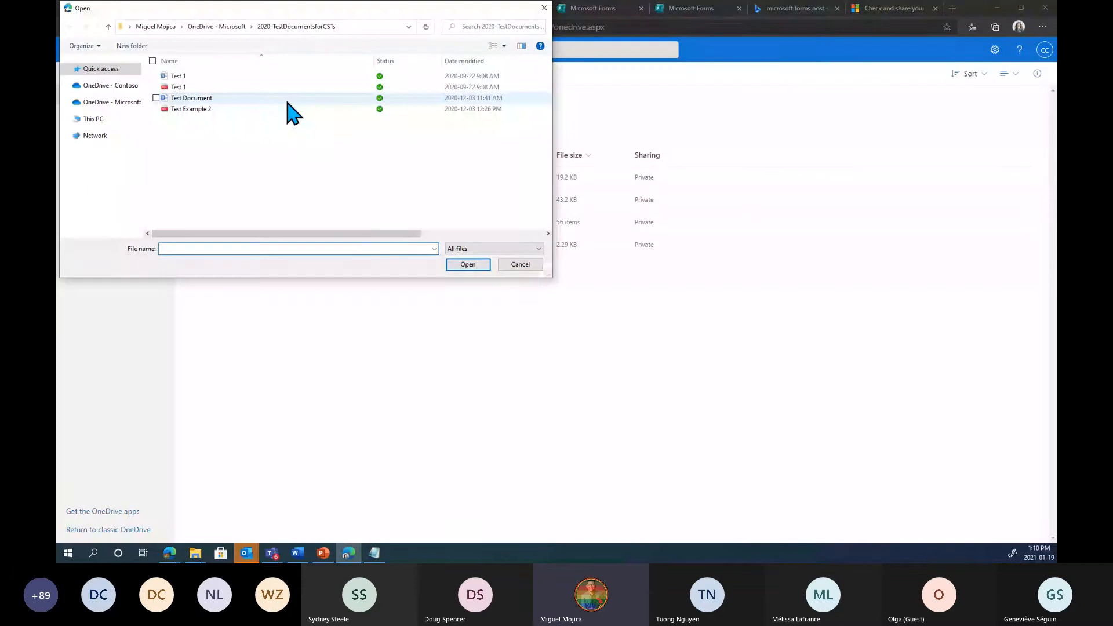
{"action": "left_click", "coordinate": [246, 112]}
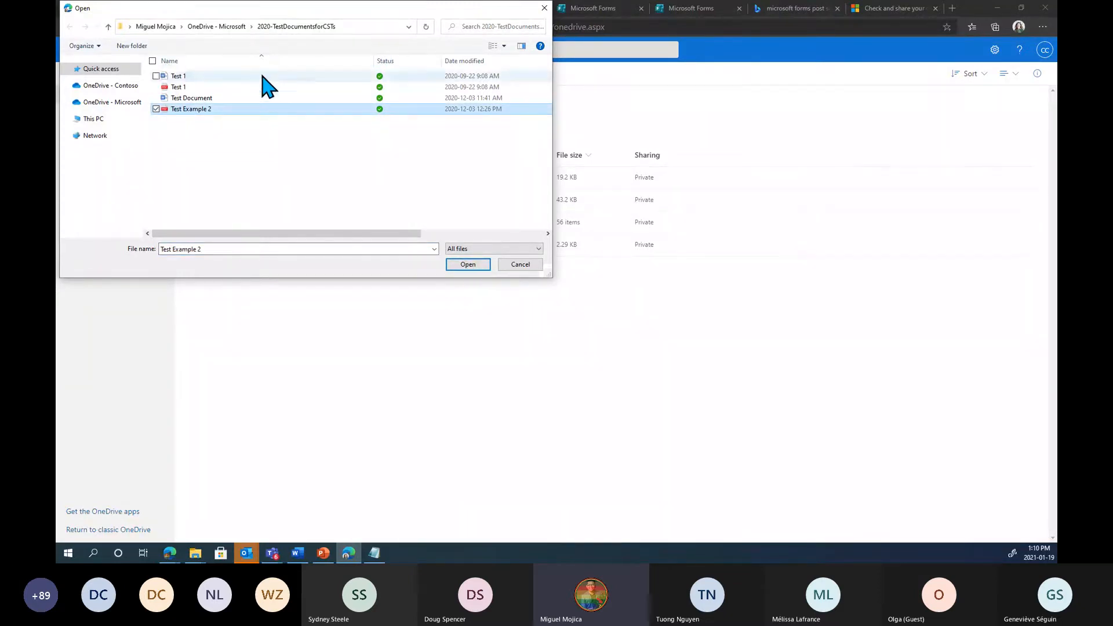
{"action": "left_click", "coordinate": [469, 266]}
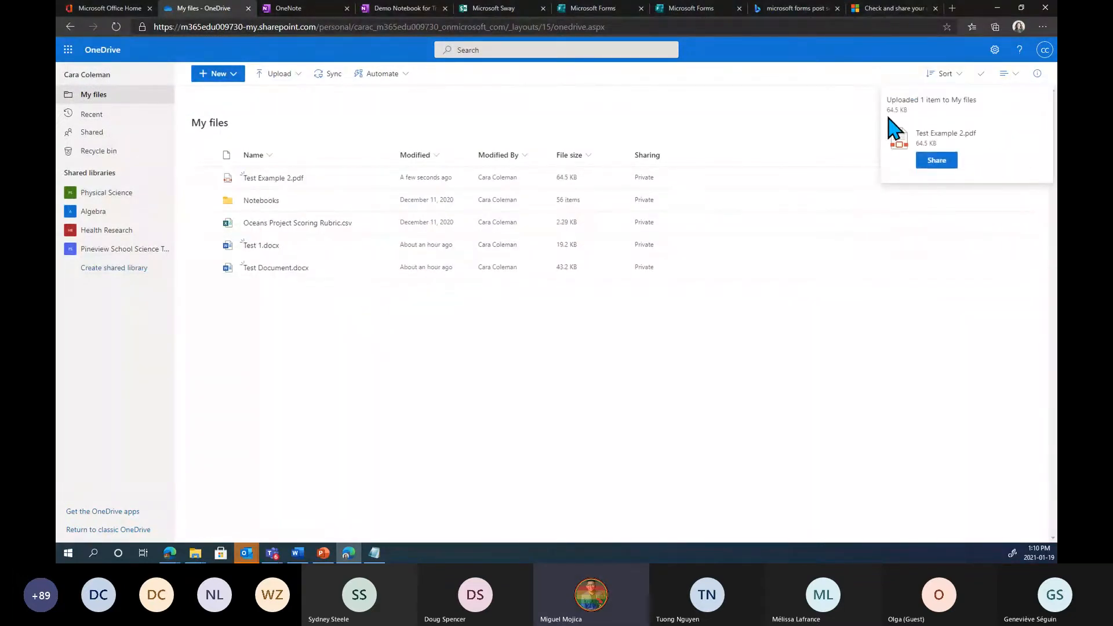
{"action": "mouse_move", "coordinate": [271, 184]}
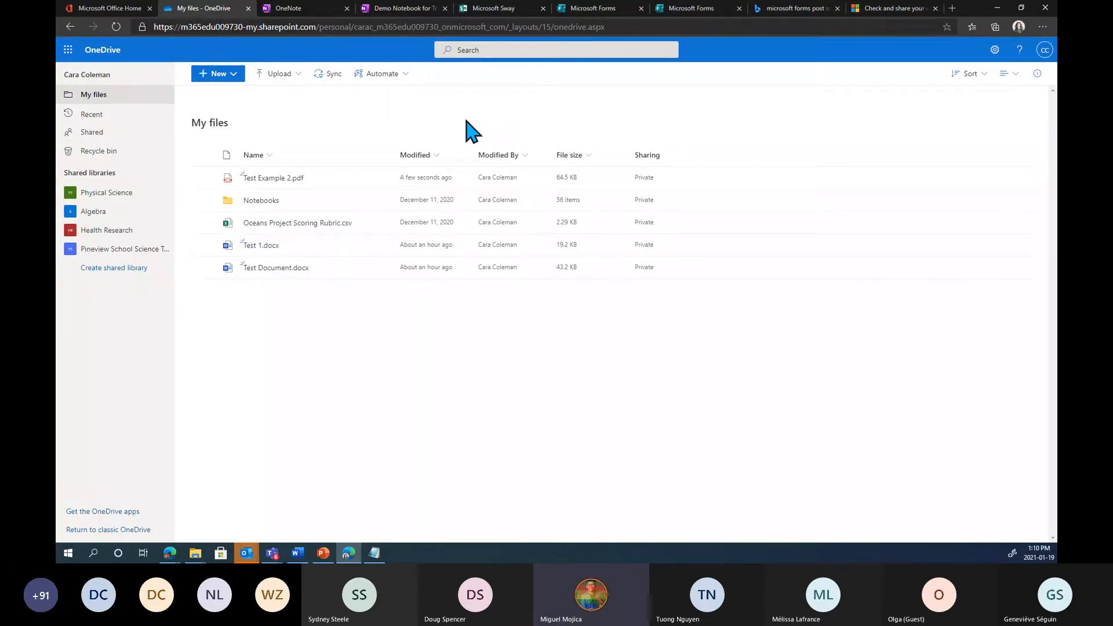
{"action": "left_click", "coordinate": [283, 74]}
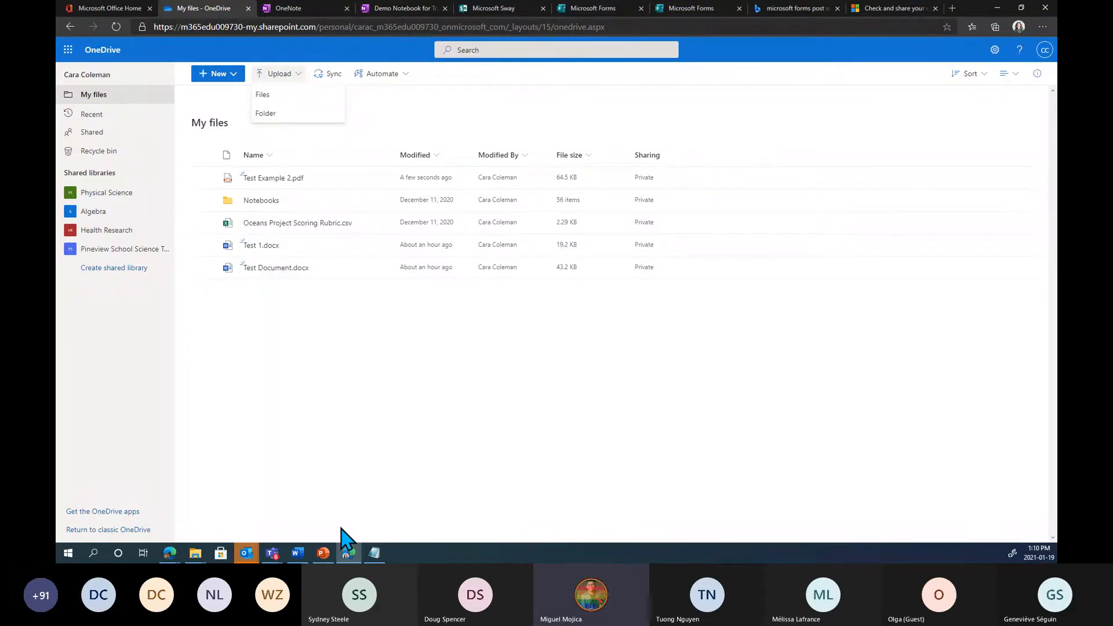
{"action": "mouse_move", "coordinate": [365, 223]}
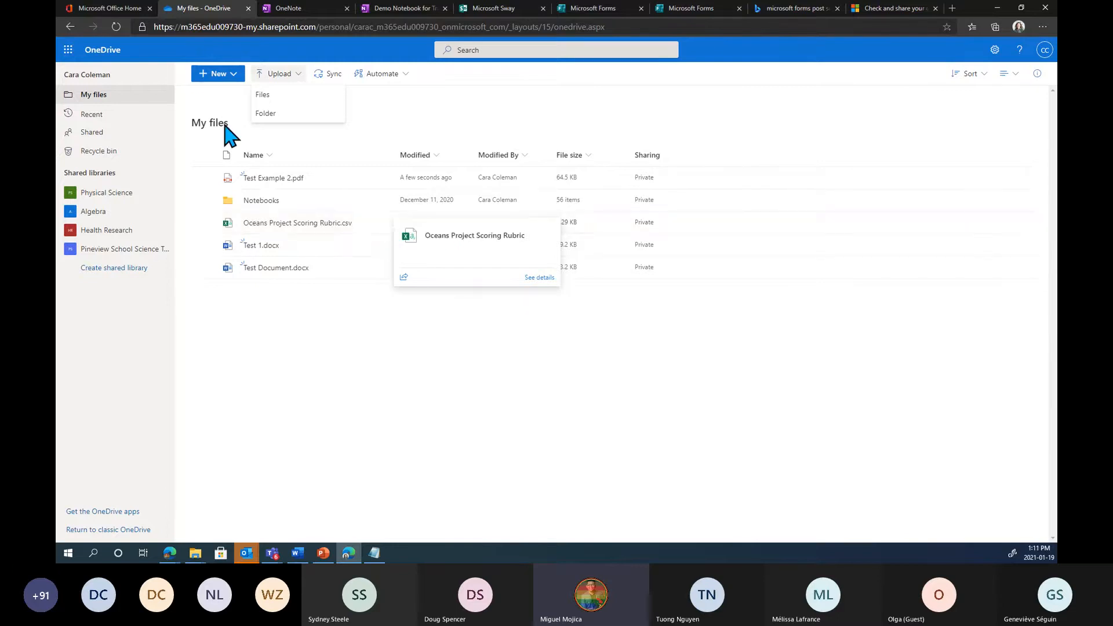
{"action": "left_click", "coordinate": [284, 355]}
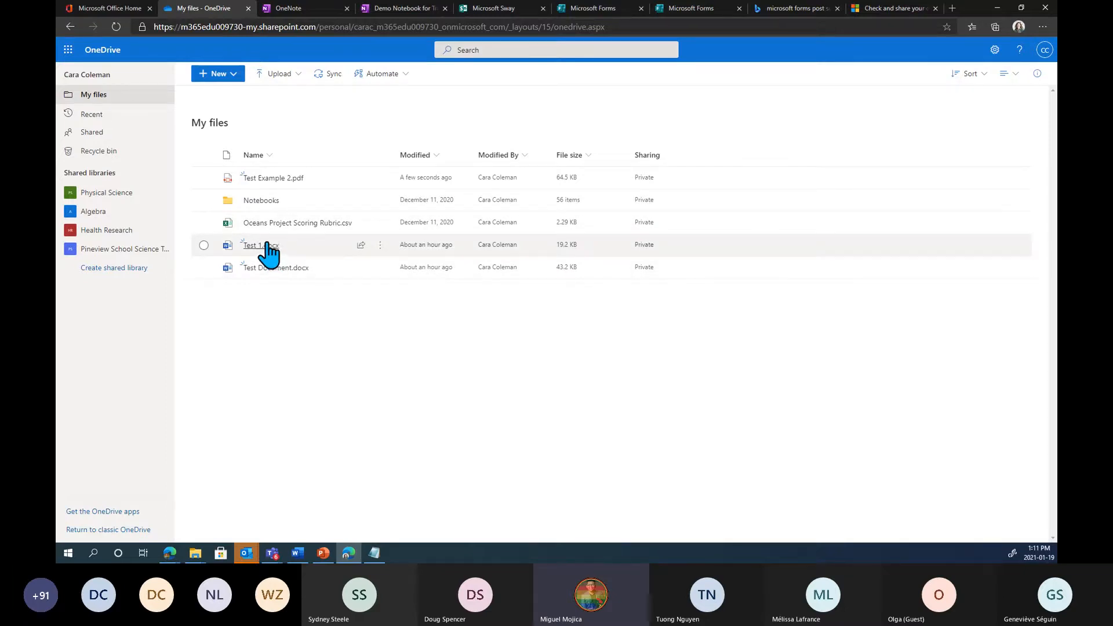
Open Test 1.docx from My files, add the line "This edit is terrible!" below the existing text, and close the document.
{"action": "key", "text": "ctrl"}
{"action": "mouse_move", "coordinate": [277, 259]}
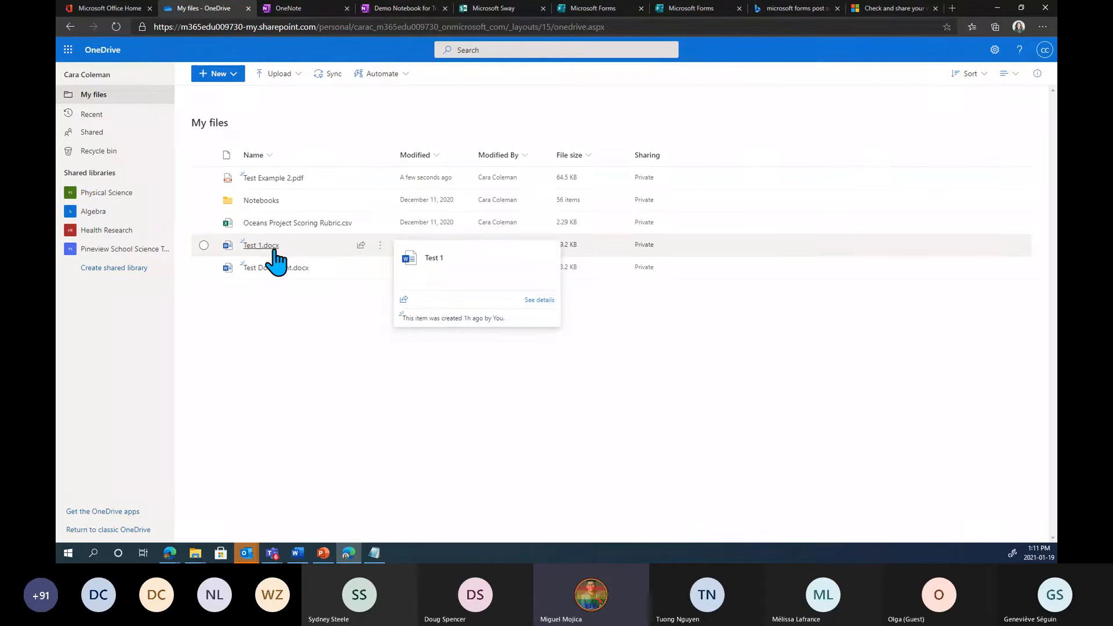
{"action": "left_click", "coordinate": [275, 251]}
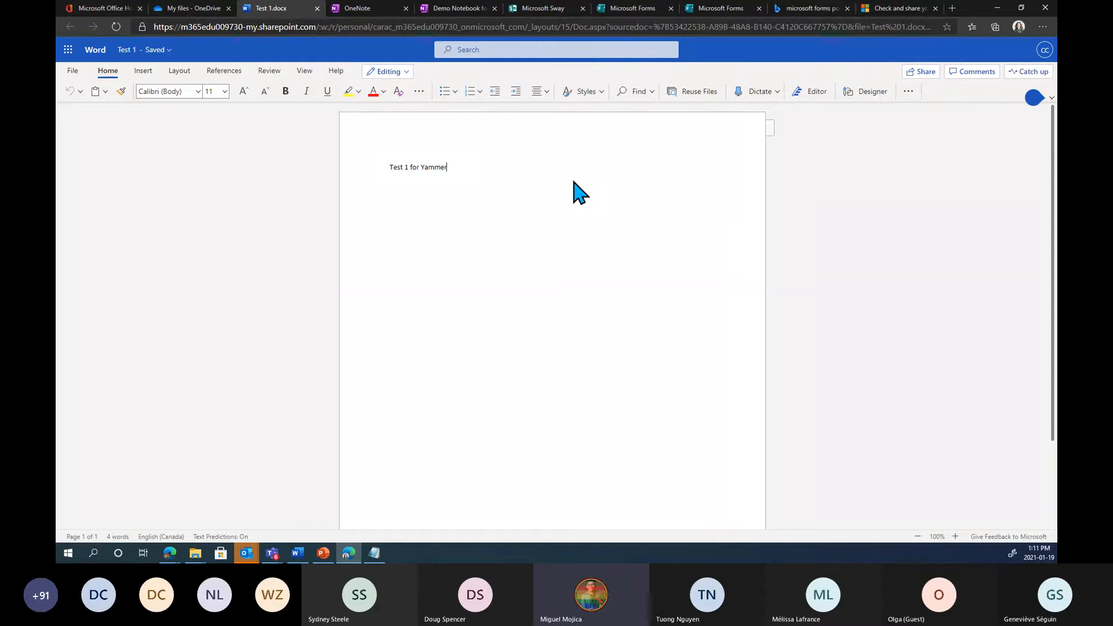
{"action": "left_click", "coordinate": [505, 163]}
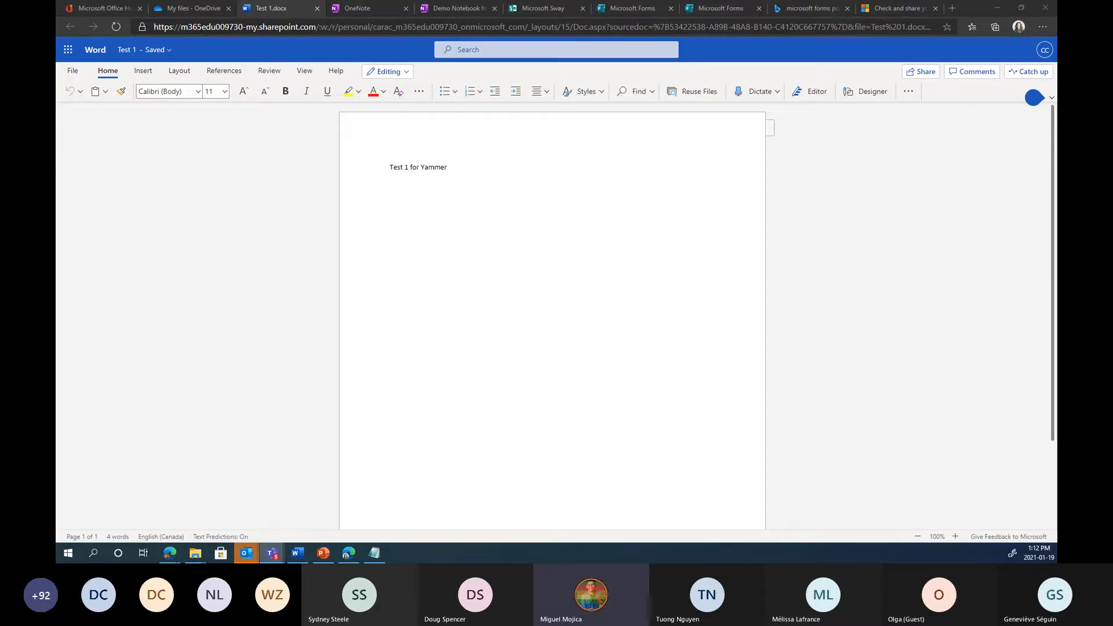
{"action": "key", "text": "alt+Tab"}
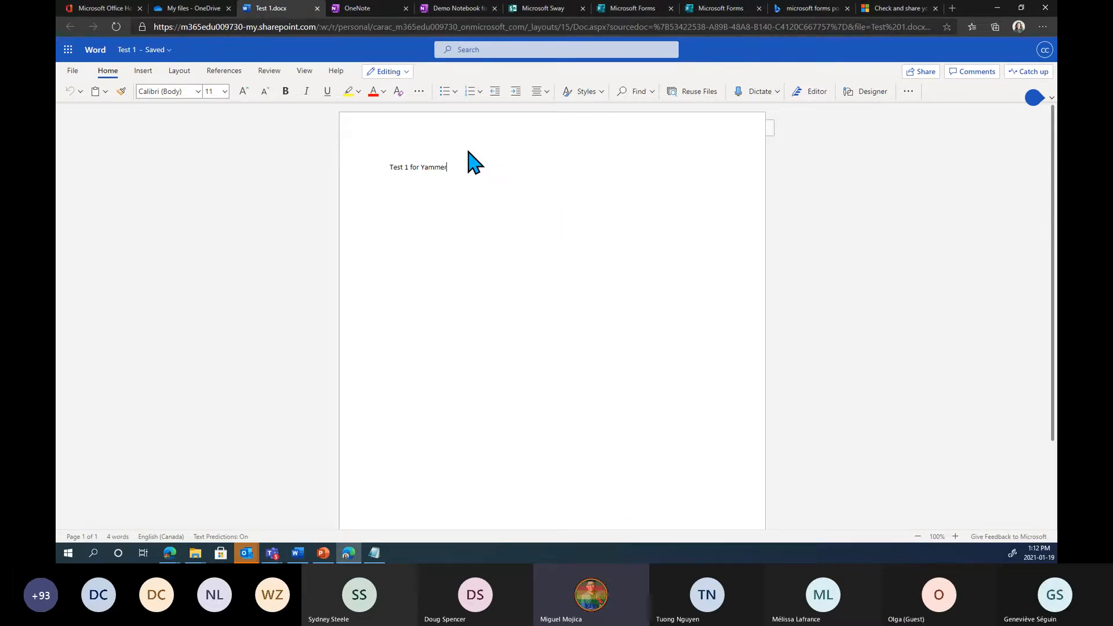
{"action": "key", "text": "Return"}
{"action": "type", "text": "This edit is terrible!"}
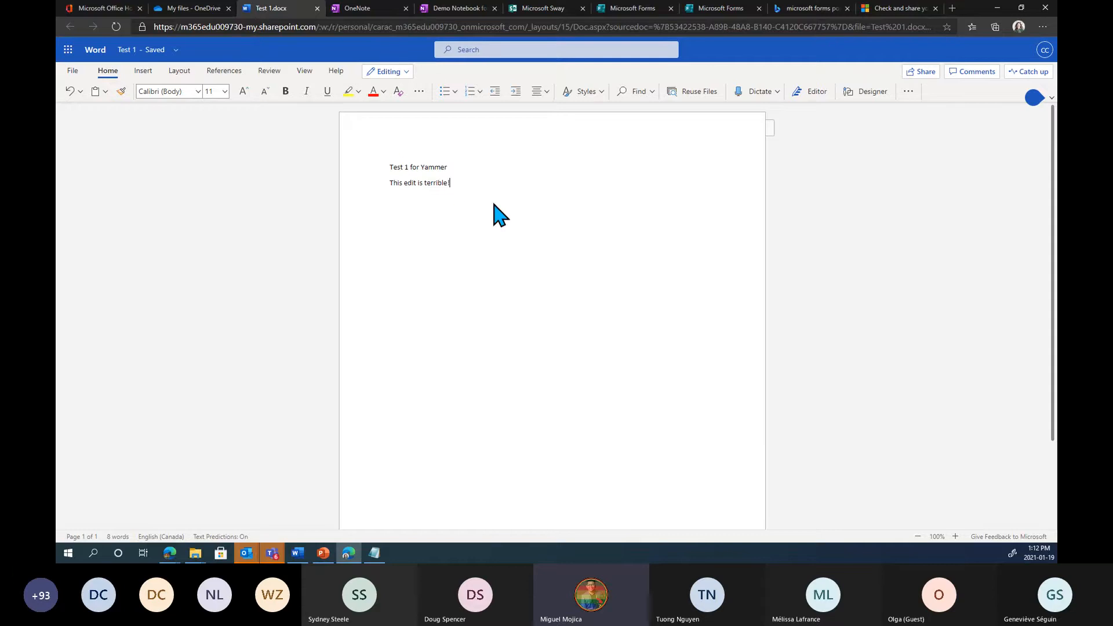
{"action": "left_click", "coordinate": [316, 8]}
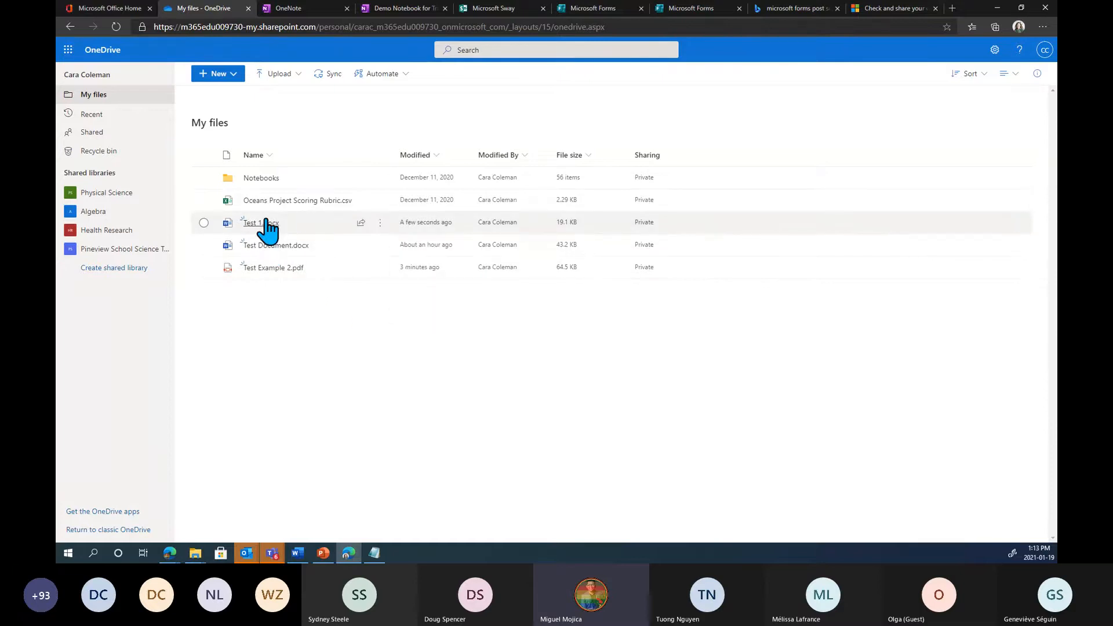
Start sharing Test 1.docx and set its link to work for Specific people only.
{"action": "mouse_move", "coordinate": [265, 220]}
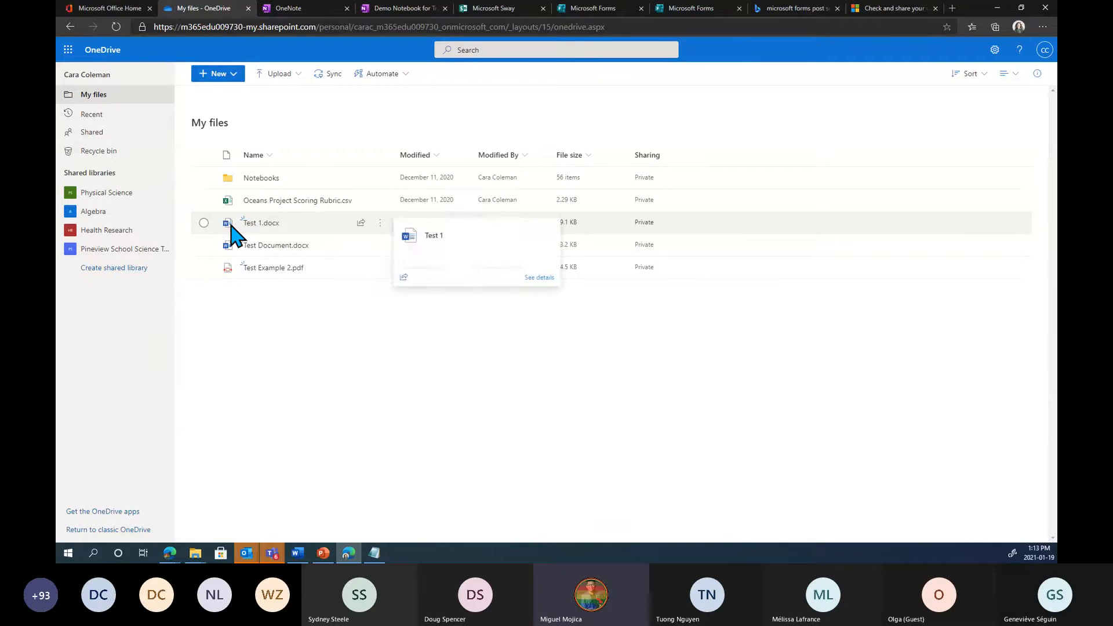
{"action": "left_click", "coordinate": [204, 223]}
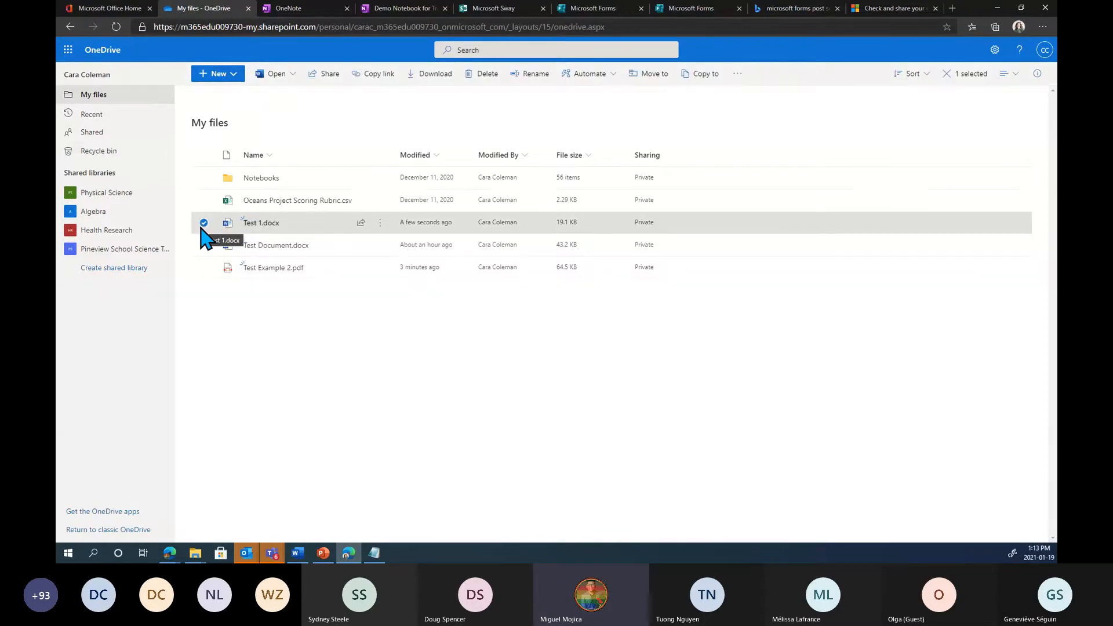
{"action": "left_click", "coordinate": [265, 223]}
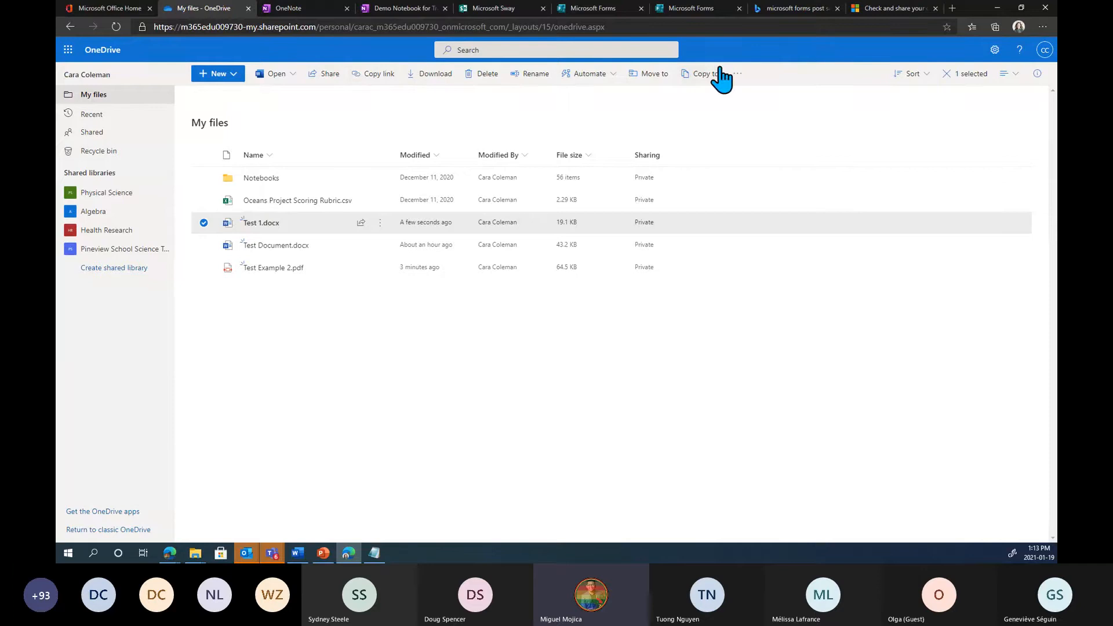
{"action": "left_click", "coordinate": [319, 81]}
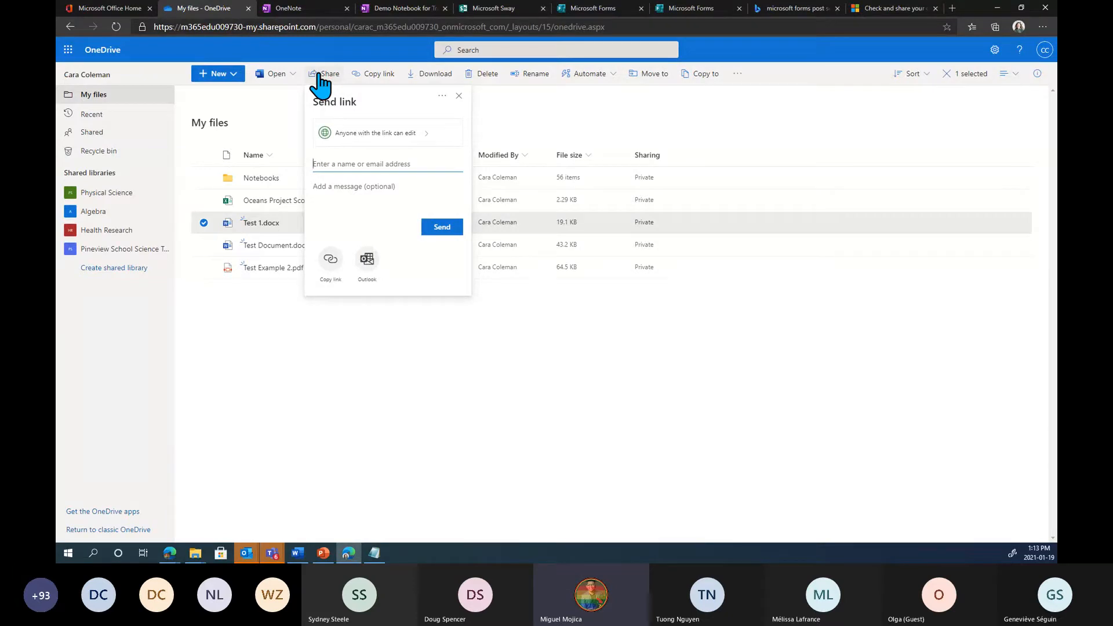
{"action": "left_click", "coordinate": [389, 133]}
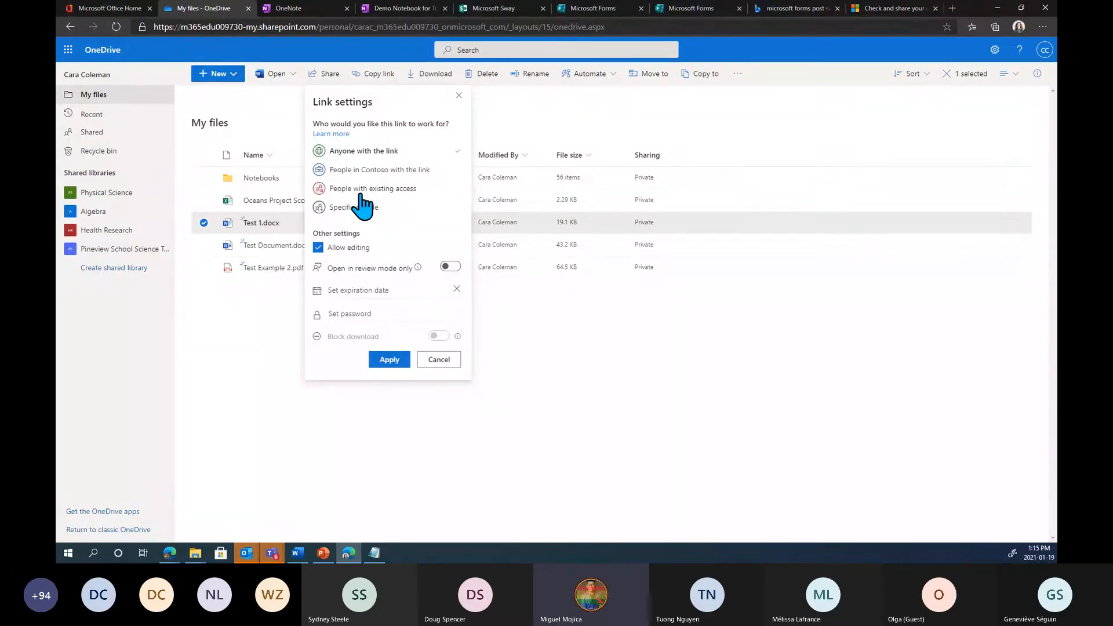
{"action": "left_click", "coordinate": [361, 193]}
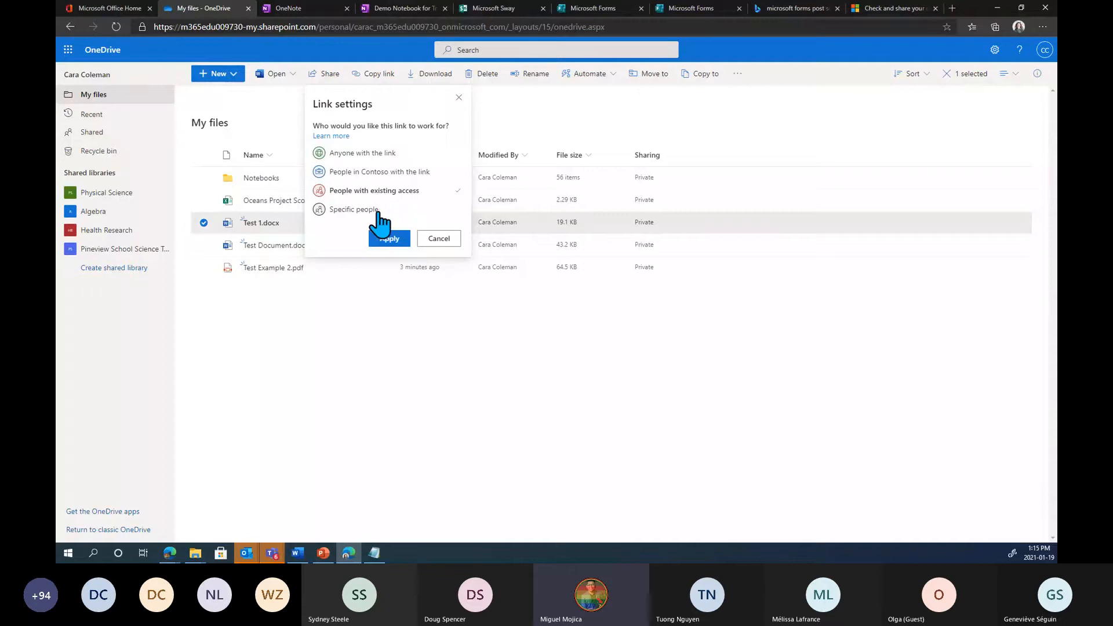
{"action": "left_click", "coordinate": [376, 211]}
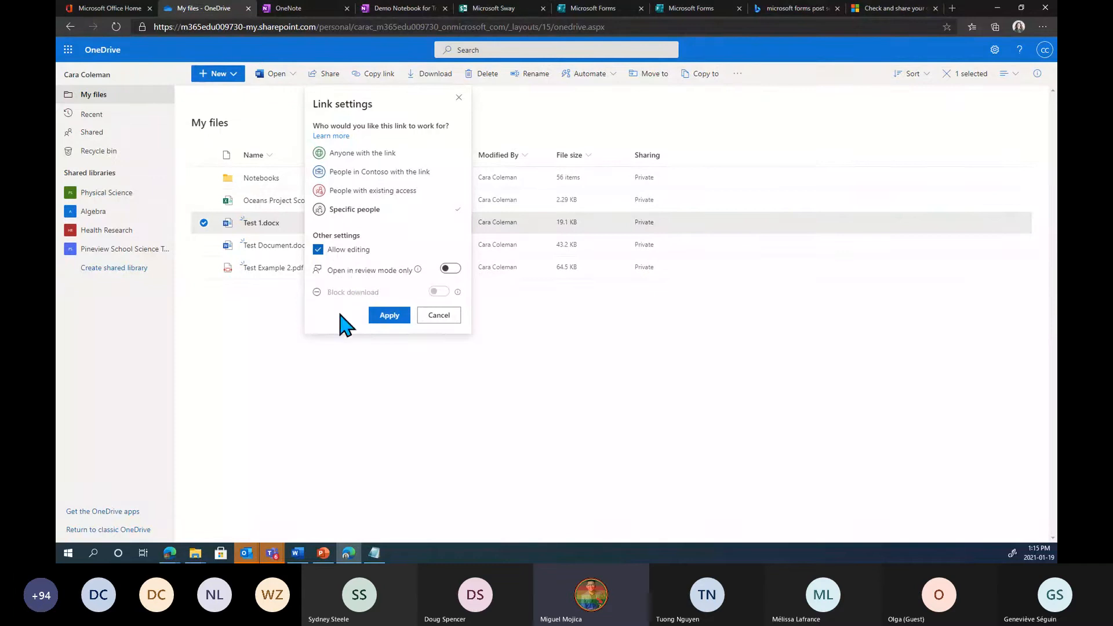
Try the link's permission options: block downloads without editing, and allow editing in review mode only.
{"action": "left_click", "coordinate": [363, 262]}
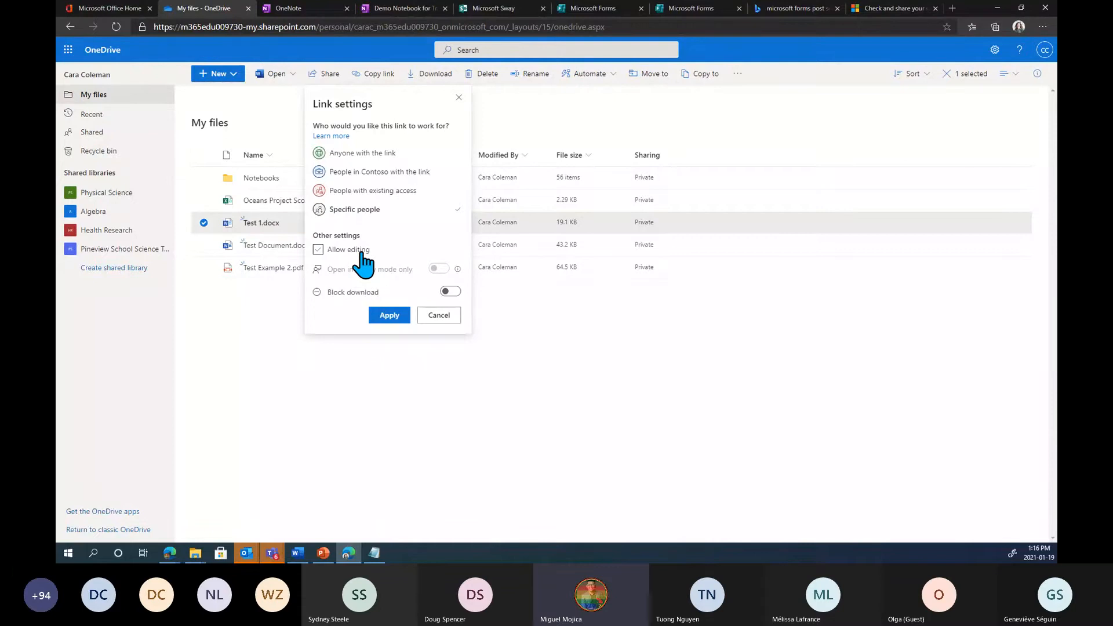
{"action": "left_click", "coordinate": [453, 292]}
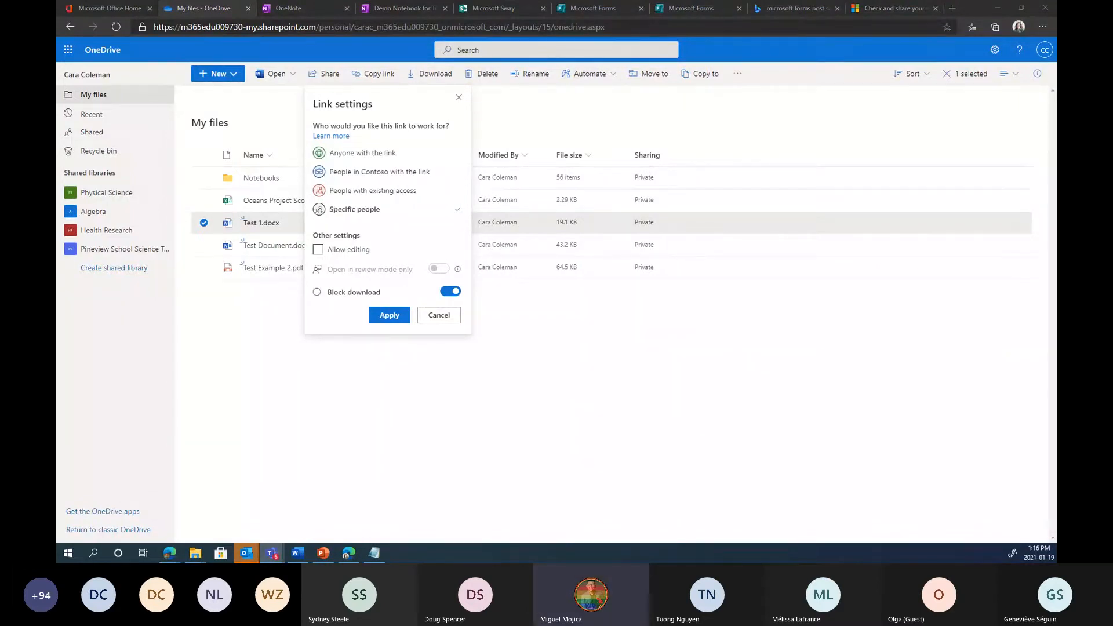
{"action": "left_click", "coordinate": [336, 250]}
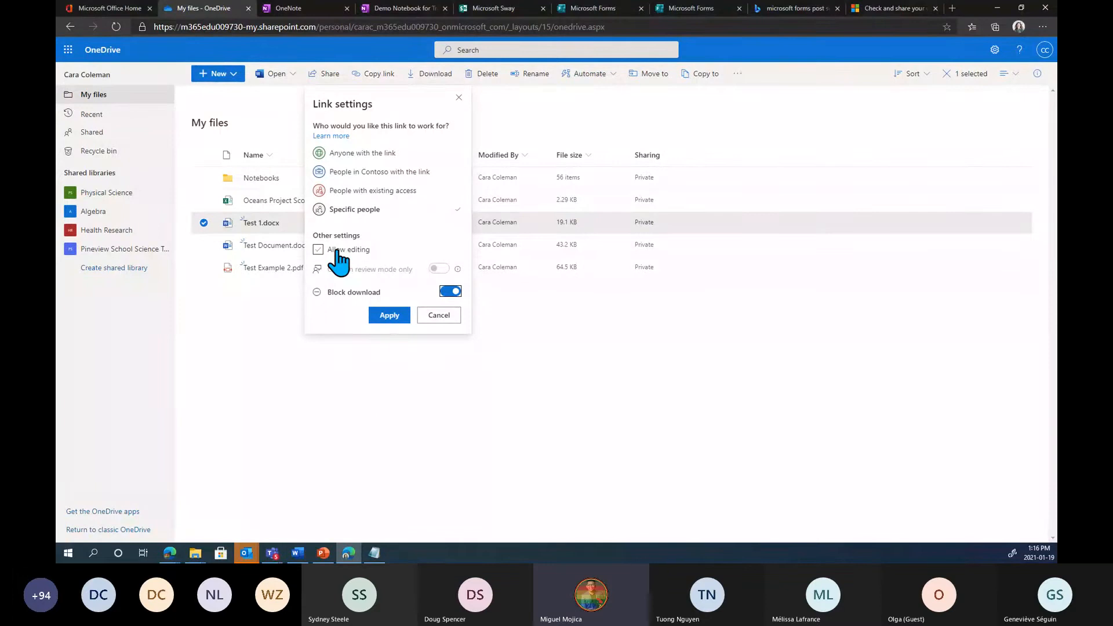
{"action": "left_click", "coordinate": [340, 250]}
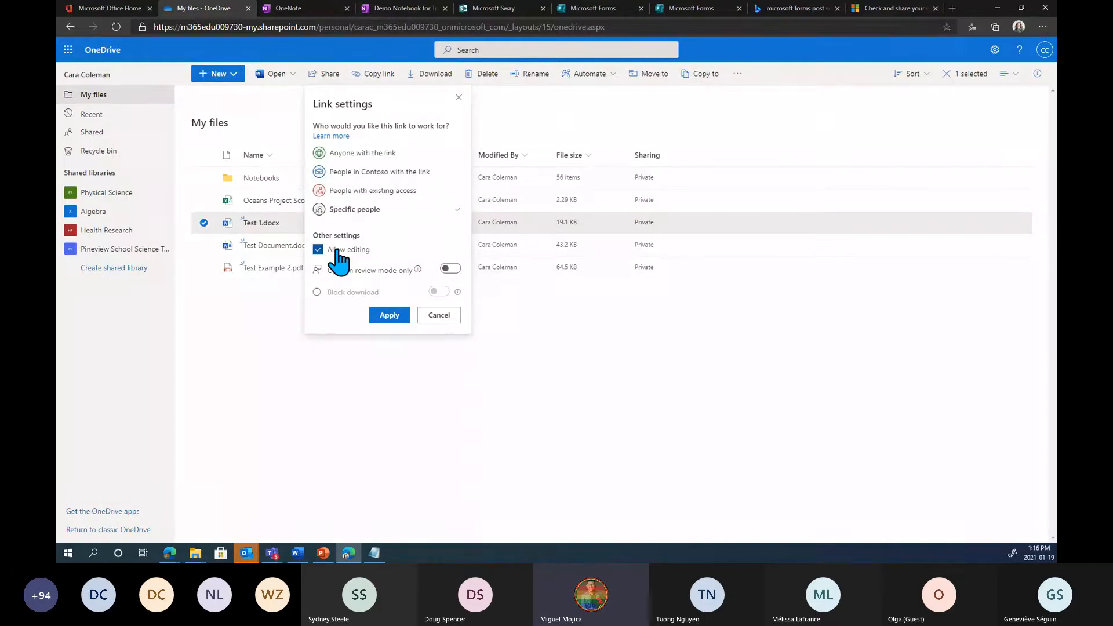
{"action": "left_click", "coordinate": [451, 268]}
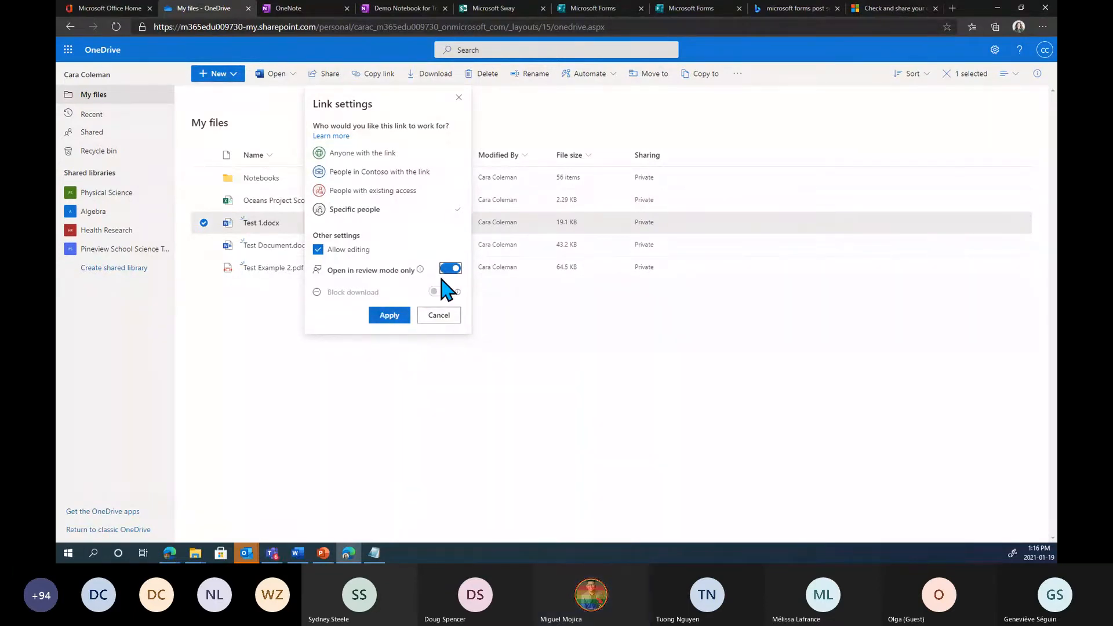
Disallow editing through the link, block downloads, and apply the link settings.
{"action": "left_click", "coordinate": [342, 254]}
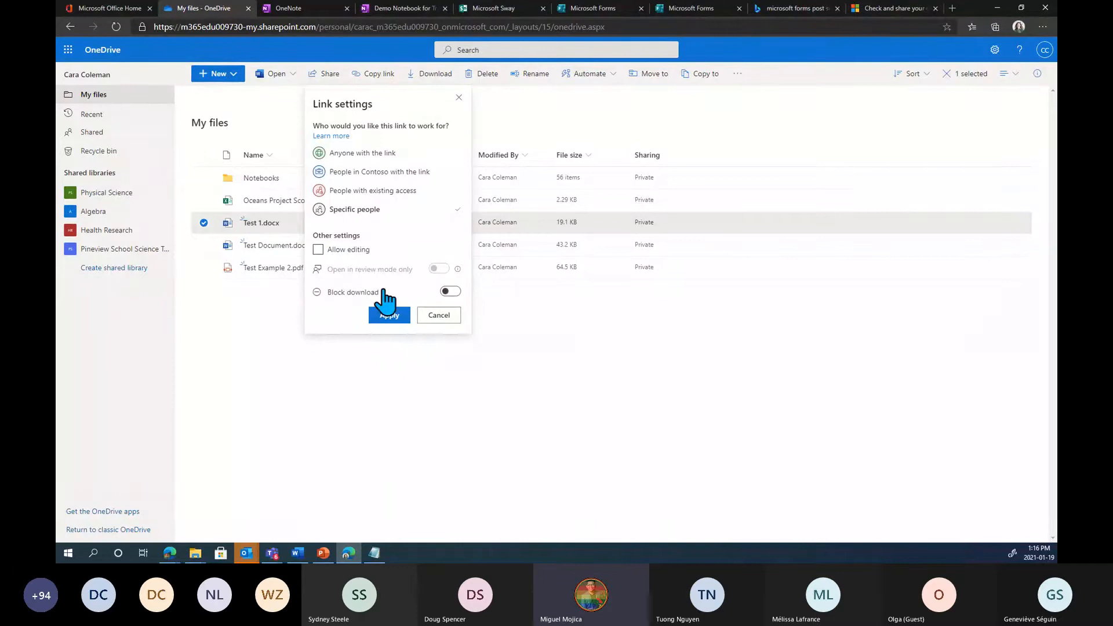
{"action": "left_click", "coordinate": [450, 291]}
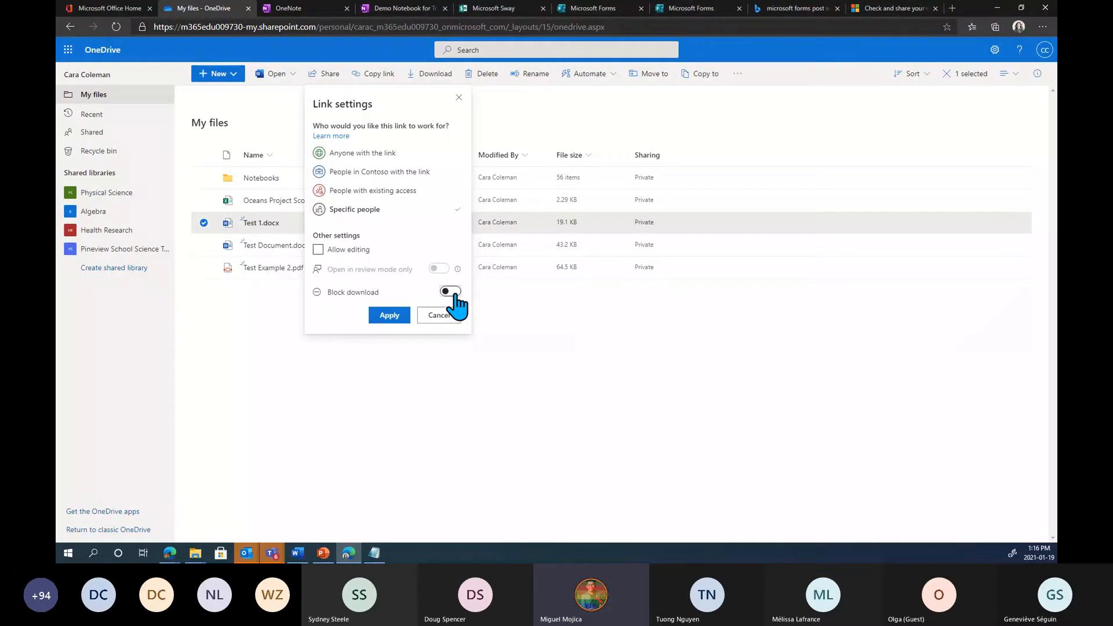
{"action": "left_click", "coordinate": [390, 316]}
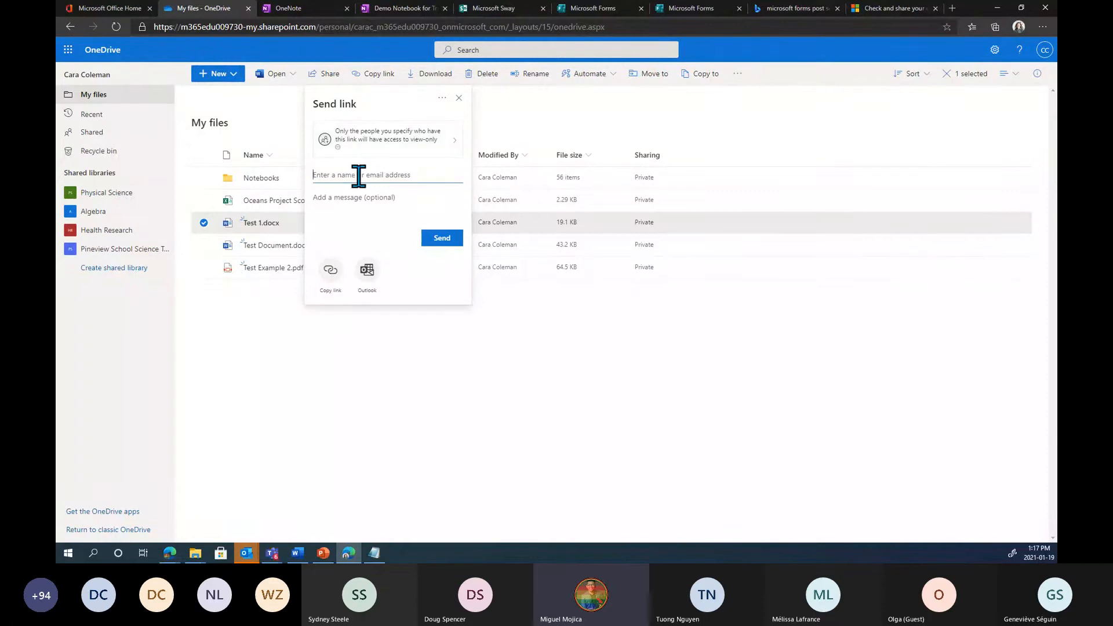
Try adding a student and an external e-mail address as recipients of the link, and remove both.
{"action": "type", "text": "alex"}
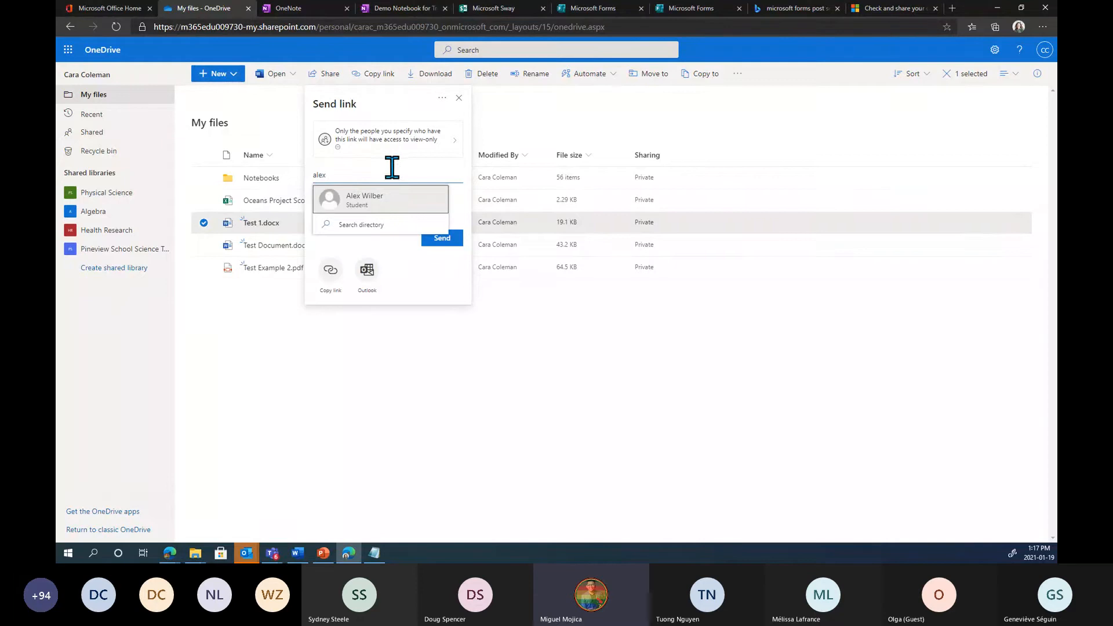
{"action": "left_click", "coordinate": [390, 201]}
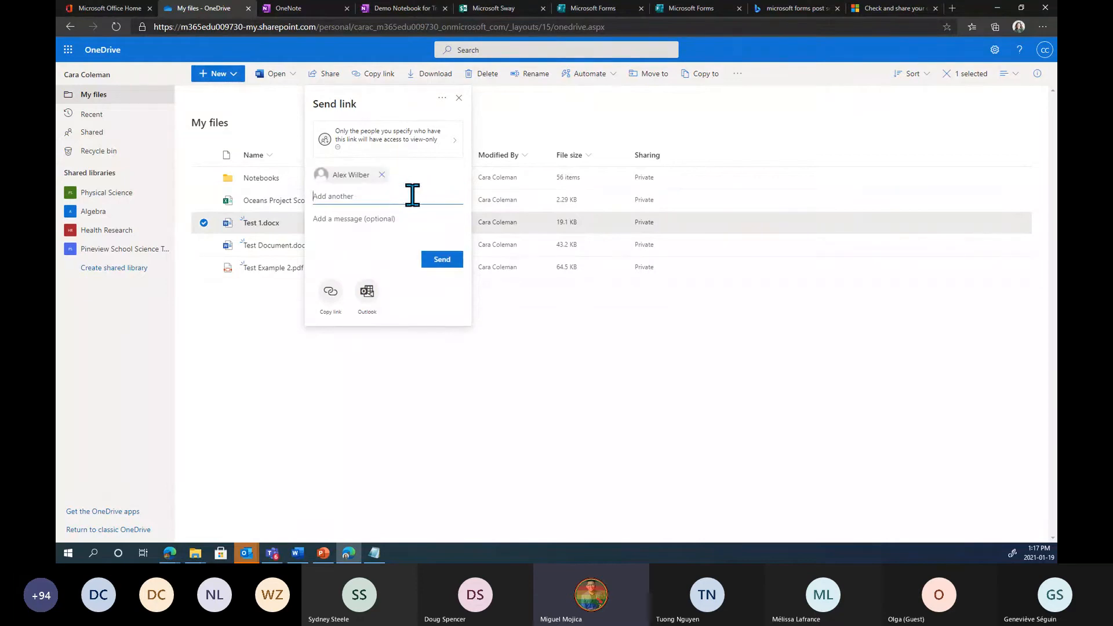
{"action": "type", "text": "example@gmail.com"}
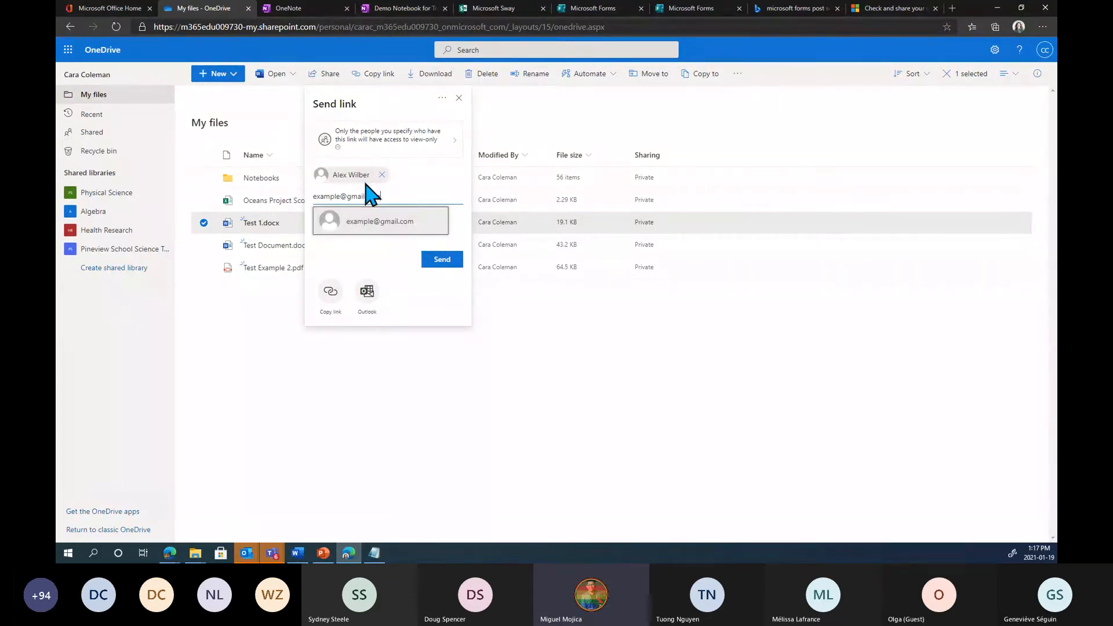
{"action": "left_click", "coordinate": [394, 223]}
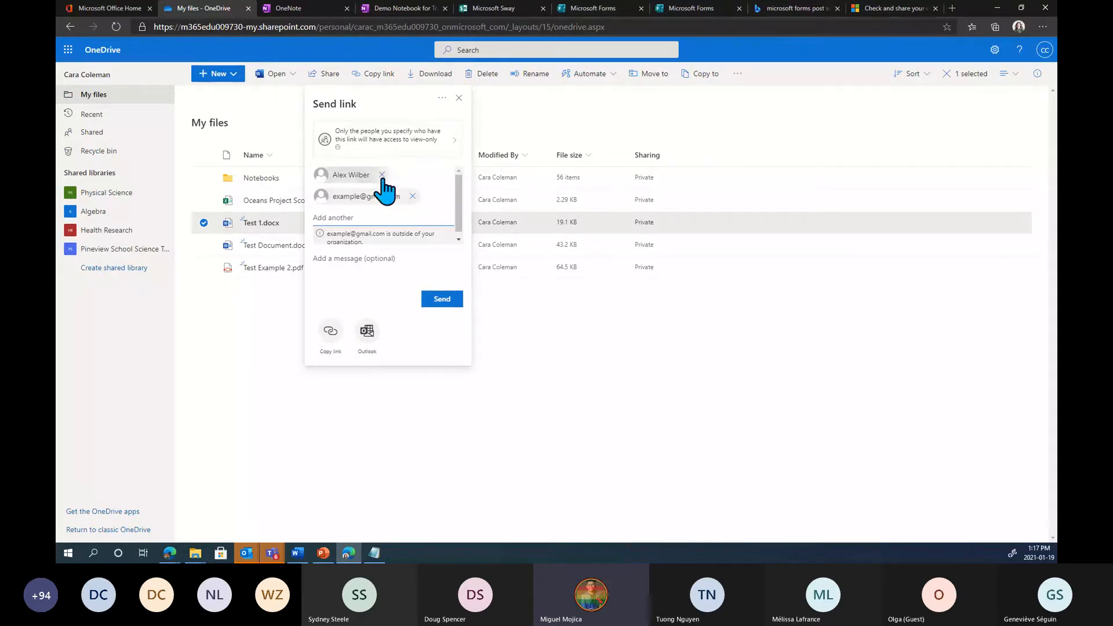
{"action": "left_click", "coordinate": [381, 174]}
{"action": "left_click", "coordinate": [413, 175]}
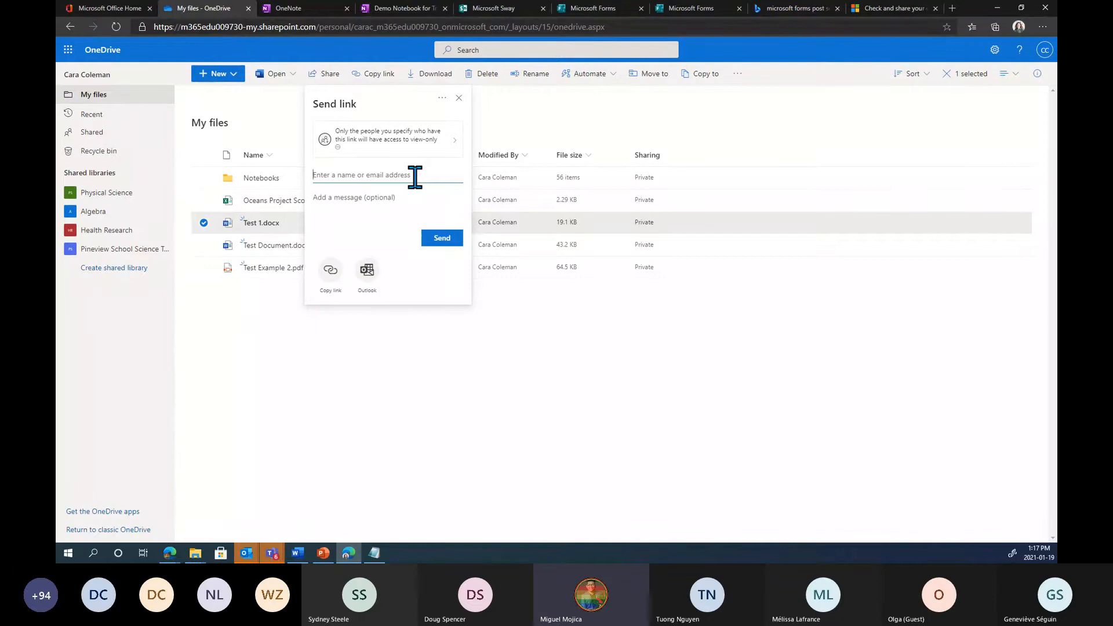
Try the expiration date and password options of an Anyone with the link setting, and apply Specific people again.
{"action": "left_click", "coordinate": [428, 137]}
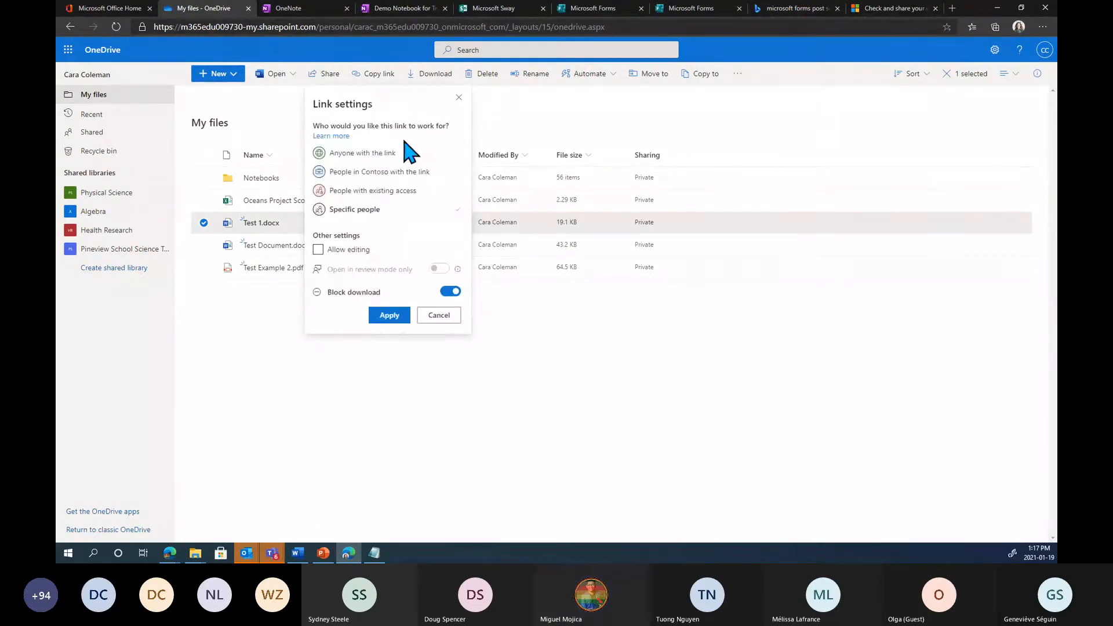
{"action": "left_click", "coordinate": [373, 153]}
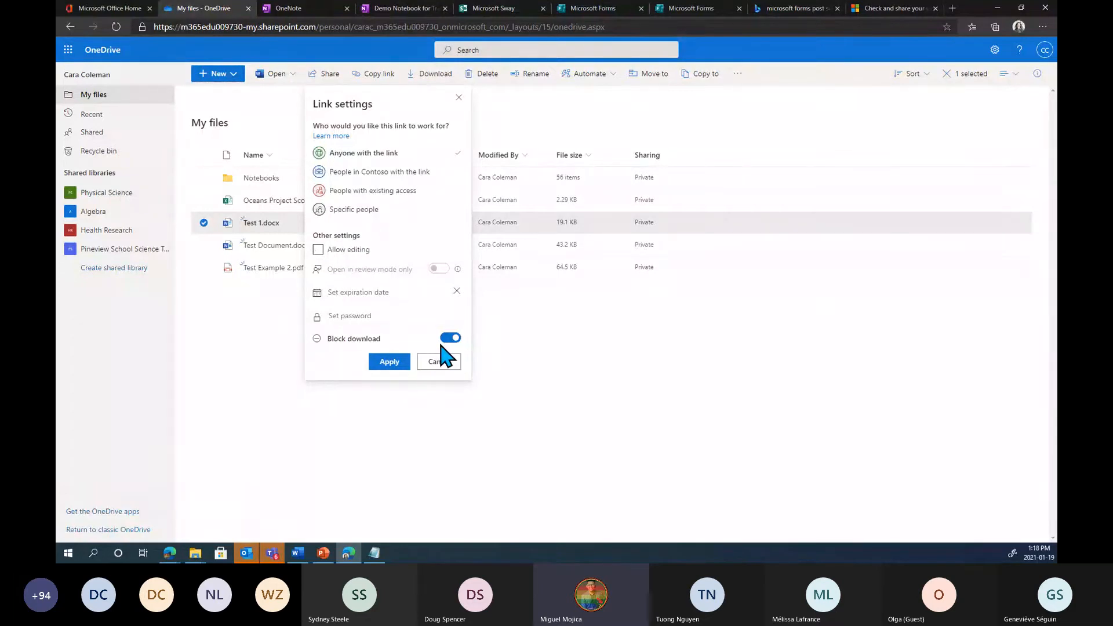
{"action": "left_click", "coordinate": [389, 293]}
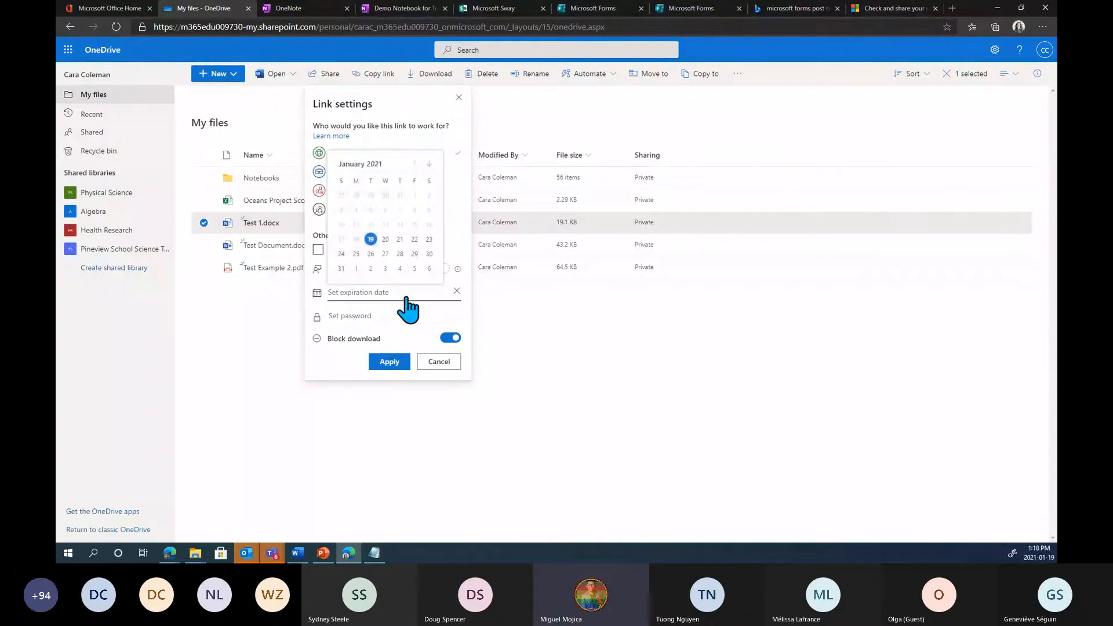
{"action": "left_click", "coordinate": [390, 314]}
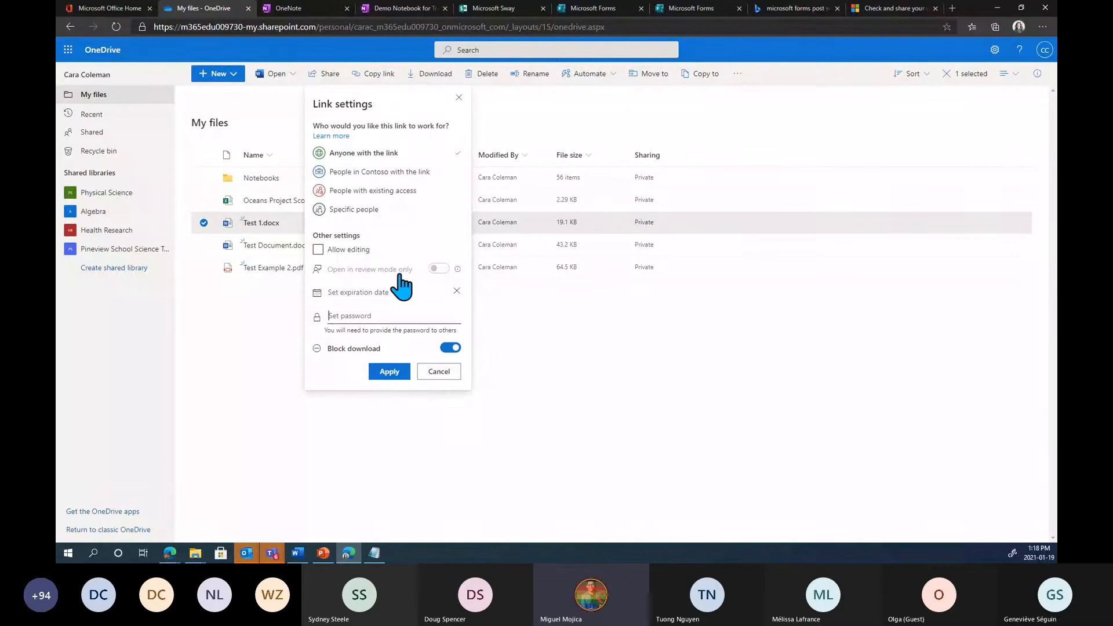
{"action": "left_click", "coordinate": [374, 212]}
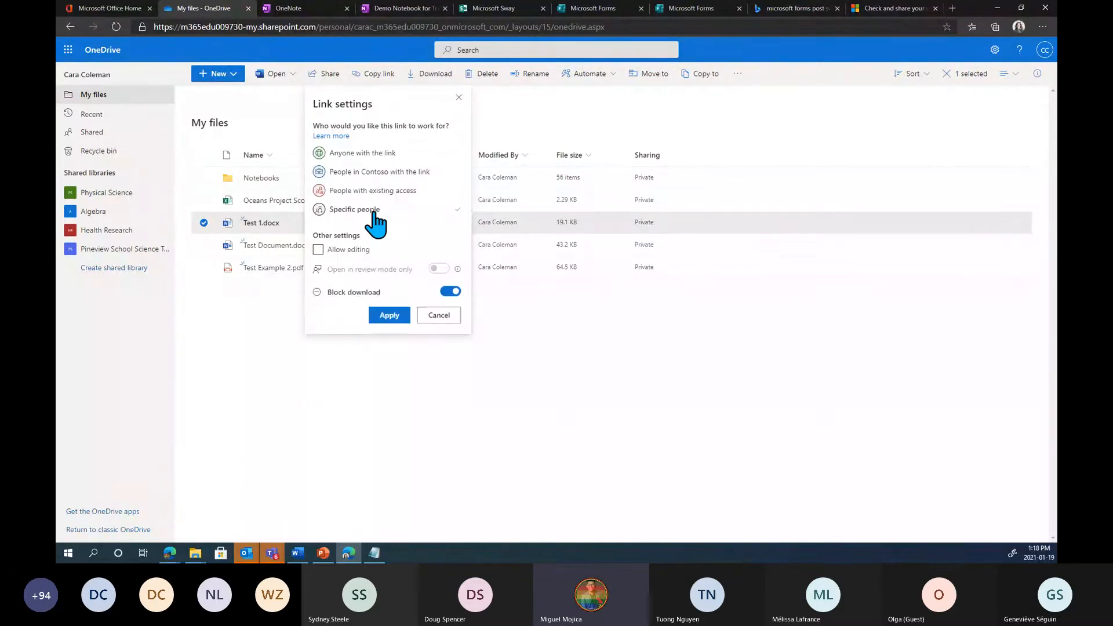
{"action": "left_click", "coordinate": [389, 316]}
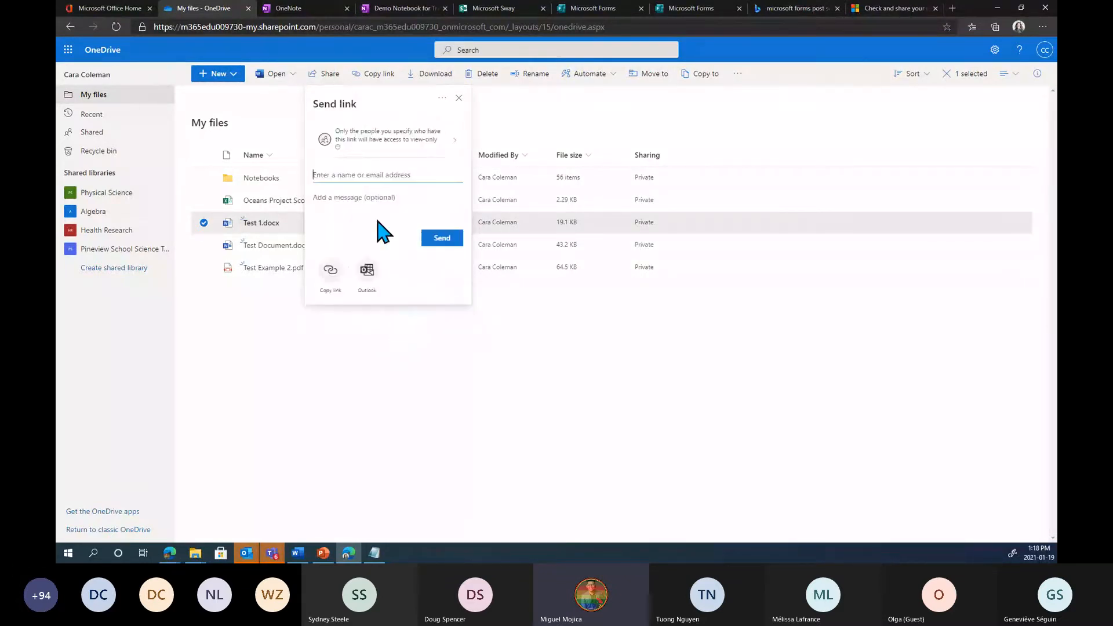
Send the Test 1.docx link to the student and an external e-mail address, and dismiss the confirmation.
{"action": "type", "text": "alex"}
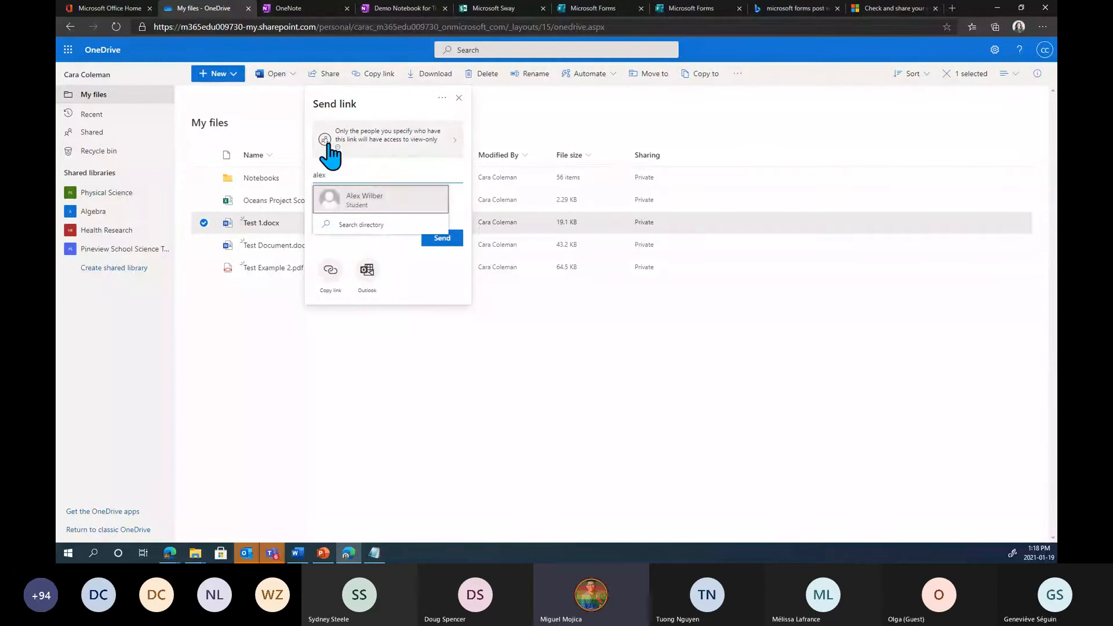
{"action": "left_click", "coordinate": [373, 200]}
{"action": "type", "text": "e"}
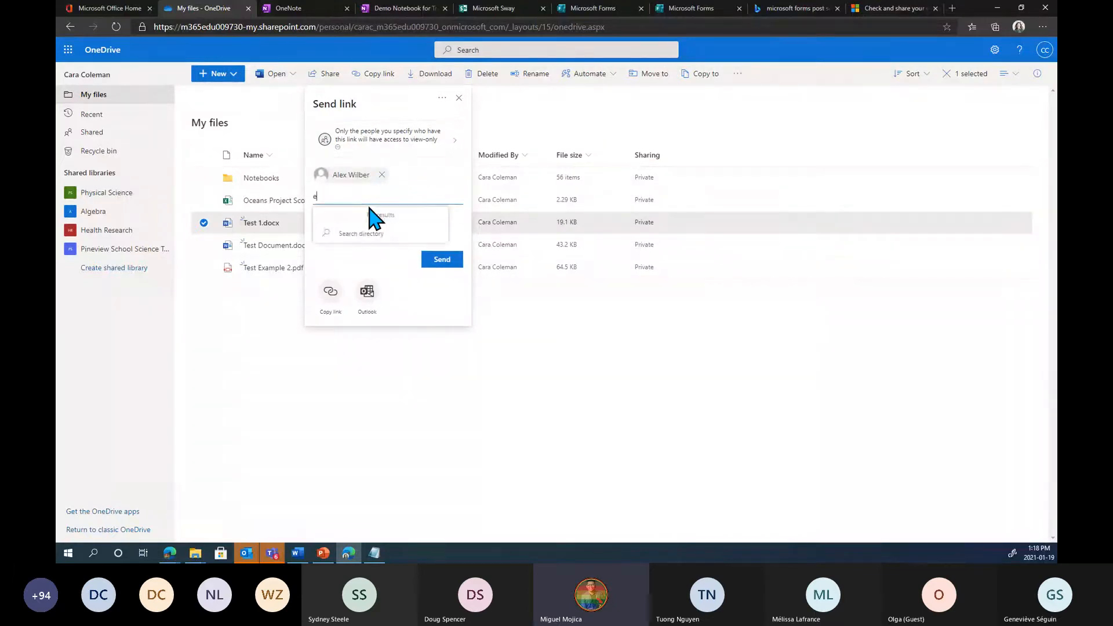
{"action": "type", "text": "xample@gmail.com"}
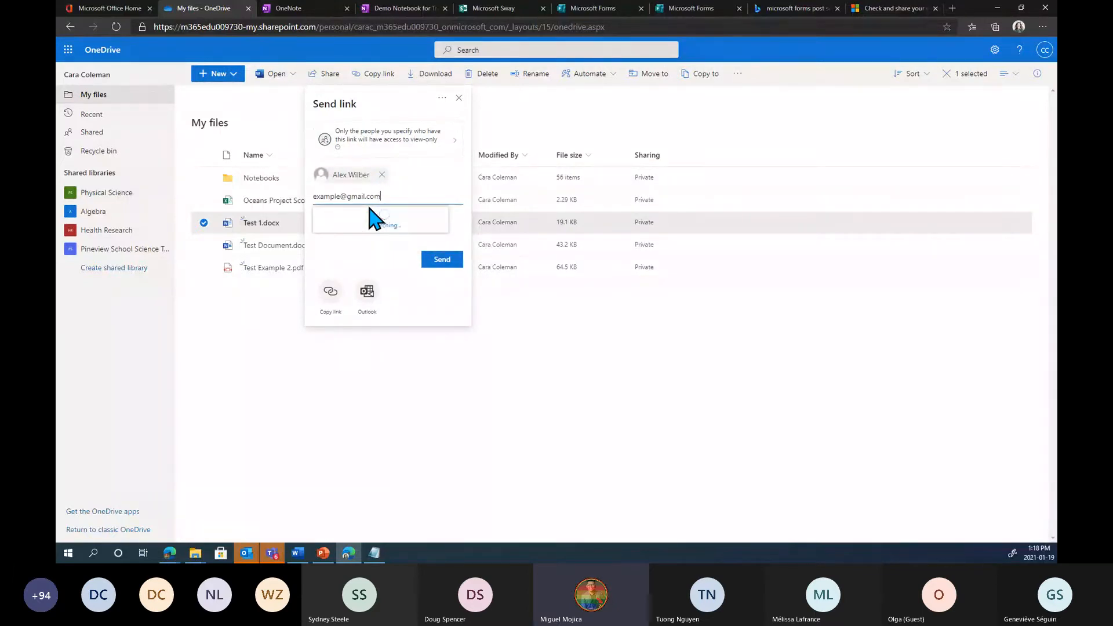
{"action": "left_click", "coordinate": [373, 221]}
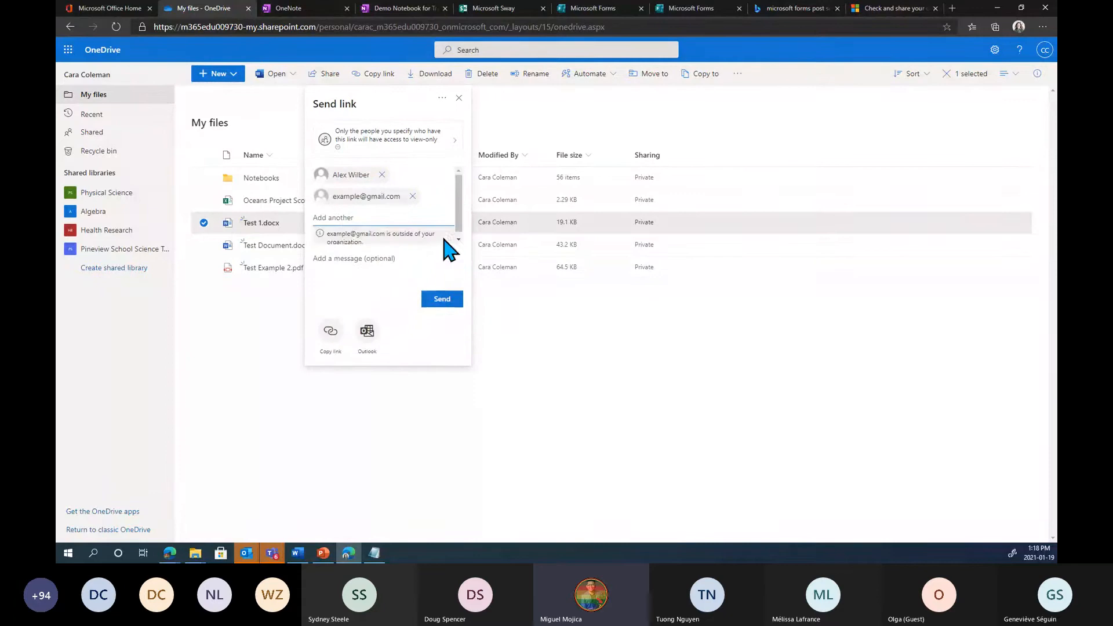
{"action": "left_click", "coordinate": [441, 313]}
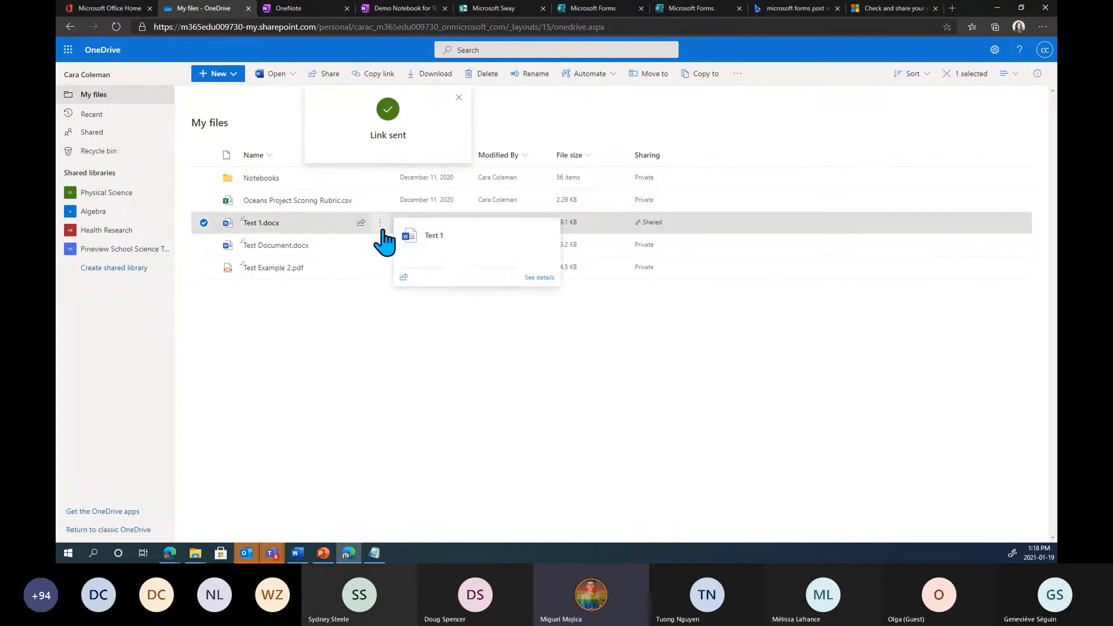
{"action": "left_click", "coordinate": [458, 97]}
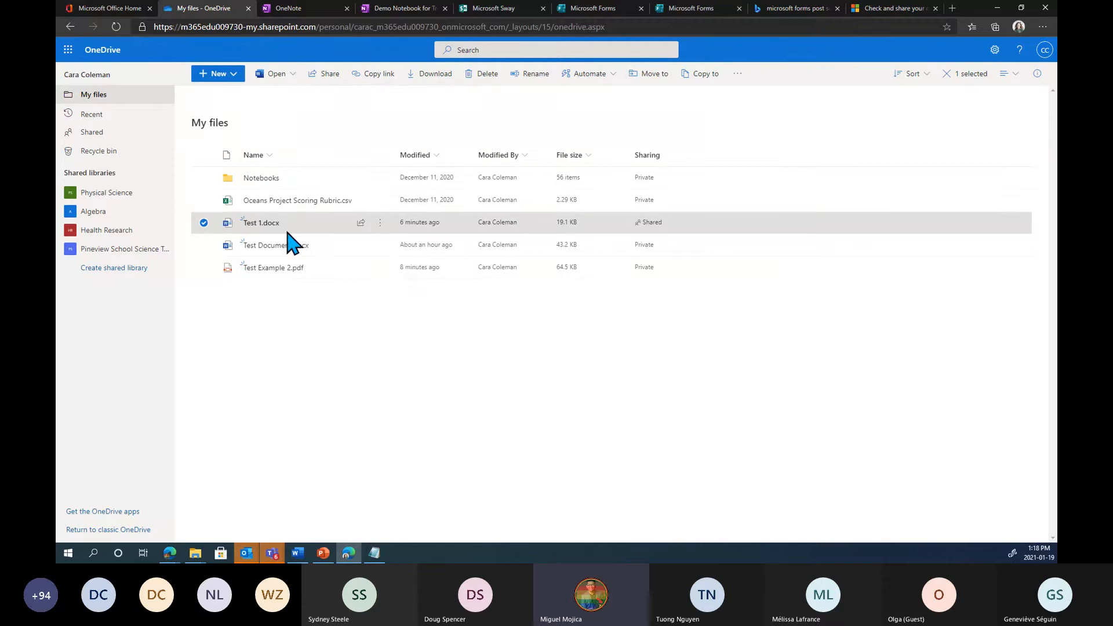
Stop sharing Test 1.docx through its access management, and reload the My files page.
{"action": "mouse_move", "coordinate": [280, 226]}
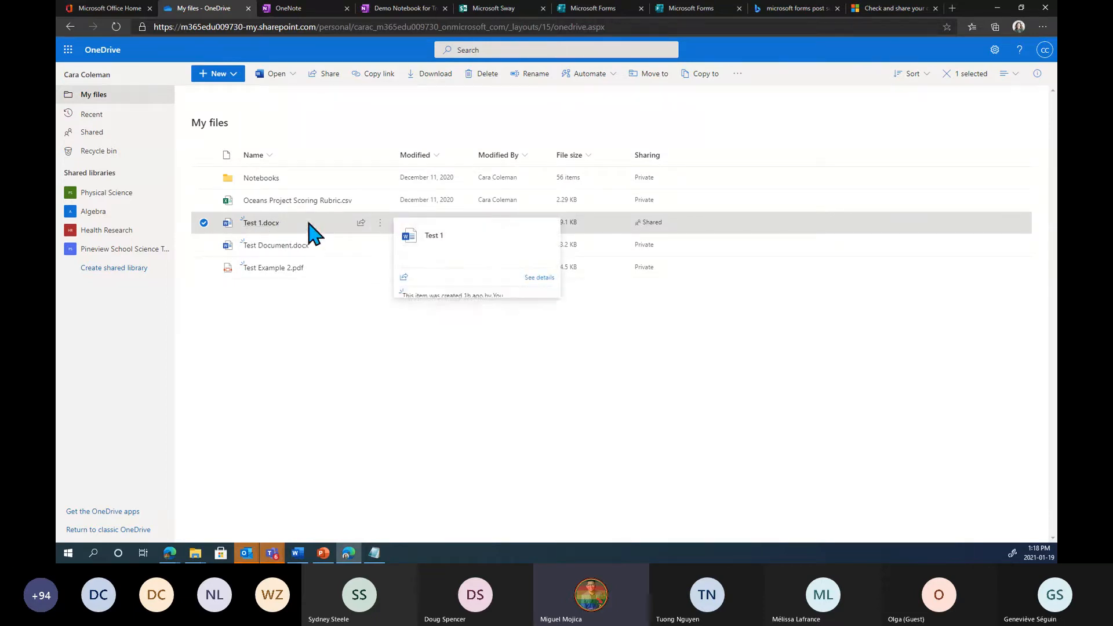
{"action": "left_click", "coordinate": [382, 229]}
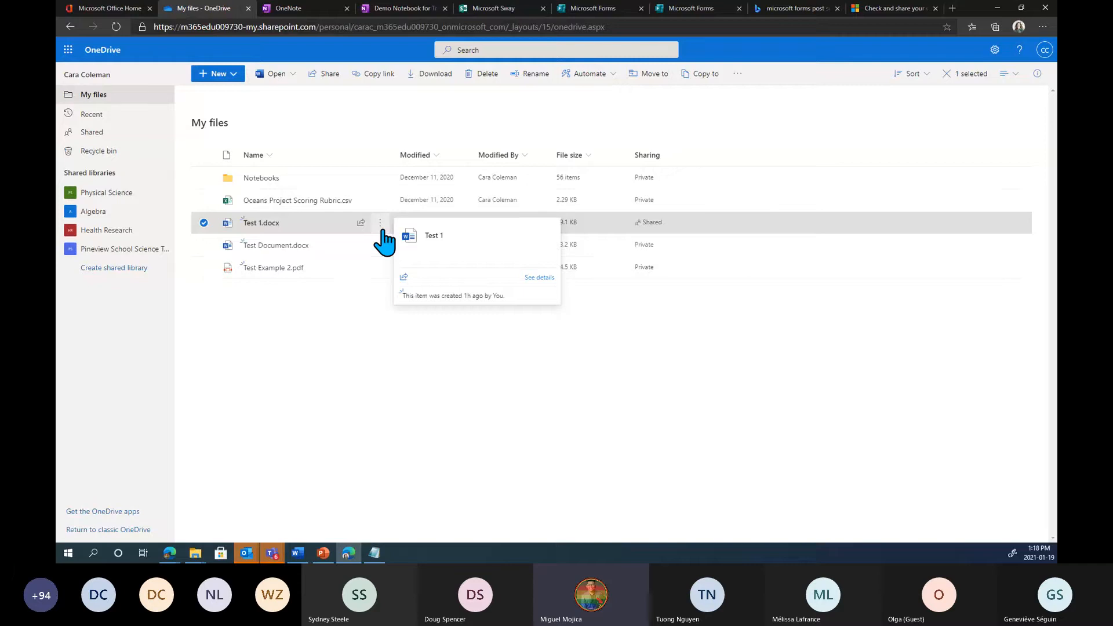
{"action": "left_click", "coordinate": [381, 226]}
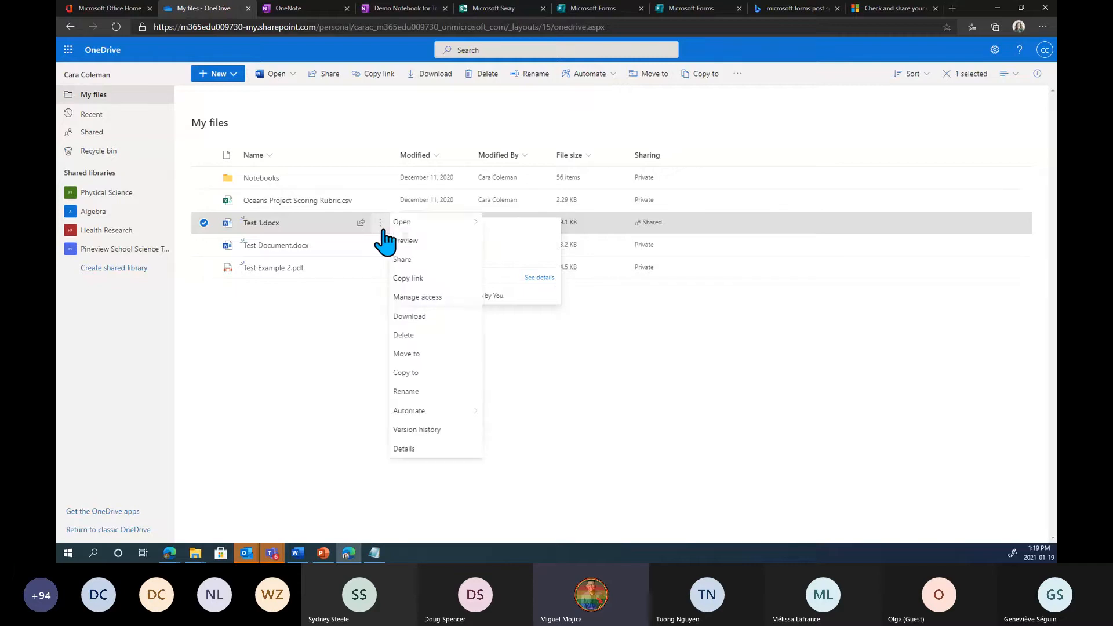
{"action": "left_click", "coordinate": [424, 302]}
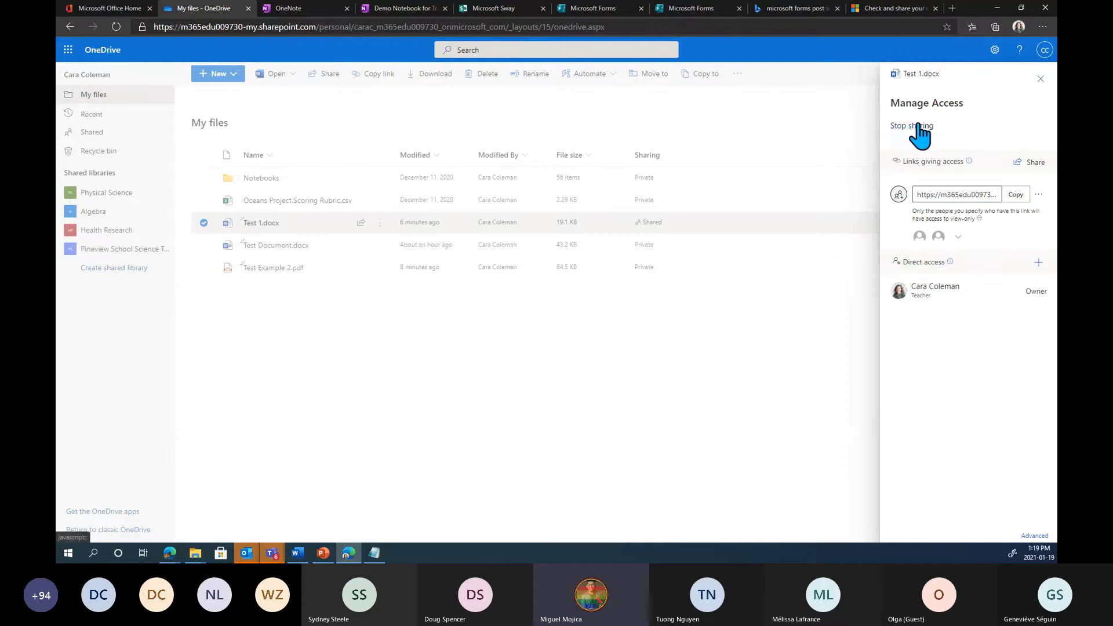
{"action": "left_click", "coordinate": [911, 125]}
{"action": "left_click", "coordinate": [654, 228]}
{"action": "left_click", "coordinate": [921, 126]}
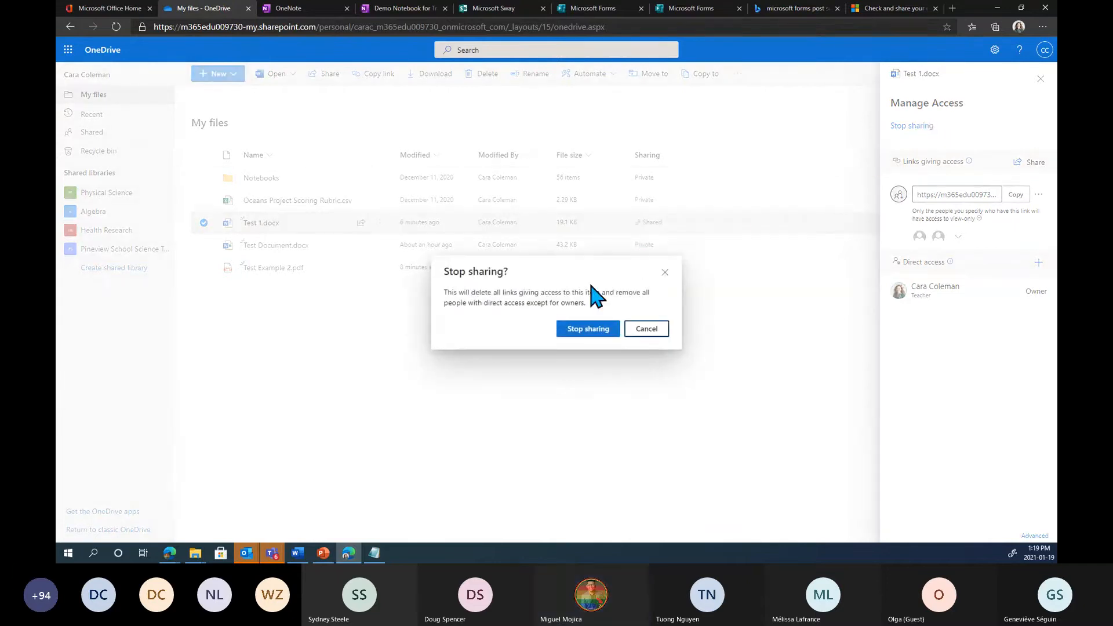
{"action": "left_click", "coordinate": [596, 336]}
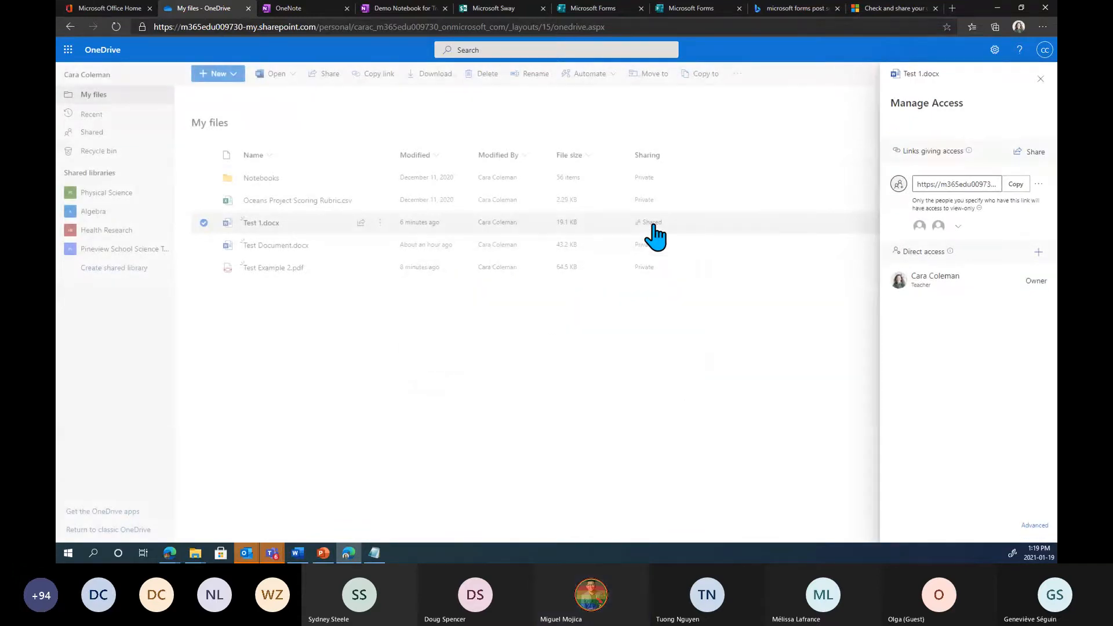
{"action": "left_click", "coordinate": [1037, 78]}
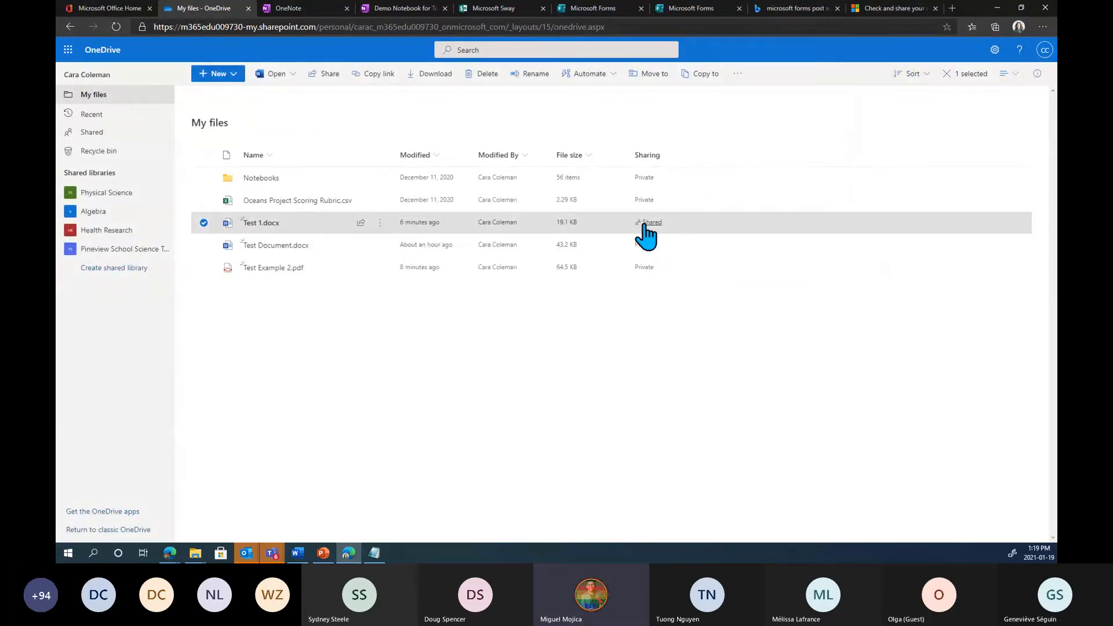
{"action": "left_click", "coordinate": [115, 27]}
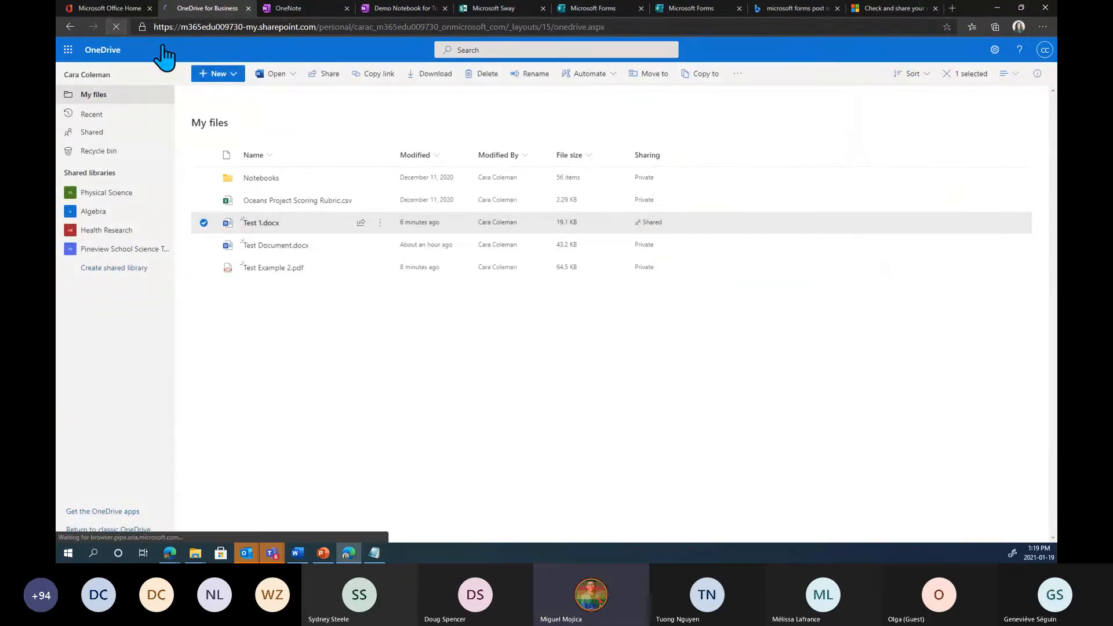
{"action": "left_click", "coordinate": [647, 226]}
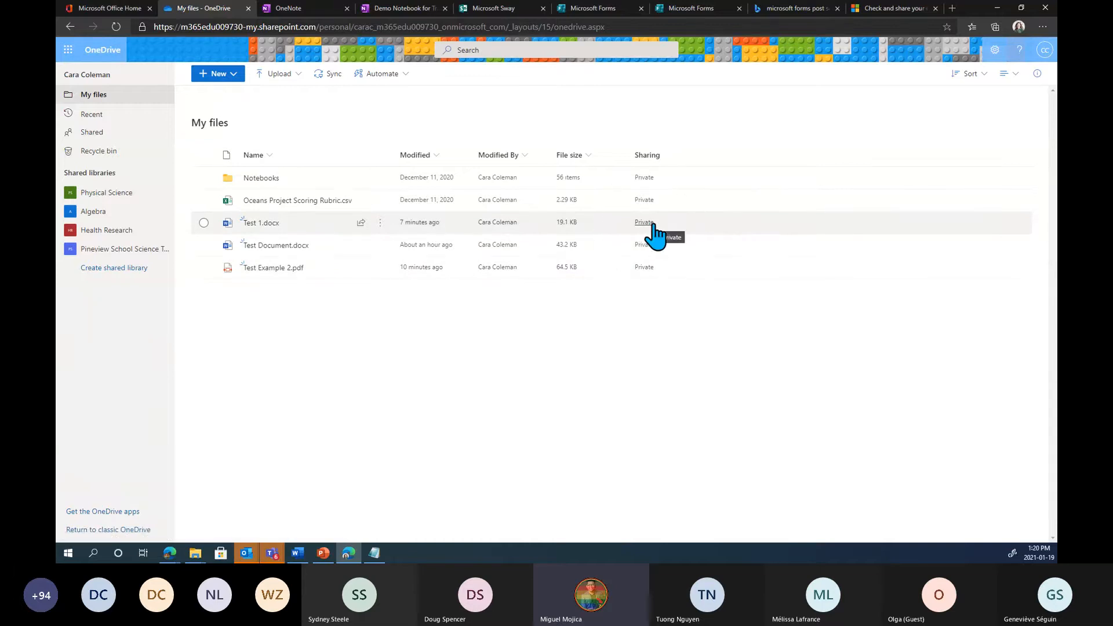
Review the recently used files and the files shared with and by the account owner.
{"action": "left_click", "coordinate": [116, 117]}
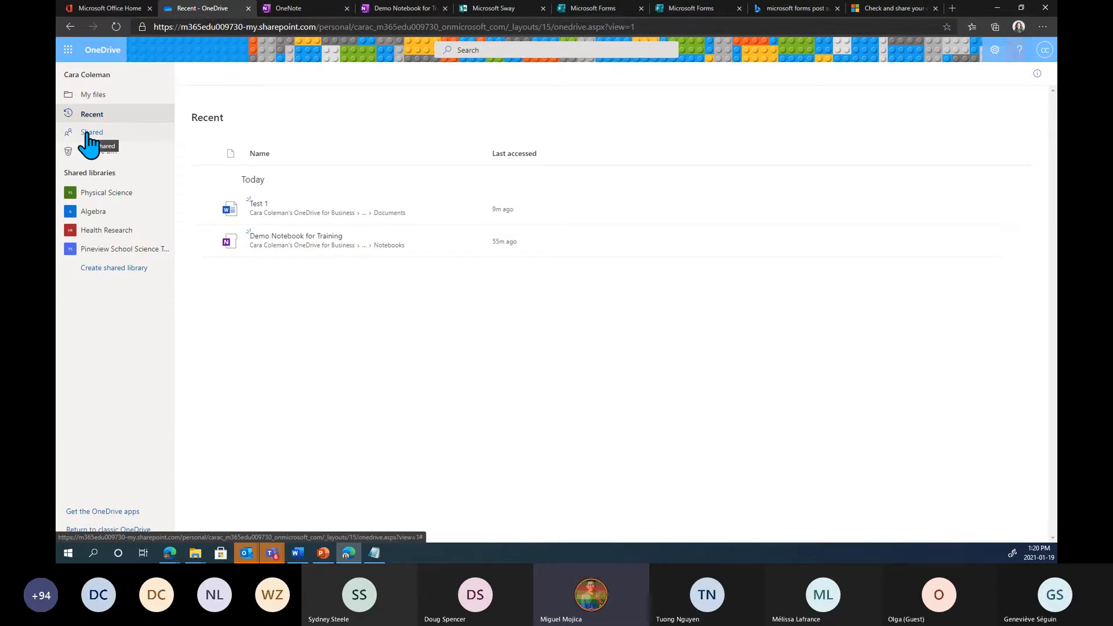
{"action": "left_click", "coordinate": [125, 134]}
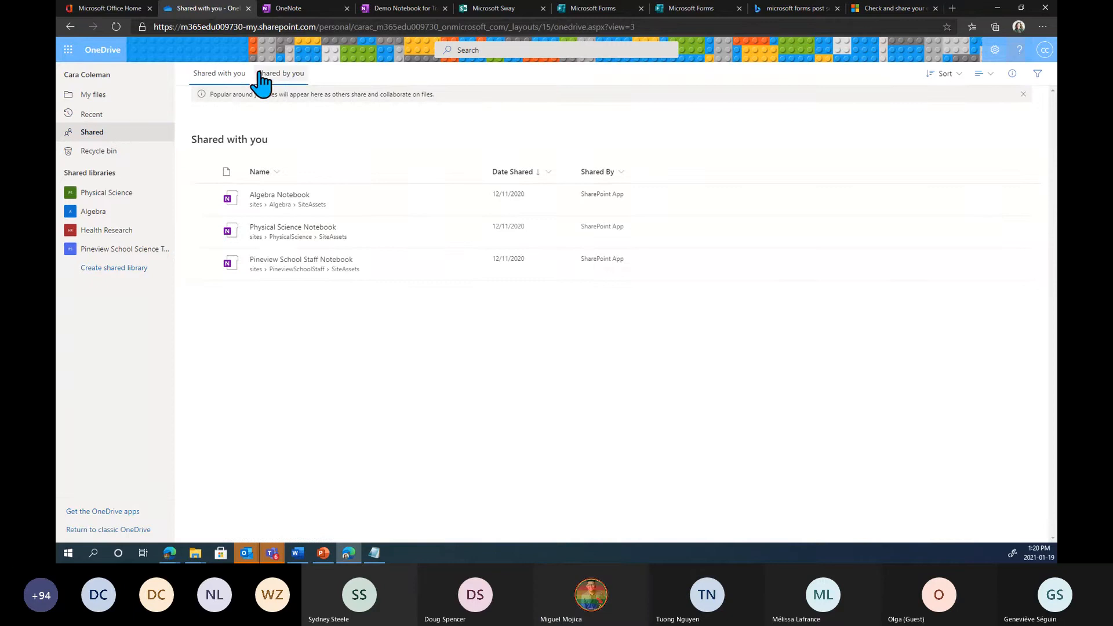
{"action": "left_click", "coordinate": [283, 76]}
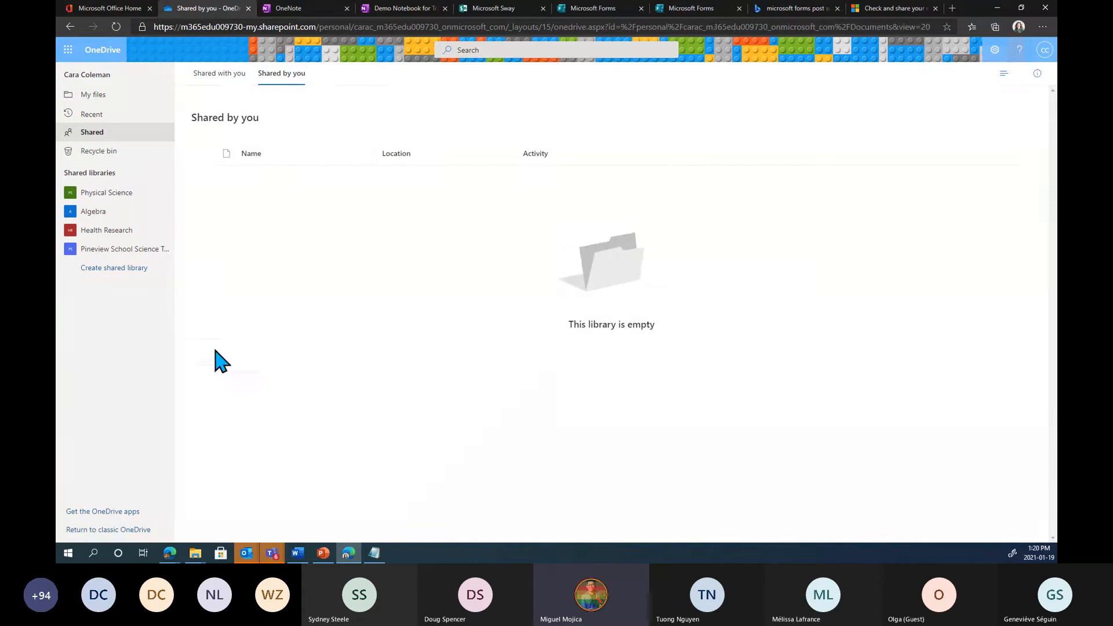
{"action": "left_click", "coordinate": [235, 78]}
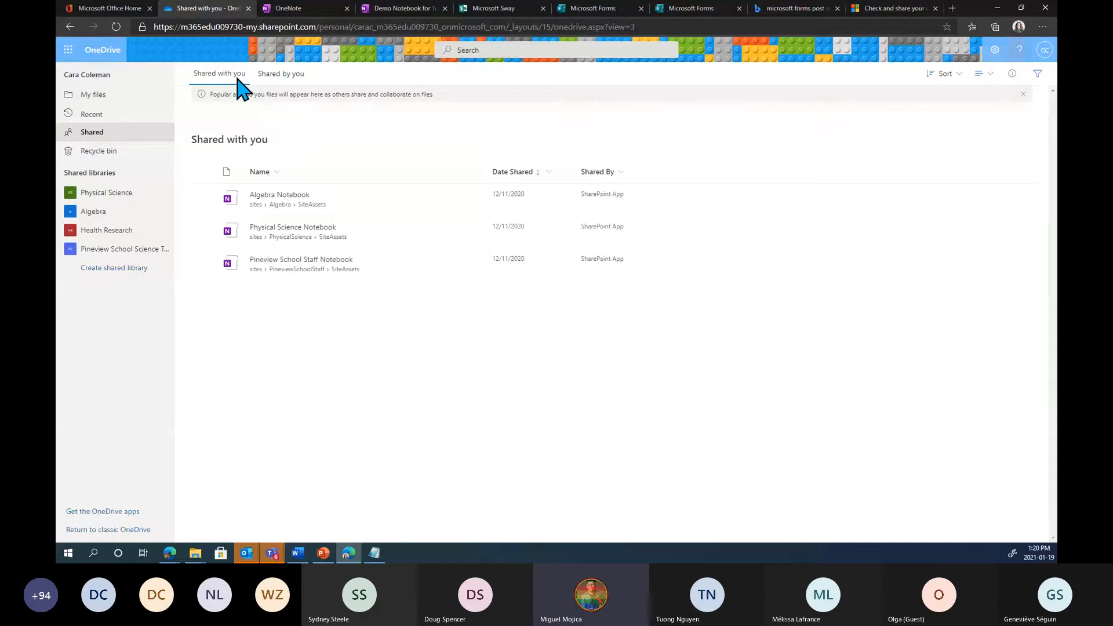
Delete Test 1.docx from My files, sending it to the recycle bin.
{"action": "left_click", "coordinate": [116, 97]}
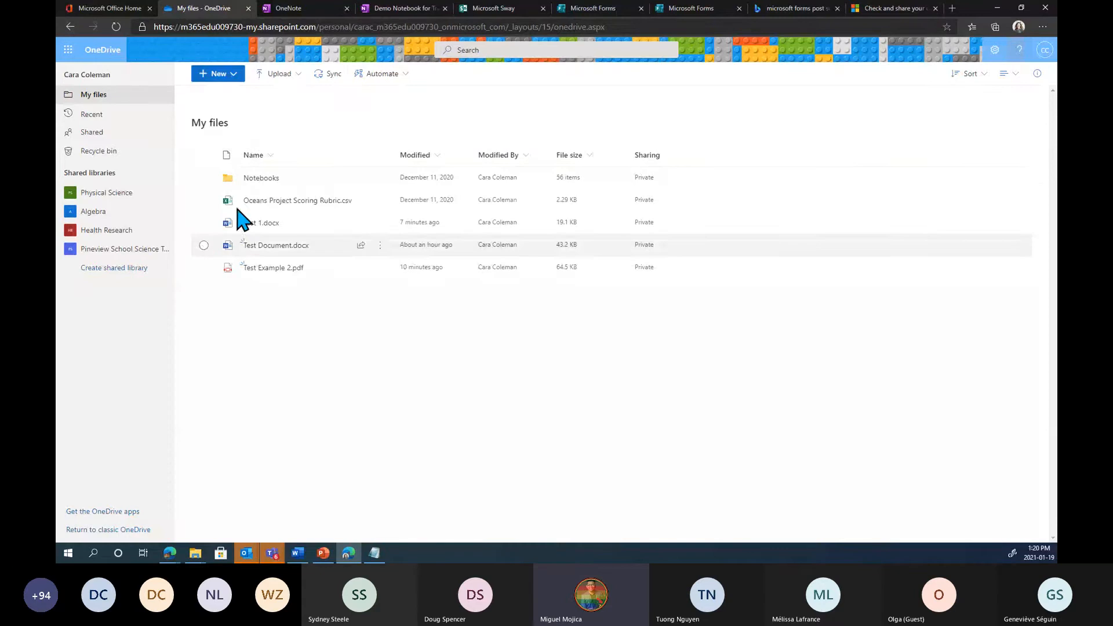
{"action": "left_click", "coordinate": [203, 224]}
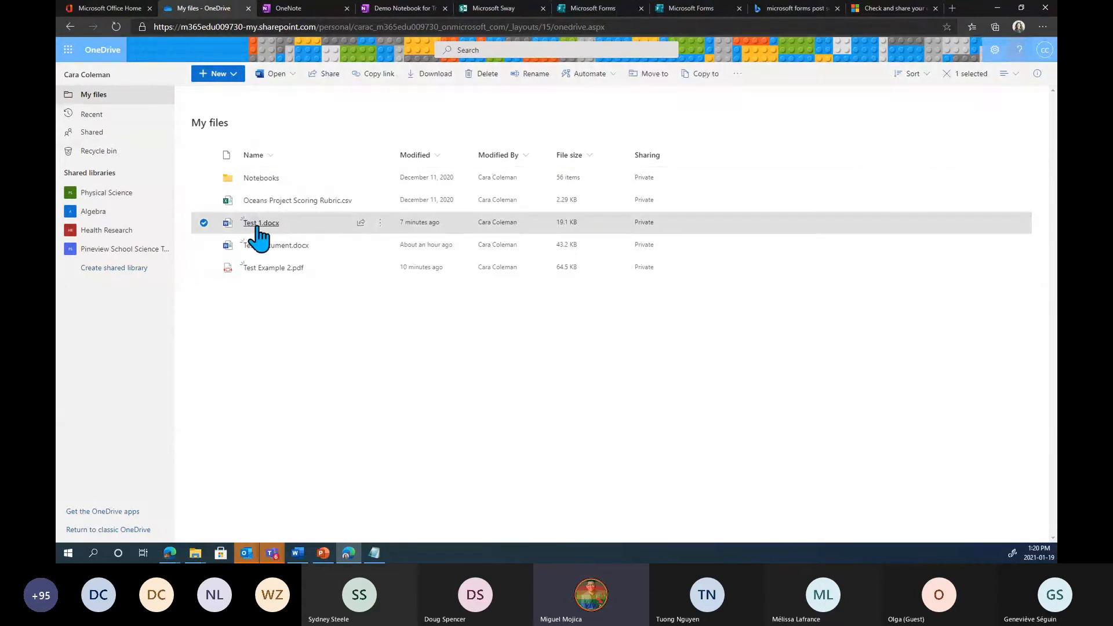
{"action": "mouse_move", "coordinate": [259, 229]}
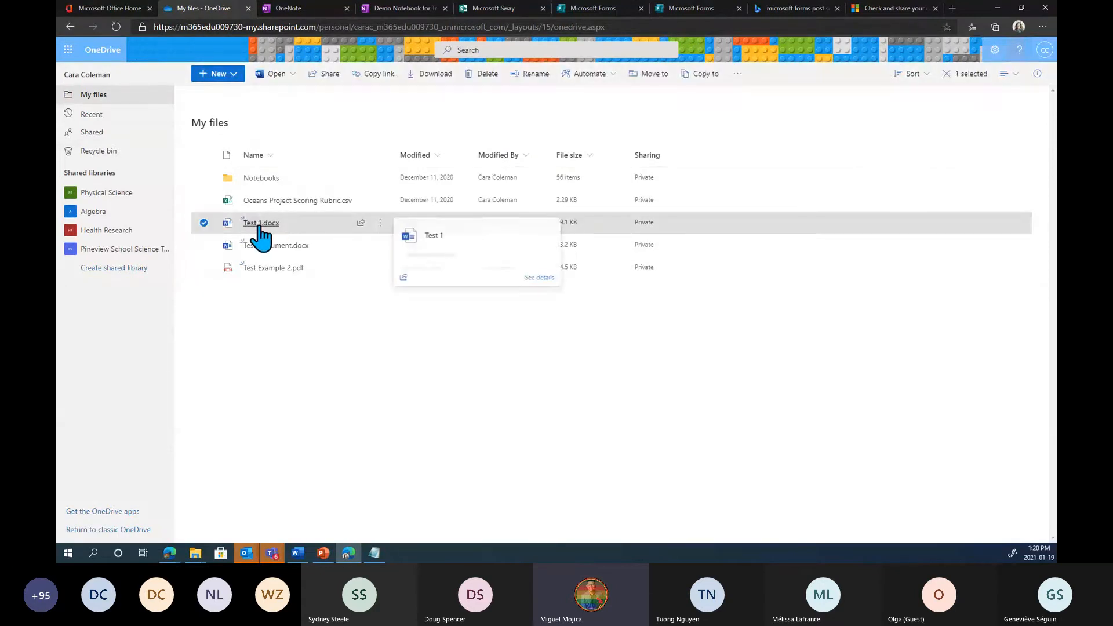
{"action": "left_click", "coordinate": [477, 76]}
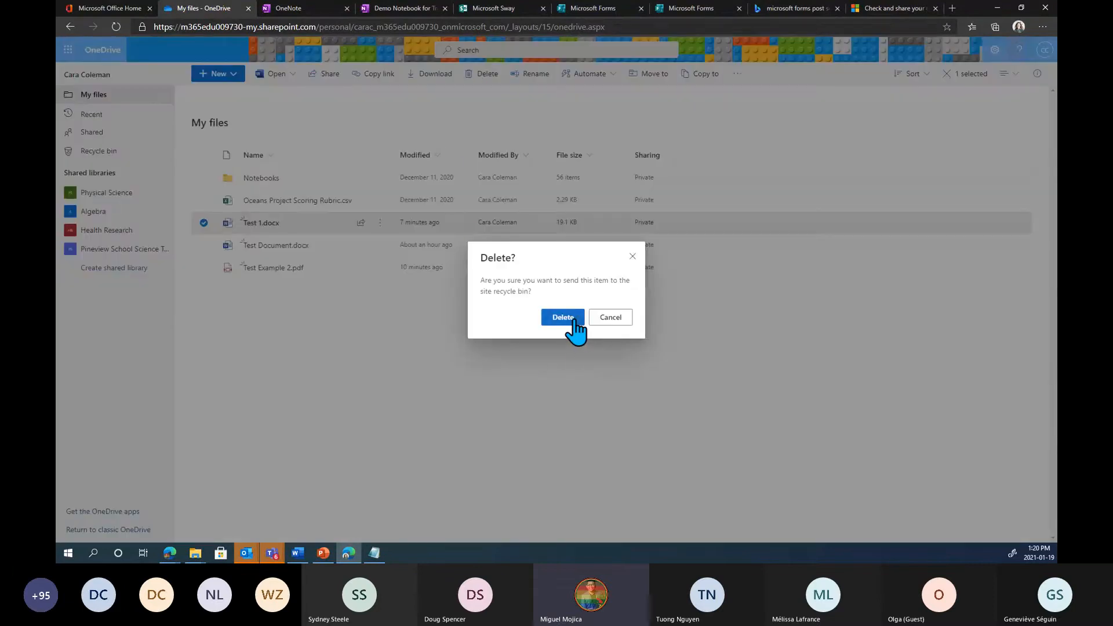
{"action": "left_click", "coordinate": [575, 322]}
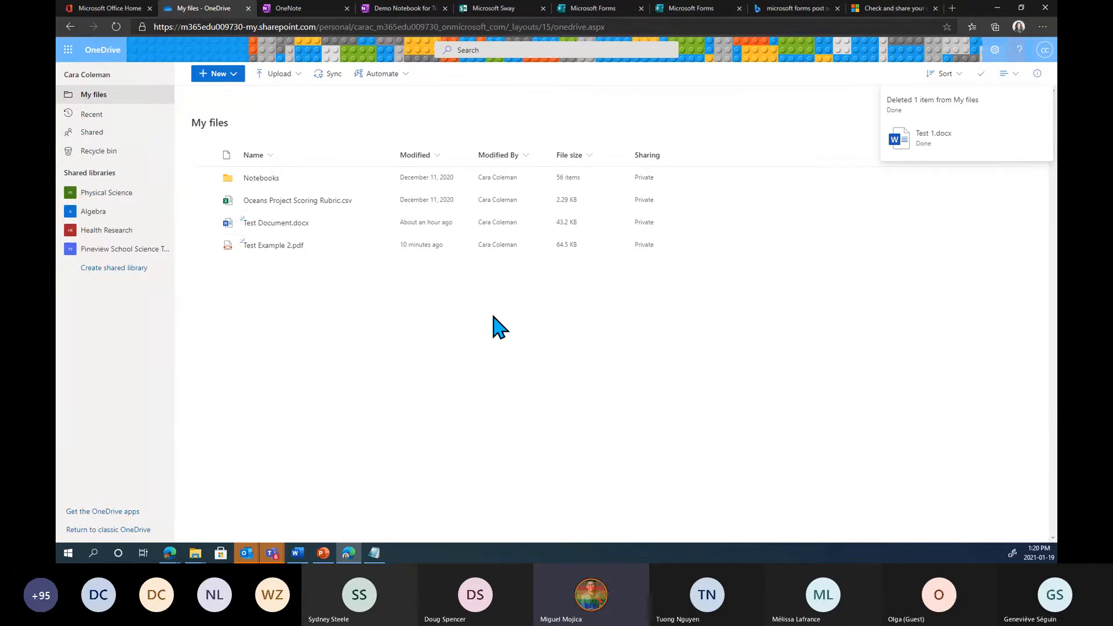
Delete Test 1.docx from the OneDrive recycle bin and confirm its removal.
{"action": "left_click", "coordinate": [114, 155]}
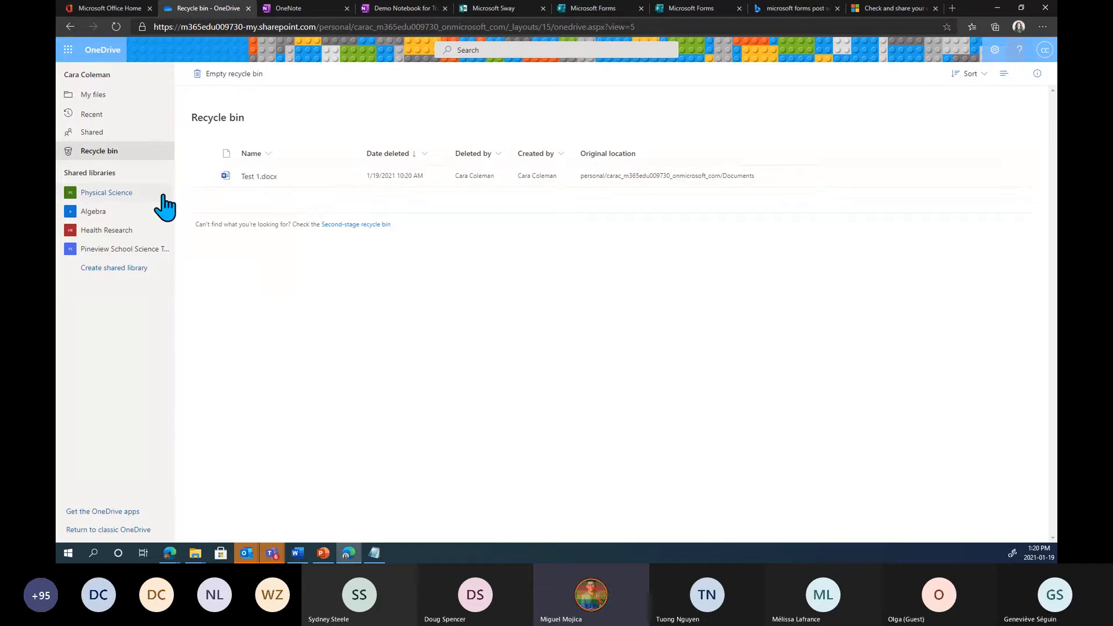
{"action": "left_click", "coordinate": [203, 176]}
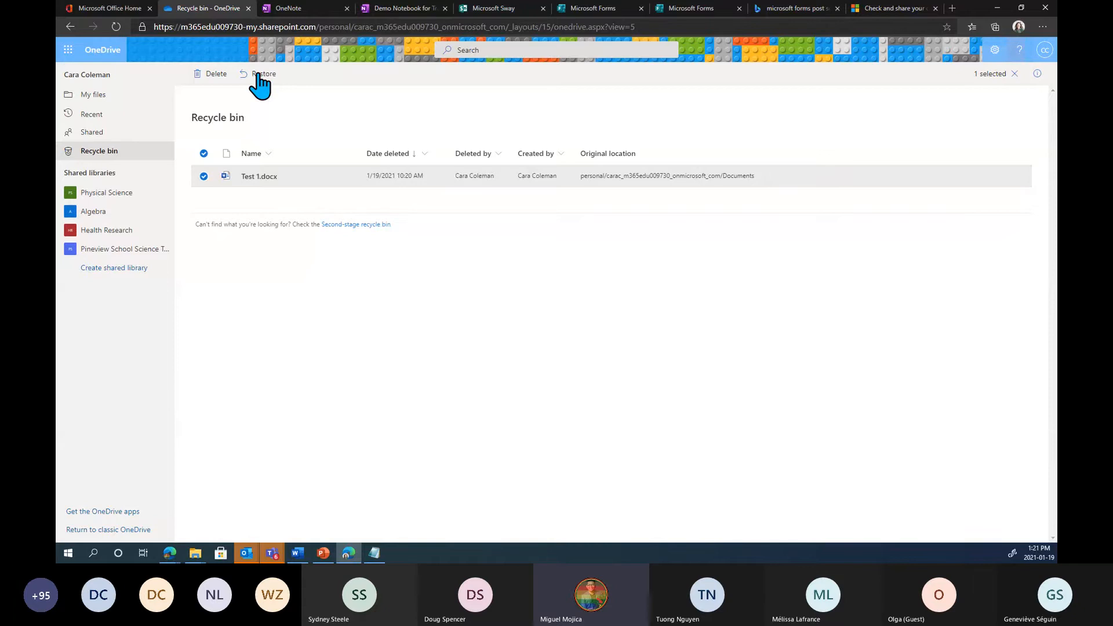
{"action": "left_click", "coordinate": [216, 81]}
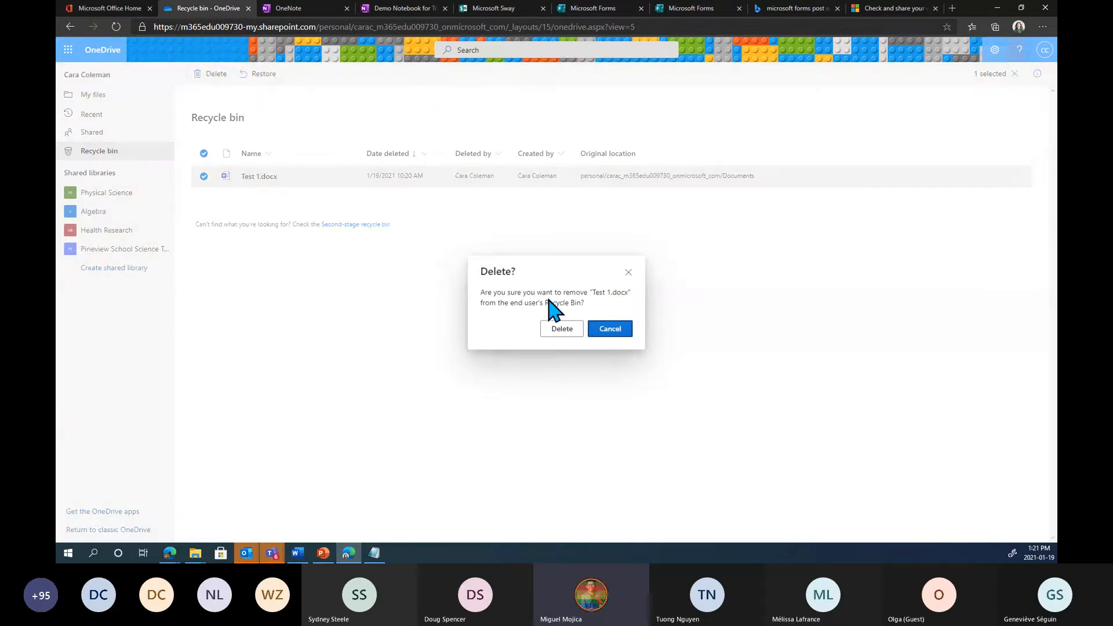
{"action": "left_click", "coordinate": [559, 331]}
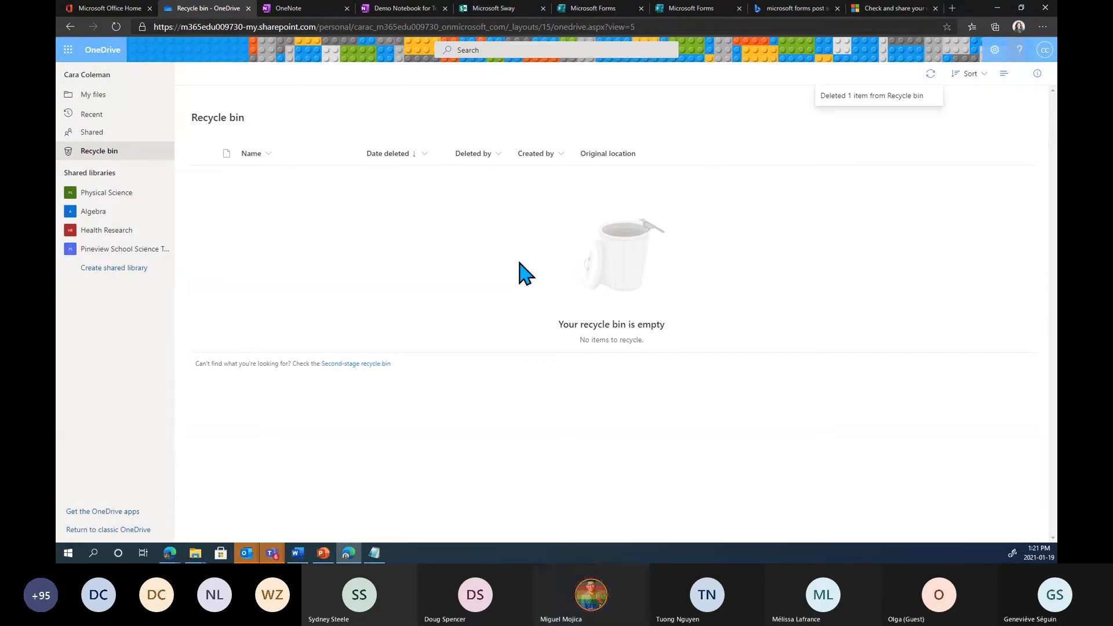
Restore Test 1.docx from the second-stage recycle bin and return to My files.
{"action": "left_click", "coordinate": [371, 364]}
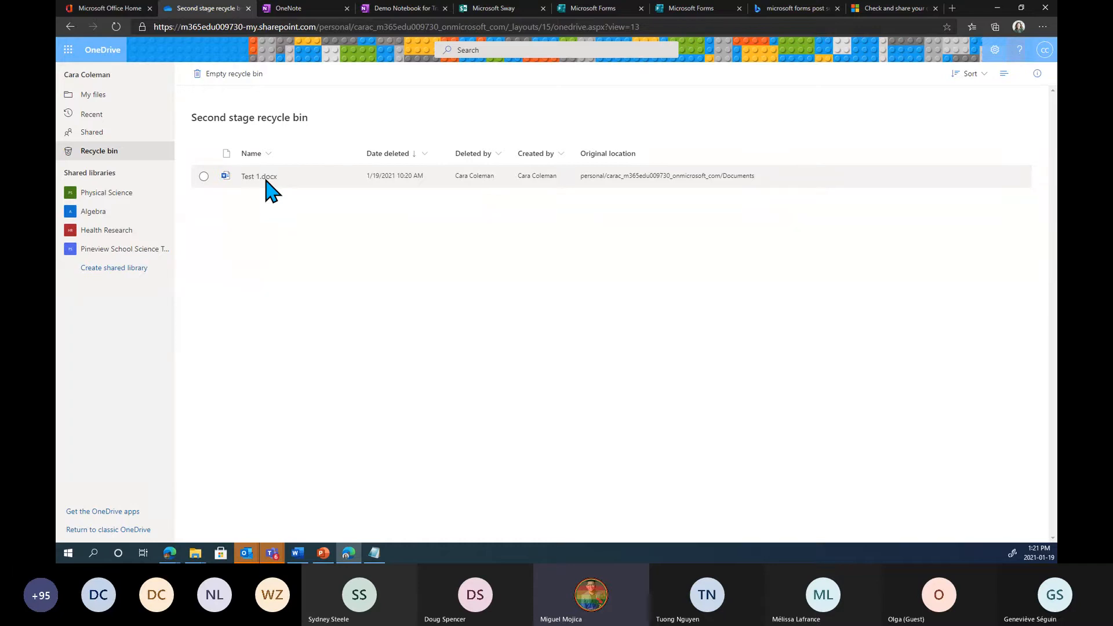
{"action": "left_click", "coordinate": [203, 176]}
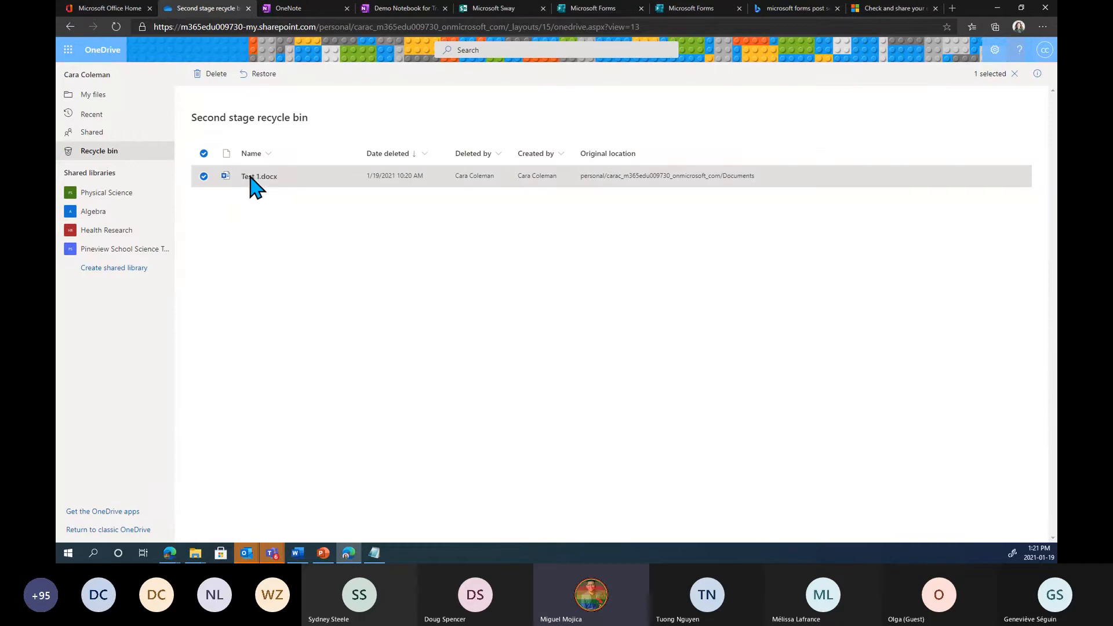
{"action": "left_click", "coordinate": [260, 74]}
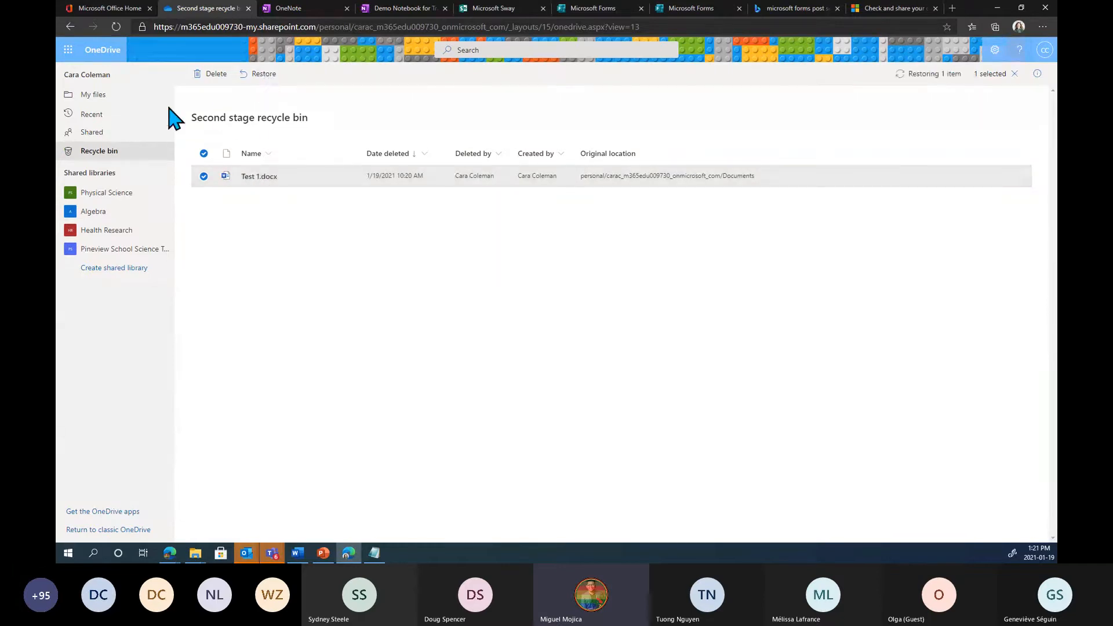
{"action": "left_click", "coordinate": [92, 95]}
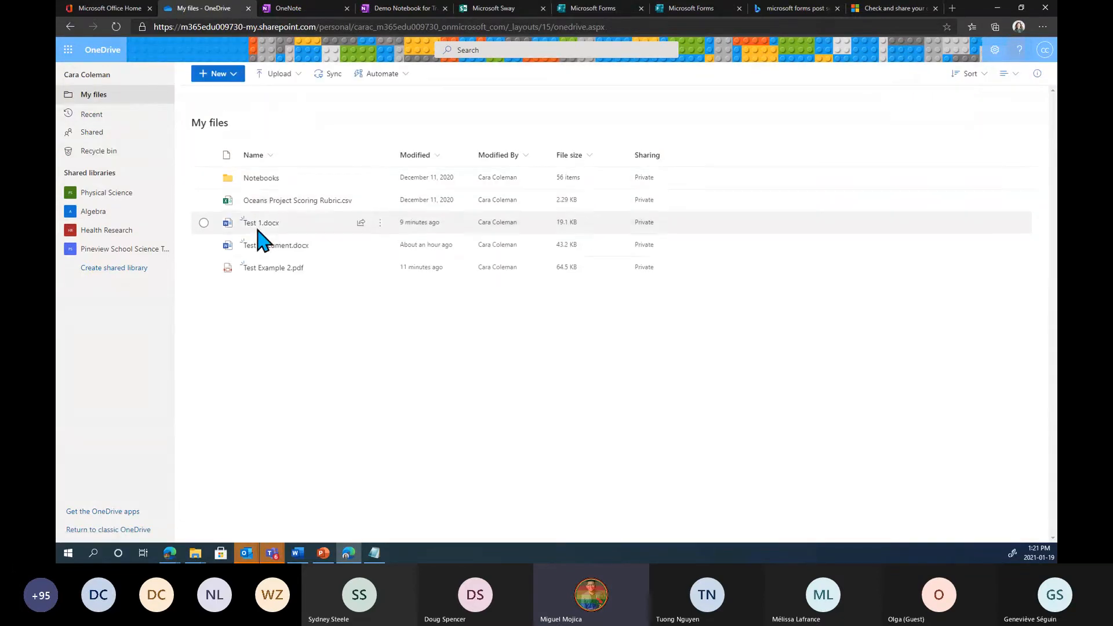
{"action": "mouse_move", "coordinate": [260, 253]}
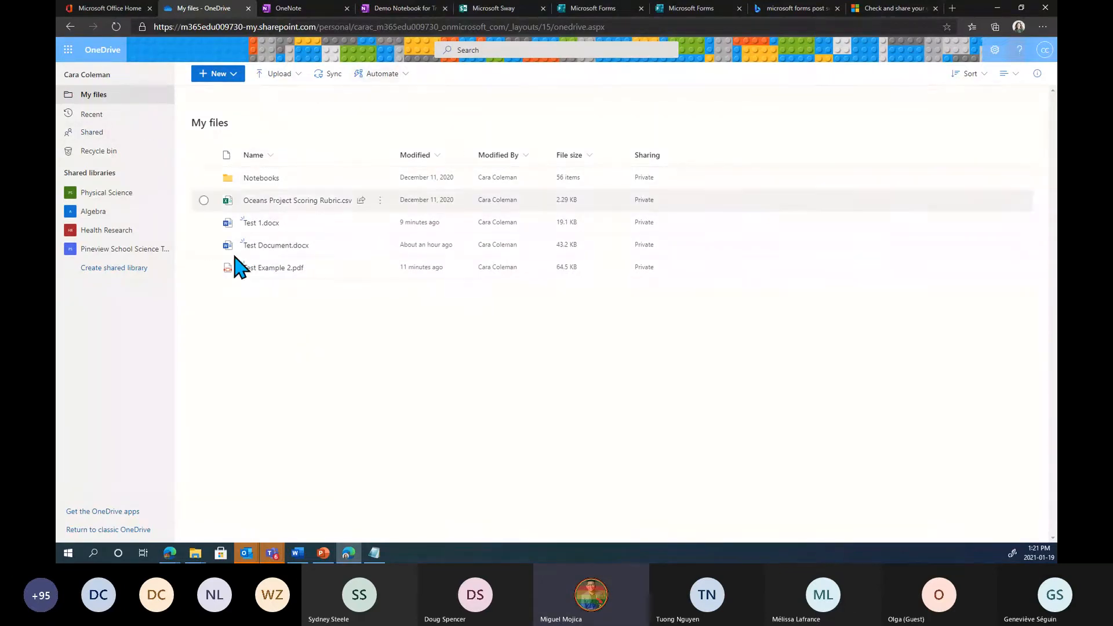
Look through the contents of the Notebooks folder and return to My files.
{"action": "left_click", "coordinate": [263, 179]}
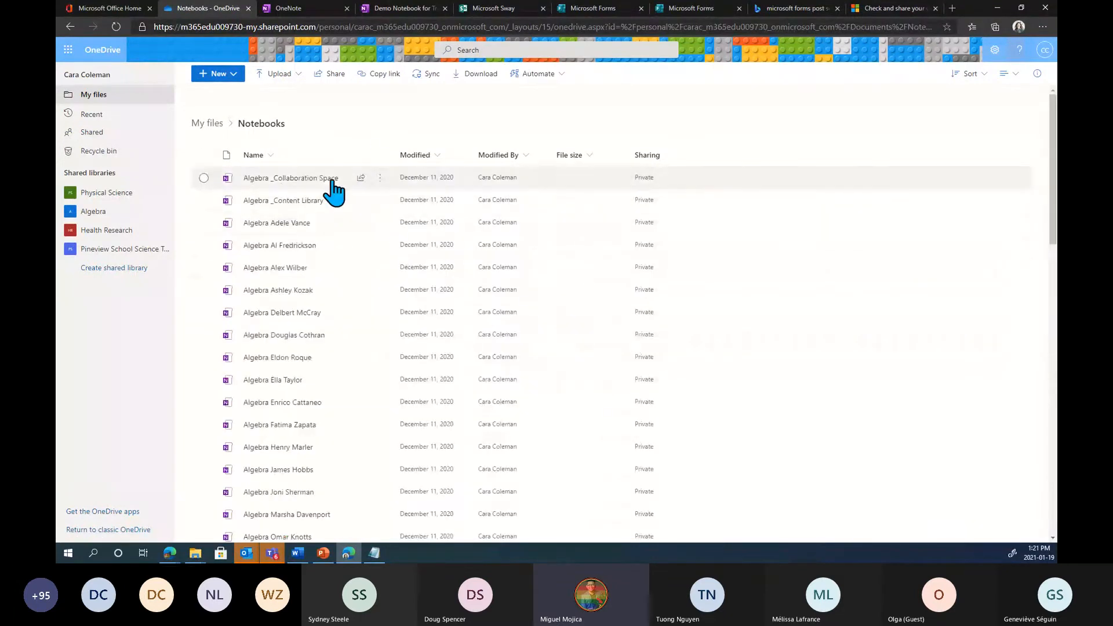
{"action": "scroll", "coordinate": [392, 211], "scroll_direction": "down", "scroll_amount": 15}
{"action": "scroll", "coordinate": [348, 197], "scroll_direction": "up", "scroll_amount": 15}
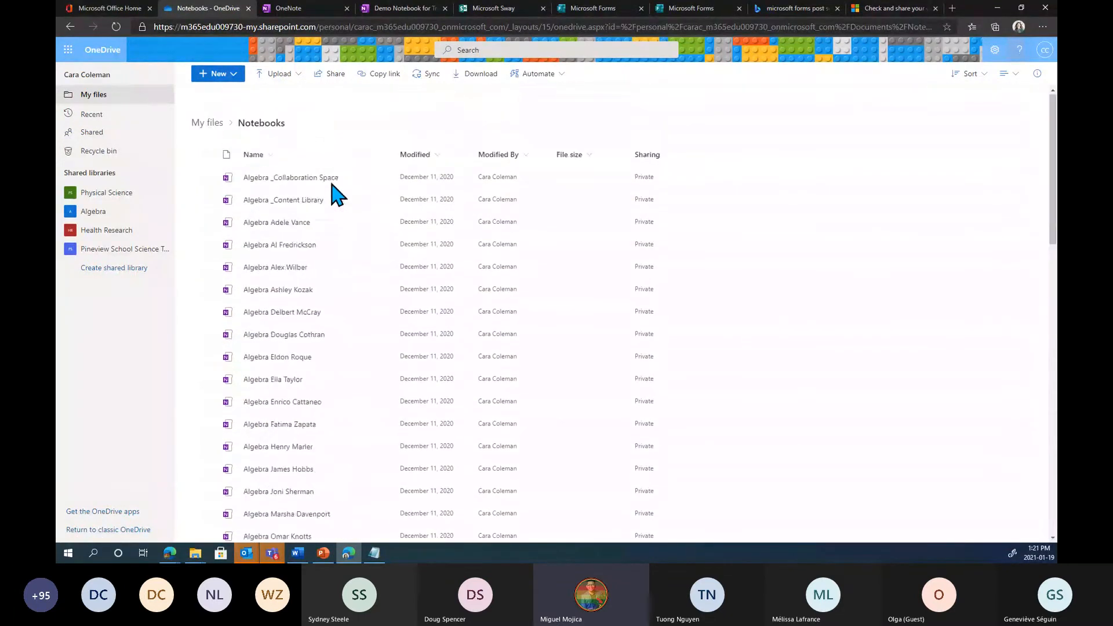
{"action": "left_click", "coordinate": [130, 97]}
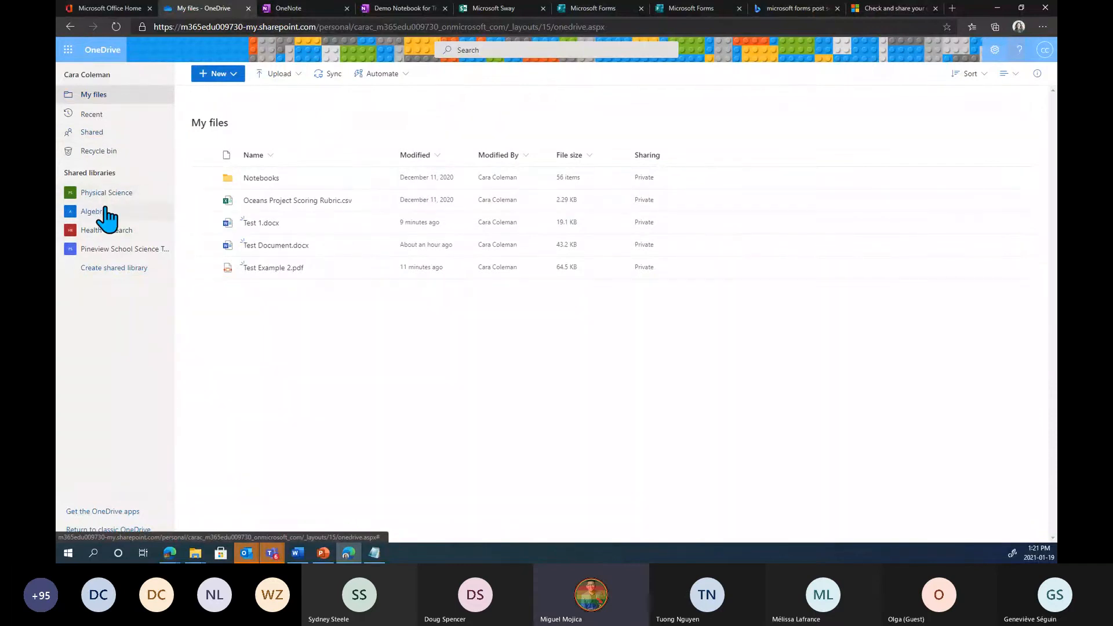
Review the Physical Science, Algebra and Health Research shared libraries, and return to My files.
{"action": "left_click", "coordinate": [136, 199]}
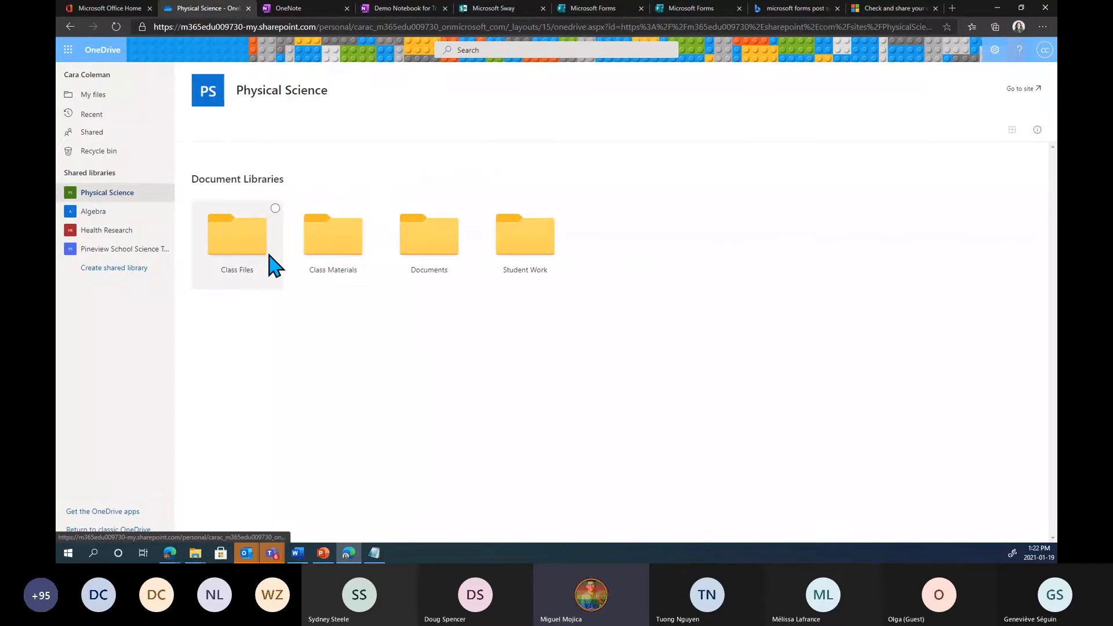
{"action": "left_click", "coordinate": [132, 211]}
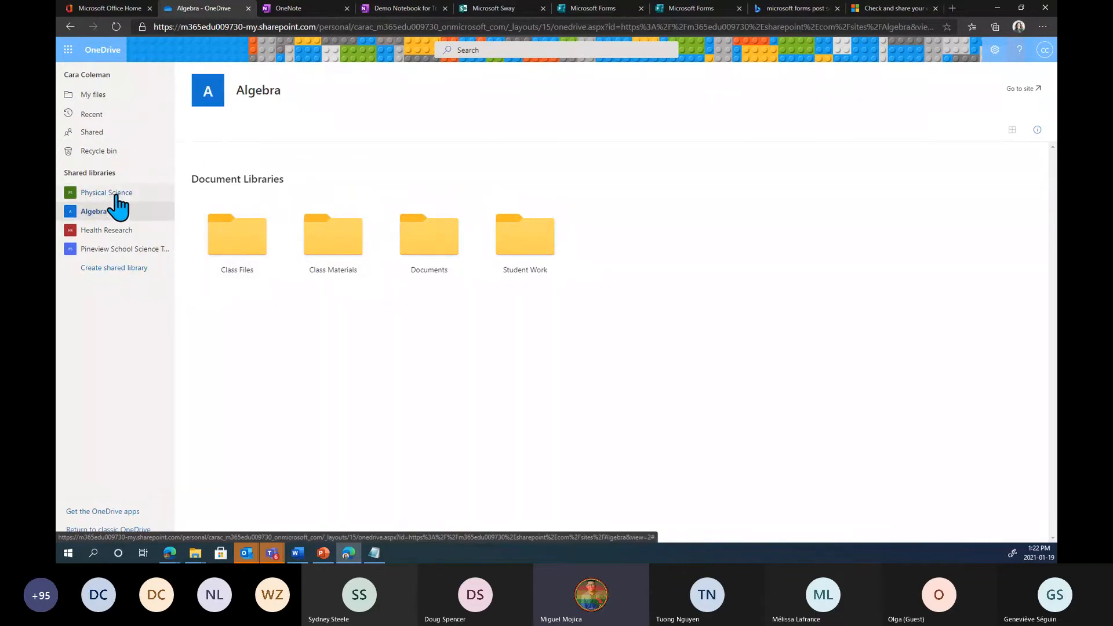
{"action": "left_click", "coordinate": [116, 194]}
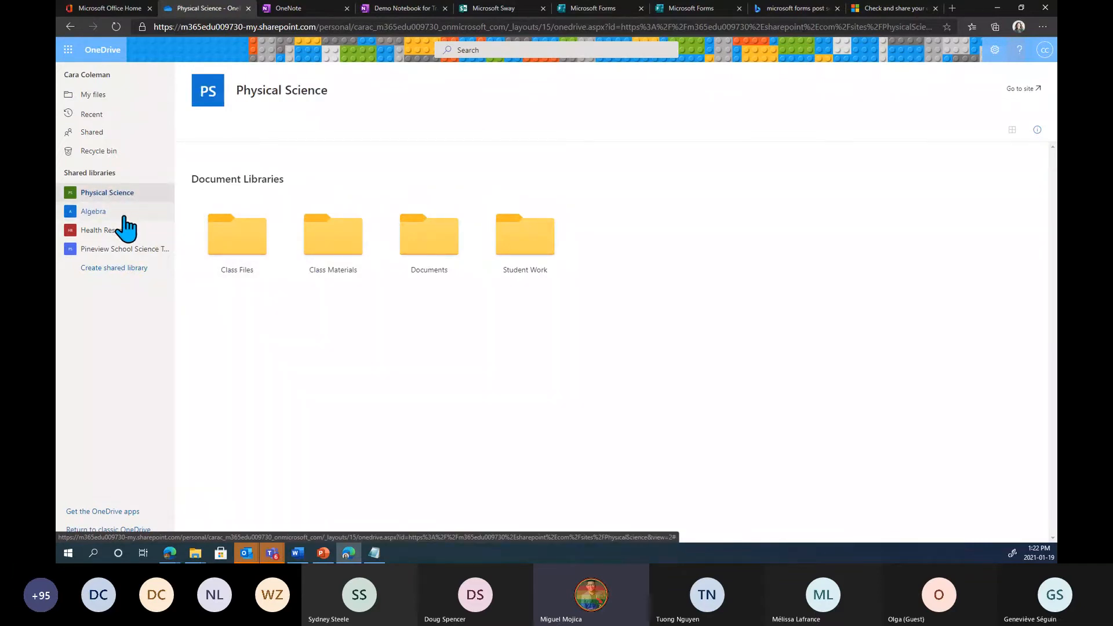
{"action": "left_click", "coordinate": [120, 233]}
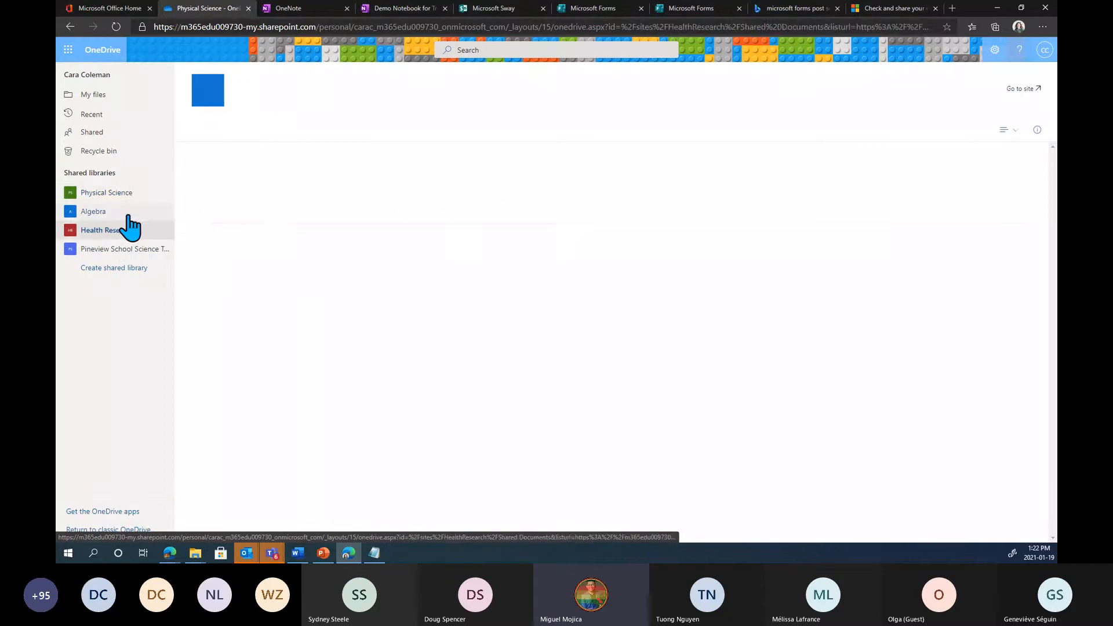
{"action": "left_click", "coordinate": [134, 201]}
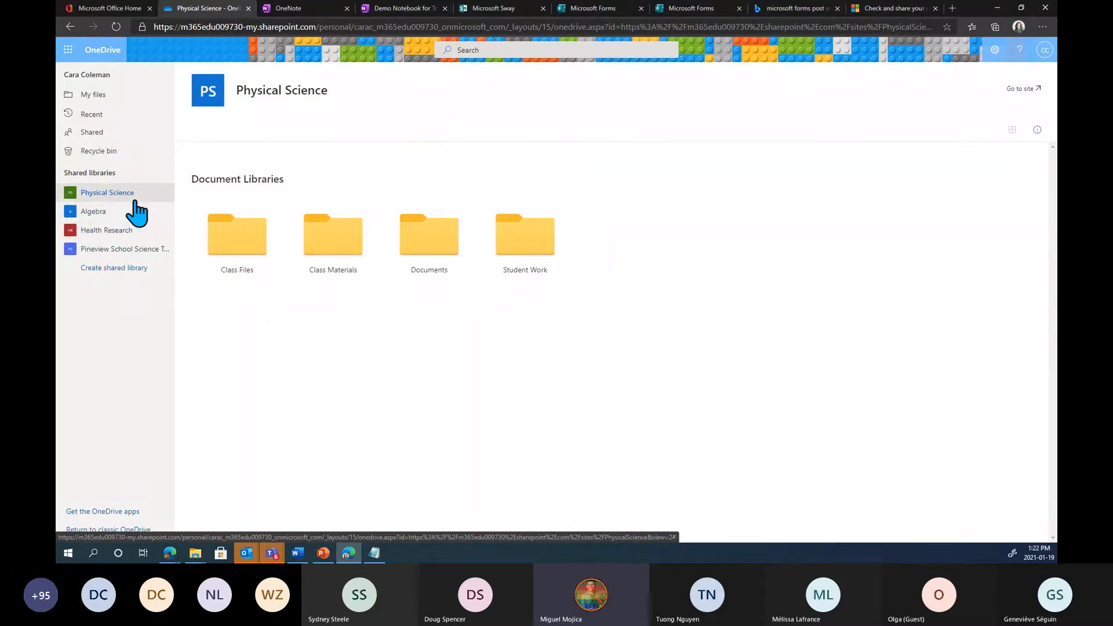
{"action": "left_click", "coordinate": [91, 206]}
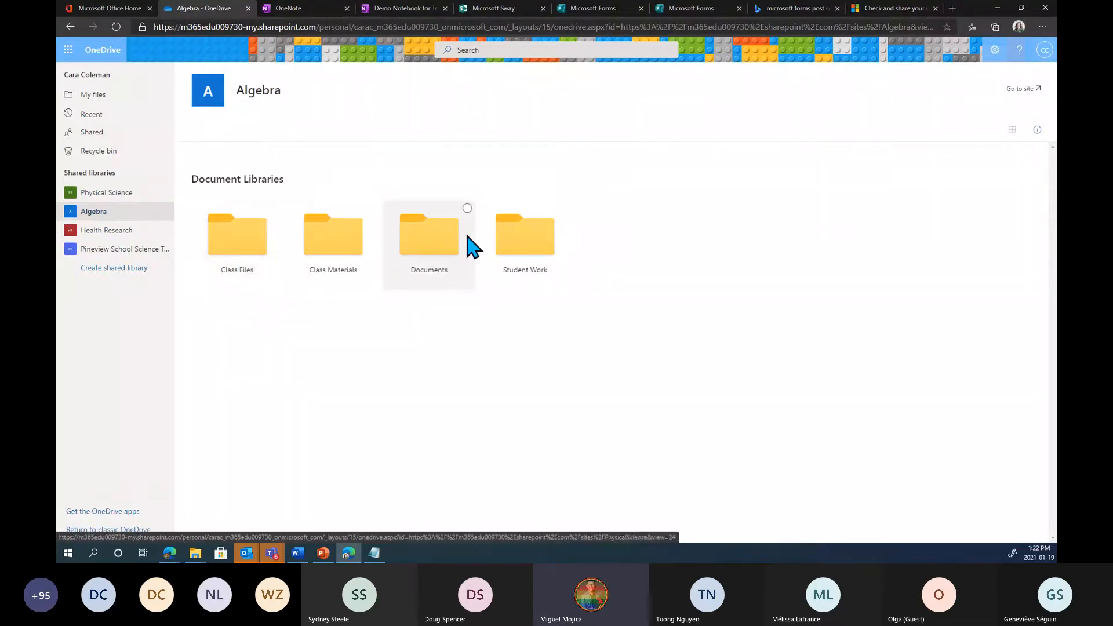
{"action": "left_click", "coordinate": [134, 99]}
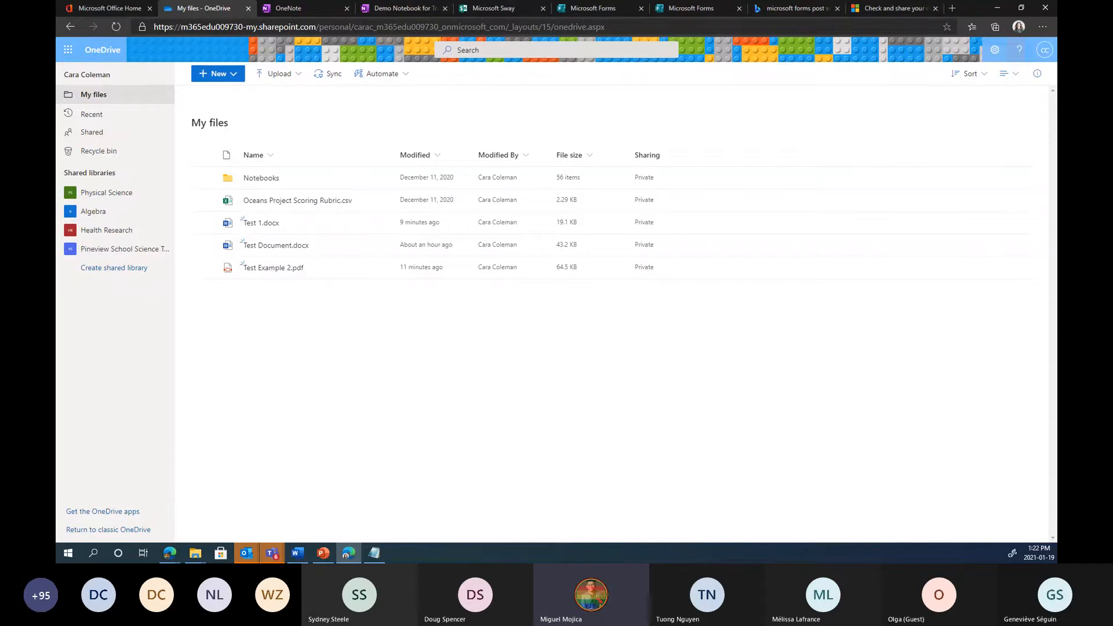
{"action": "key", "text": "alt+Tab"}
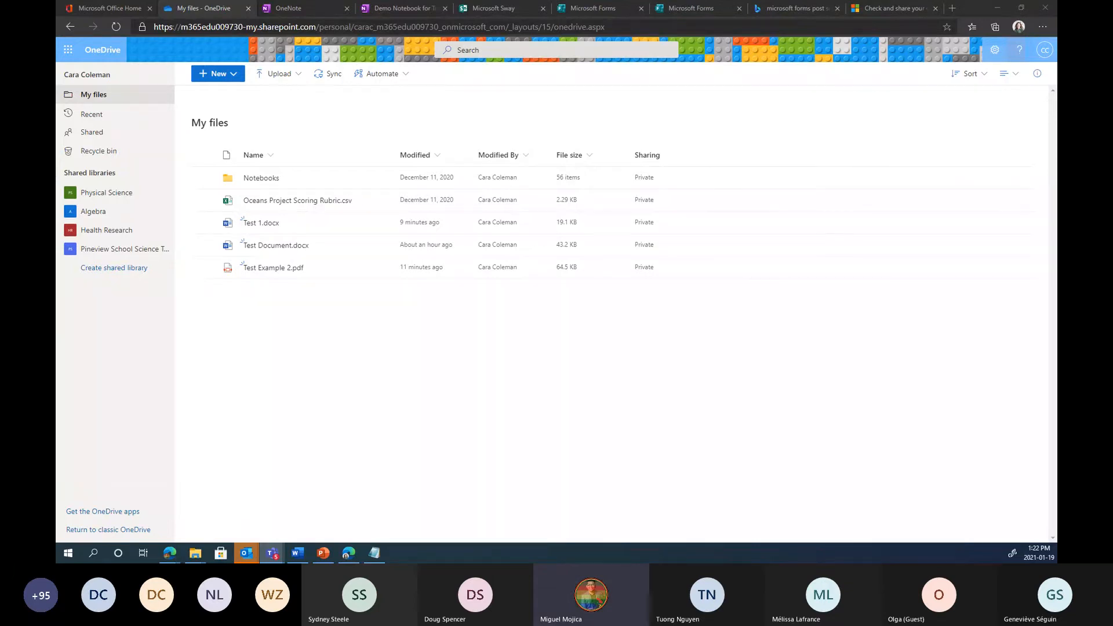
{"action": "left_click", "coordinate": [574, 427]}
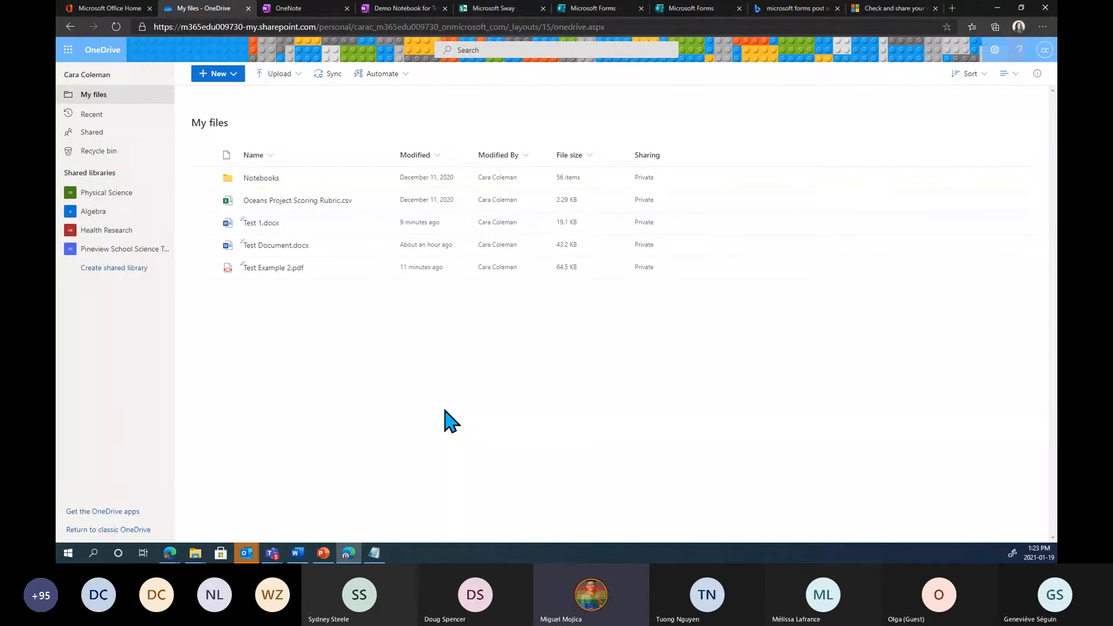
{"action": "left_click", "coordinate": [264, 178]}
Switch to OneNote and create a new notebook named "January 19 - Demo Notebook".
{"action": "left_click", "coordinate": [136, 9]}
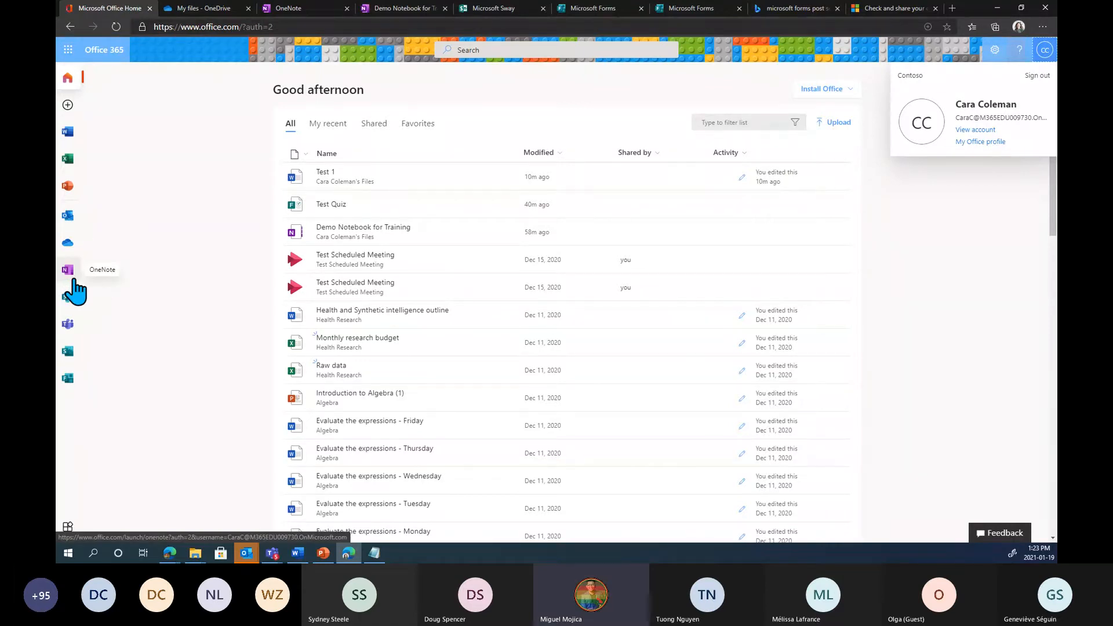
{"action": "left_click", "coordinate": [311, 9]}
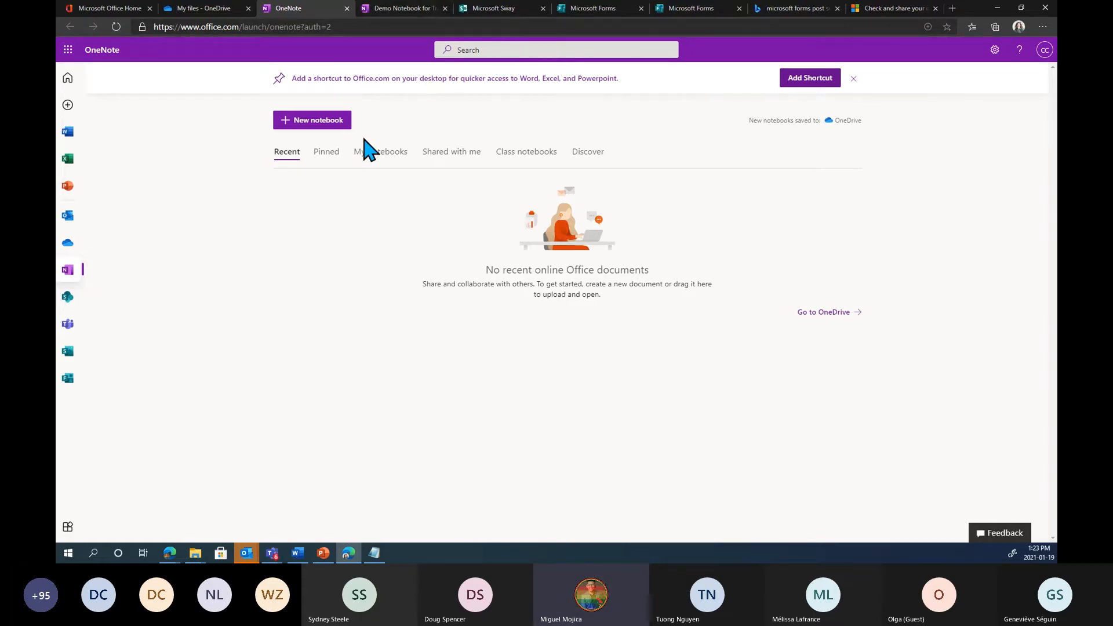
{"action": "left_click", "coordinate": [337, 126]}
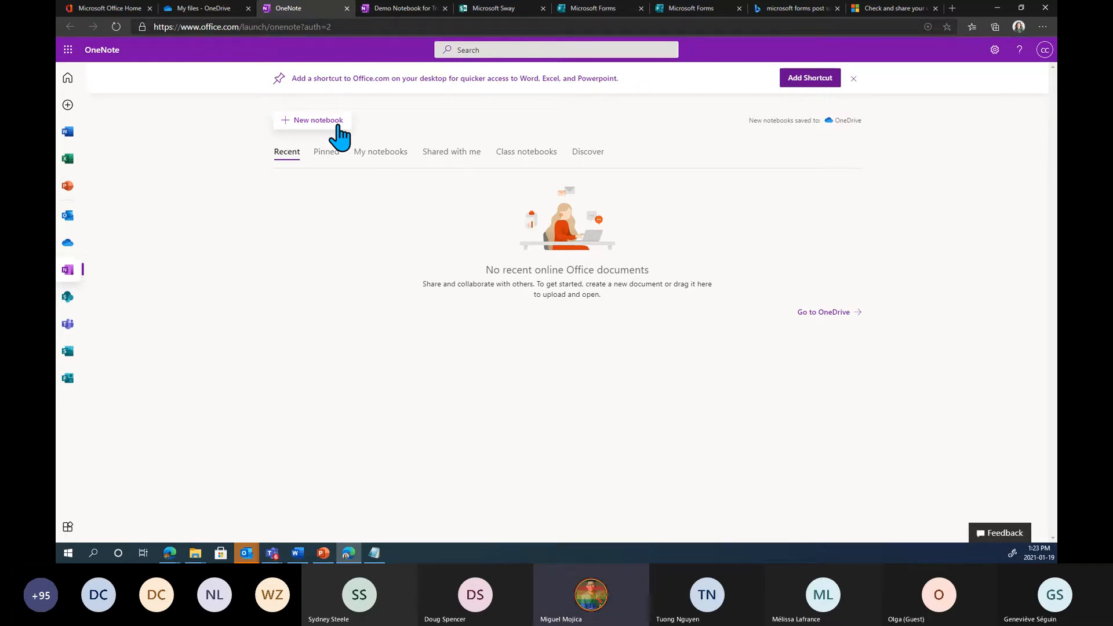
{"action": "left_click", "coordinate": [341, 125]}
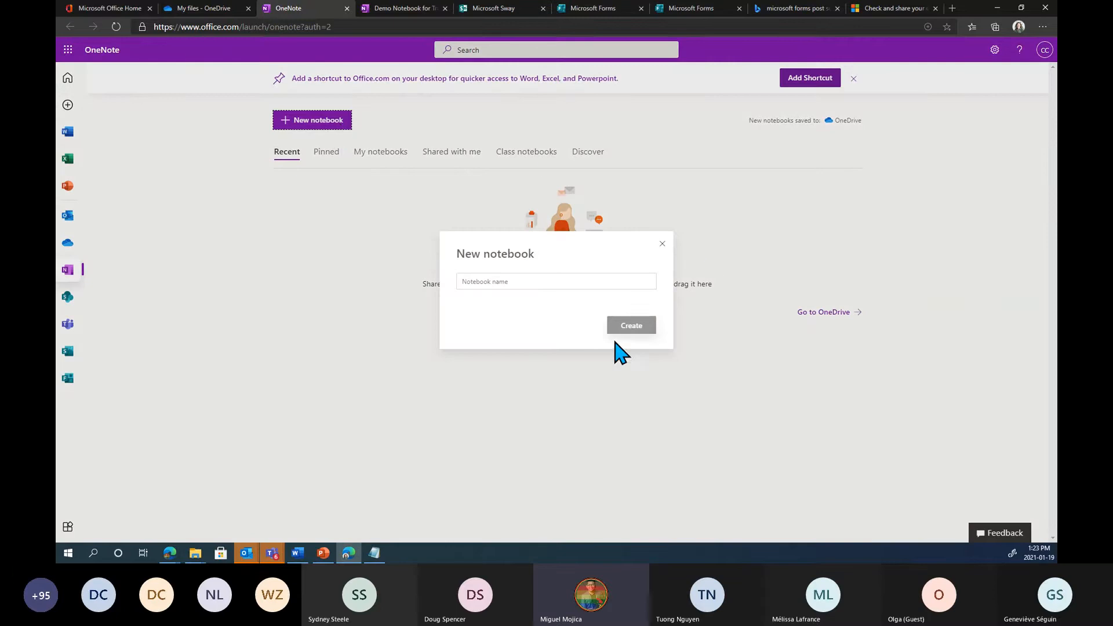
{"action": "left_click", "coordinate": [524, 281]}
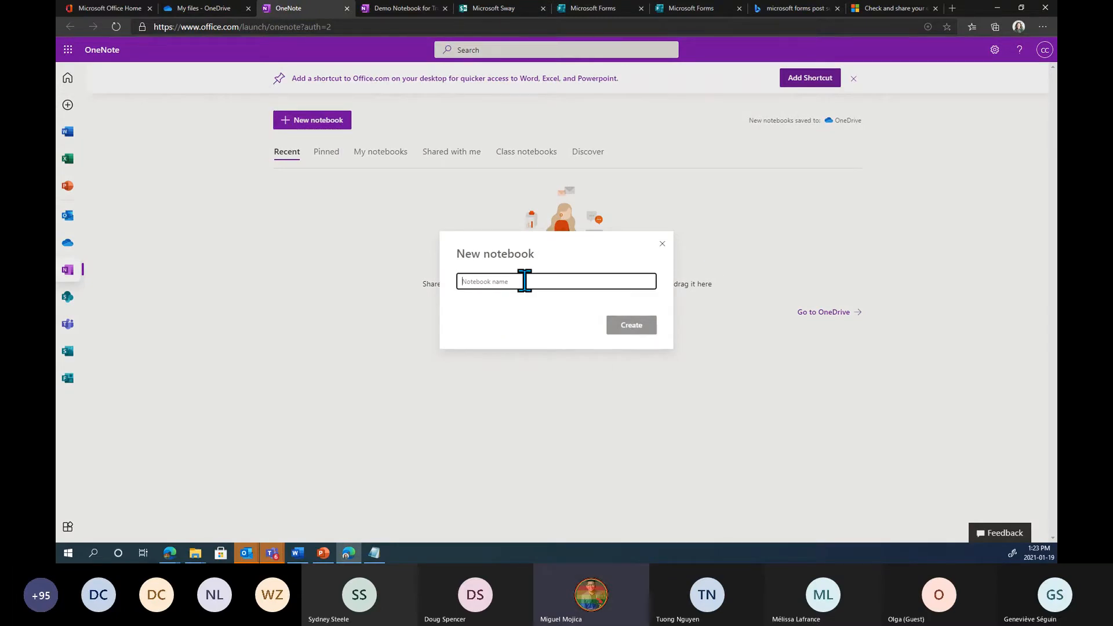
{"action": "type", "text": "January "}
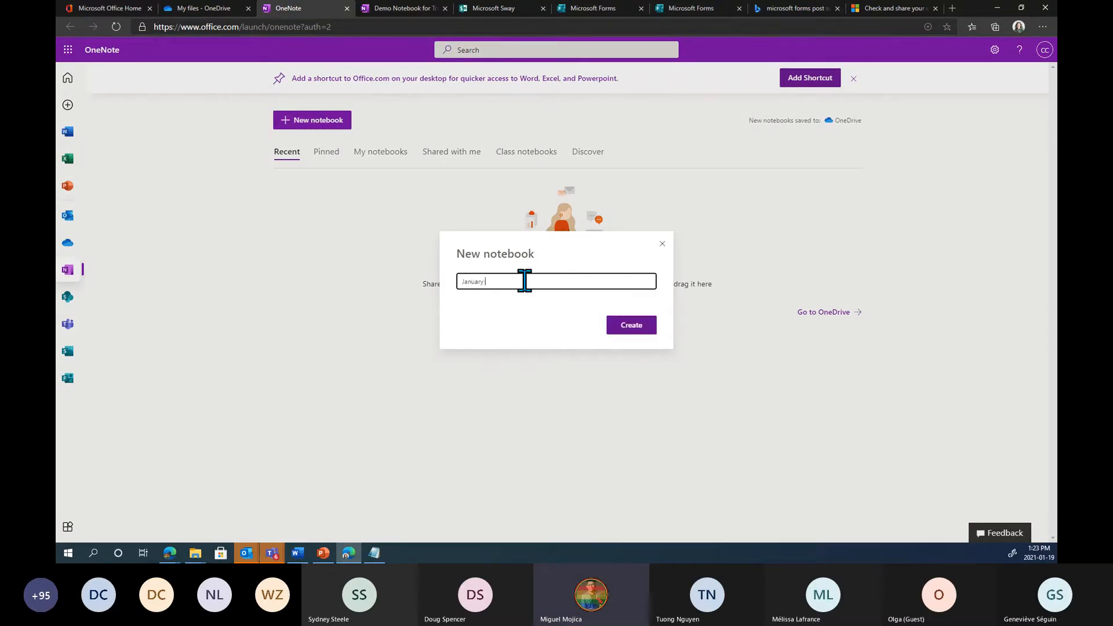
{"action": "type", "text": "19 - Demo Notebook"}
{"action": "left_click", "coordinate": [649, 328]}
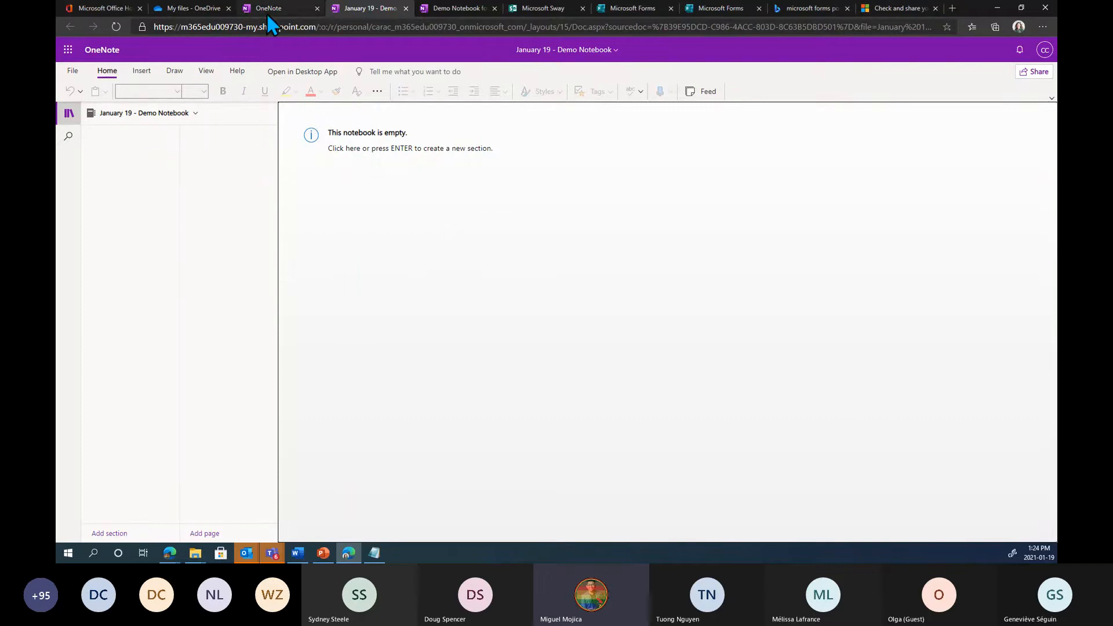
Open the Demo Notebook for Training, view the pages of its two sections, and widen the section list to show full names.
{"action": "left_click", "coordinate": [471, 9]}
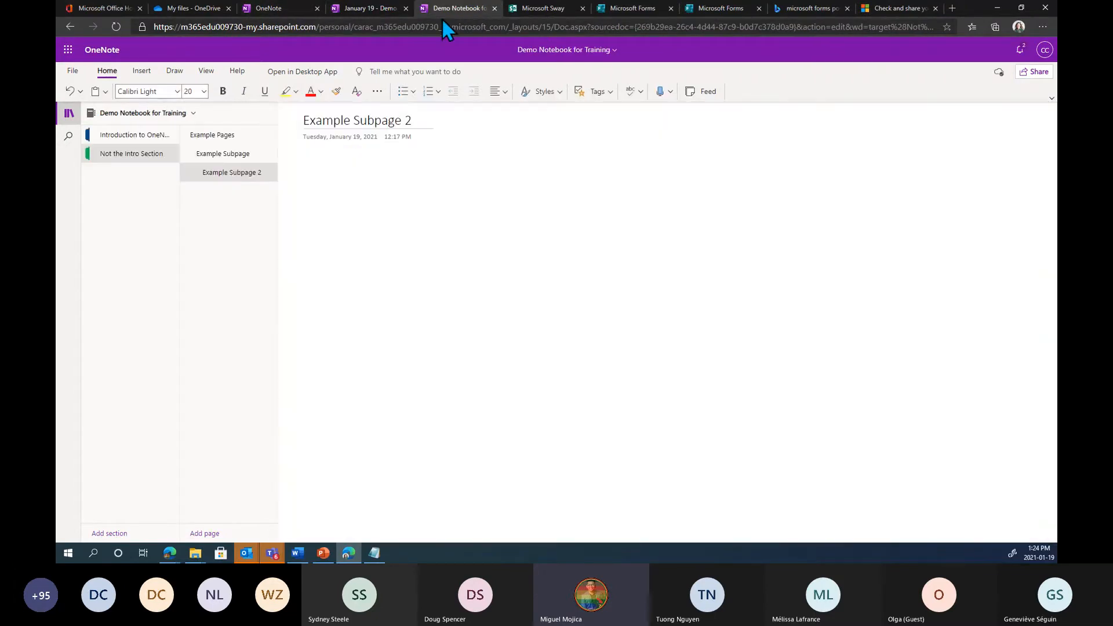
{"action": "left_click", "coordinate": [166, 135]}
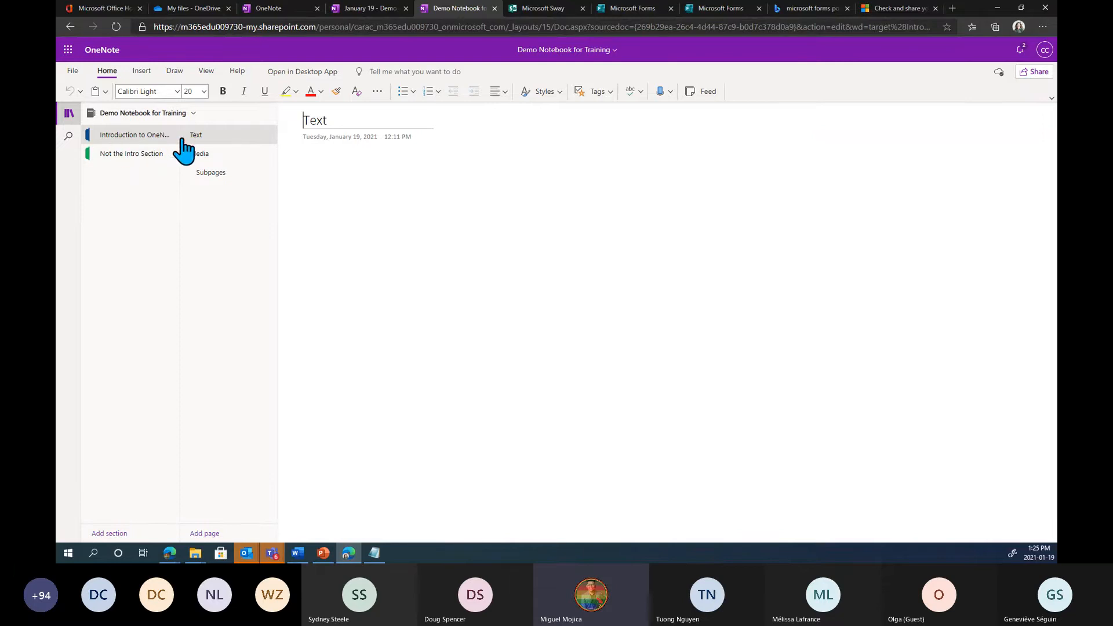
{"action": "left_click_drag", "start_coordinate": [176, 171], "coordinate": [207, 174]}
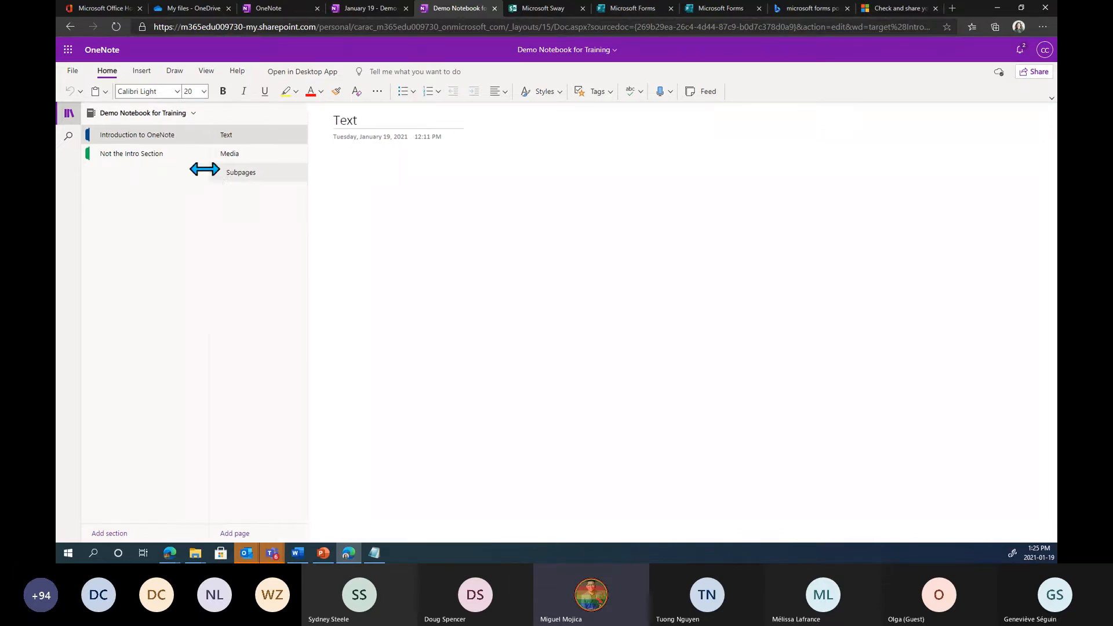
{"action": "left_click", "coordinate": [152, 154]}
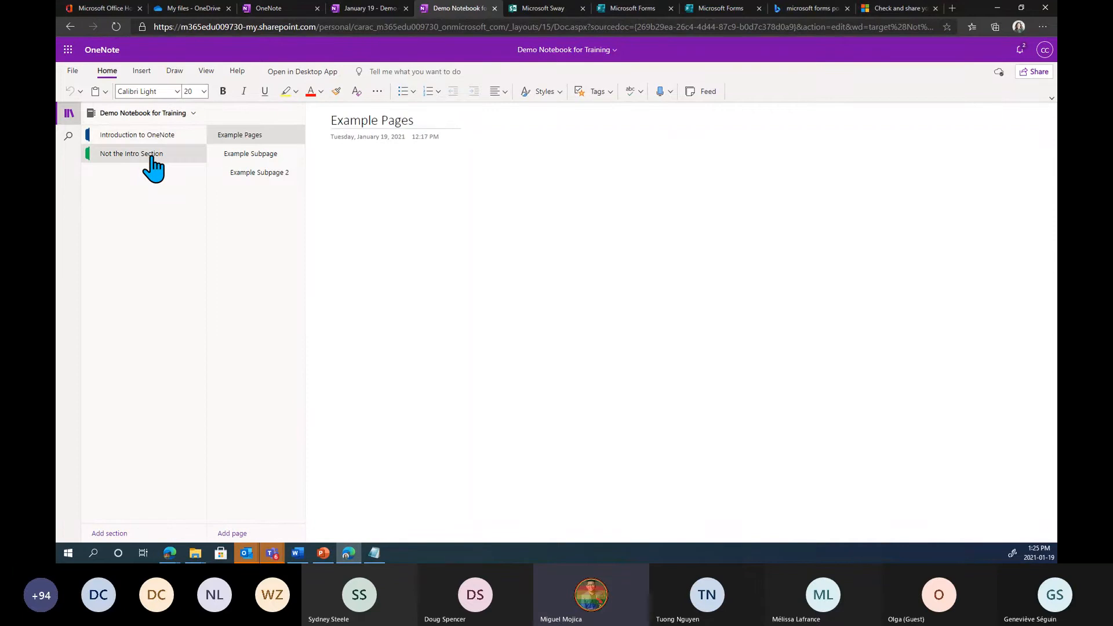
Add a section named "Third Section" to the notebook, and return to the Introduction to OneNote section.
{"action": "left_click", "coordinate": [118, 531]}
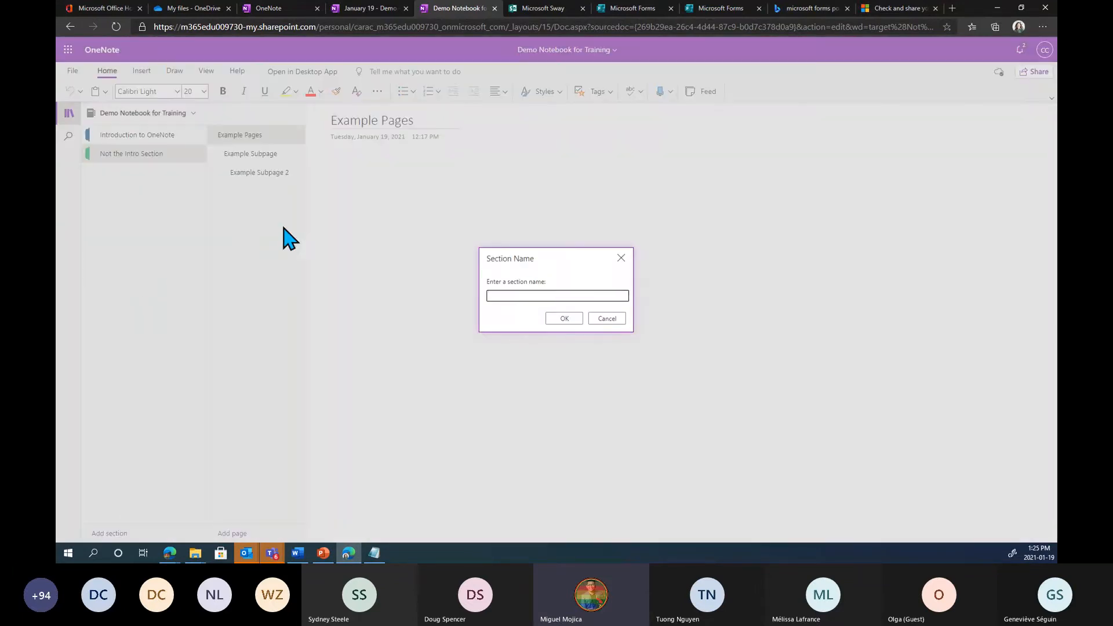
{"action": "left_click", "coordinate": [496, 296]}
{"action": "type", "text": "Third Section"}
{"action": "left_click", "coordinate": [581, 317]}
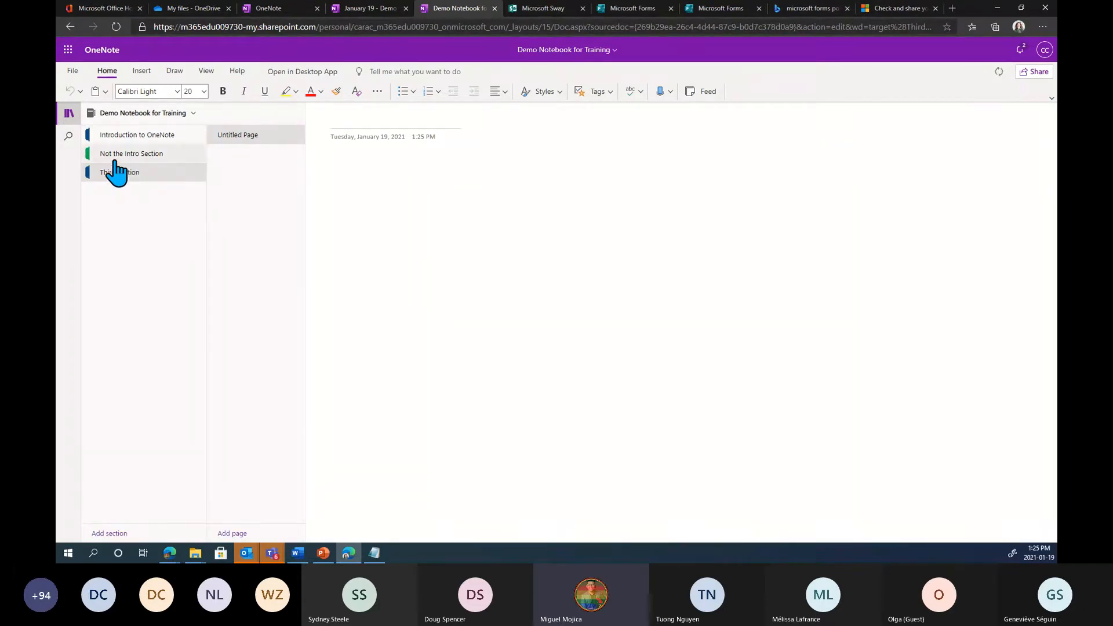
{"action": "left_click", "coordinate": [117, 138]}
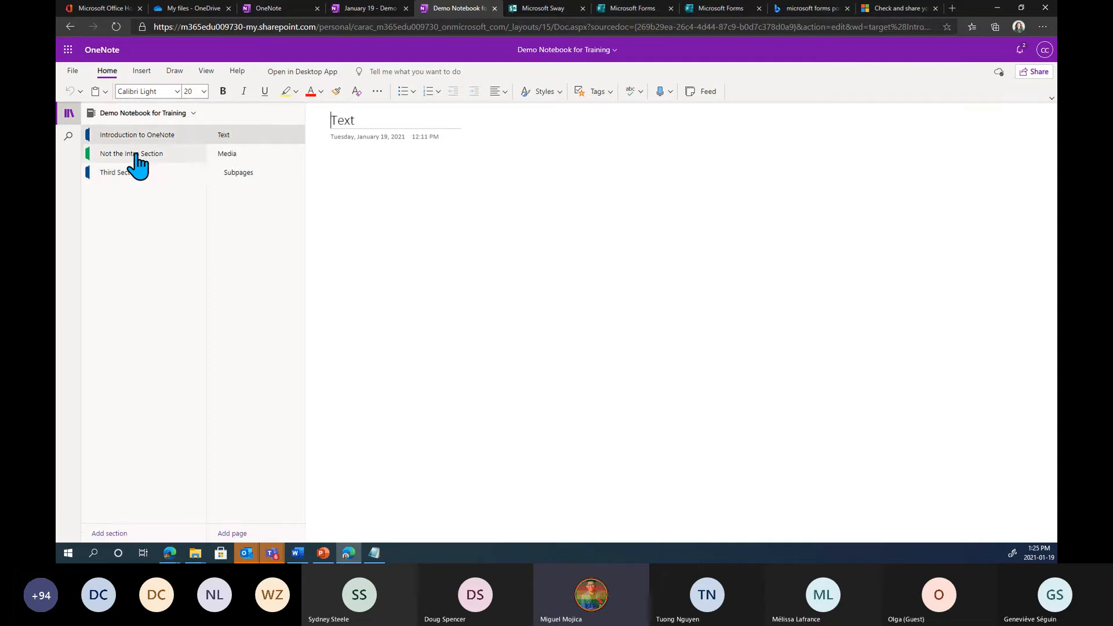
View the pages of Not the Intro Section and Third Section, and return to the Introduction to OneNote section.
{"action": "left_click", "coordinate": [136, 155]}
{"action": "left_click", "coordinate": [130, 172]}
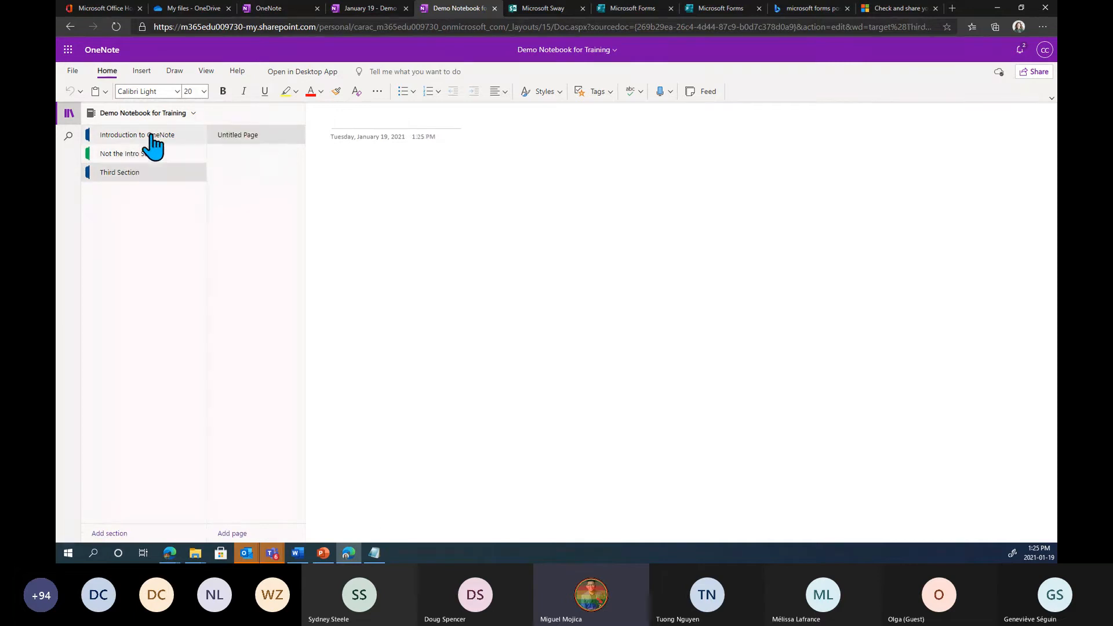
{"action": "left_click", "coordinate": [152, 139]}
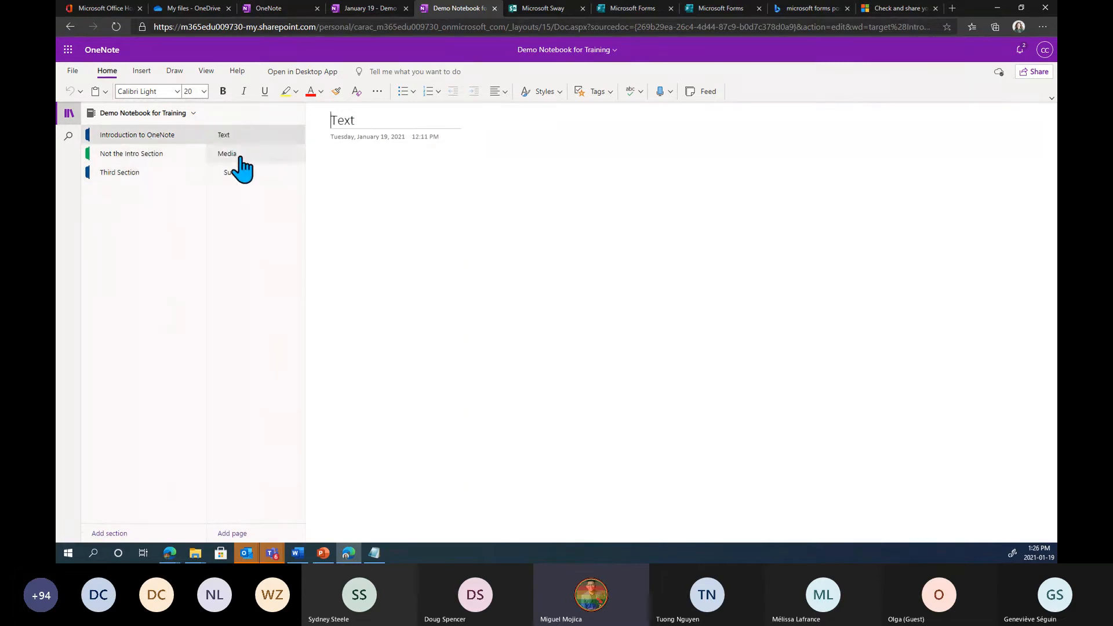
{"action": "left_click", "coordinate": [184, 154]}
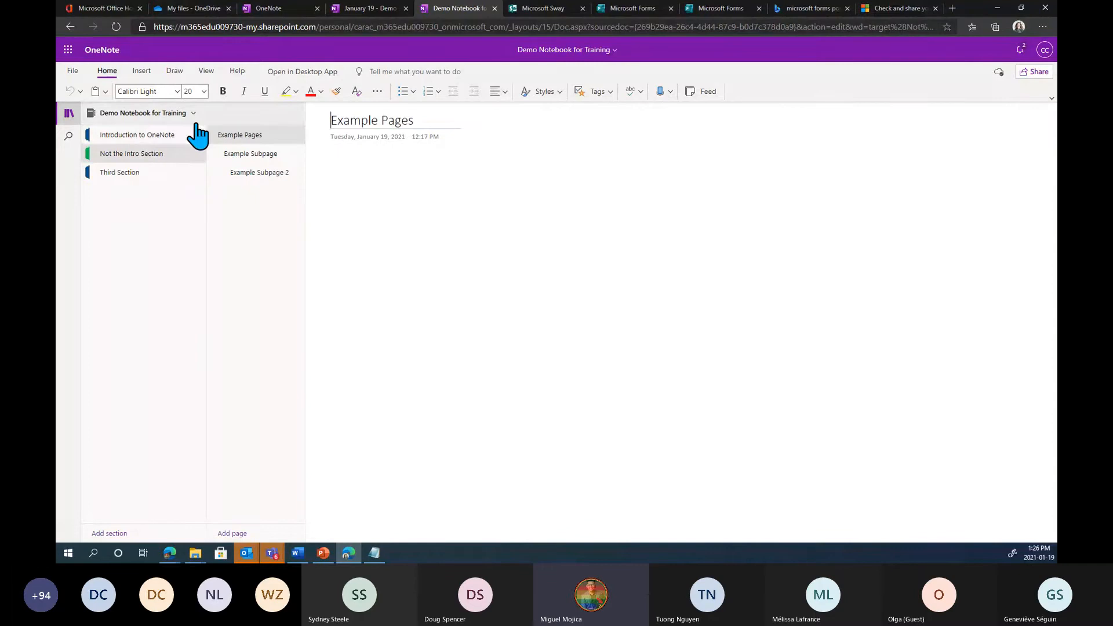
{"action": "left_click", "coordinate": [192, 138]}
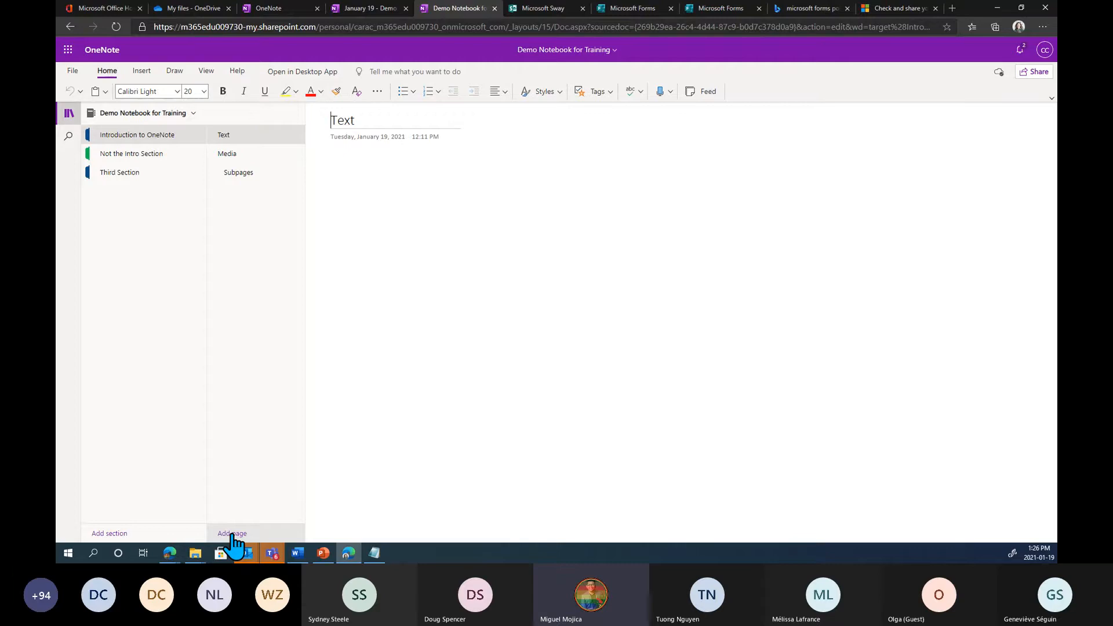
Add three untitled pages after the Subpages page in Introduction to OneNote, and view the pages of Not the Intro Section.
{"action": "left_click", "coordinate": [247, 172]}
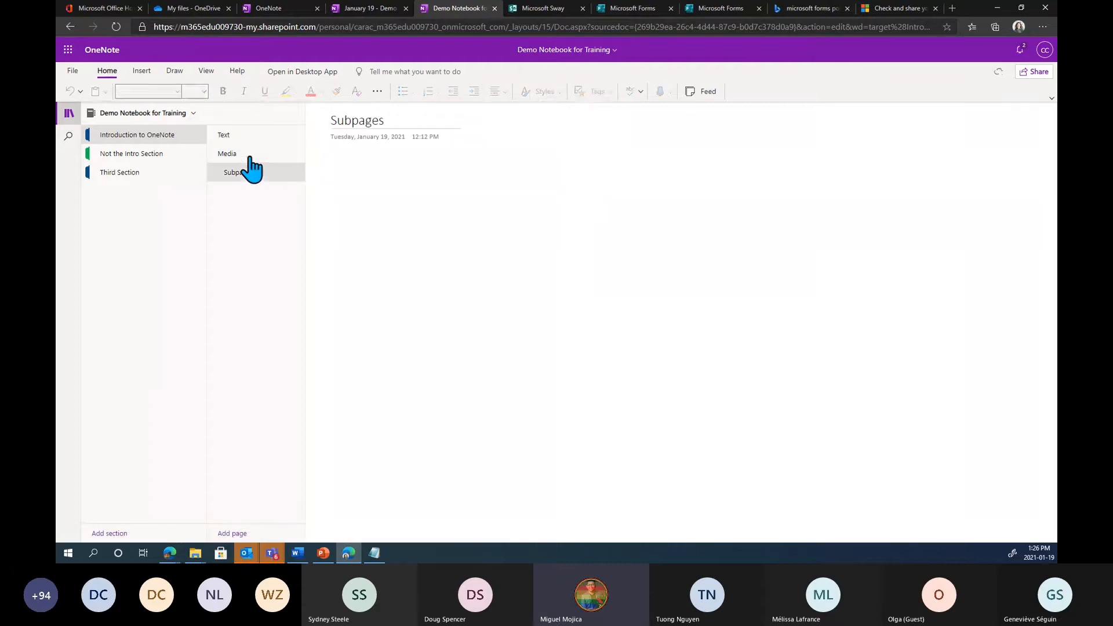
{"action": "left_click", "coordinate": [233, 534]}
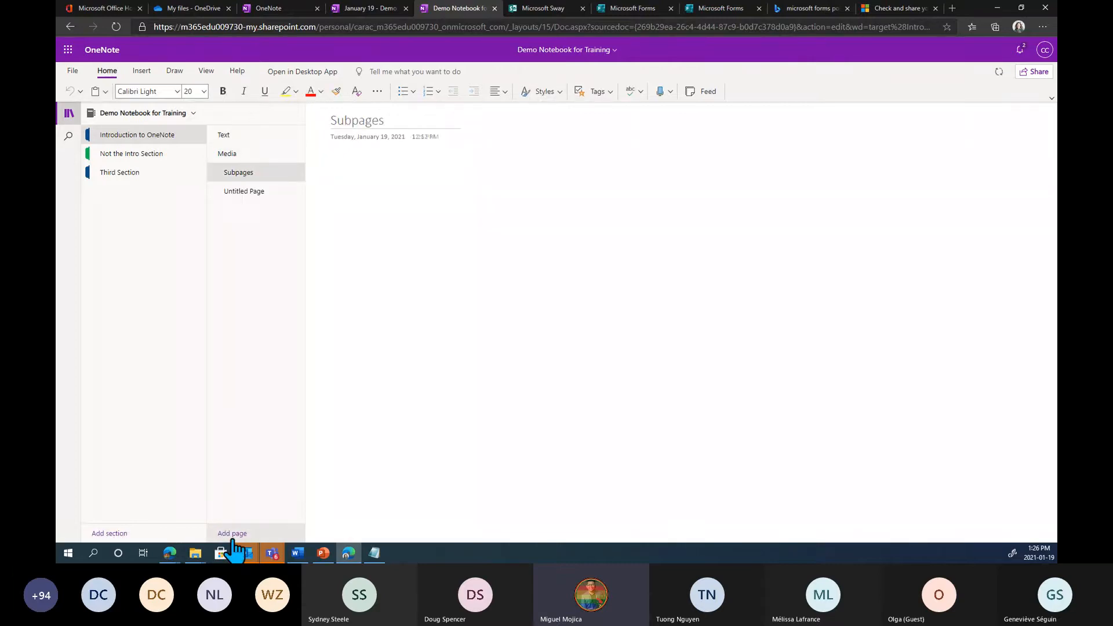
{"action": "left_click", "coordinate": [240, 537]}
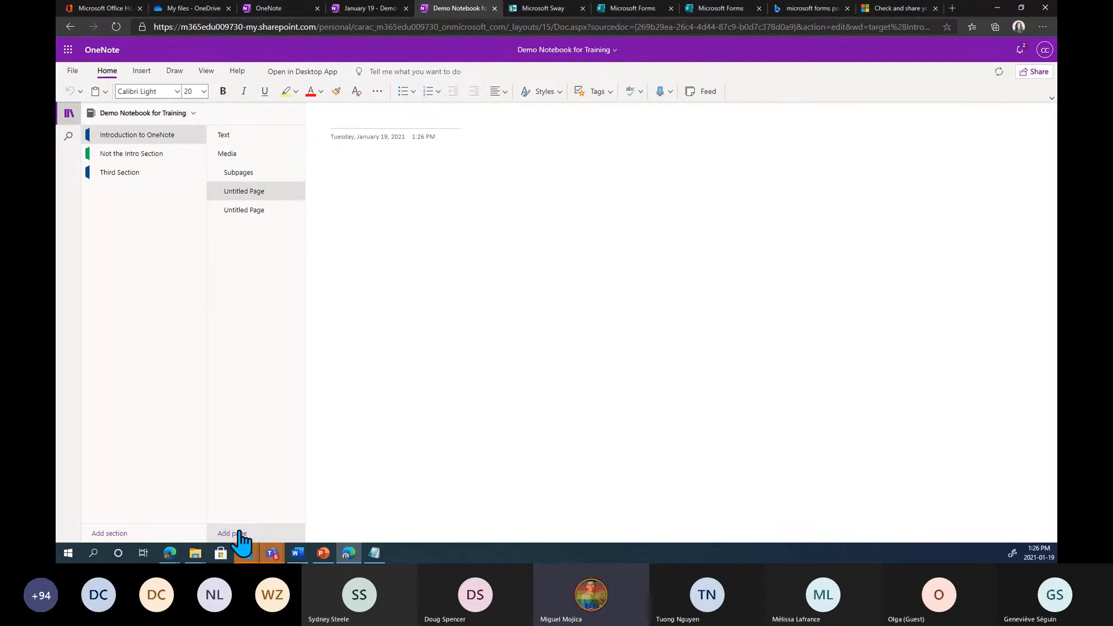
{"action": "left_click", "coordinate": [239, 536]}
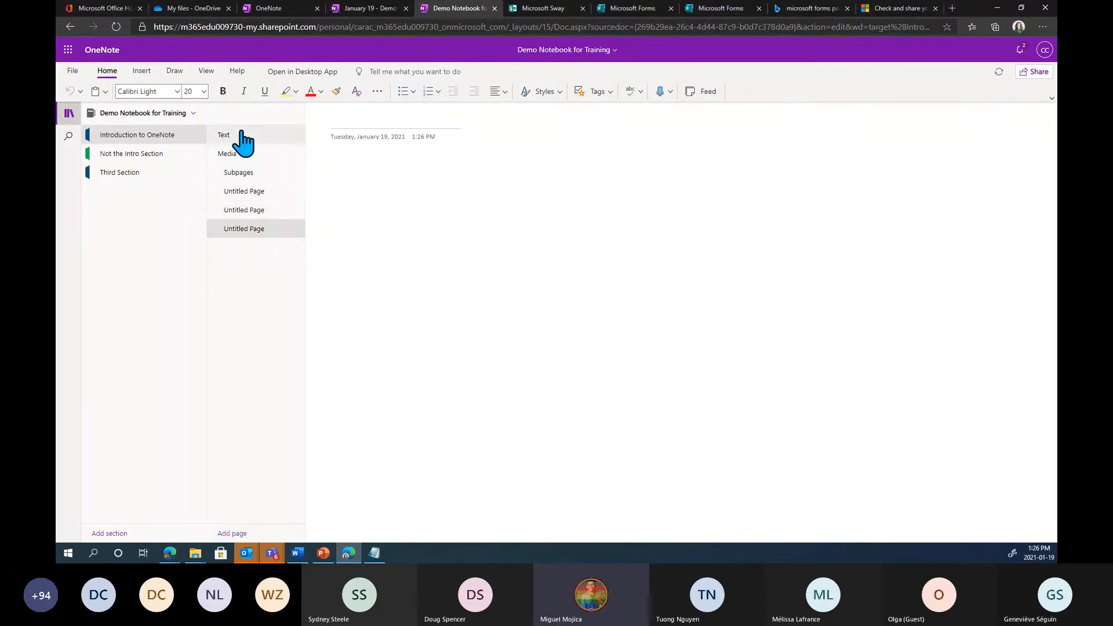
{"action": "left_click", "coordinate": [142, 159]}
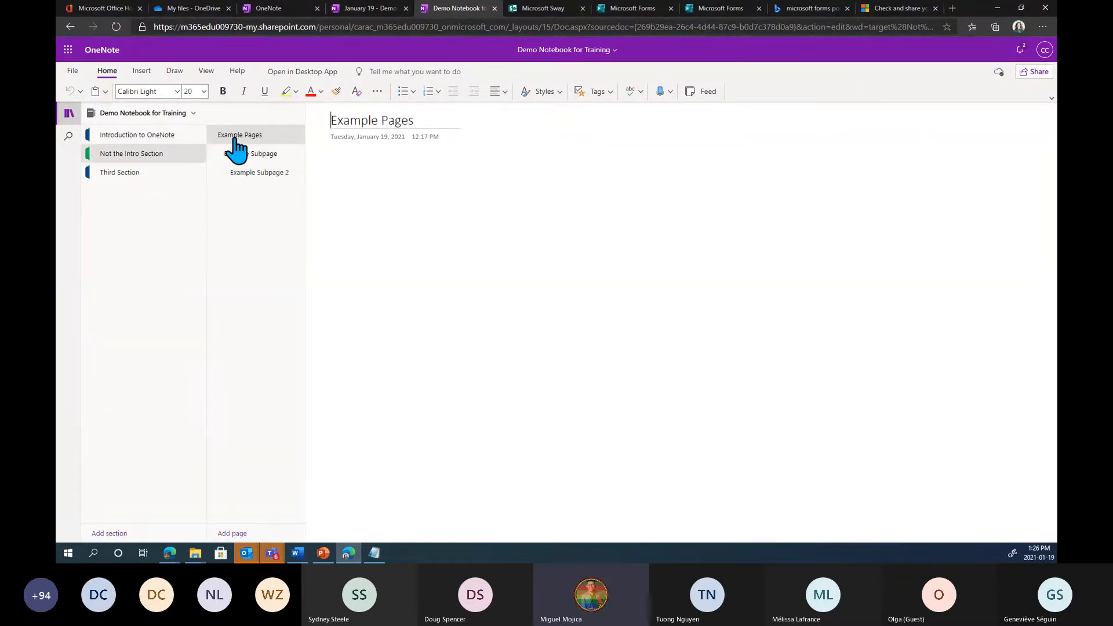
Enter "Hello everyone, this is our text page for onenote!" on the Text page of the Introduction to OneNote section.
{"action": "left_click", "coordinate": [158, 136]}
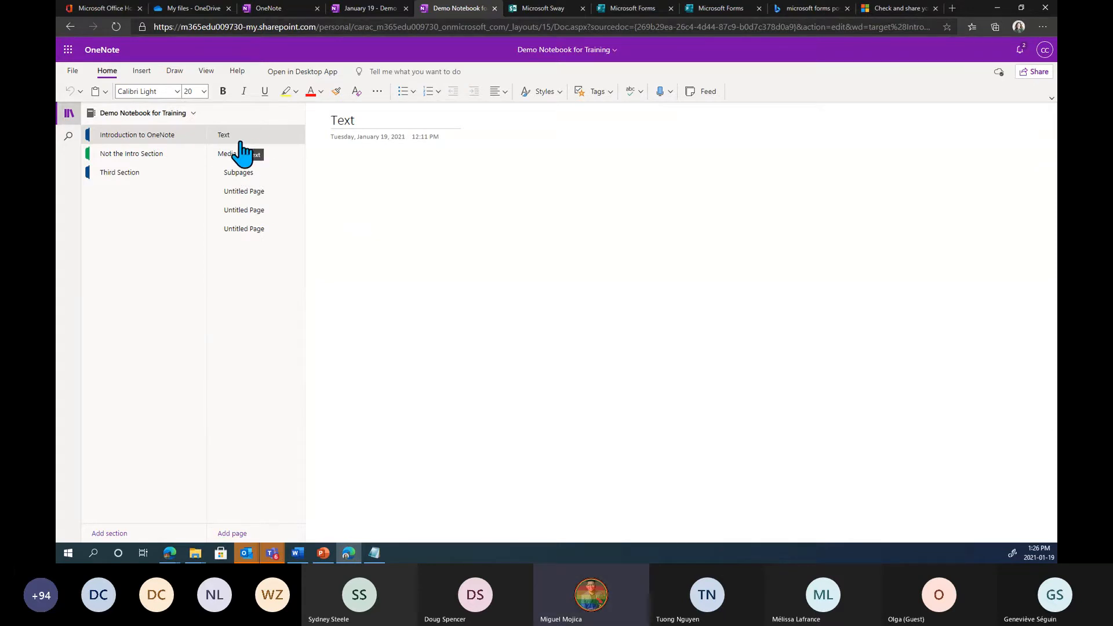
{"action": "left_click", "coordinate": [349, 196]}
{"action": "type", "text": "Hello everyone, this is our tex"}
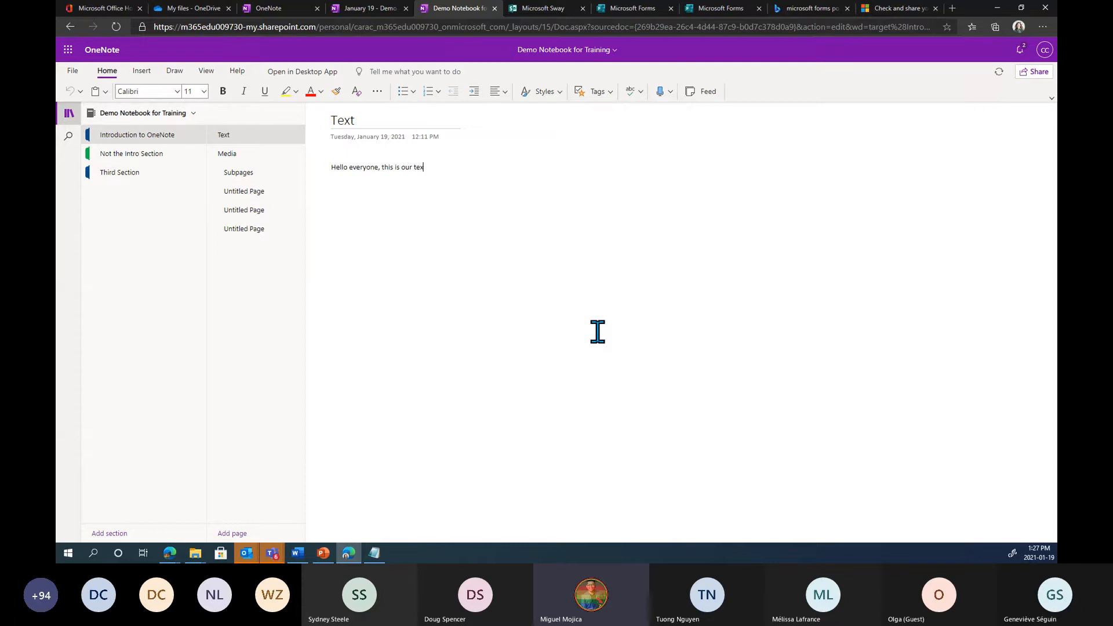
{"action": "type", "text": "t page for onenote!"}
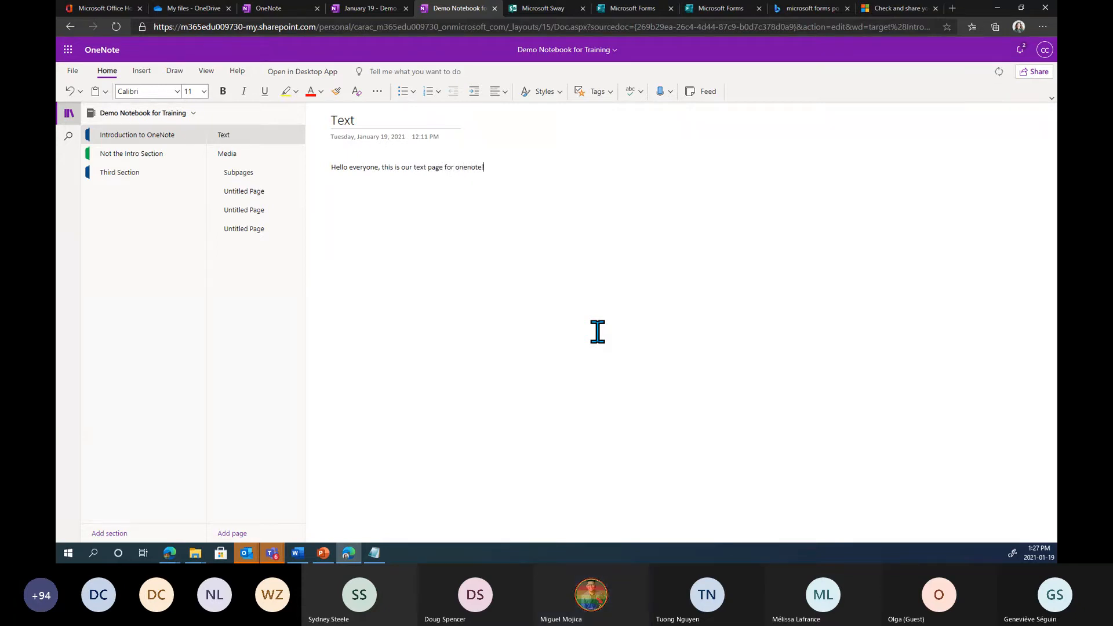
{"action": "left_click", "coordinate": [553, 328]}
{"action": "left_click", "coordinate": [395, 193]}
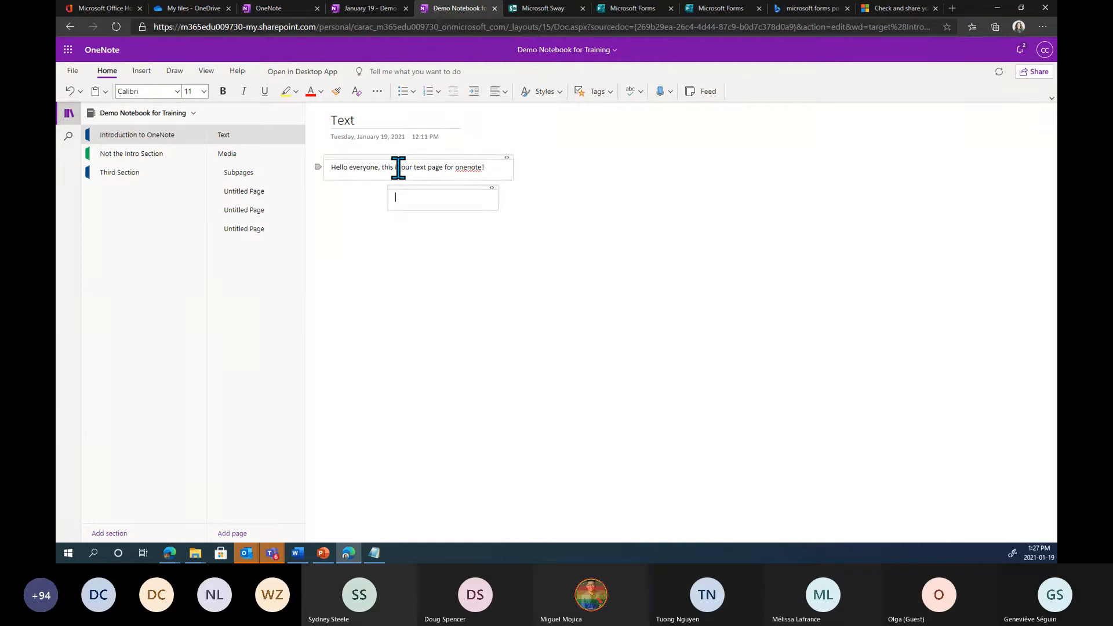
{"action": "left_click", "coordinate": [398, 168]}
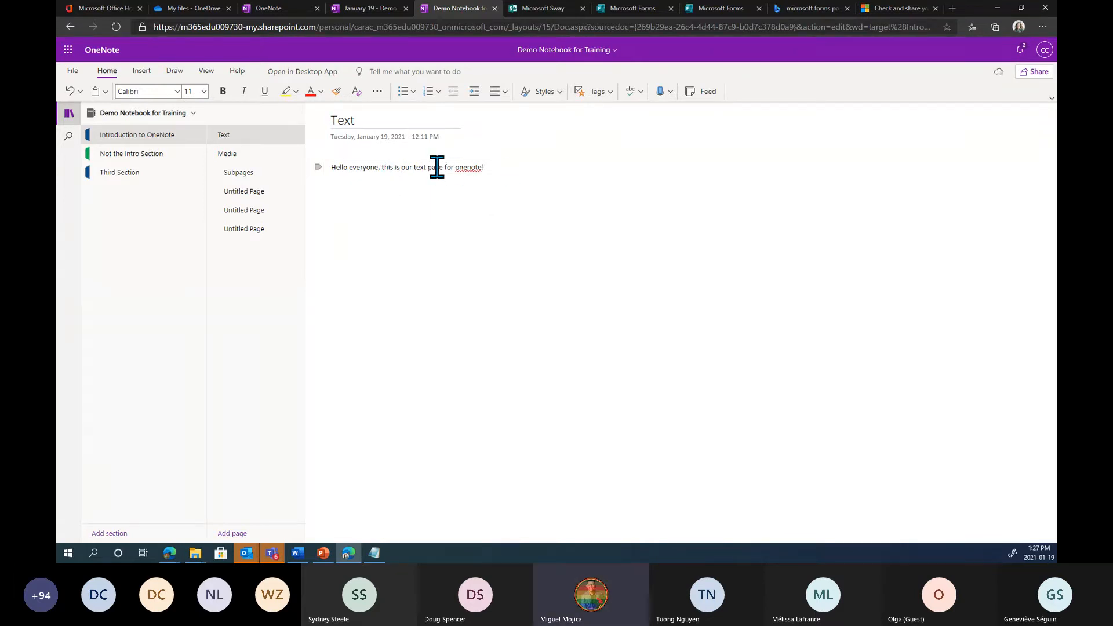
Add a second text container reading "Second line for Onenote!" and move it directly below the first line.
{"action": "left_click", "coordinate": [679, 206]}
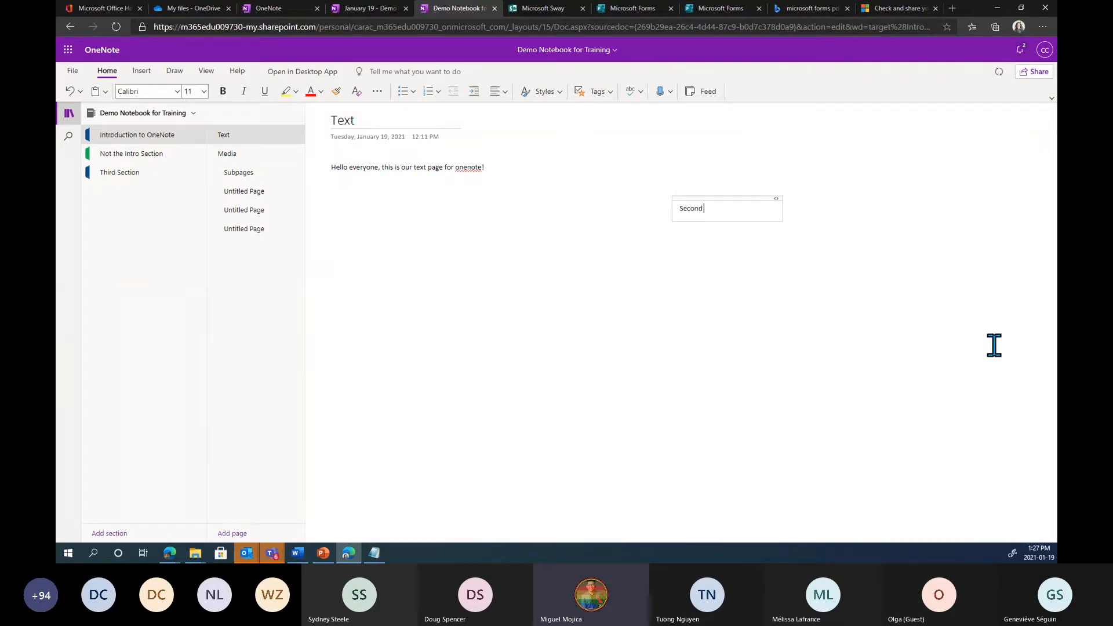
{"action": "type", "text": "Second line for Onenote!"}
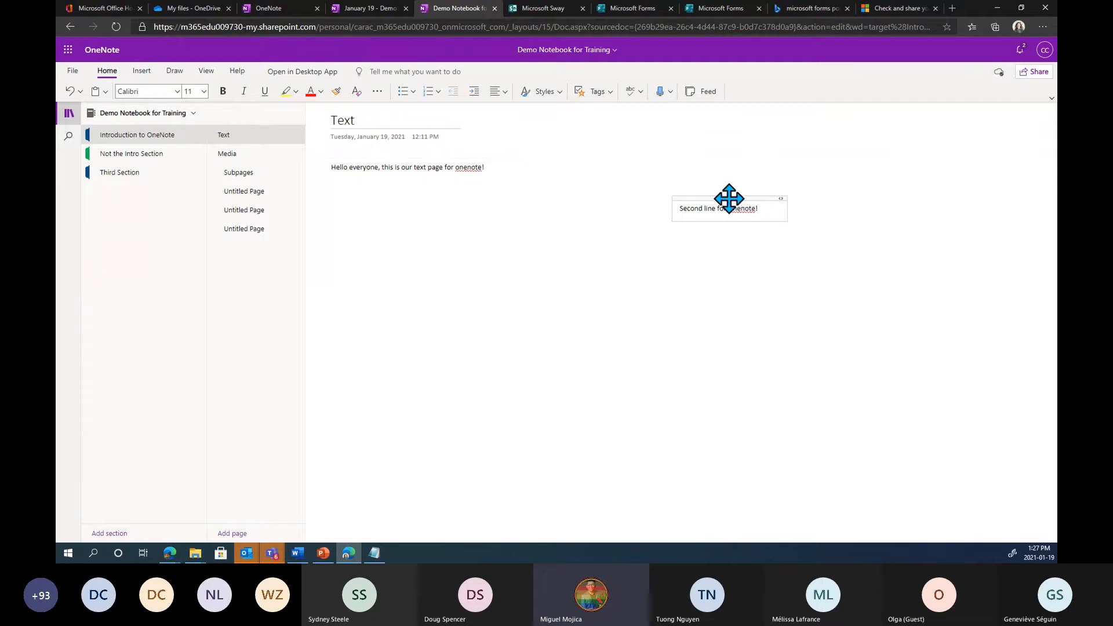
{"action": "left_click_drag", "start_coordinate": [728, 199], "coordinate": [390, 200]}
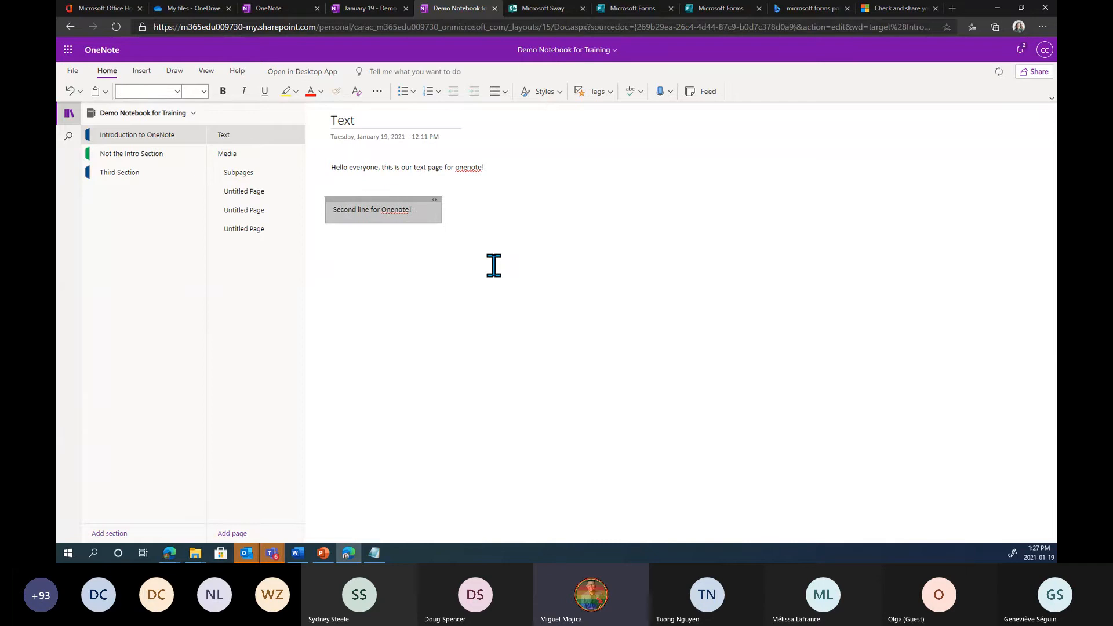
{"action": "left_click", "coordinate": [429, 209]}
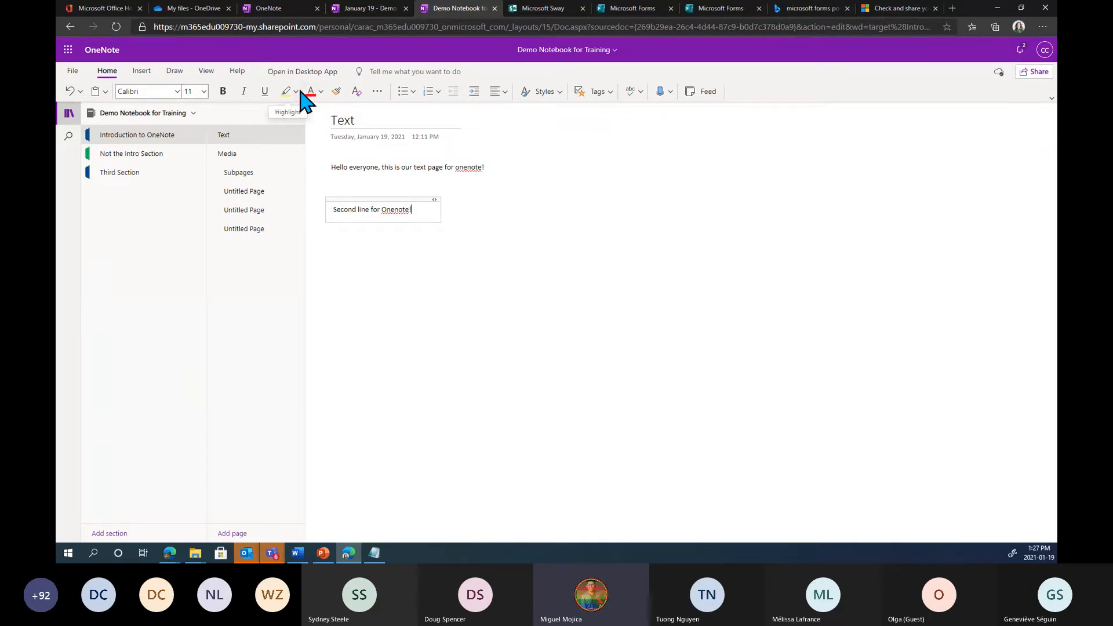
Move the "Hello everyone" container below the second line, and place the "Second line" container well to its right at similar height.
{"action": "left_click", "coordinate": [396, 167]}
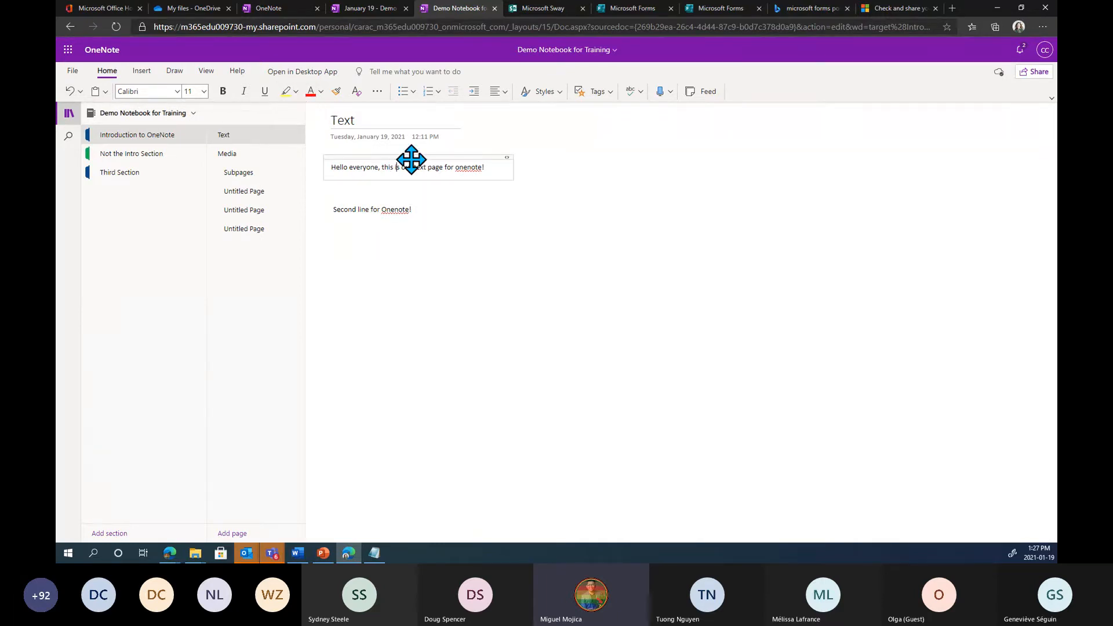
{"action": "left_click_drag", "start_coordinate": [418, 156], "coordinate": [426, 280]}
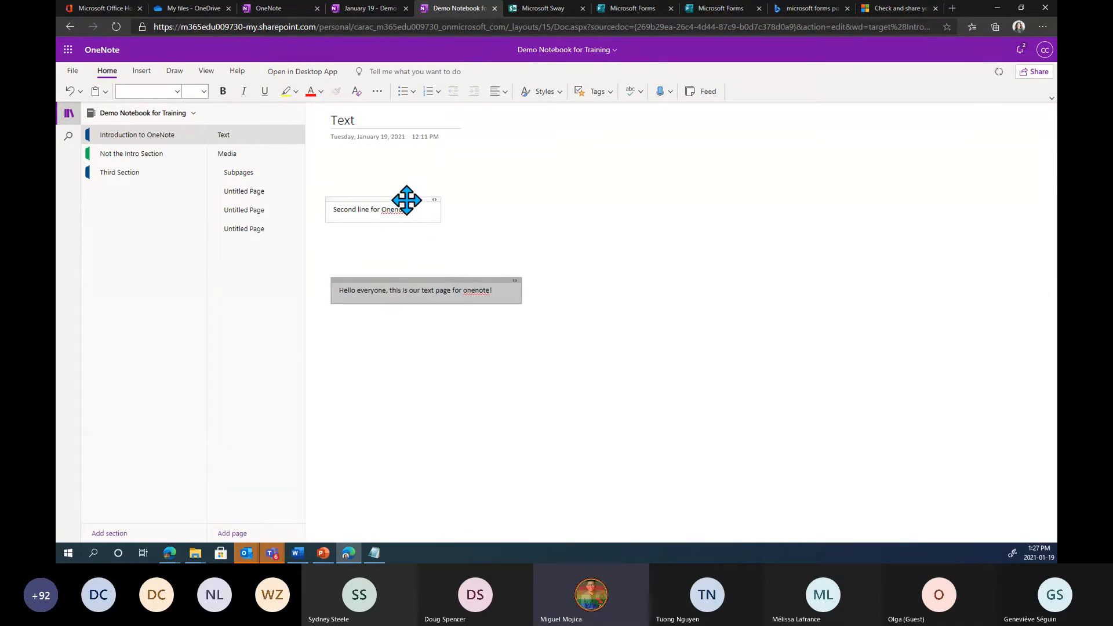
{"action": "left_click_drag", "start_coordinate": [405, 200], "coordinate": [767, 278]}
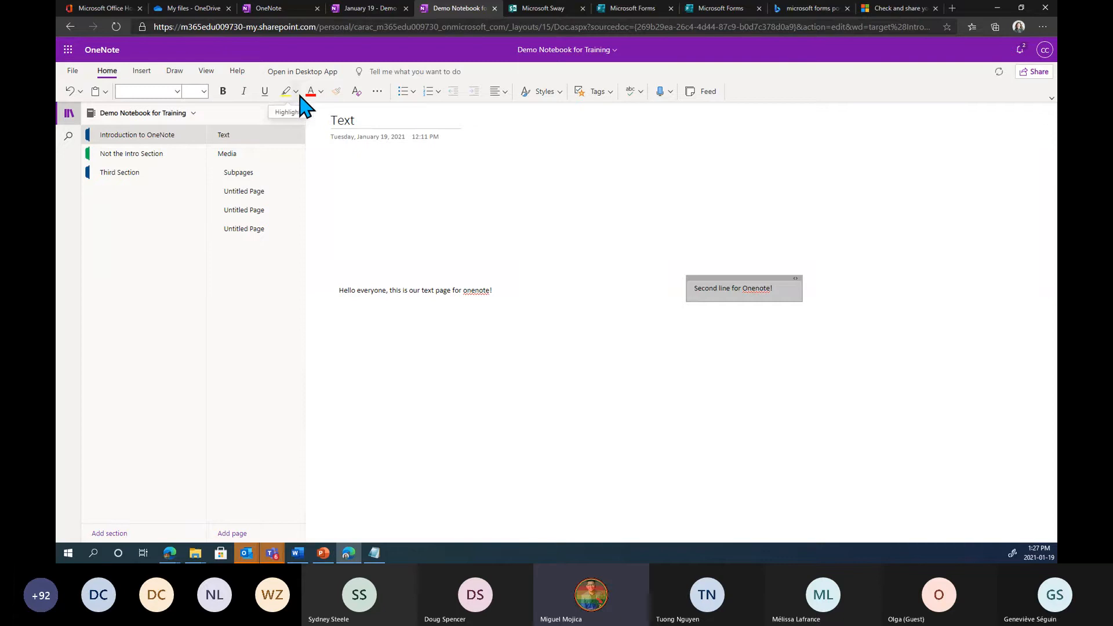
Draw a curved red ink arrow from the "Second line for Onenote!" text to the "Hello everyone" text.
{"action": "left_click", "coordinate": [297, 93]}
{"action": "left_click", "coordinate": [298, 94]}
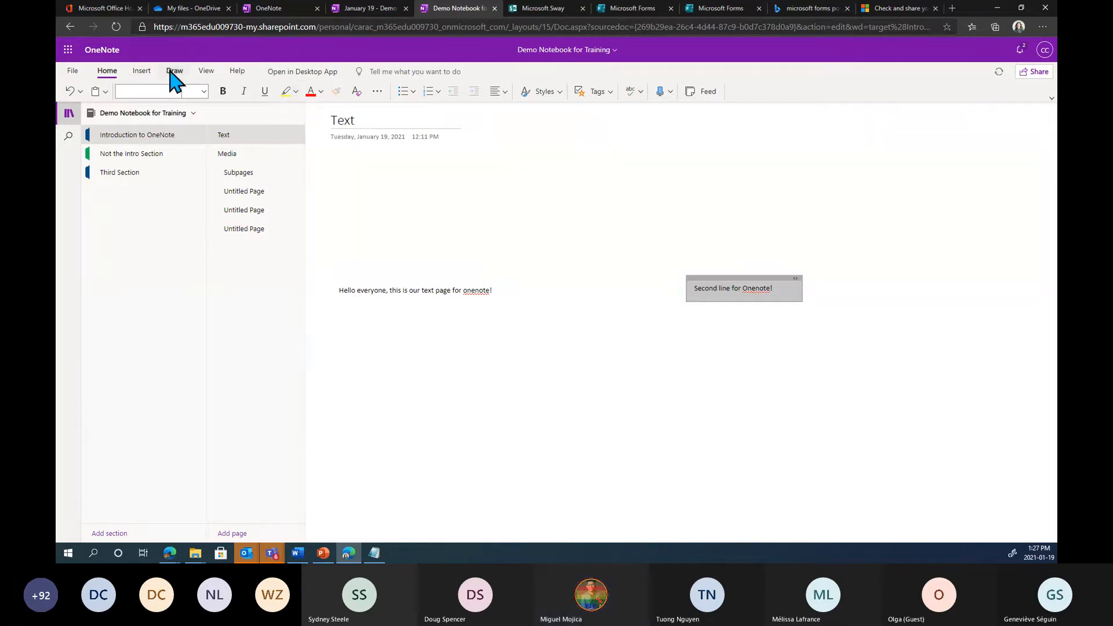
{"action": "left_click", "coordinate": [176, 71]}
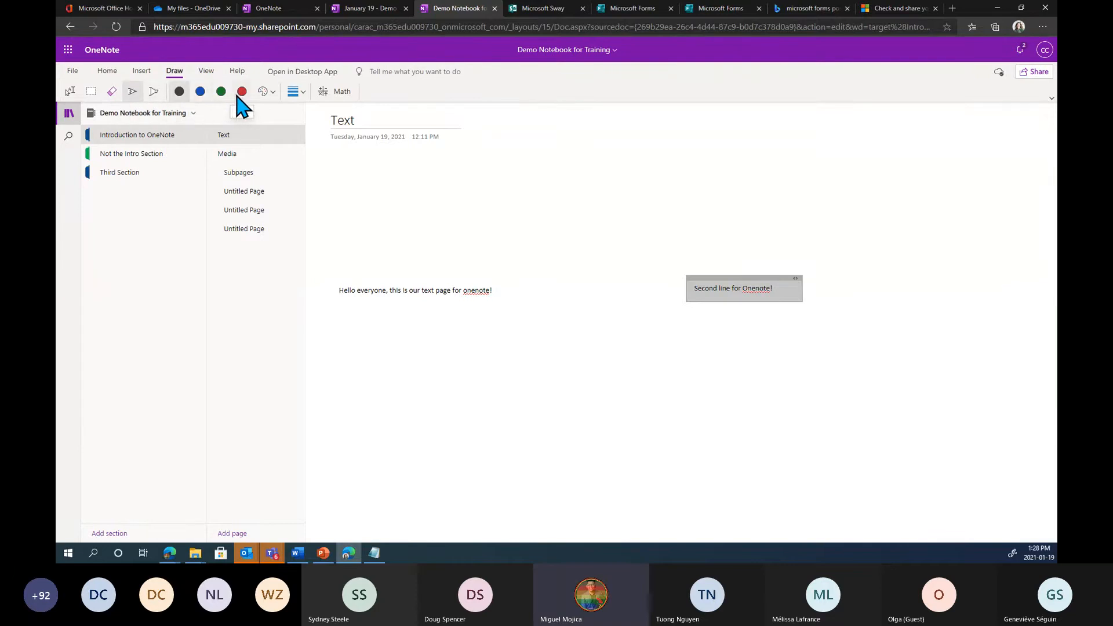
{"action": "left_click", "coordinate": [272, 92]}
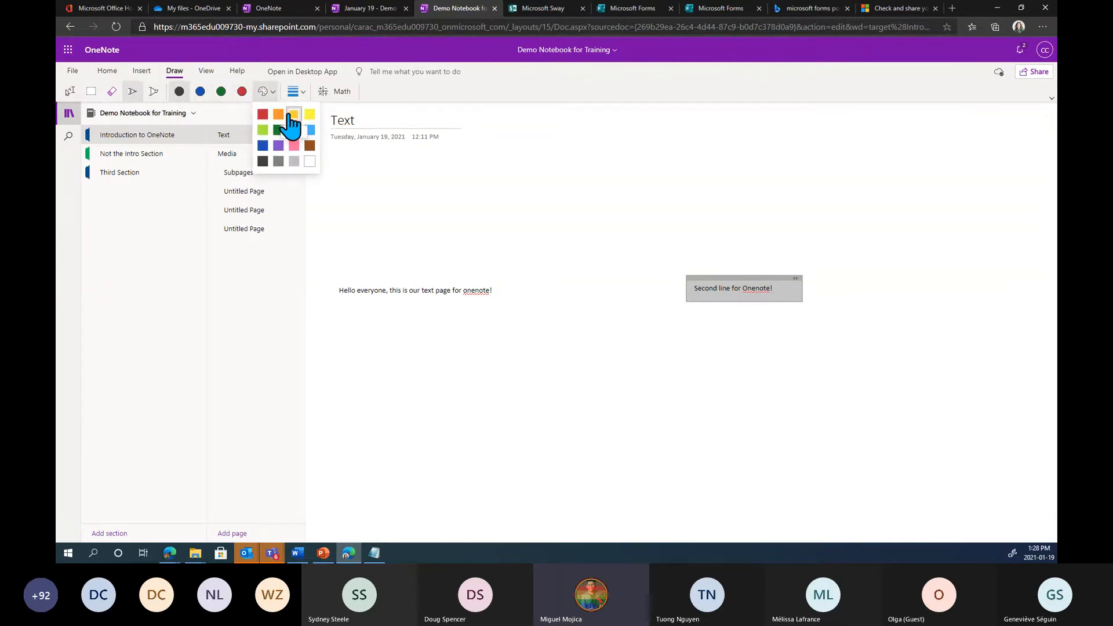
{"action": "left_click", "coordinate": [262, 115]}
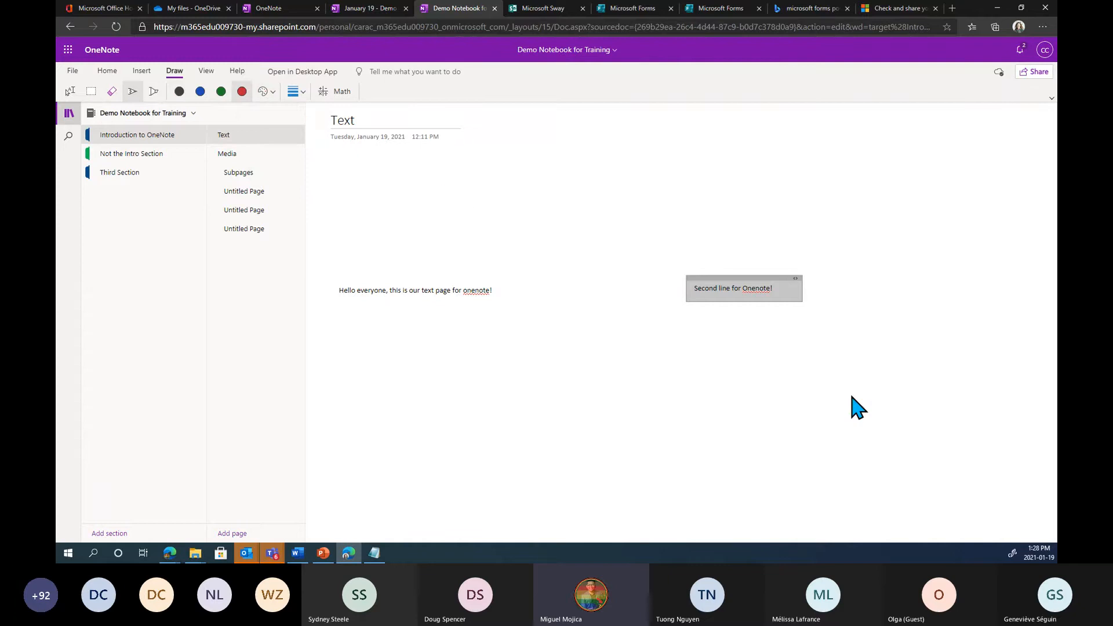
{"action": "mouse_move", "coordinate": [697, 265]}
{"action": "left_mouse_down"}
{"action": "mouse_move", "coordinate": [492, 237]}
{"action": "mouse_move", "coordinate": [427, 277]}
{"action": "mouse_move", "coordinate": [439, 264]}
{"action": "left_mouse_up"}
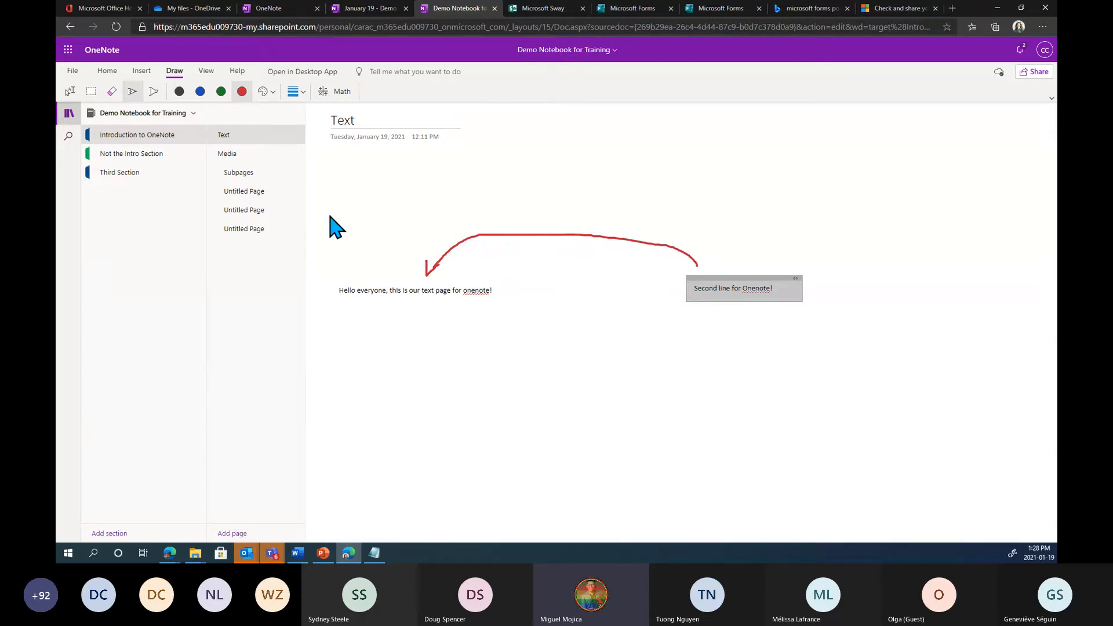
Open the Media page, switch from inking to typing mode, and place an empty text container below the title.
{"action": "left_click", "coordinate": [229, 154]}
{"action": "left_click", "coordinate": [343, 184]}
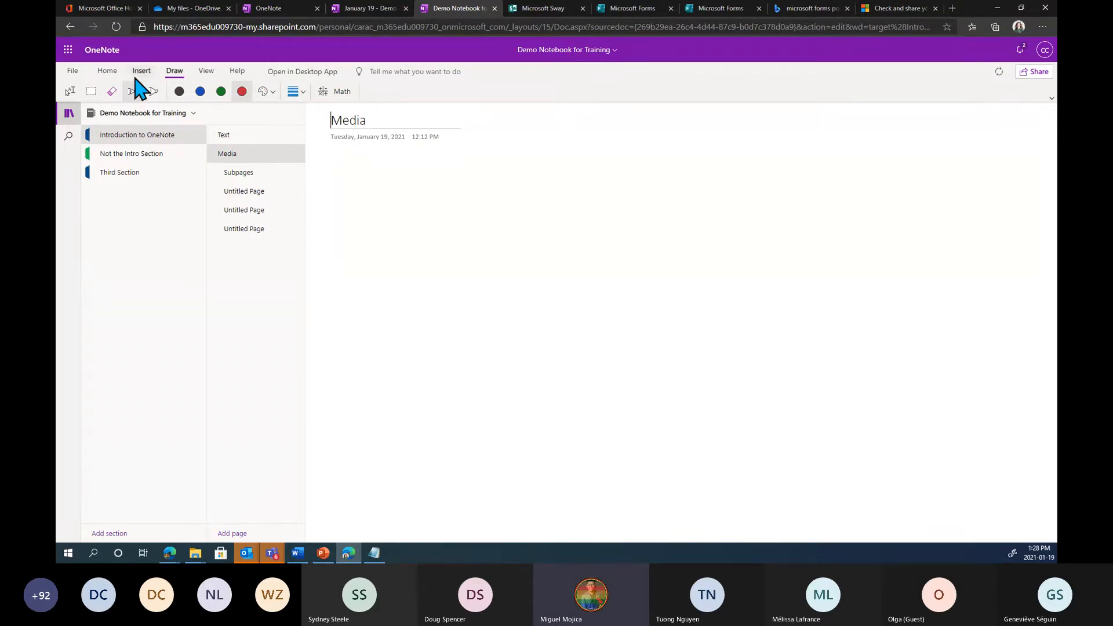
{"action": "left_click", "coordinate": [108, 71]}
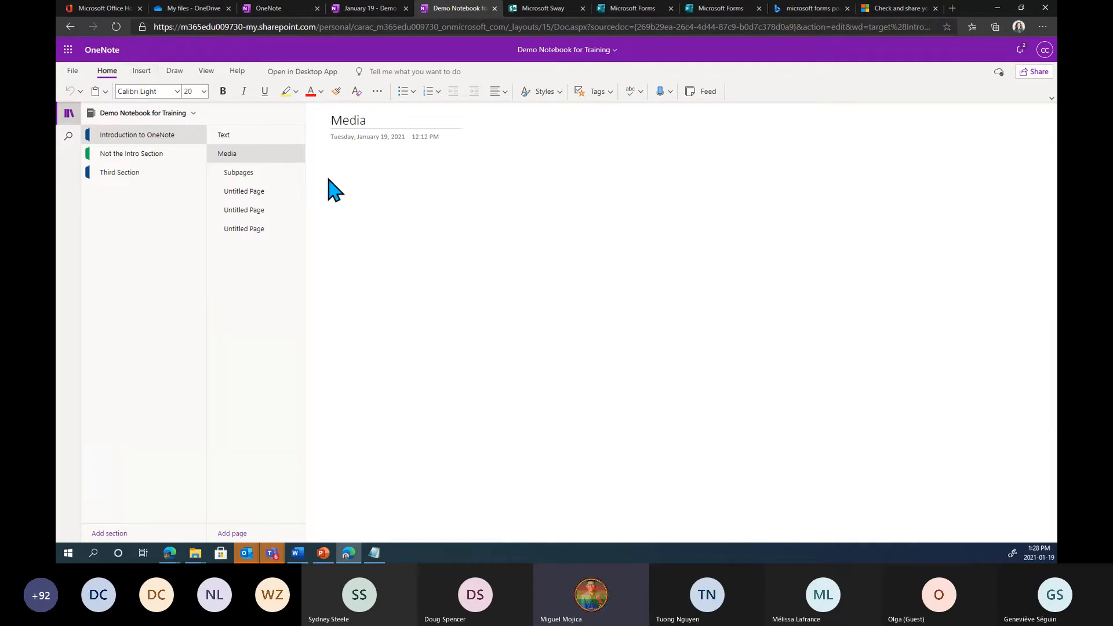
{"action": "left_click", "coordinate": [144, 78]}
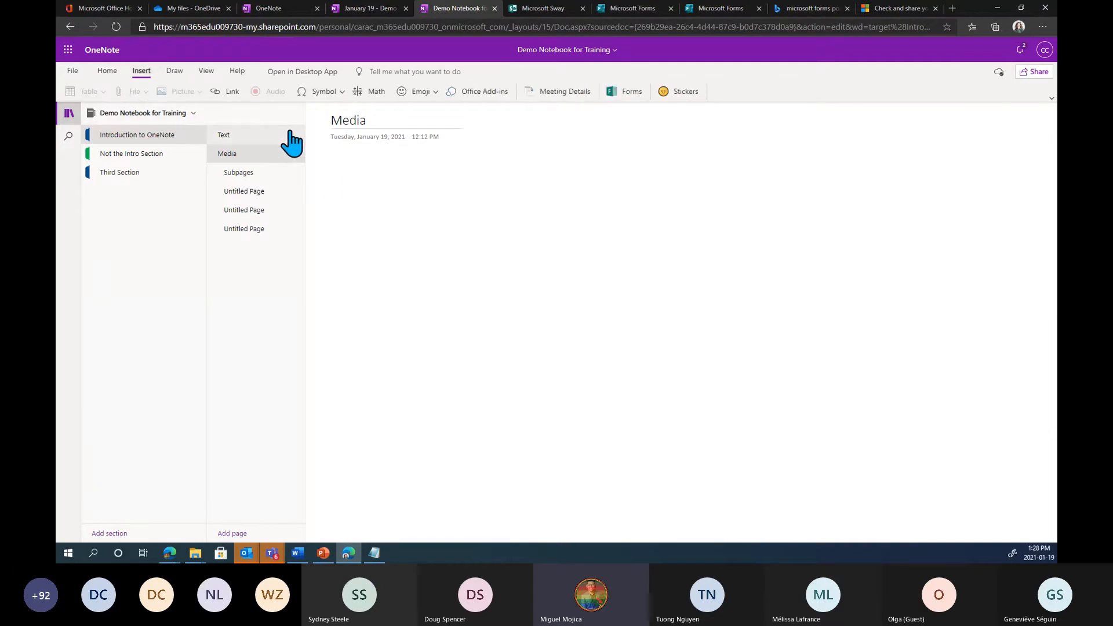
{"action": "left_click", "coordinate": [327, 174]}
{"action": "left_click", "coordinate": [174, 70]}
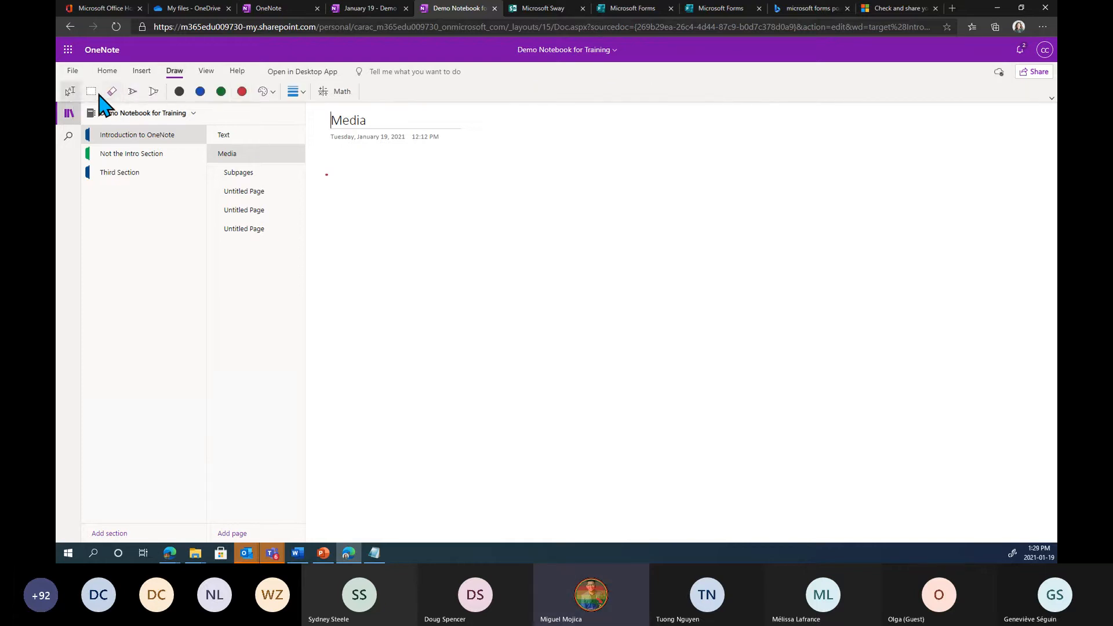
{"action": "left_click", "coordinate": [77, 92]}
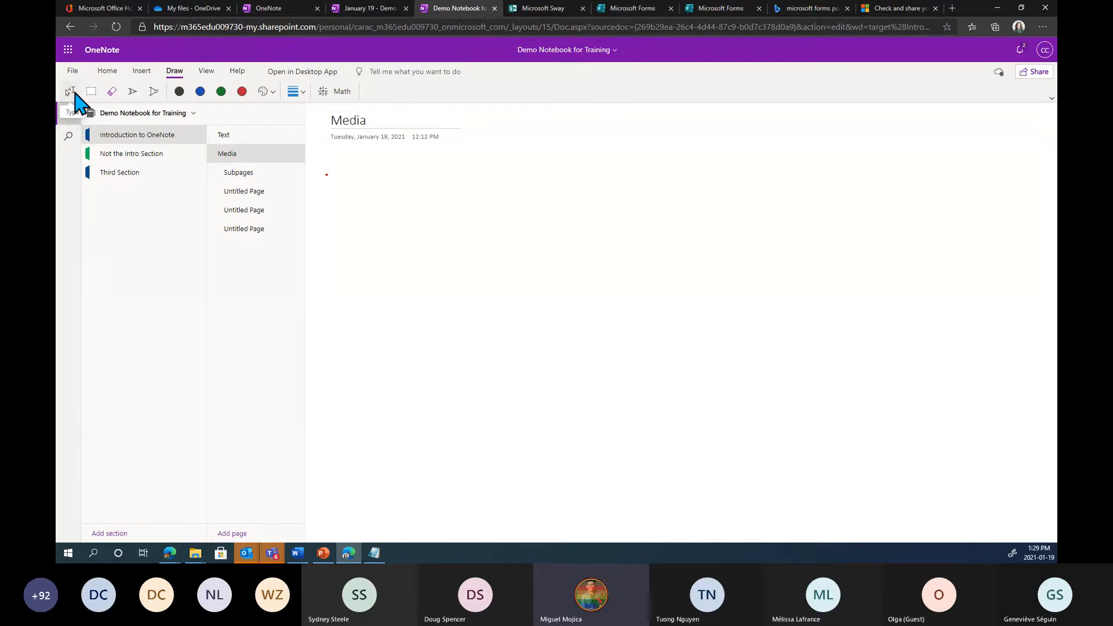
{"action": "left_click", "coordinate": [142, 72]}
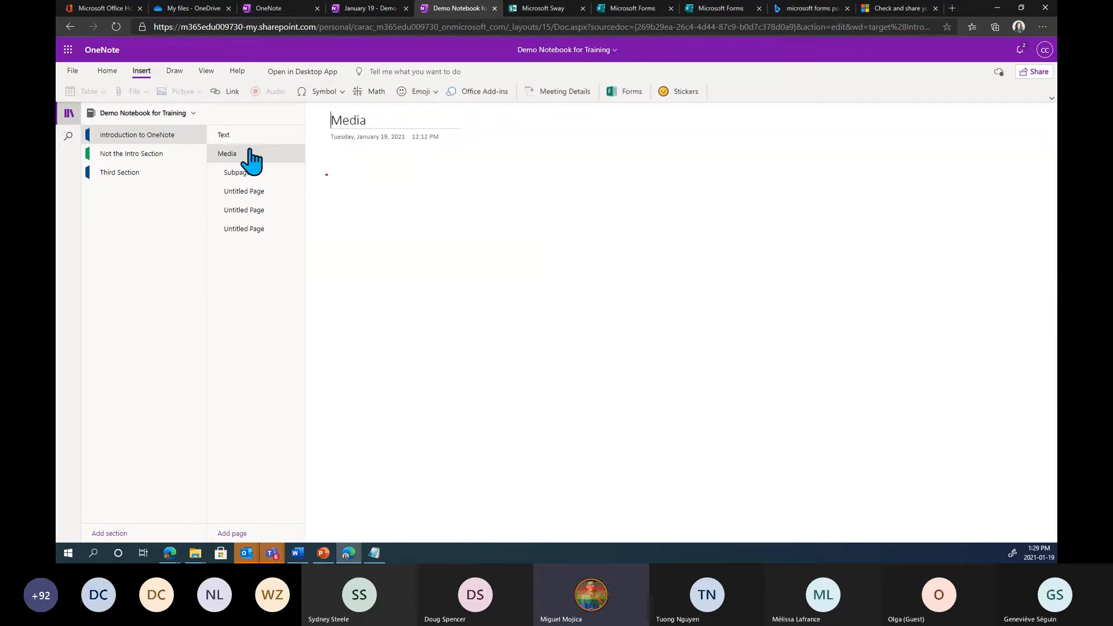
{"action": "left_click", "coordinate": [334, 200]}
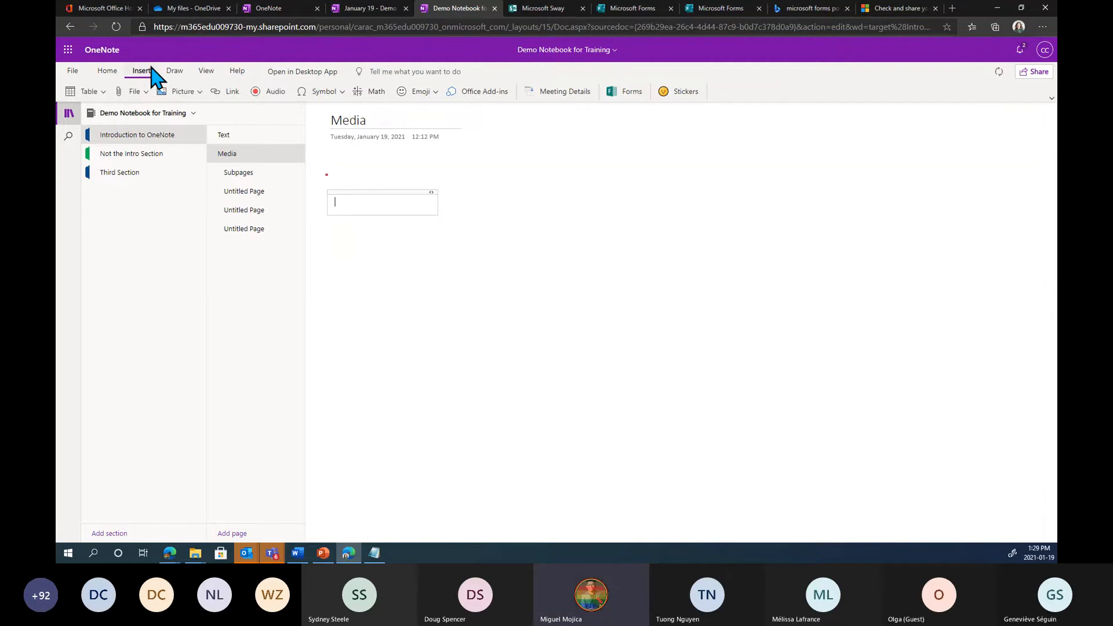
Insert an online picture found by searching "puppy", choosing the golden puppy with its tongue out, into the empty container.
{"action": "left_click", "coordinate": [197, 93]}
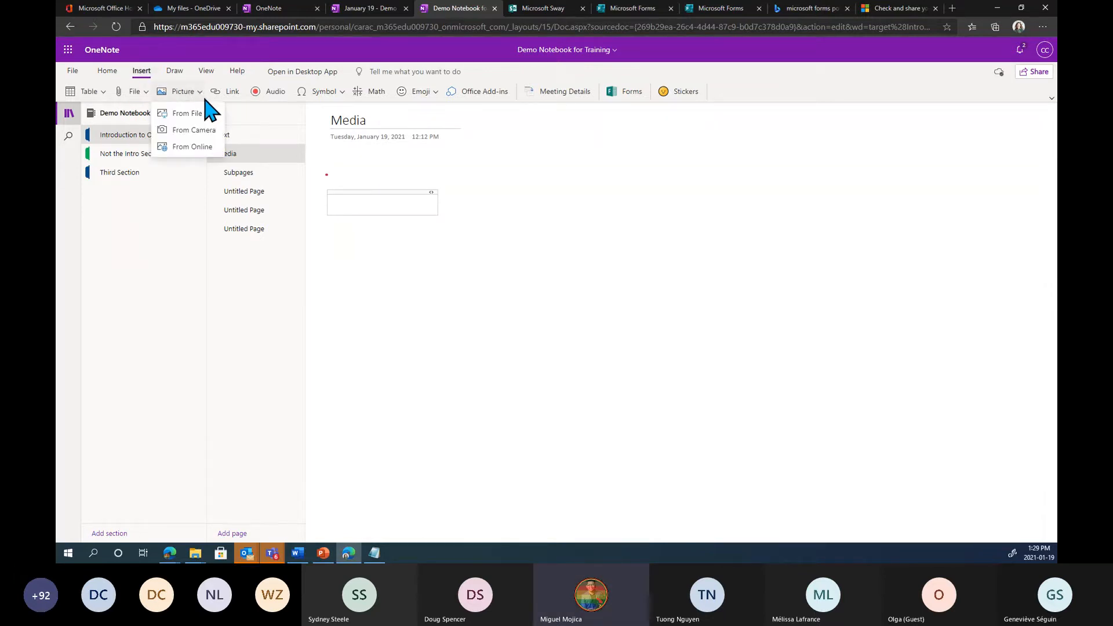
{"action": "left_click", "coordinate": [211, 146]}
{"action": "type", "text": "puppy"}
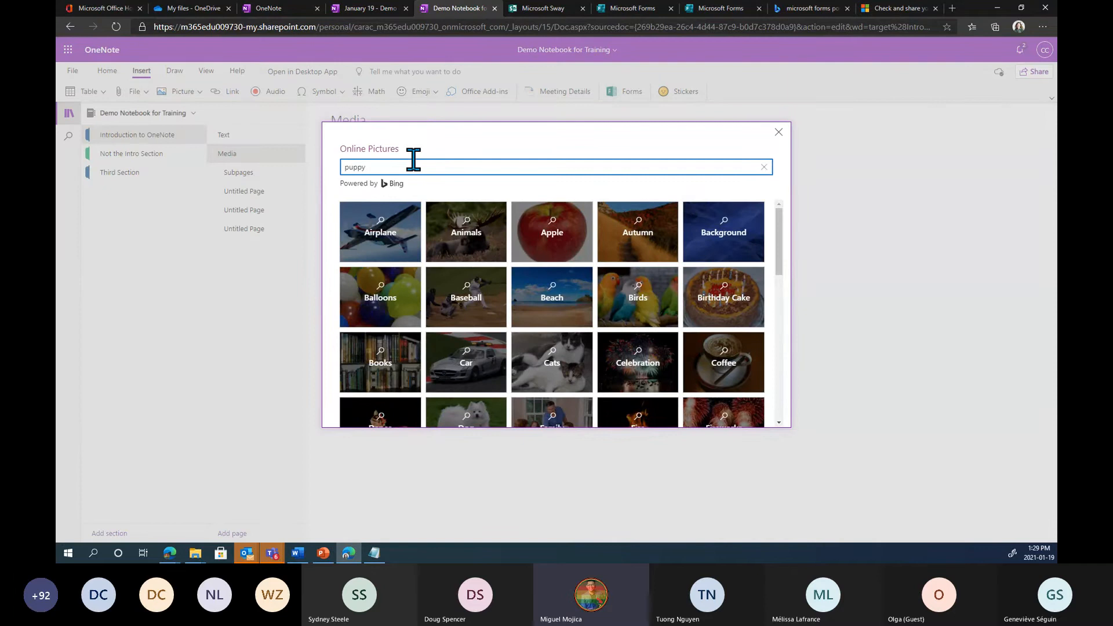
{"action": "key", "text": "Return"}
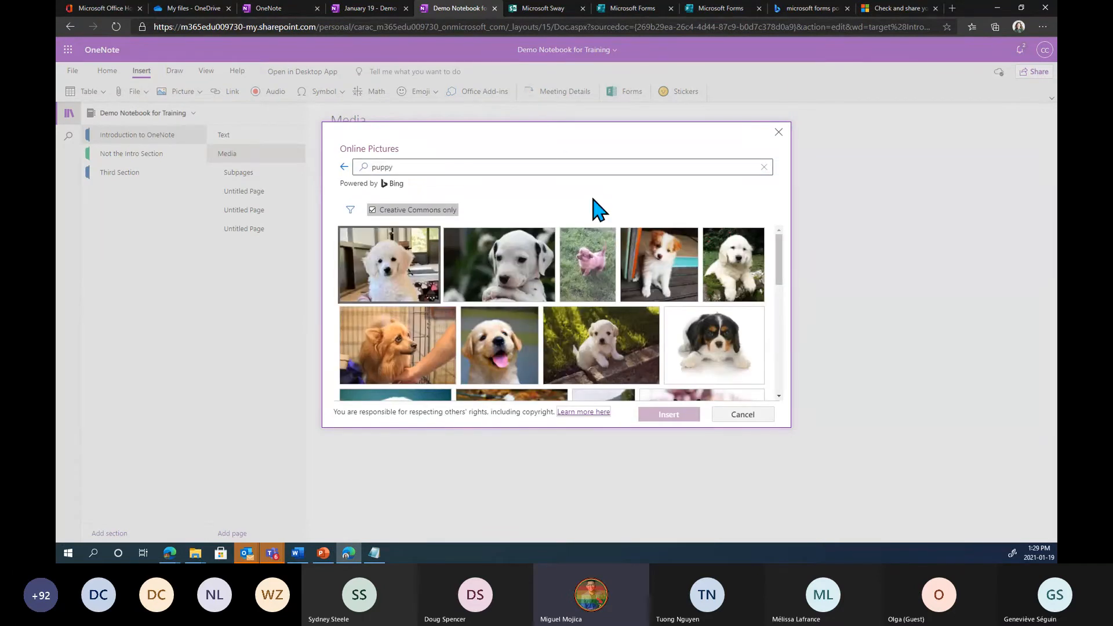
{"action": "left_click", "coordinate": [518, 316]}
{"action": "left_click", "coordinate": [672, 414]}
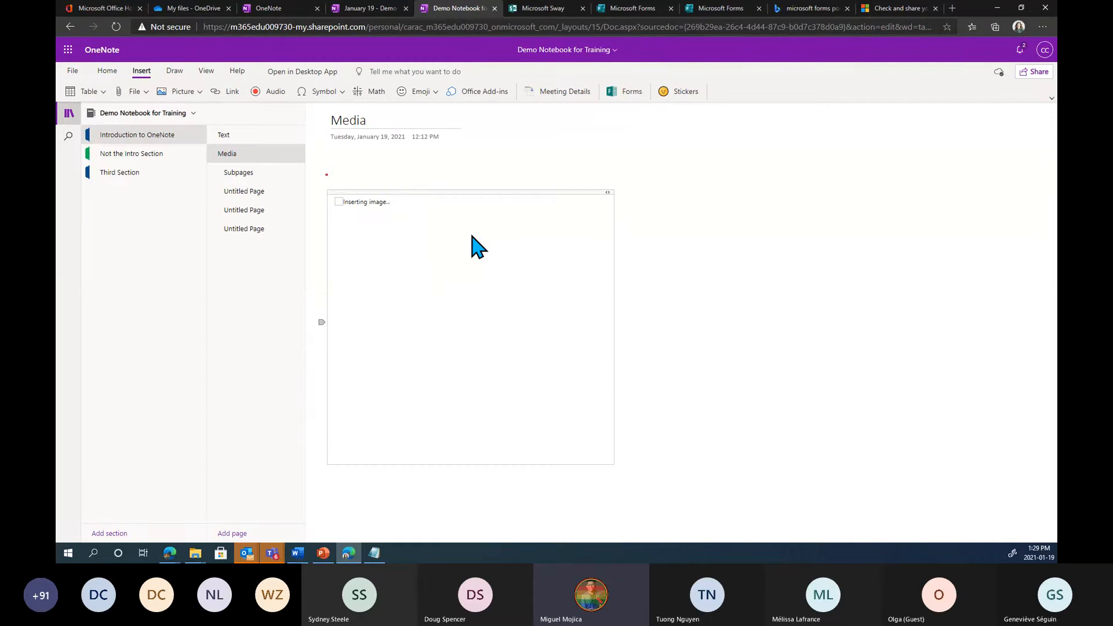
Add a text container reading "This is a puppy" to the right of the puppy picture, near its upper edge.
{"action": "left_click", "coordinate": [686, 264]}
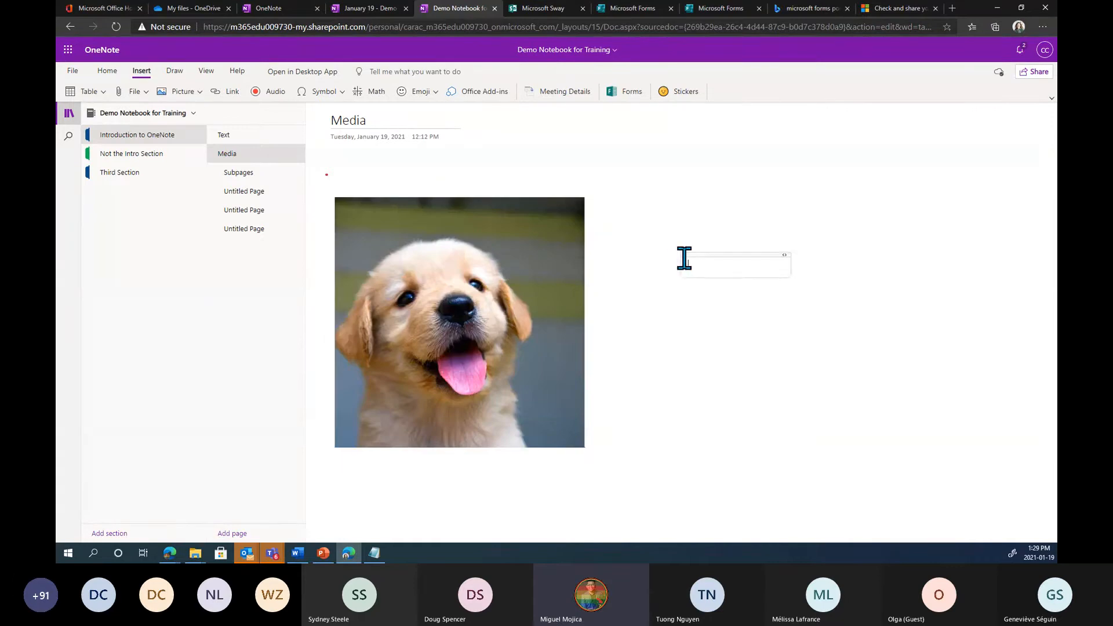
{"action": "left_click", "coordinate": [638, 212]}
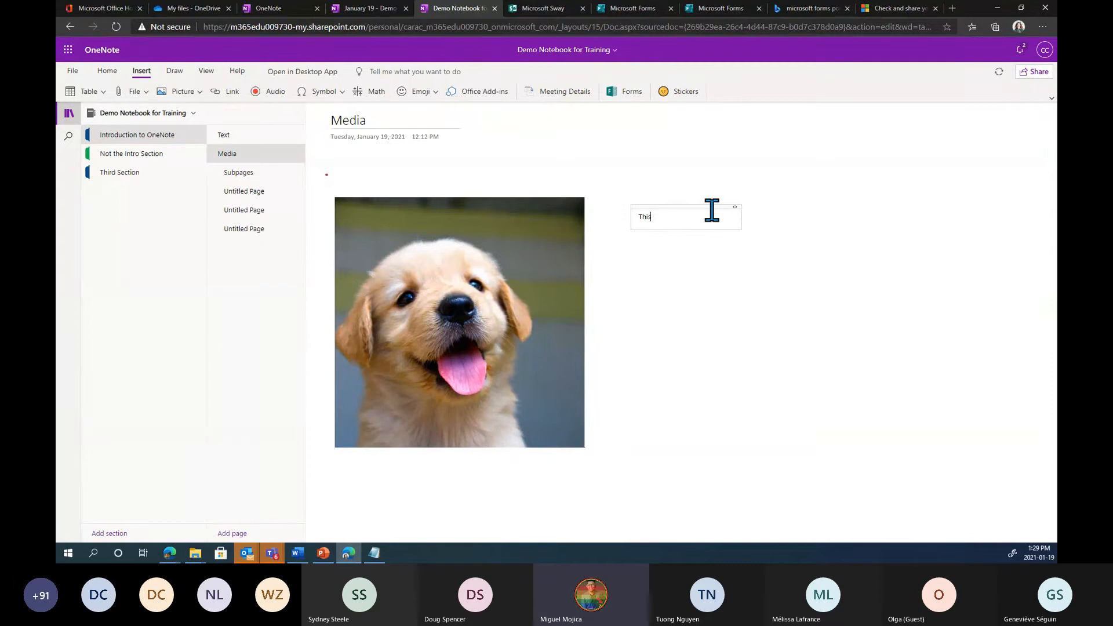
{"action": "type", "text": "This is a puppy"}
Start an audio recording in a new container below the "This is a puppy" text, allowing microphone access.
{"action": "left_click", "coordinate": [642, 277]}
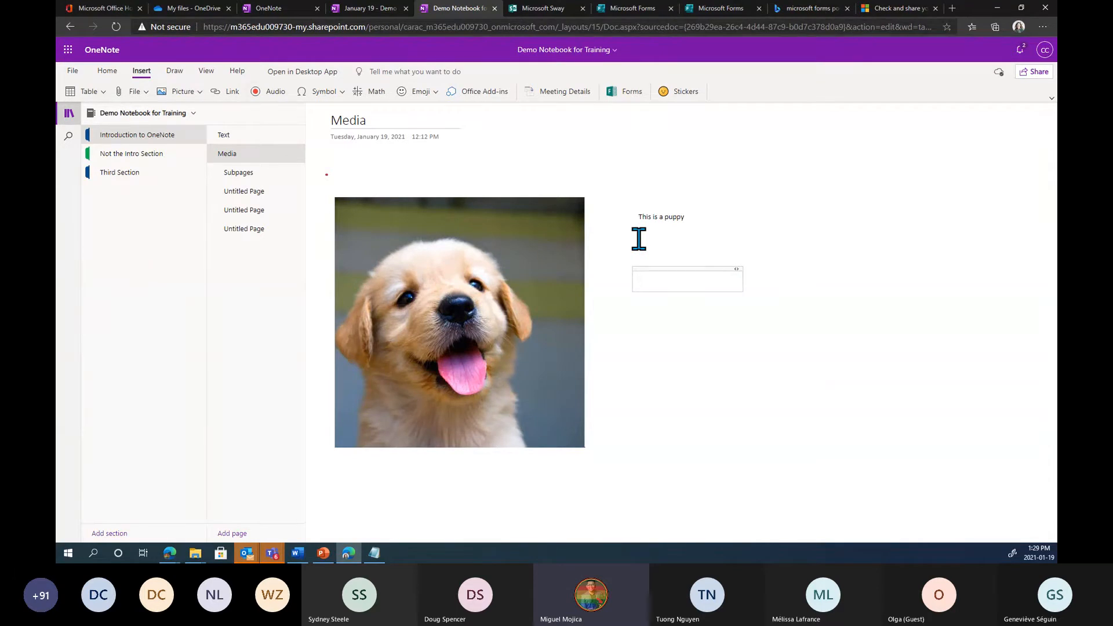
{"action": "left_click", "coordinate": [269, 93]}
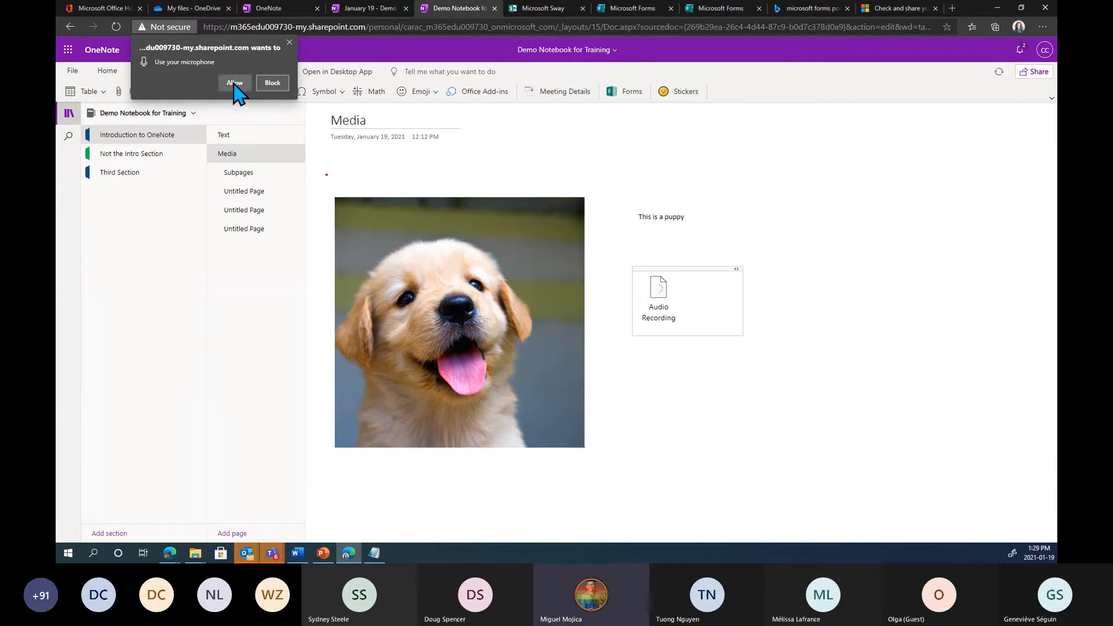
{"action": "left_click", "coordinate": [235, 83]}
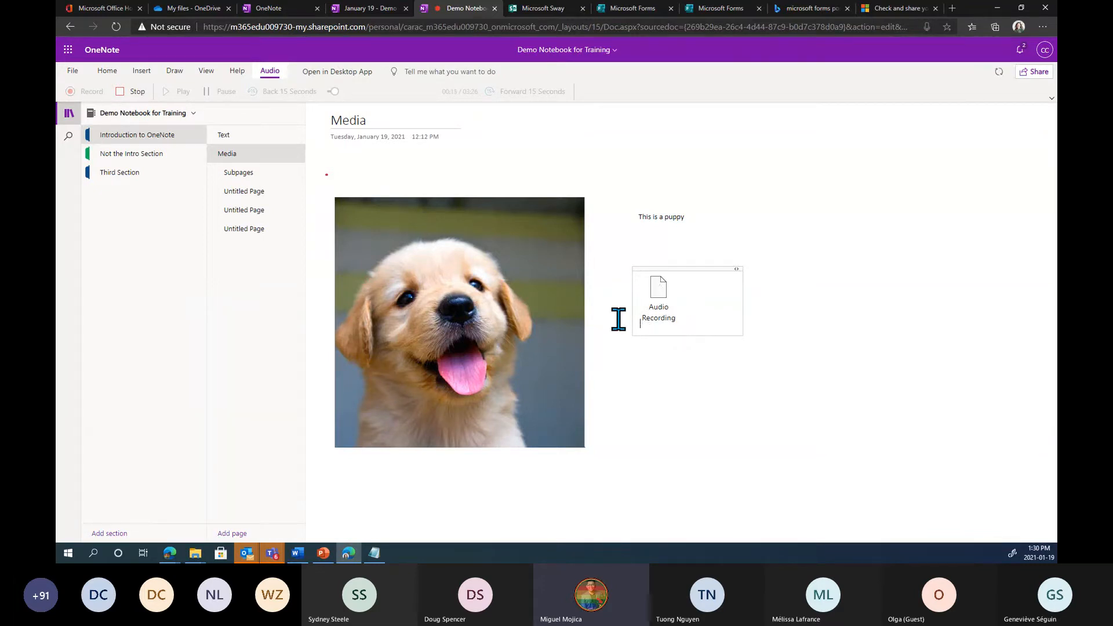
Add the notes "This is a part of the recording that I want to take a note of" and "This is a second note", and stop recording.
{"action": "key", "text": "Return"}
{"action": "type", "text": "This is a part of the recording"}
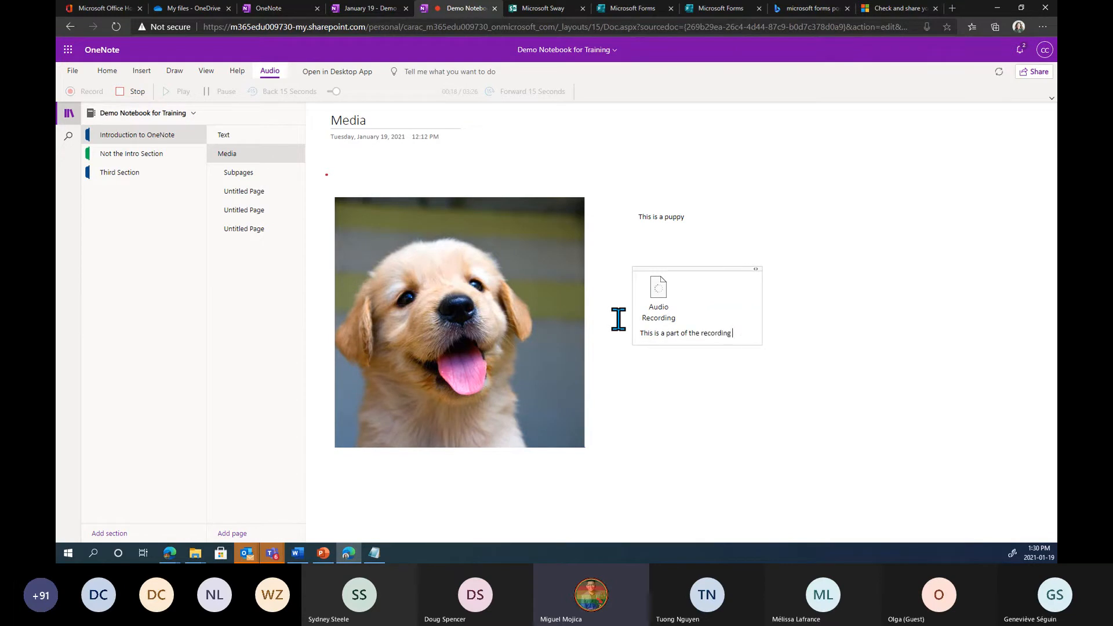
{"action": "type", "text": " that I want to take a note of"}
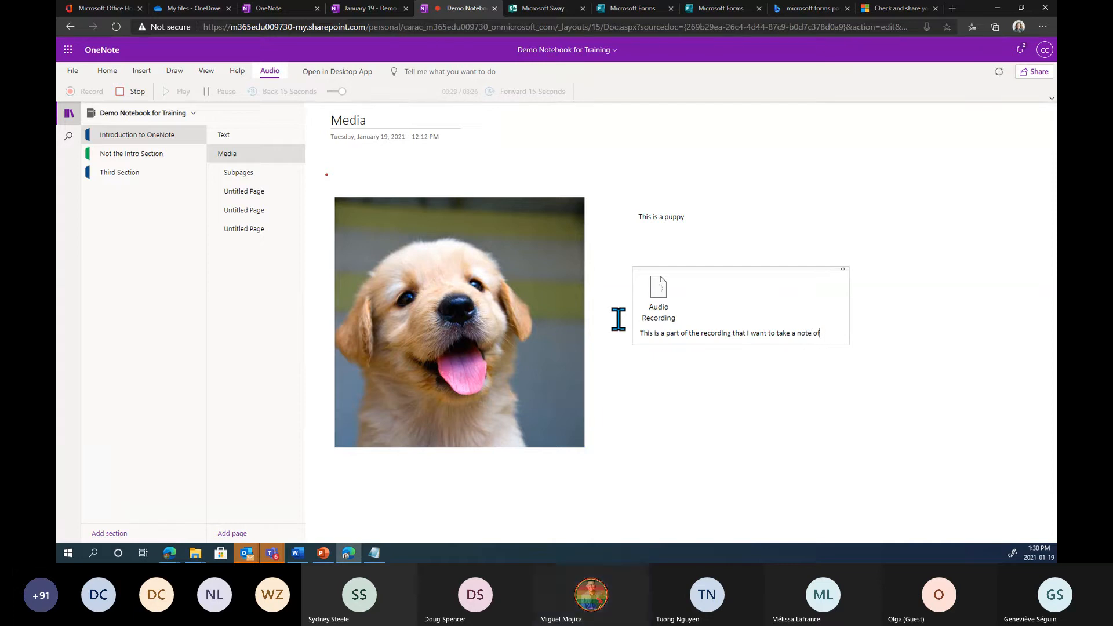
{"action": "key", "text": "Return"}
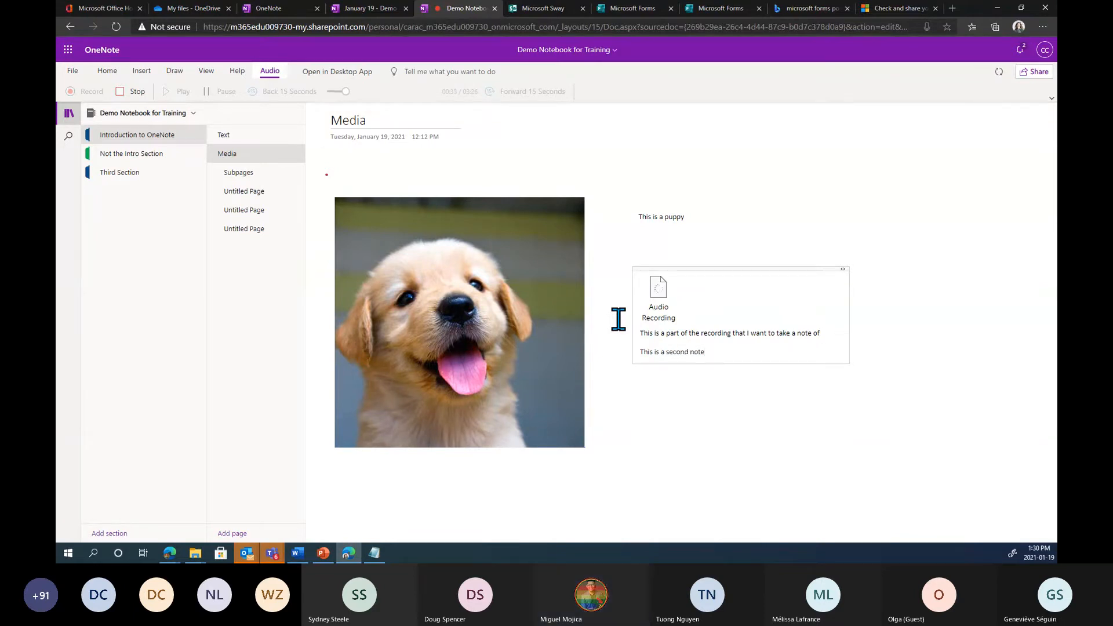
{"action": "left_click", "coordinate": [138, 93]}
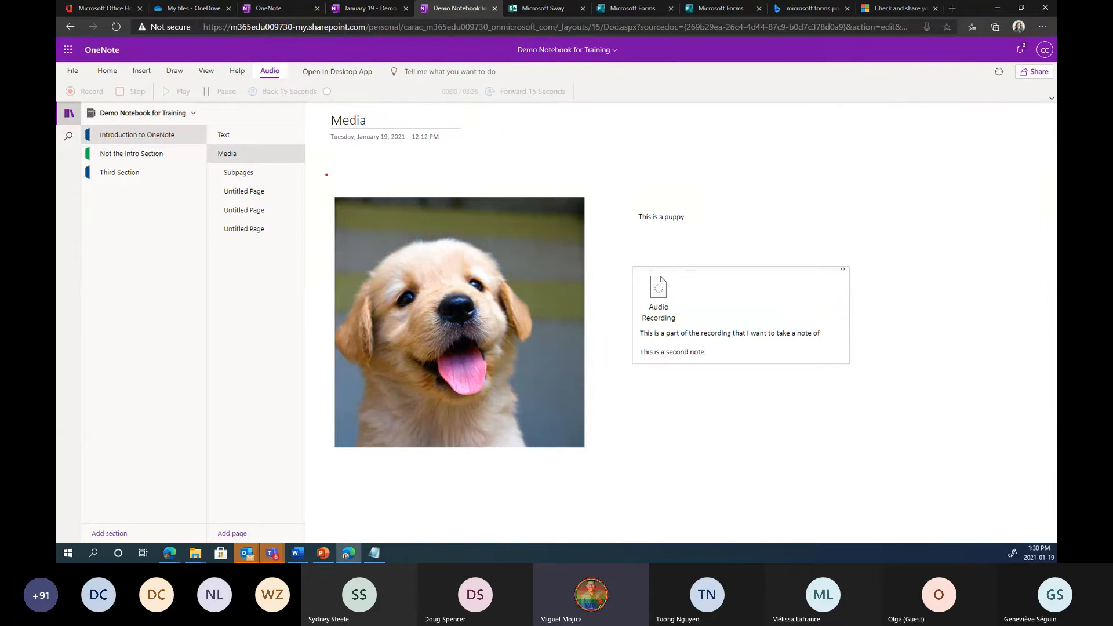
{"action": "key", "text": "alt+Tab"}
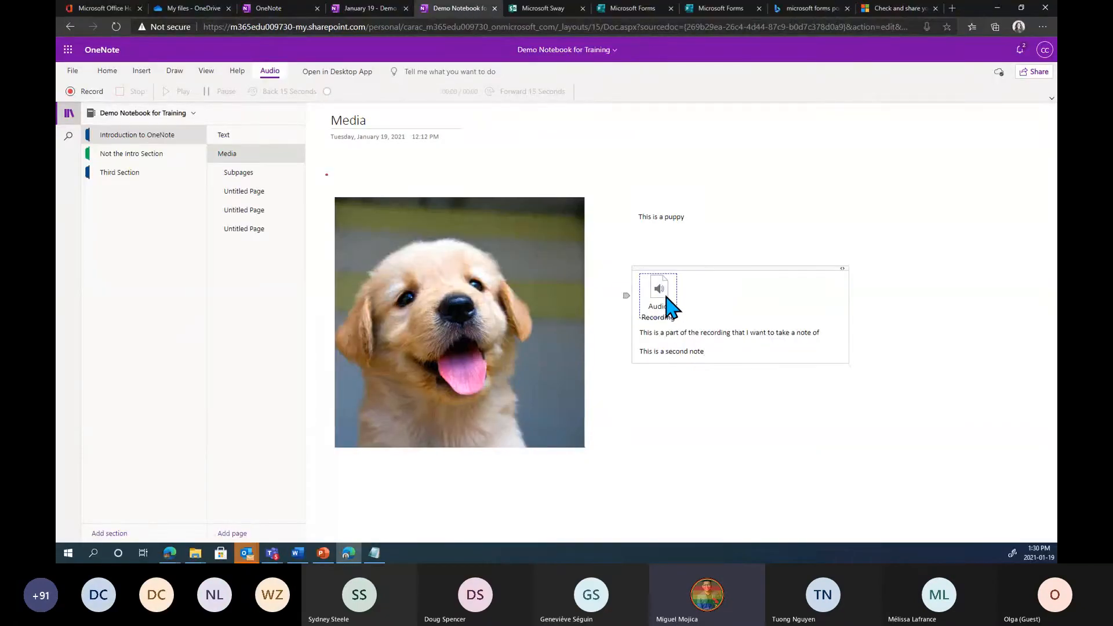
Move the container with the audio recording and its notes slightly down and to the left.
{"action": "left_click", "coordinate": [661, 296]}
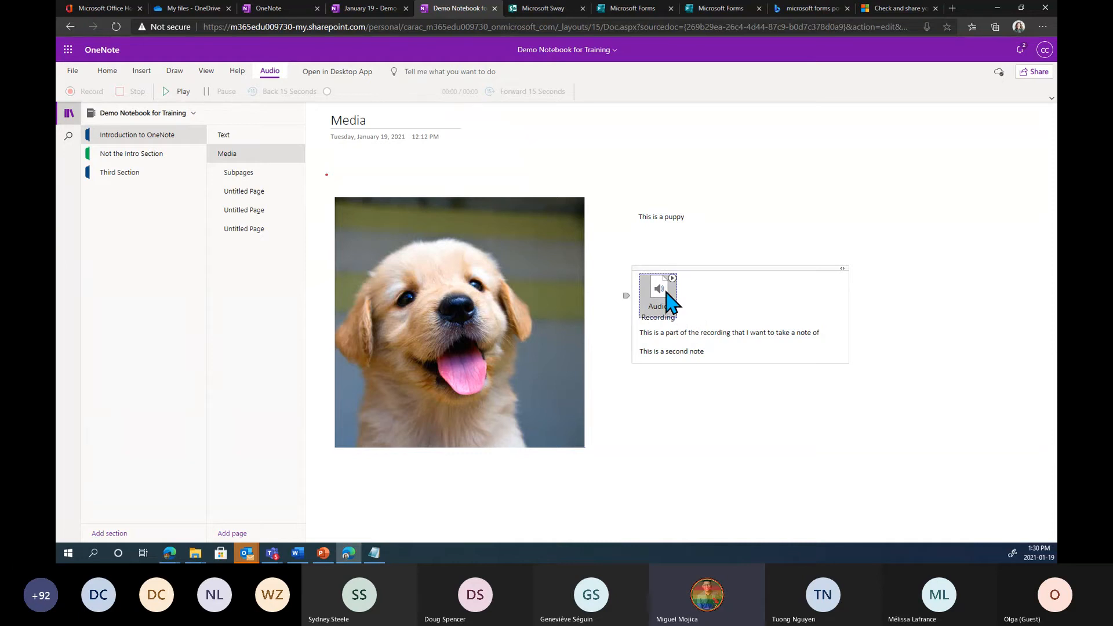
{"action": "left_click", "coordinate": [697, 333]}
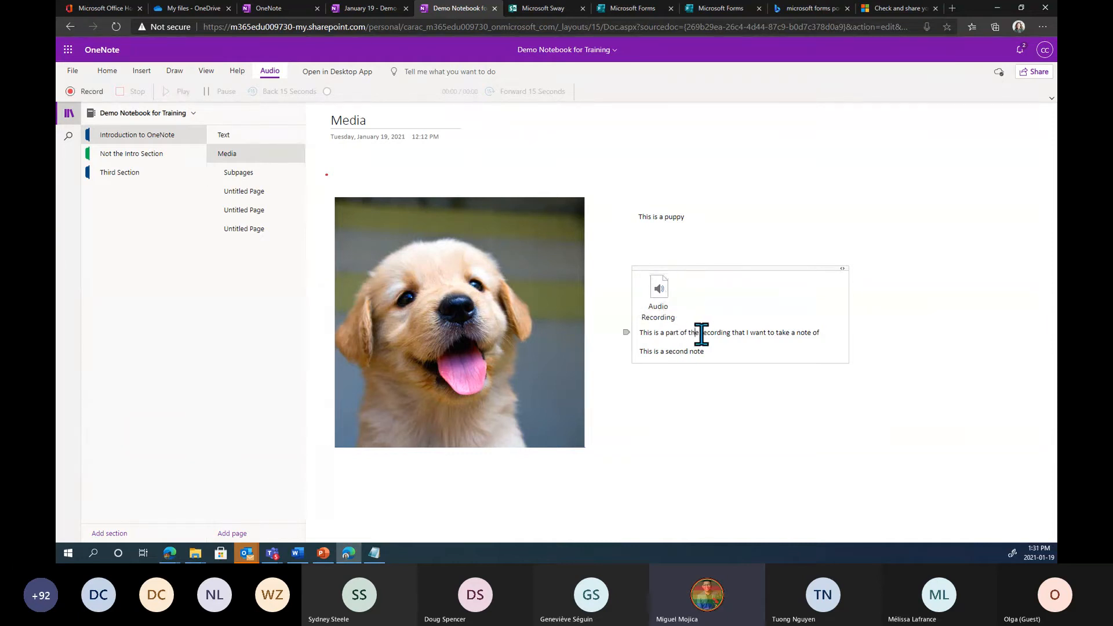
{"action": "left_click", "coordinate": [665, 435]}
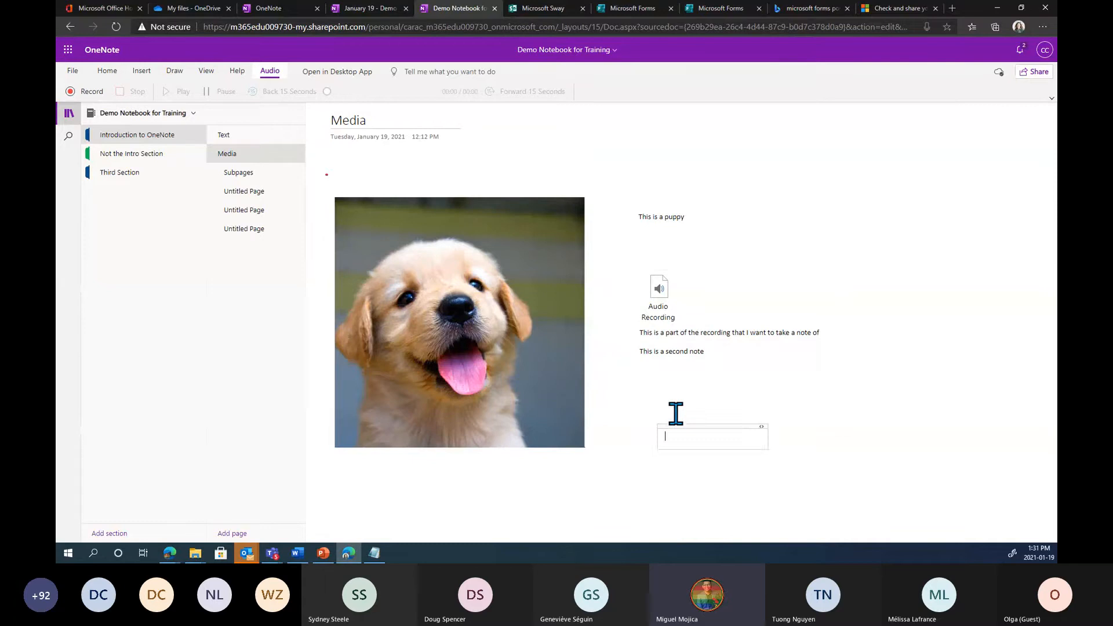
{"action": "left_click", "coordinate": [696, 334]}
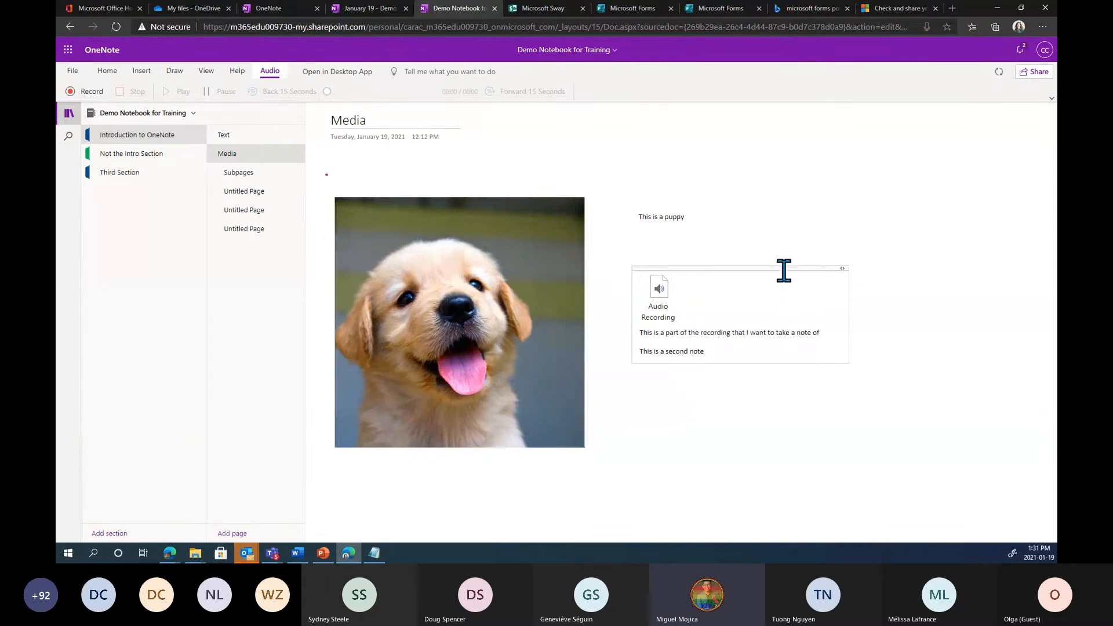
{"action": "left_click_drag", "start_coordinate": [782, 268], "coordinate": [771, 293]}
{"action": "left_click", "coordinate": [636, 355]}
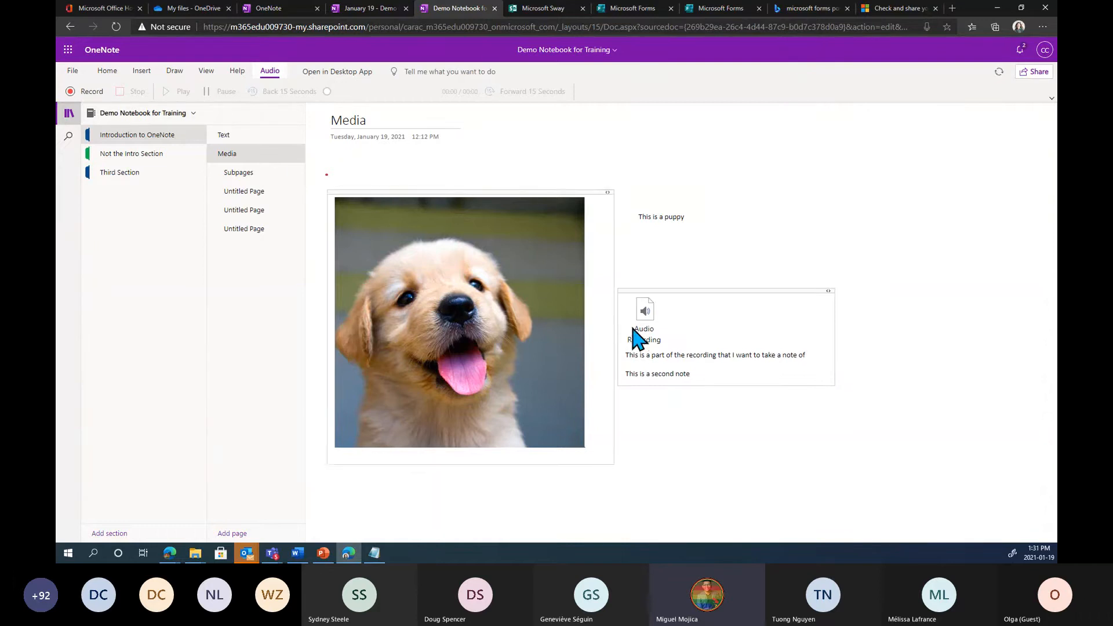
Play the audio recording from its start and pause it after about three seconds.
{"action": "left_click", "coordinate": [646, 318]}
{"action": "left_click", "coordinate": [644, 311]}
{"action": "left_click", "coordinate": [658, 300]}
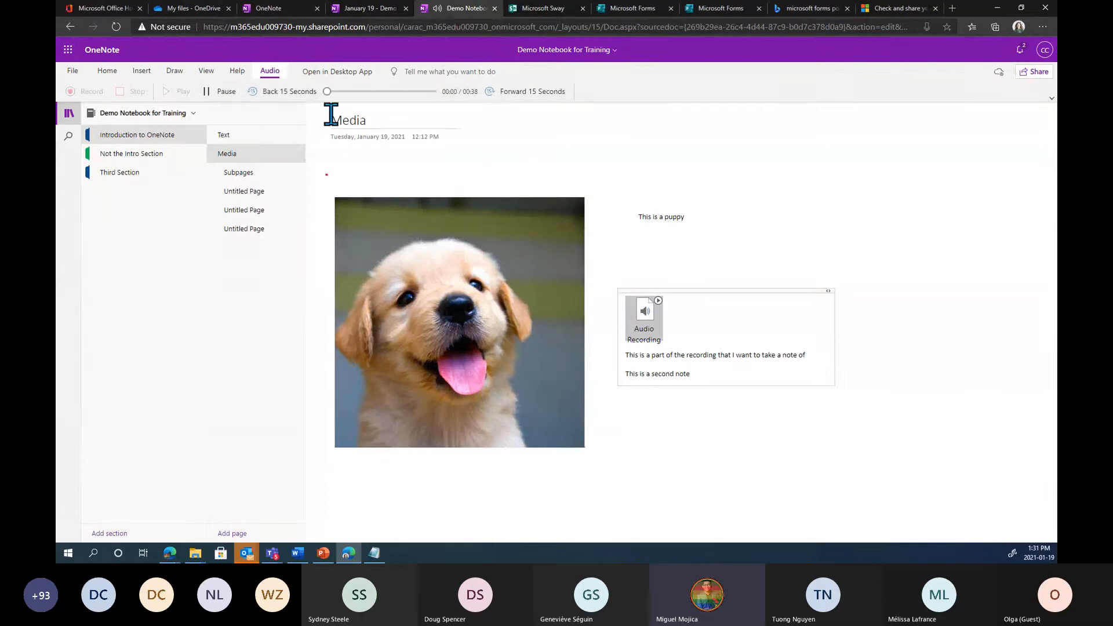
{"action": "left_click", "coordinate": [222, 93]}
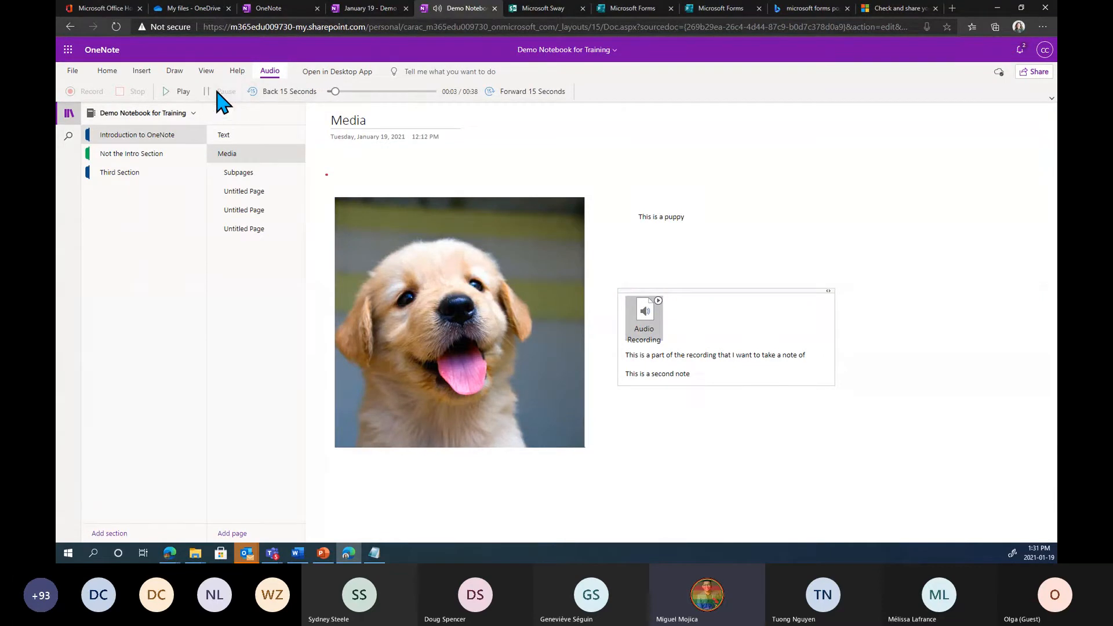
Move the audio recording container up and to the right, away from the picture, and highlight its first note line.
{"action": "left_click", "coordinate": [655, 355]}
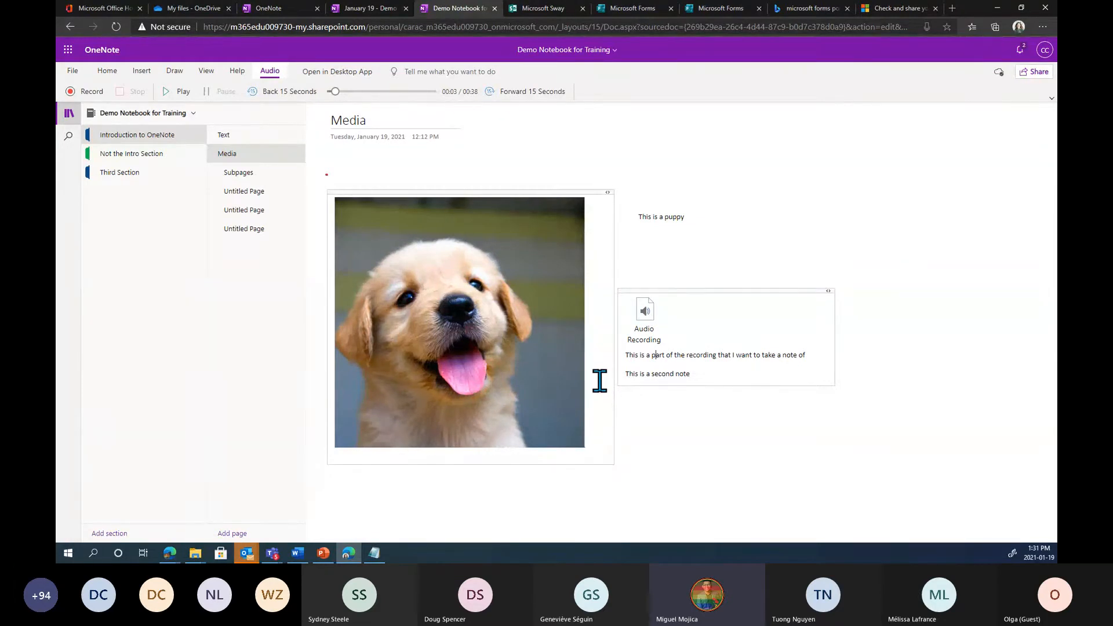
{"action": "left_click", "coordinate": [754, 275]}
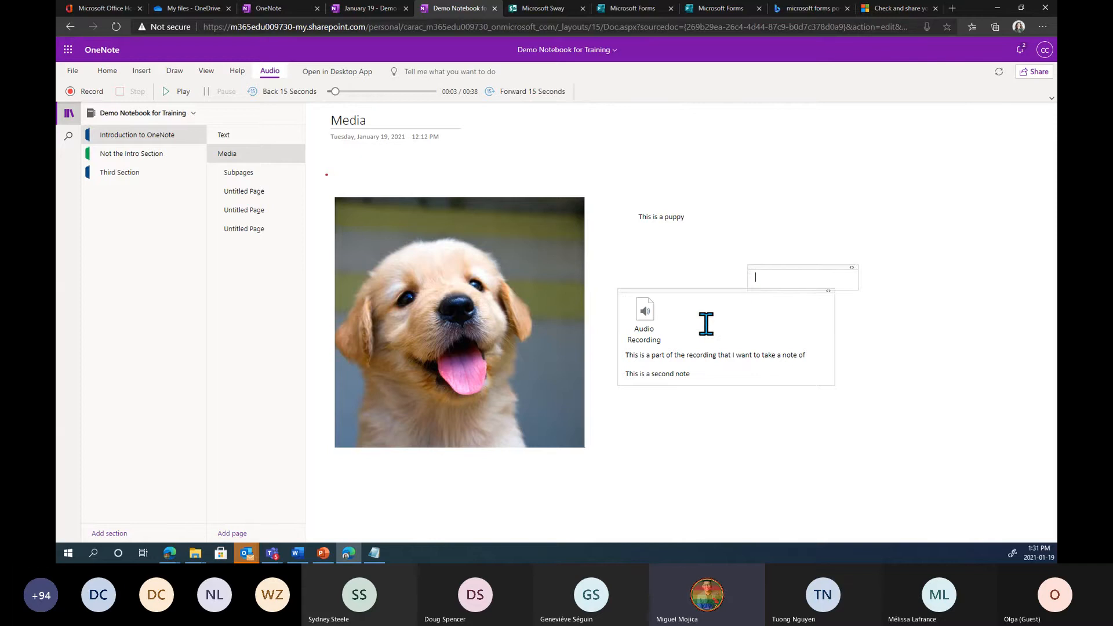
{"action": "left_click", "coordinate": [702, 327]}
{"action": "left_click_drag", "start_coordinate": [723, 291], "coordinate": [776, 267]}
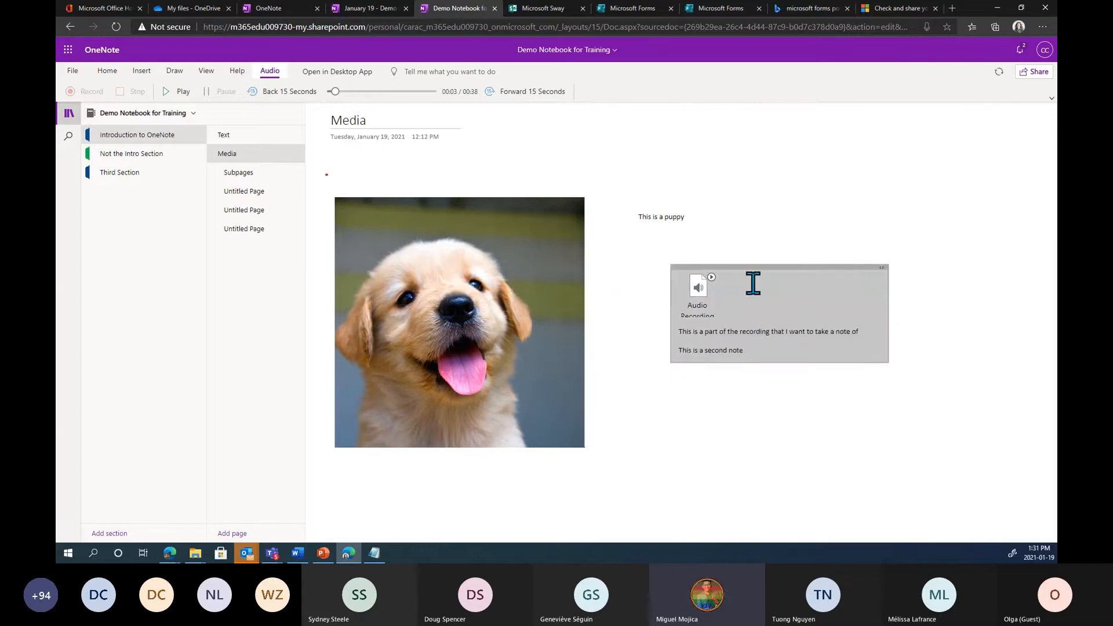
{"action": "left_click", "coordinate": [667, 329]}
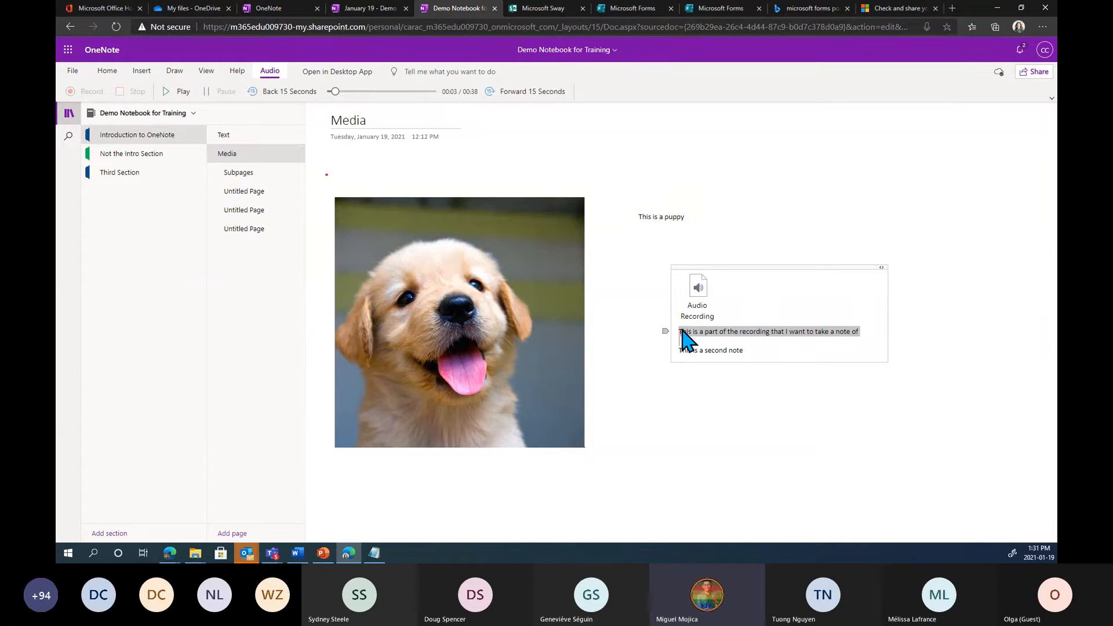
{"action": "left_click", "coordinate": [687, 333]}
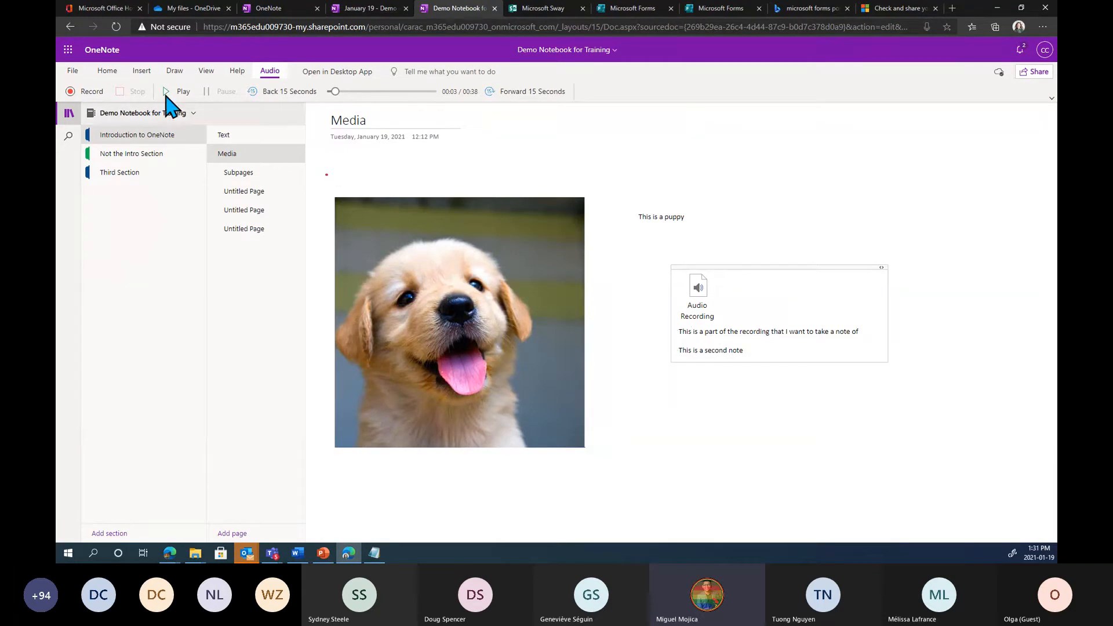
Place an empty text container below the audio notes, to the right of the puppy picture's lower part.
{"action": "left_click", "coordinate": [141, 72]}
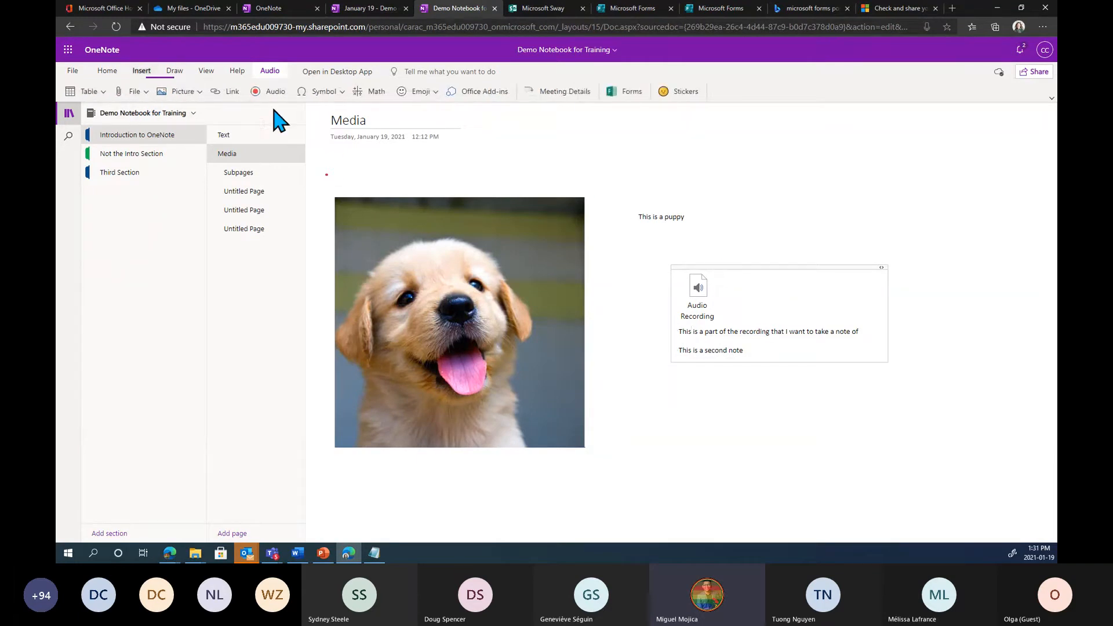
{"action": "left_click", "coordinate": [699, 410]}
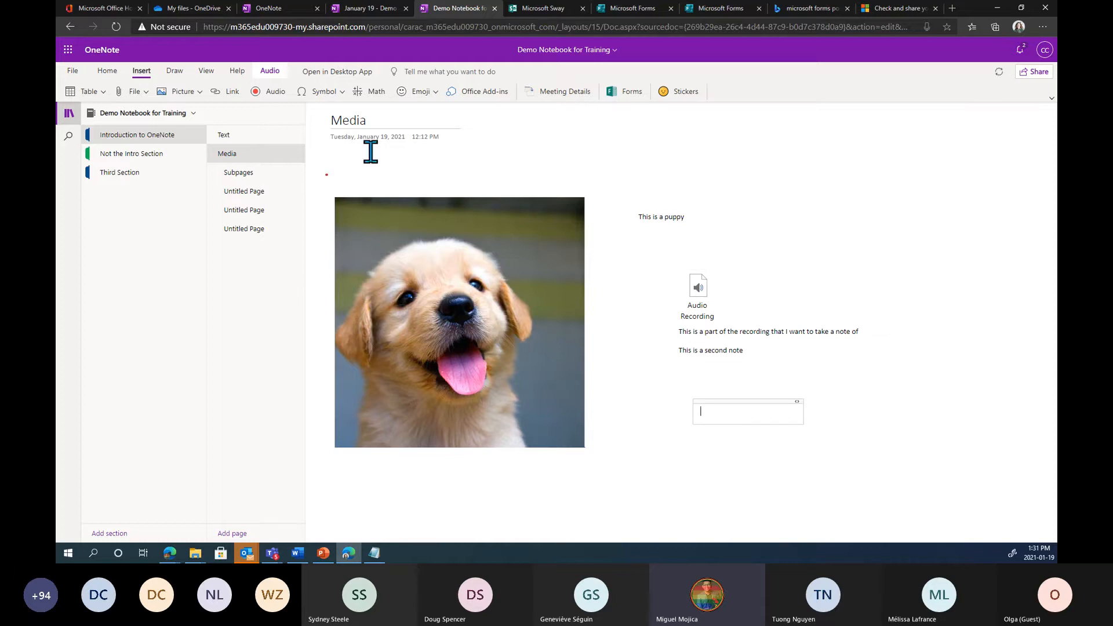
{"action": "left_click", "coordinate": [146, 95]}
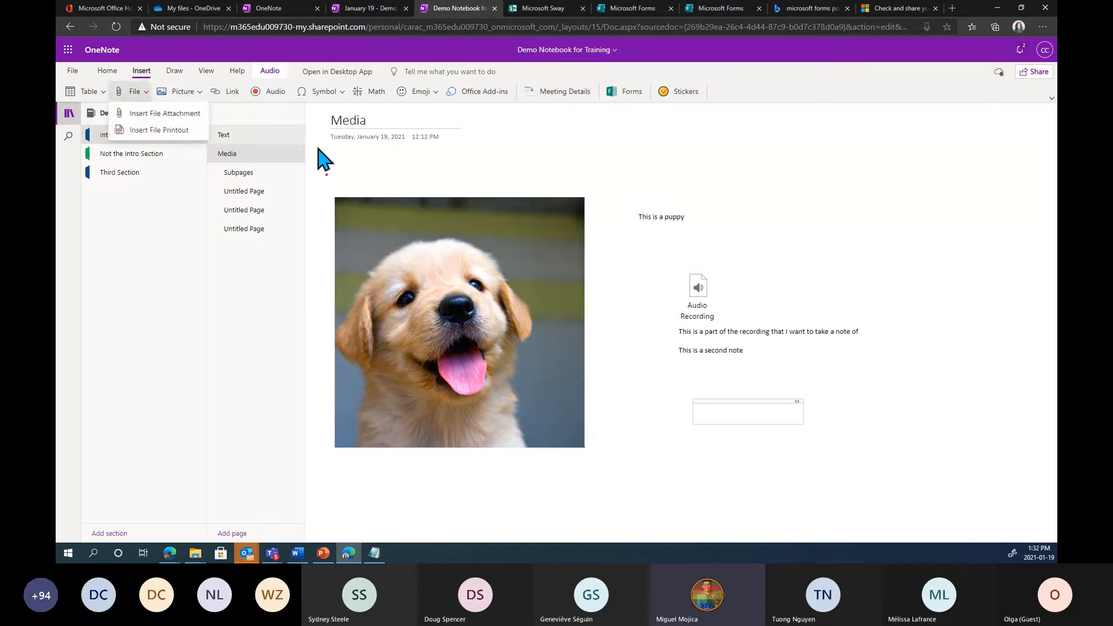
{"action": "left_click", "coordinate": [652, 425]}
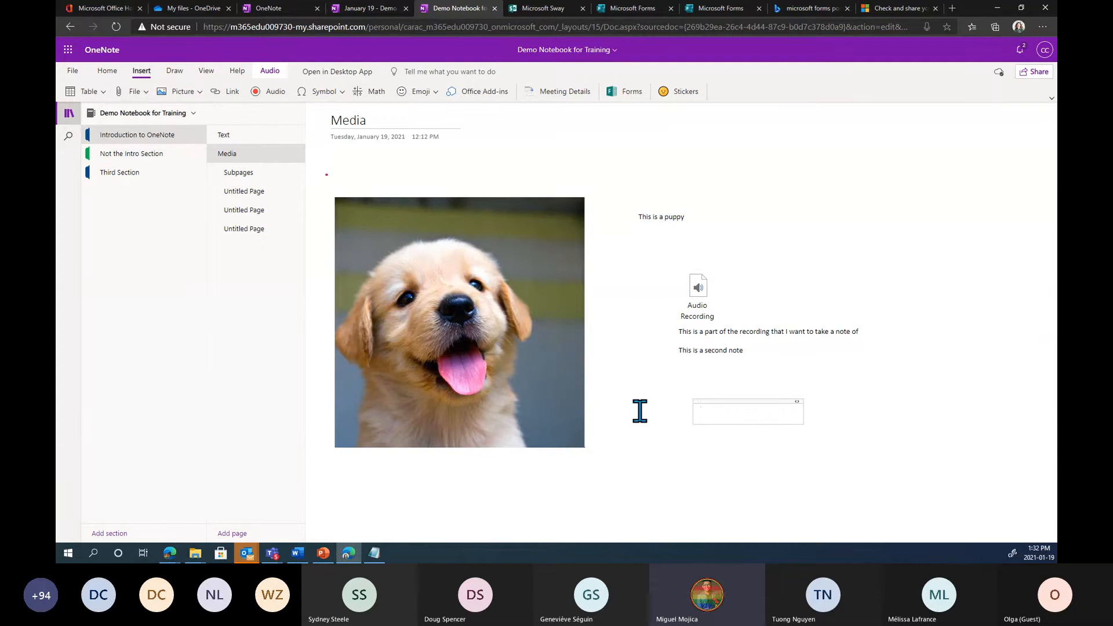
{"action": "left_click", "coordinate": [639, 412]}
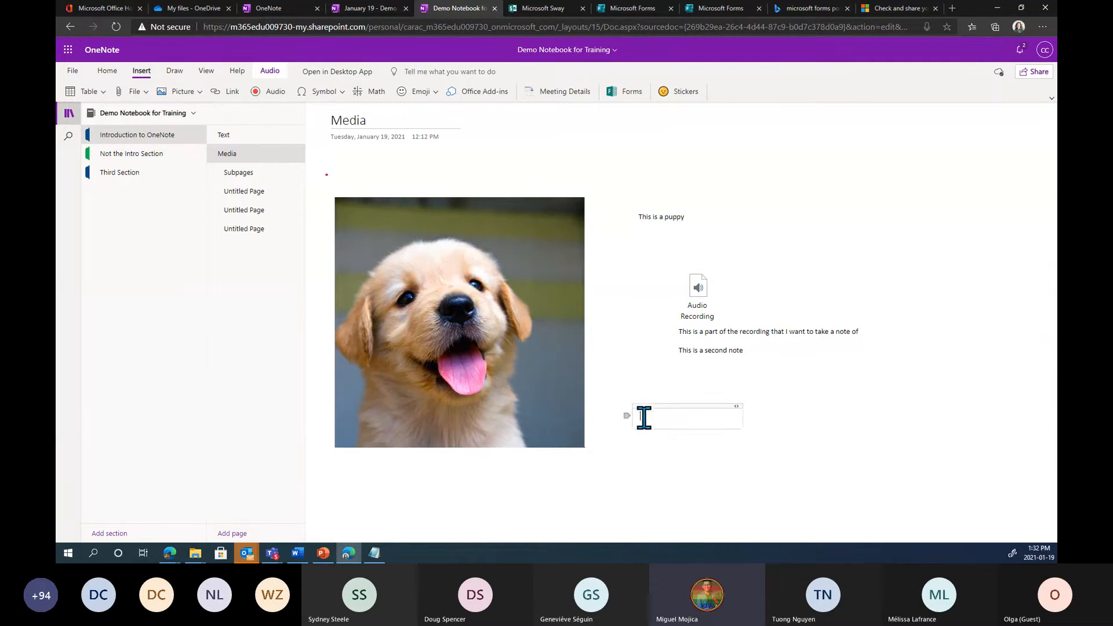
Attach the Word file Test 1 in the empty container below the audio notes.
{"action": "left_click", "coordinate": [145, 94]}
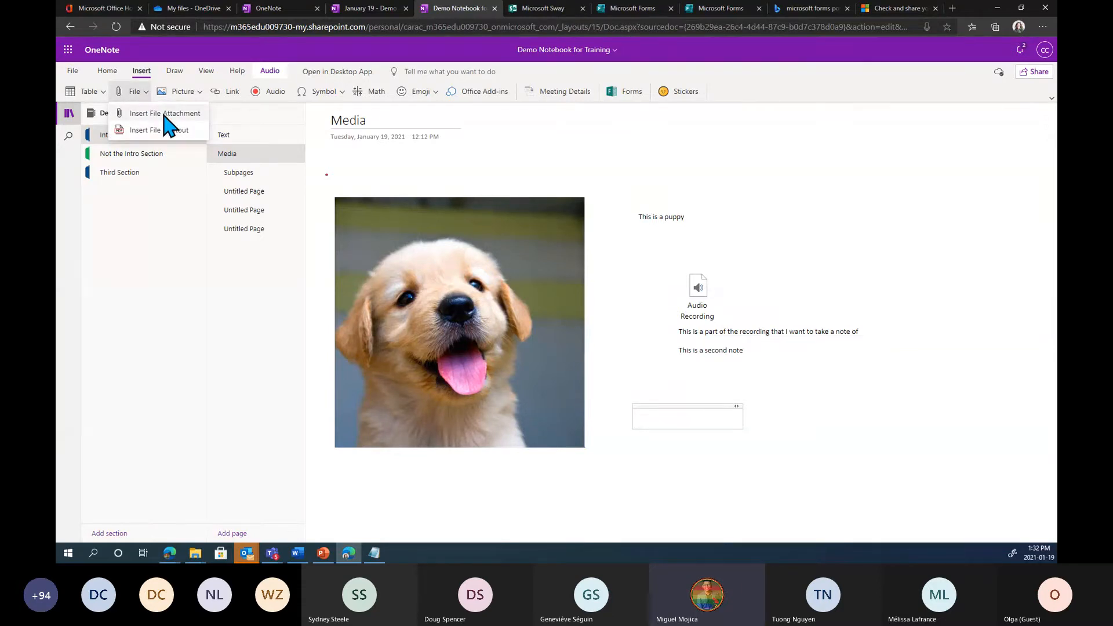
{"action": "left_click", "coordinate": [164, 115]}
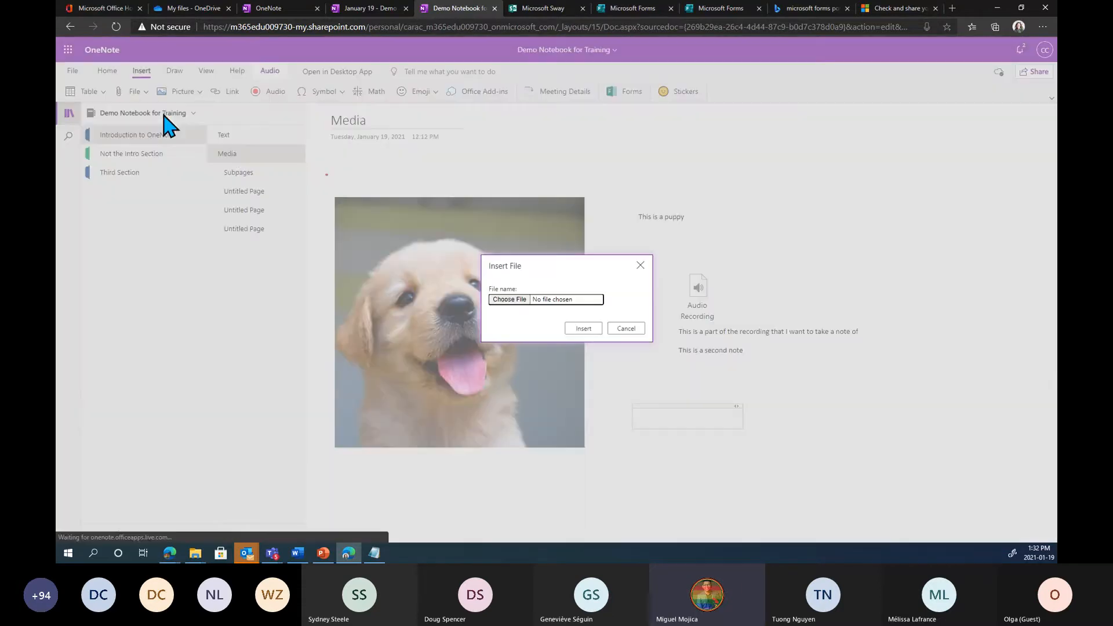
{"action": "left_click", "coordinate": [523, 300]}
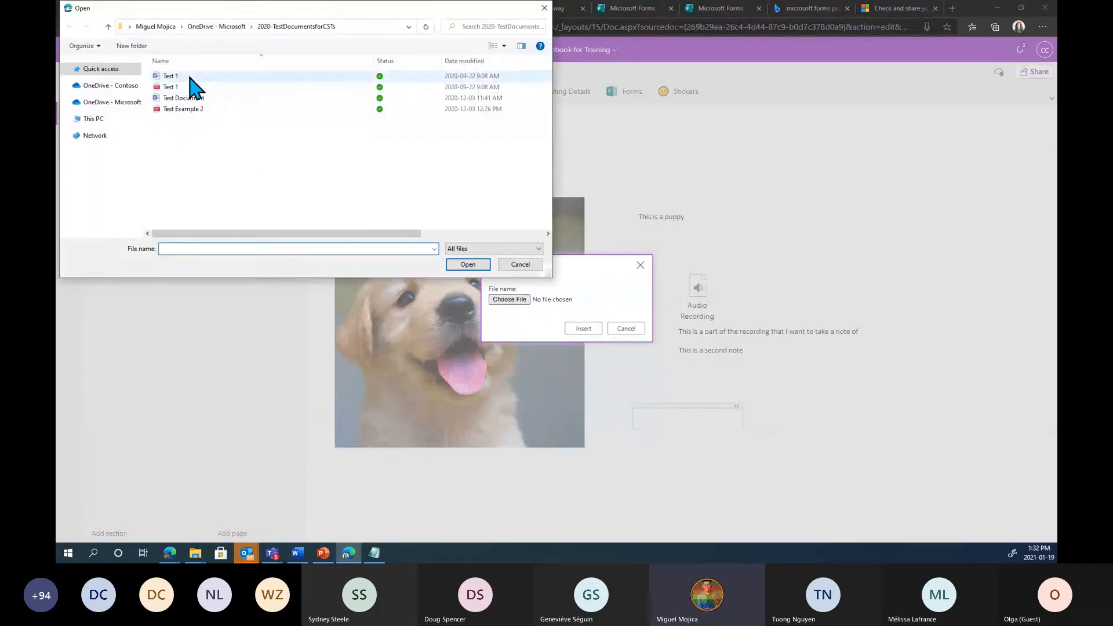
{"action": "left_click", "coordinate": [190, 76]}
{"action": "left_click", "coordinate": [468, 264]}
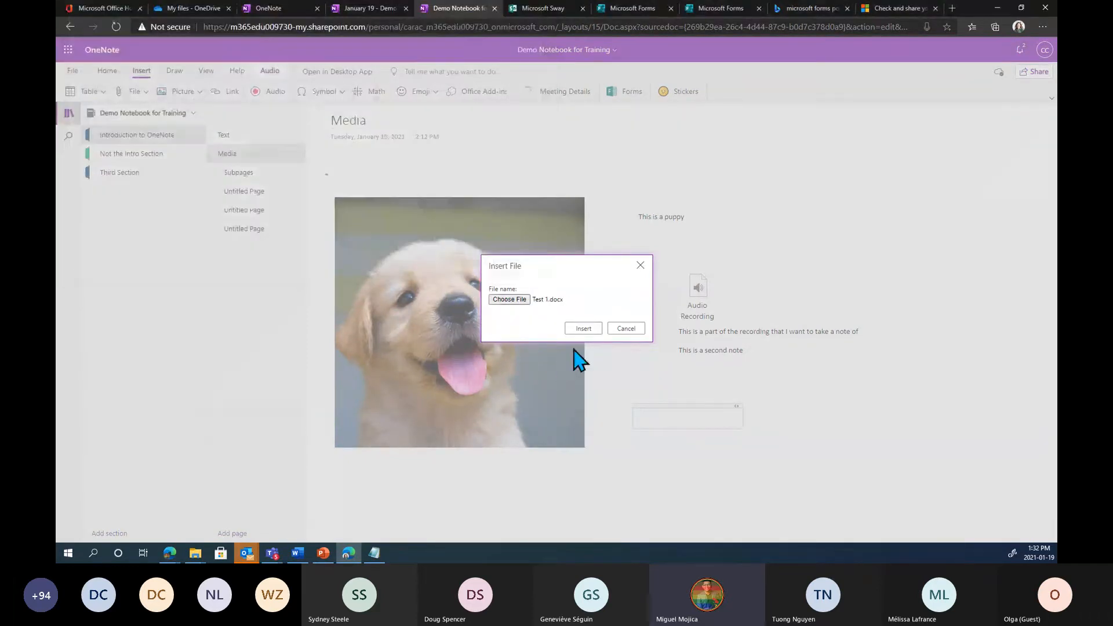
{"action": "left_click", "coordinate": [586, 329]}
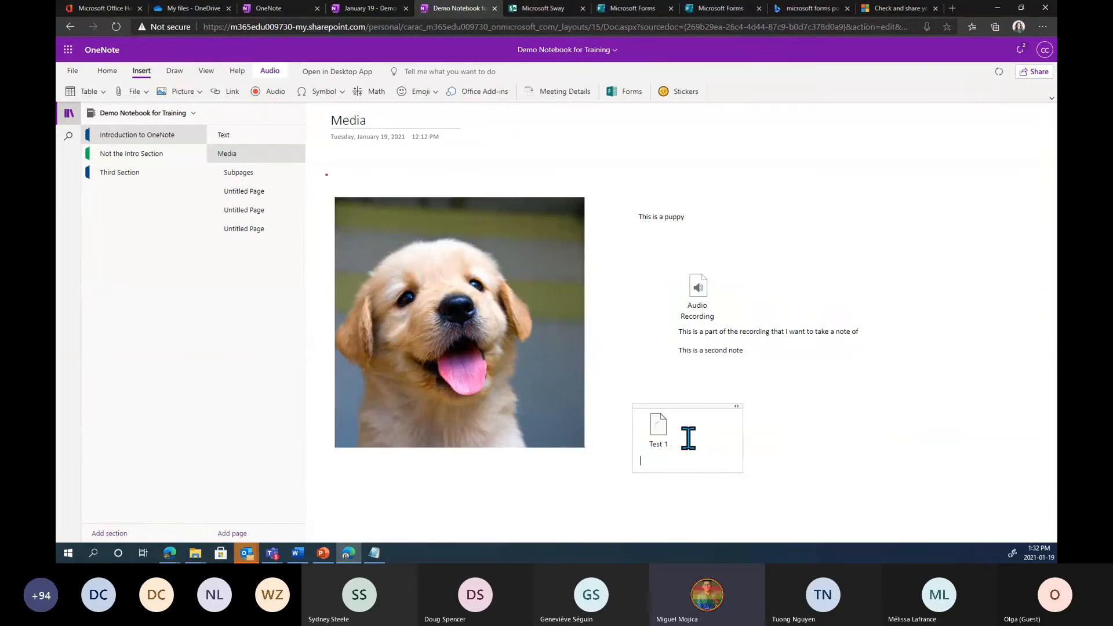
Insert a file printout of the PDF Test Example 2 in a new container to the right of the Test 1 attachment.
{"action": "left_click", "coordinate": [836, 407]}
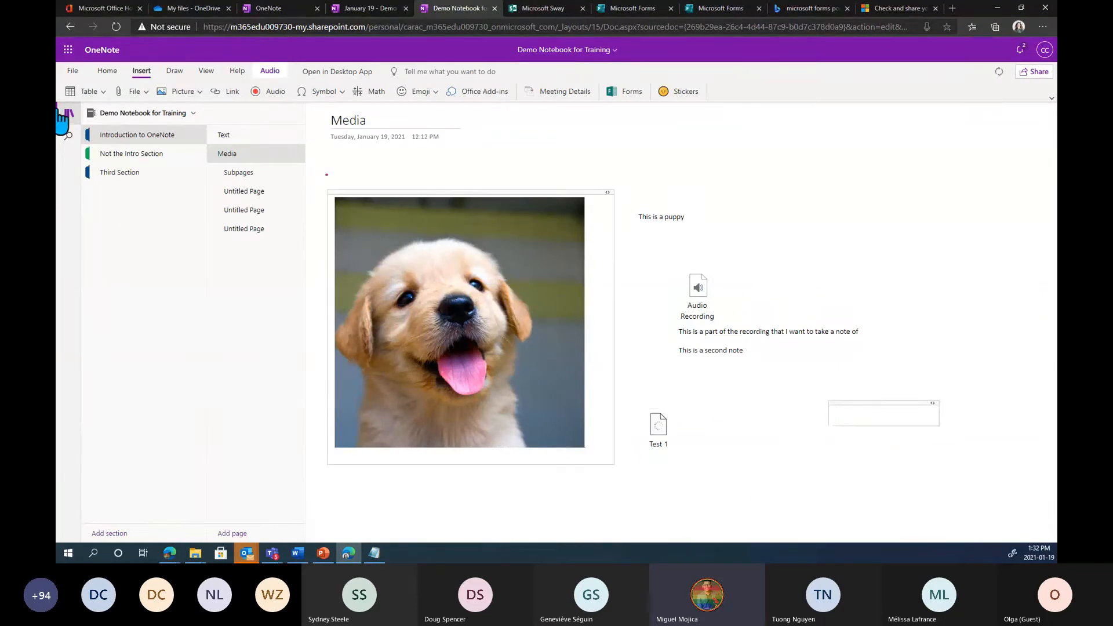
{"action": "left_click", "coordinate": [135, 93]}
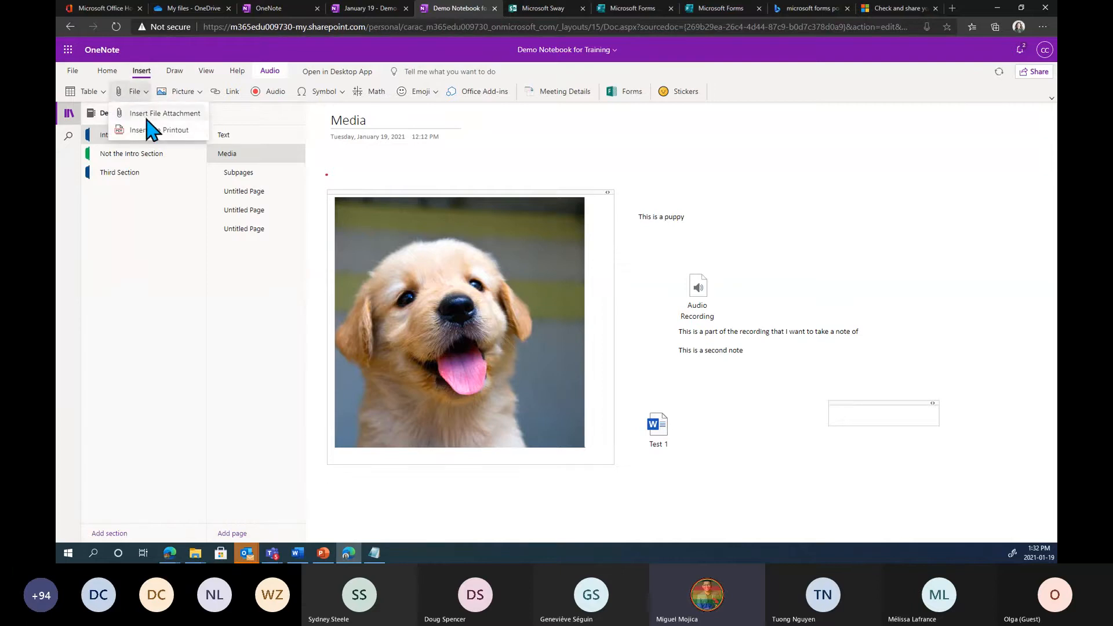
{"action": "left_click", "coordinate": [148, 130]}
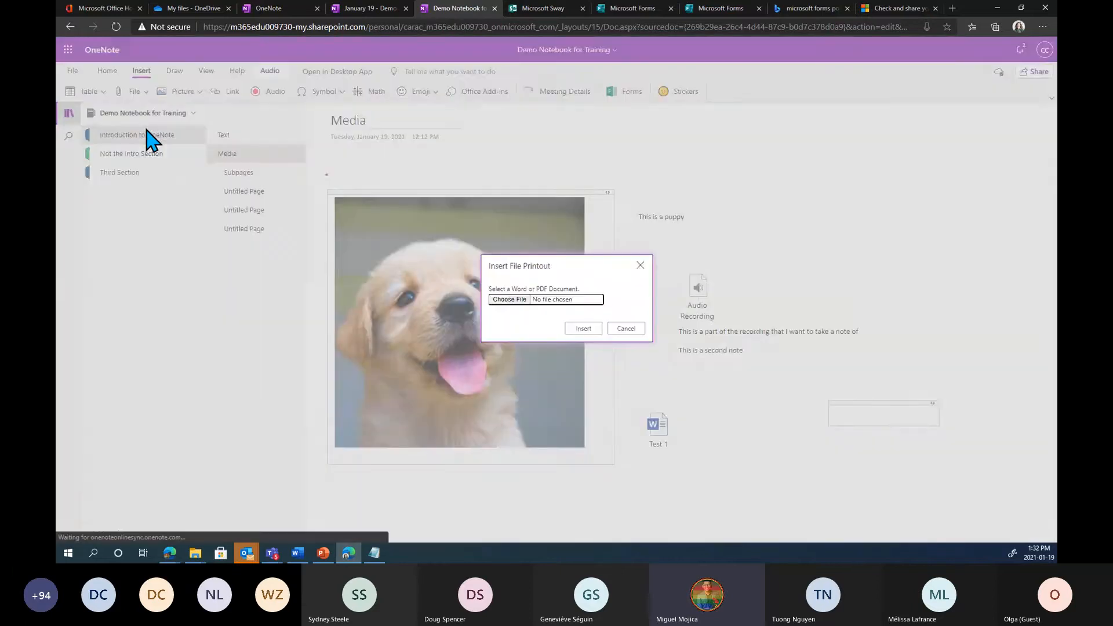
{"action": "left_click", "coordinate": [508, 299]}
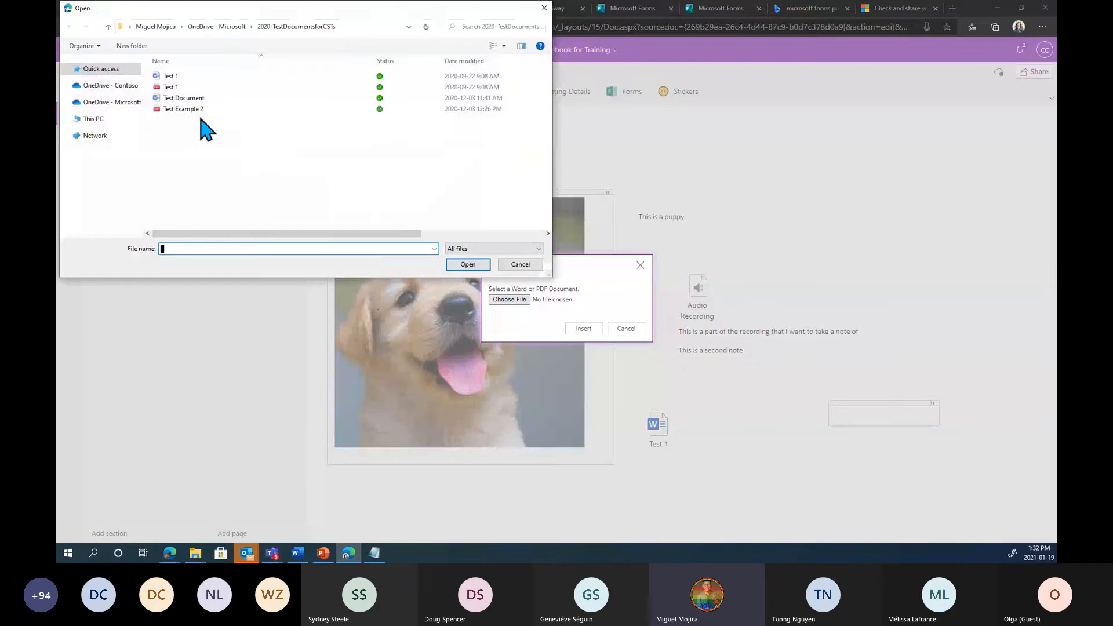
{"action": "left_click", "coordinate": [191, 109]}
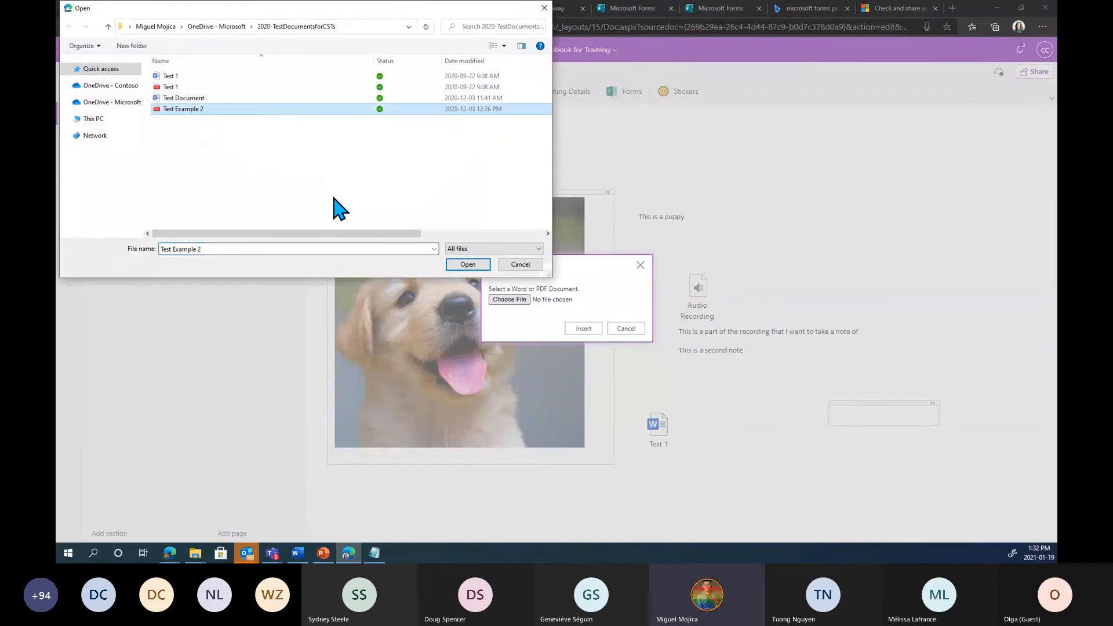
{"action": "left_click", "coordinate": [585, 327]}
{"action": "left_click", "coordinate": [468, 264]}
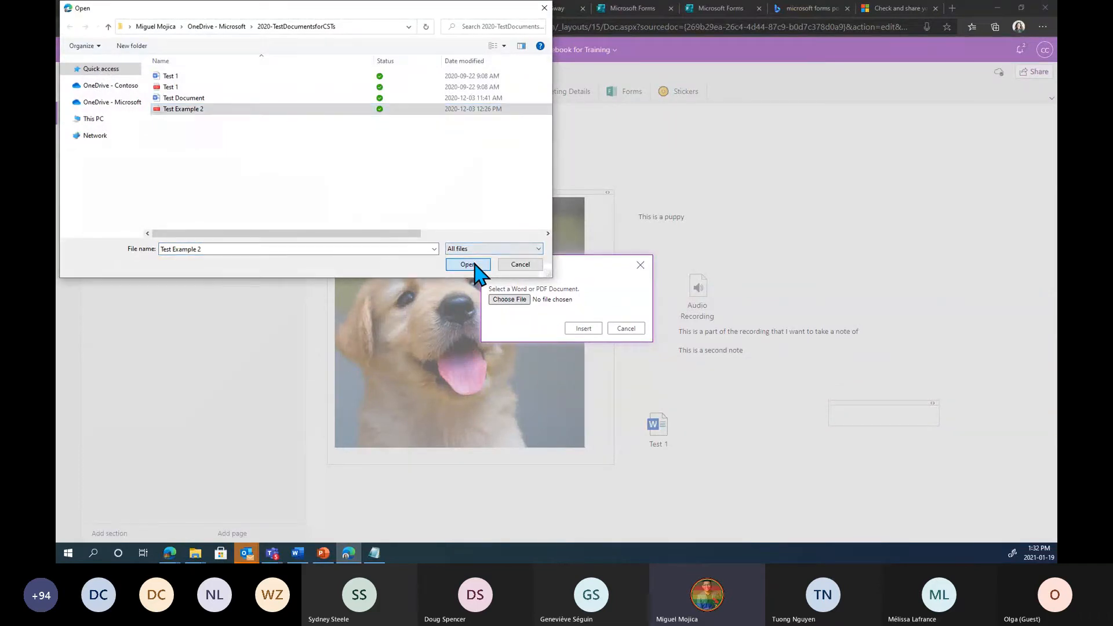
{"action": "left_click", "coordinate": [580, 329]}
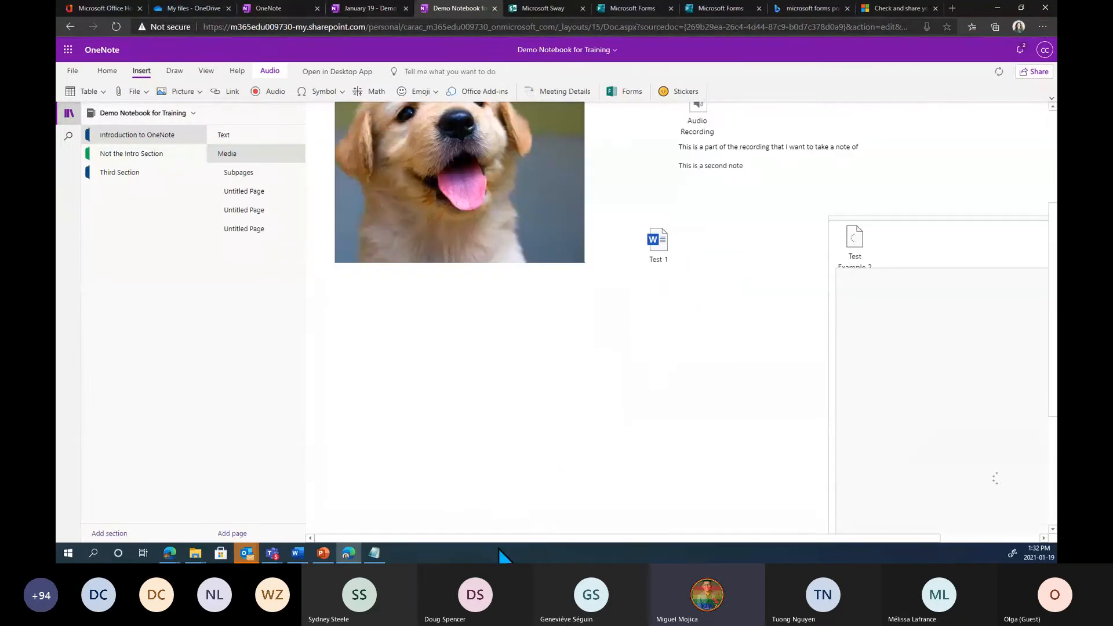
Examine the inserted Test Example 2 printout and compare it with the Test 1 file attachment.
{"action": "left_click_drag", "start_coordinate": [529, 530], "coordinate": [565, 530]}
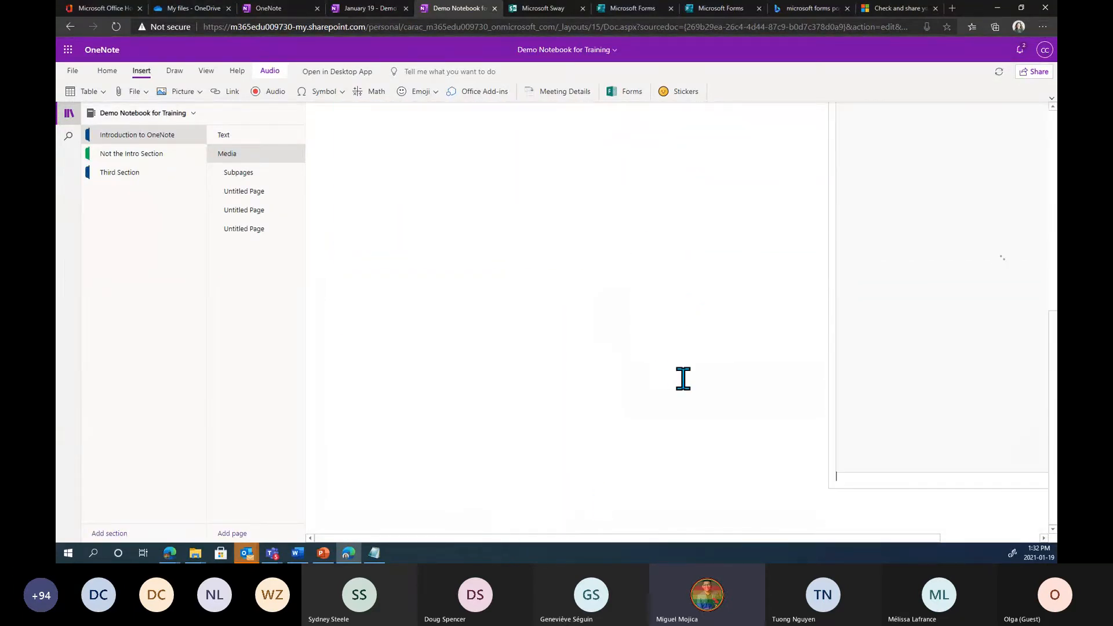
{"action": "left_click", "coordinate": [683, 379]}
{"action": "left_click_drag", "start_coordinate": [723, 540], "coordinate": [922, 536]}
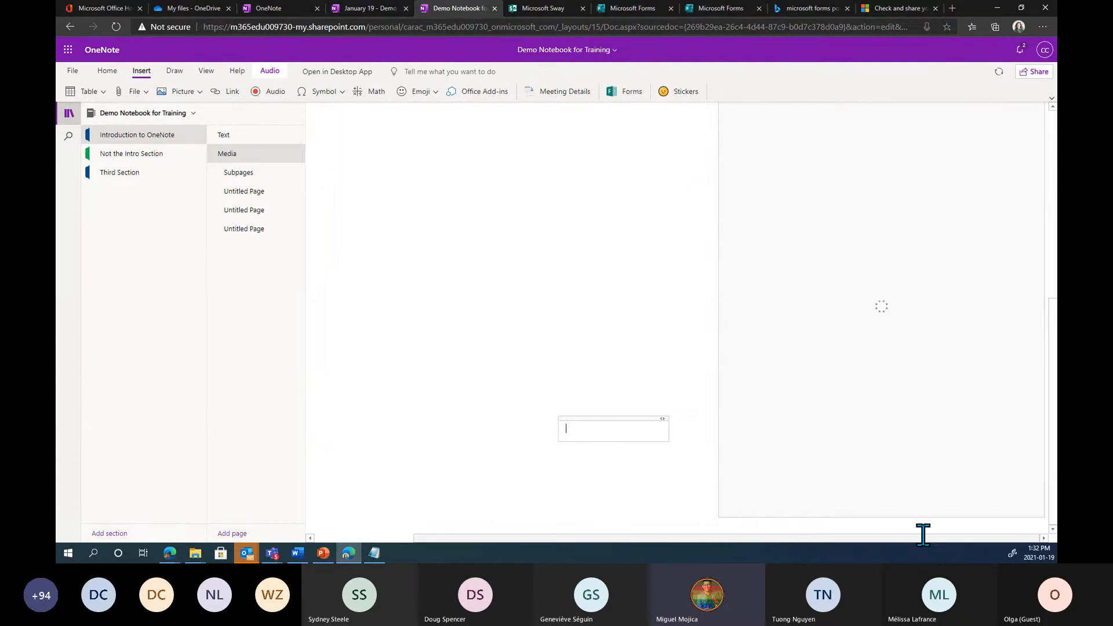
{"action": "scroll", "coordinate": [890, 487], "scroll_direction": "up", "scroll_amount": 5}
{"action": "scroll", "coordinate": [873, 462], "scroll_direction": "down", "scroll_amount": 1}
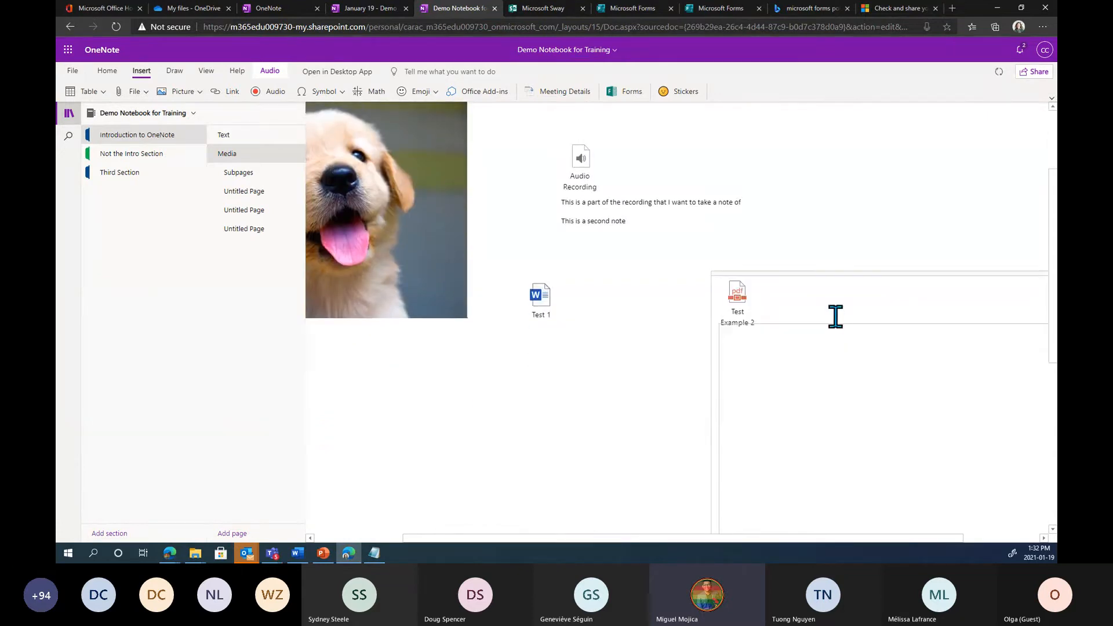
{"action": "scroll", "coordinate": [838, 318], "scroll_direction": "down", "scroll_amount": 4}
{"action": "scroll", "coordinate": [857, 290], "scroll_direction": "up", "scroll_amount": 1}
{"action": "left_click", "coordinate": [893, 299]}
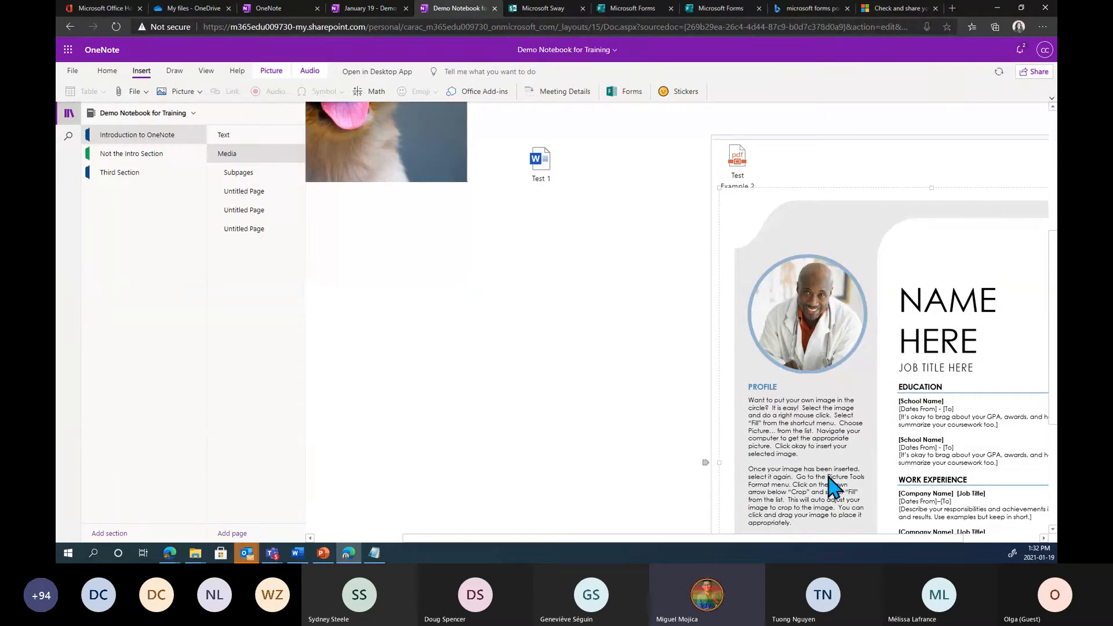
{"action": "left_click", "coordinate": [537, 166]}
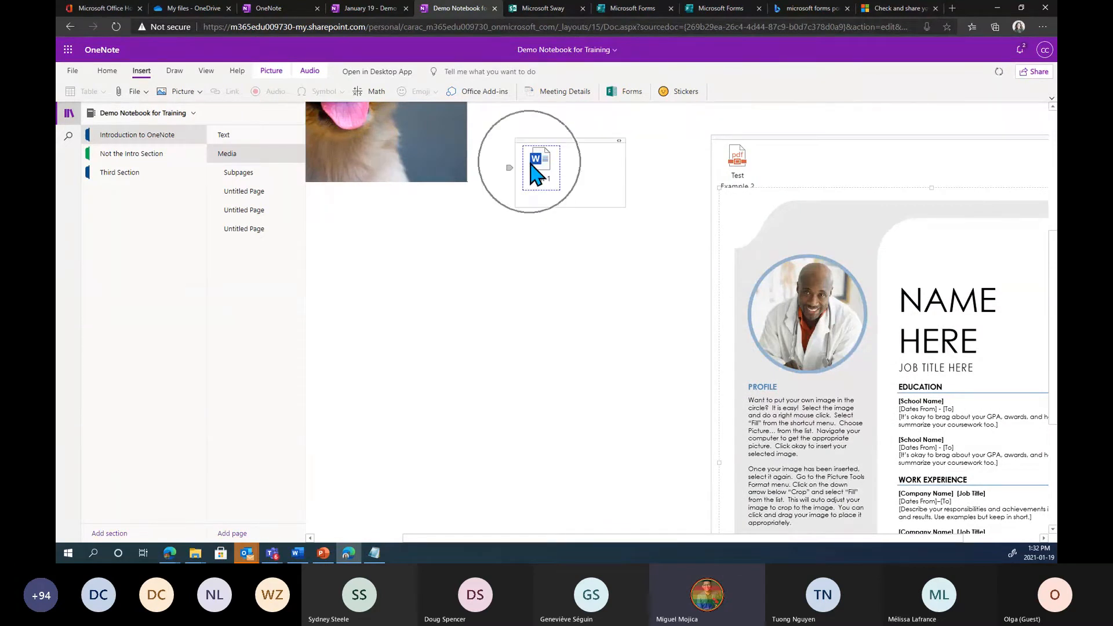
{"action": "left_click", "coordinate": [737, 168]}
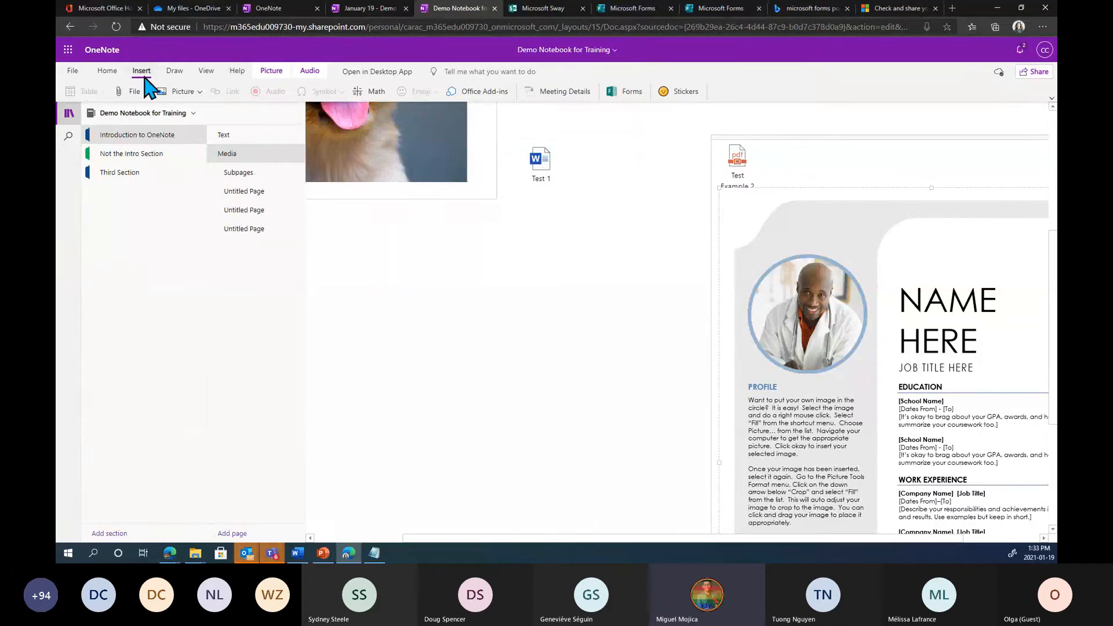
Move the container with the Test Example 2 printout down and to the left, beneath the Test 1 attachment.
{"action": "left_click", "coordinate": [173, 74]}
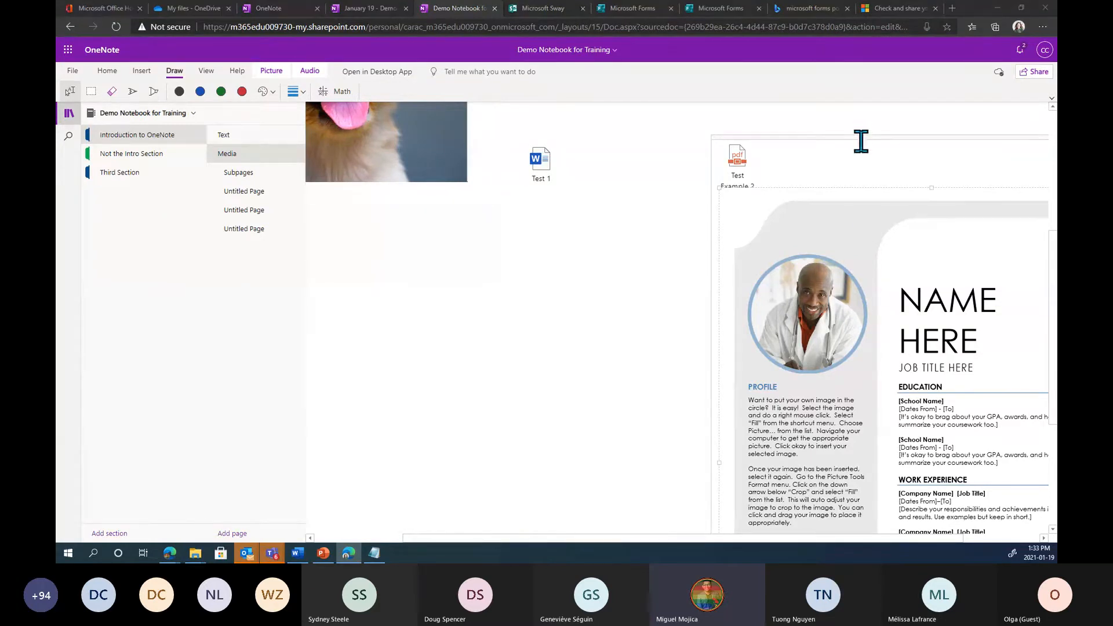
{"action": "left_click_drag", "start_coordinate": [841, 139], "coordinate": [604, 237]}
{"action": "scroll", "coordinate": [633, 272], "scroll_direction": "up", "scroll_amount": 4}
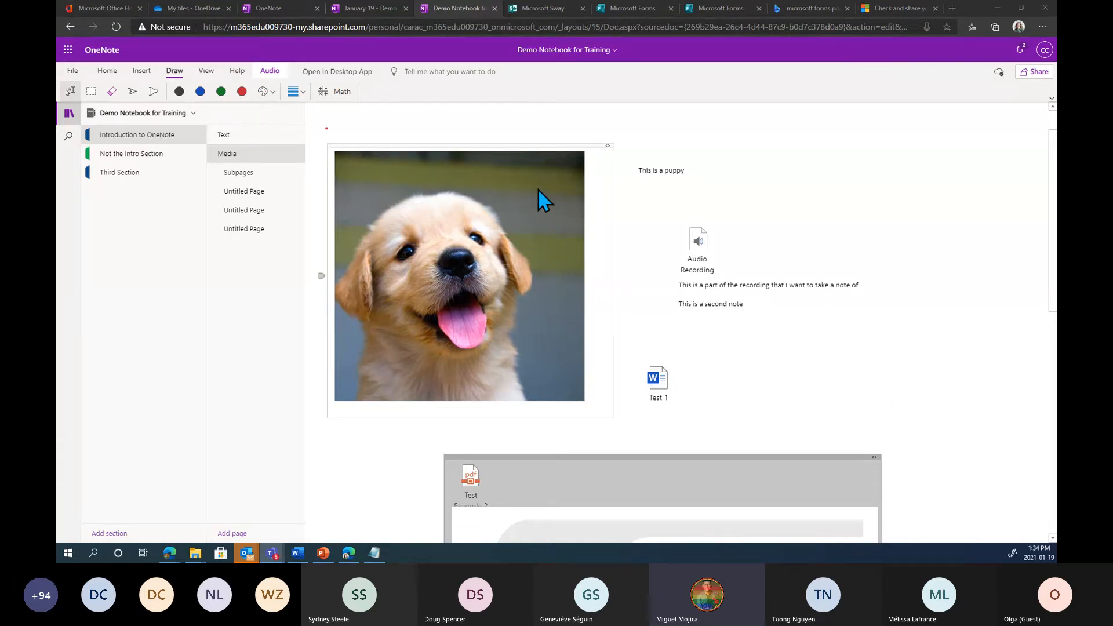
{"action": "left_click", "coordinate": [107, 72]}
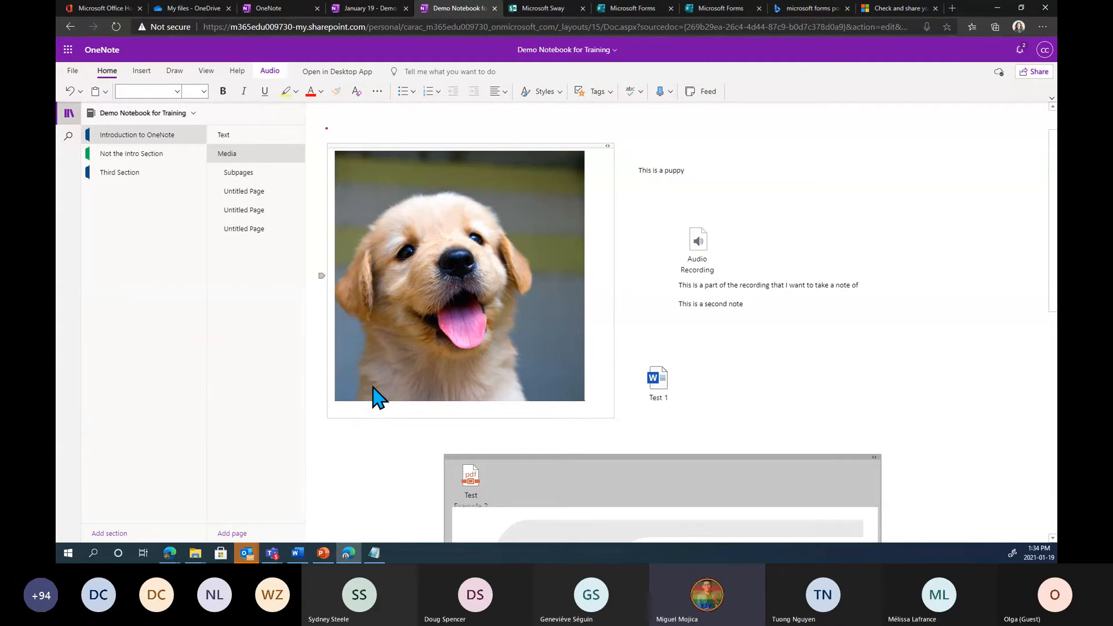
Open Example Subpage in Not the Intro Section and demote it one more subpage level.
{"action": "left_click", "coordinate": [235, 173]}
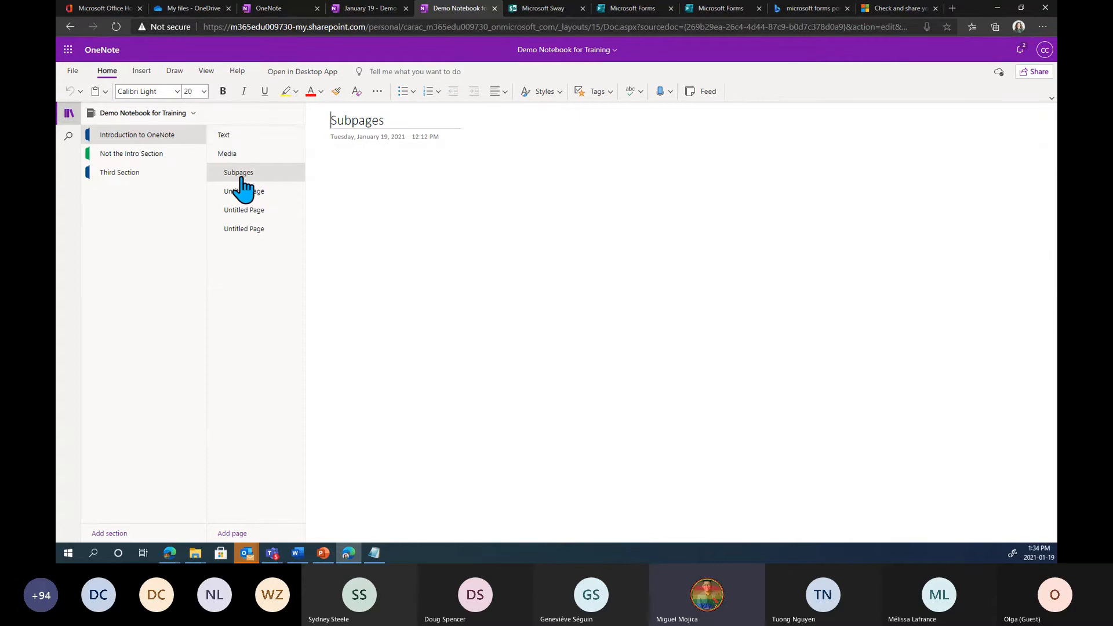
{"action": "key", "text": "ctrl"}
{"action": "key", "text": "ctrl"}
{"action": "left_click", "coordinate": [123, 154]}
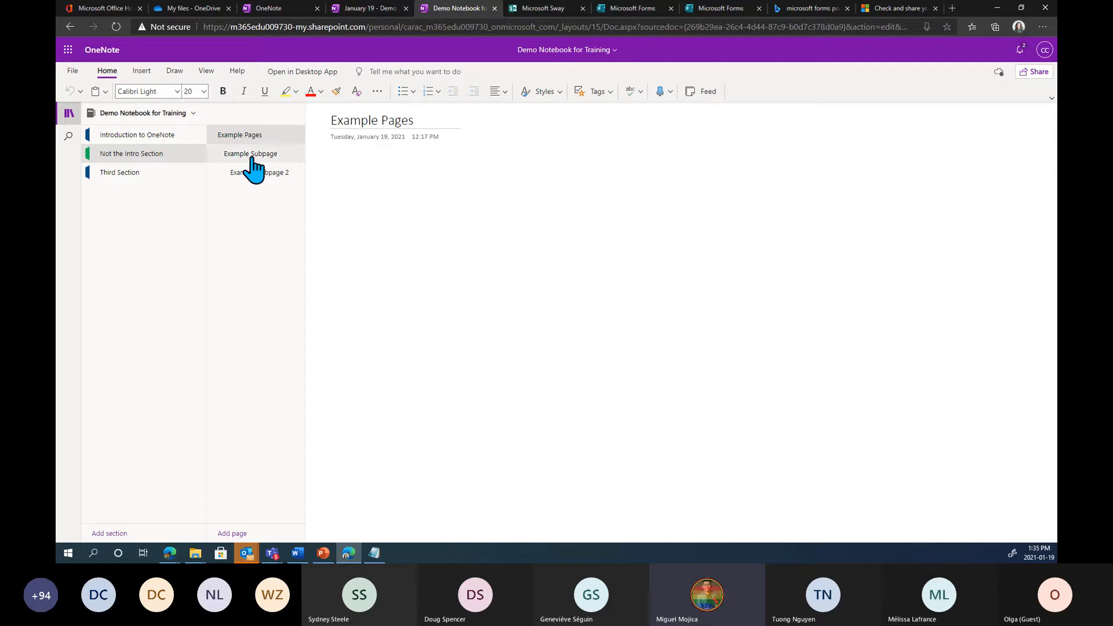
{"action": "left_click", "coordinate": [266, 154]}
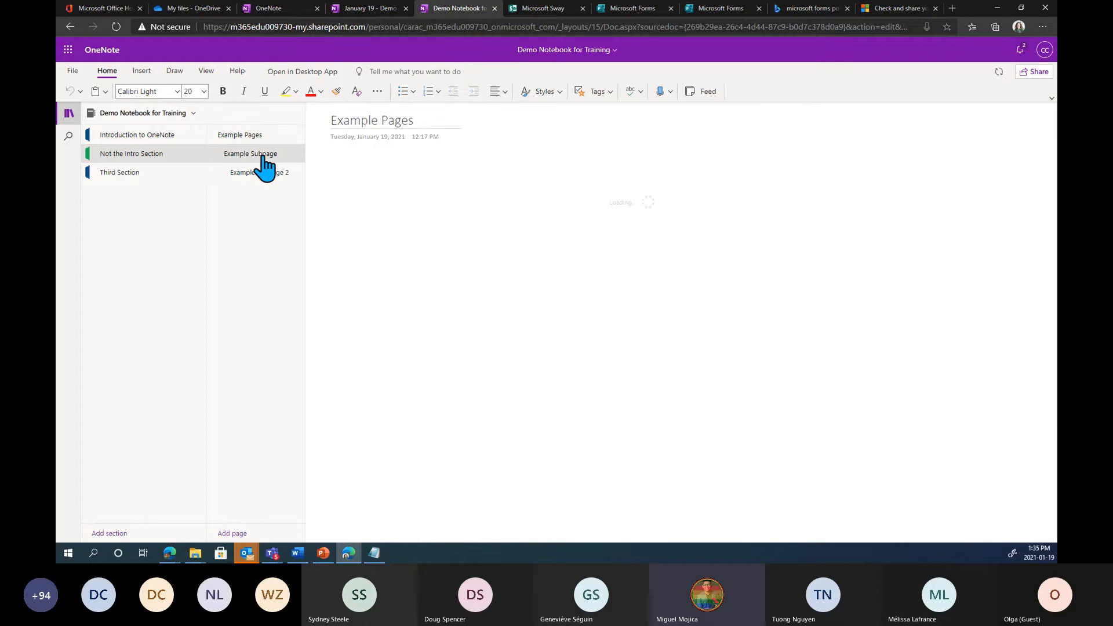
{"action": "right_click", "coordinate": [277, 171]}
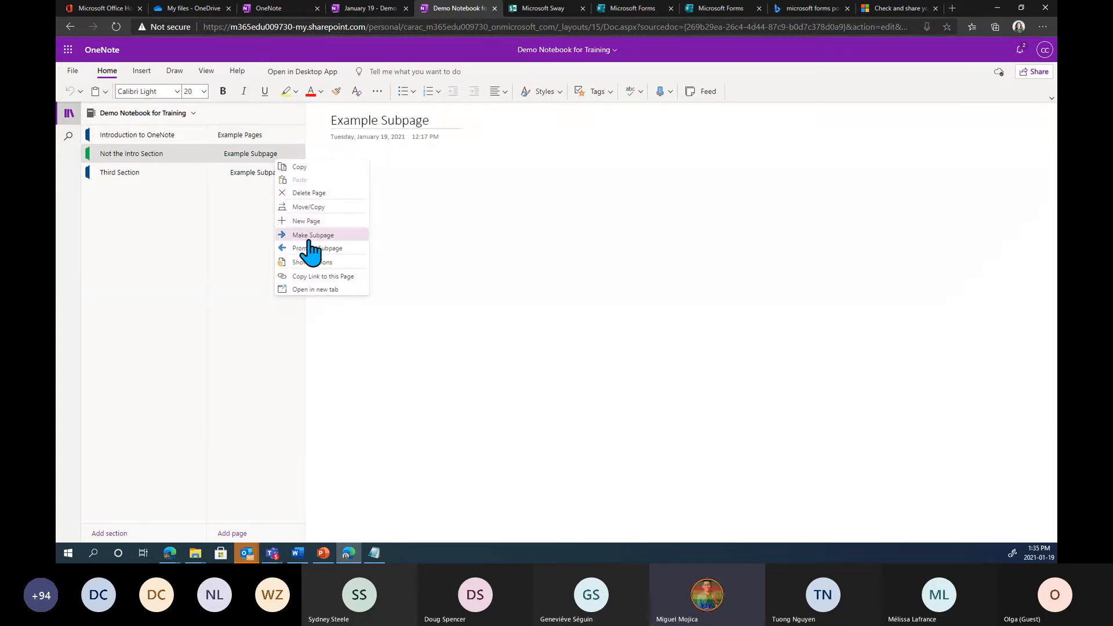
{"action": "left_click", "coordinate": [309, 236]}
Promote Example Subpage to a top-level page and make it a subpage of Example Pages again.
{"action": "right_click", "coordinate": [275, 153]}
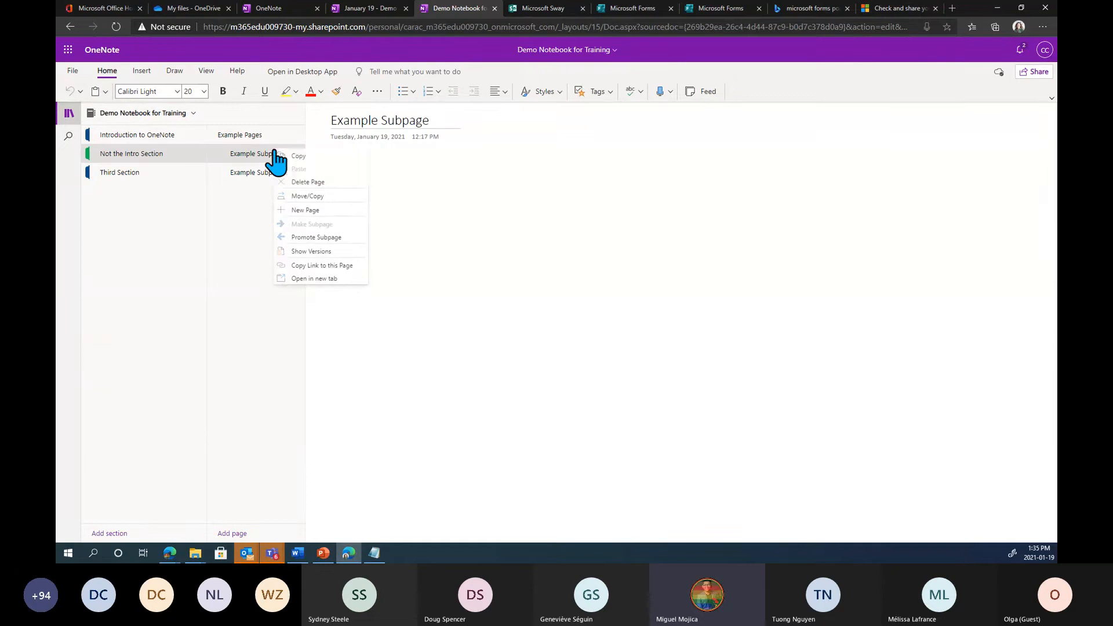
{"action": "left_click", "coordinate": [316, 238]}
{"action": "right_click", "coordinate": [266, 155]}
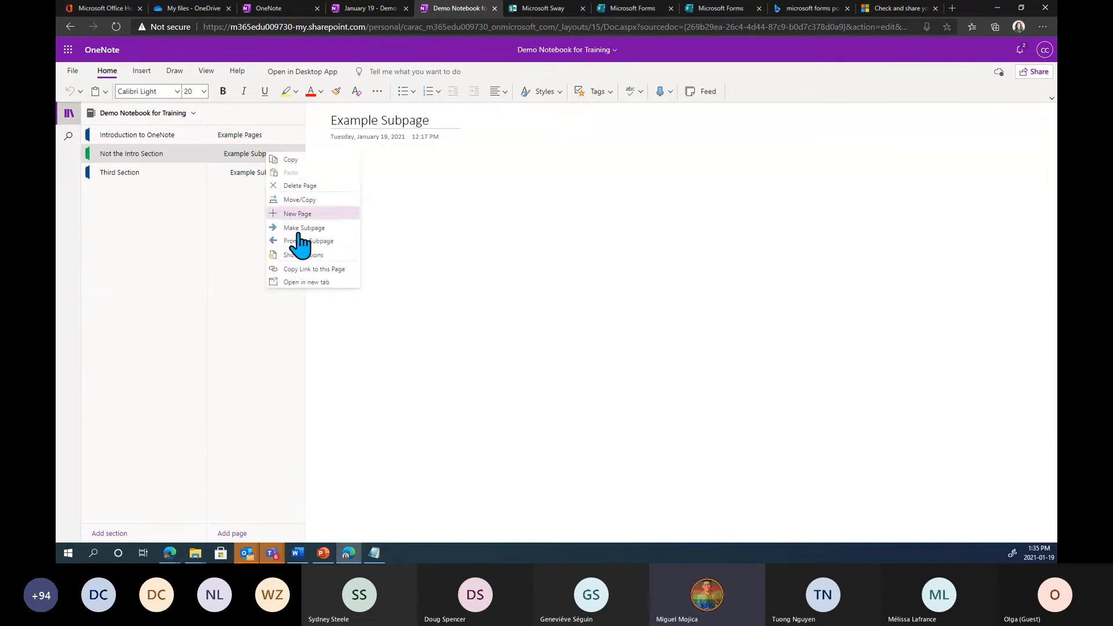
{"action": "left_click", "coordinate": [298, 241]}
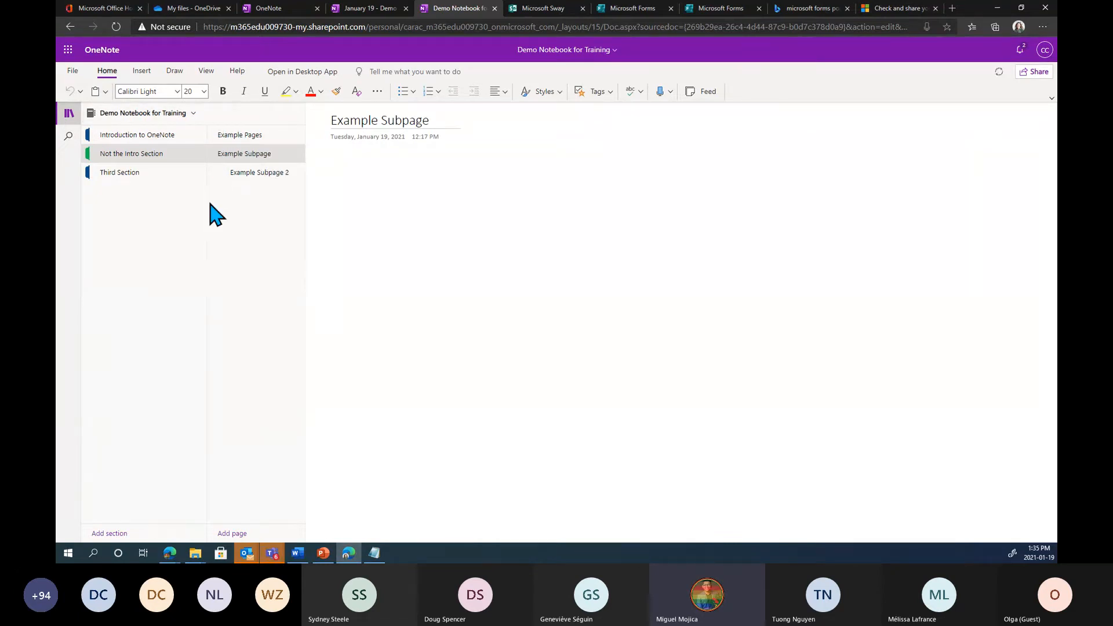
{"action": "right_click", "coordinate": [256, 156]}
{"action": "left_click", "coordinate": [287, 230]}
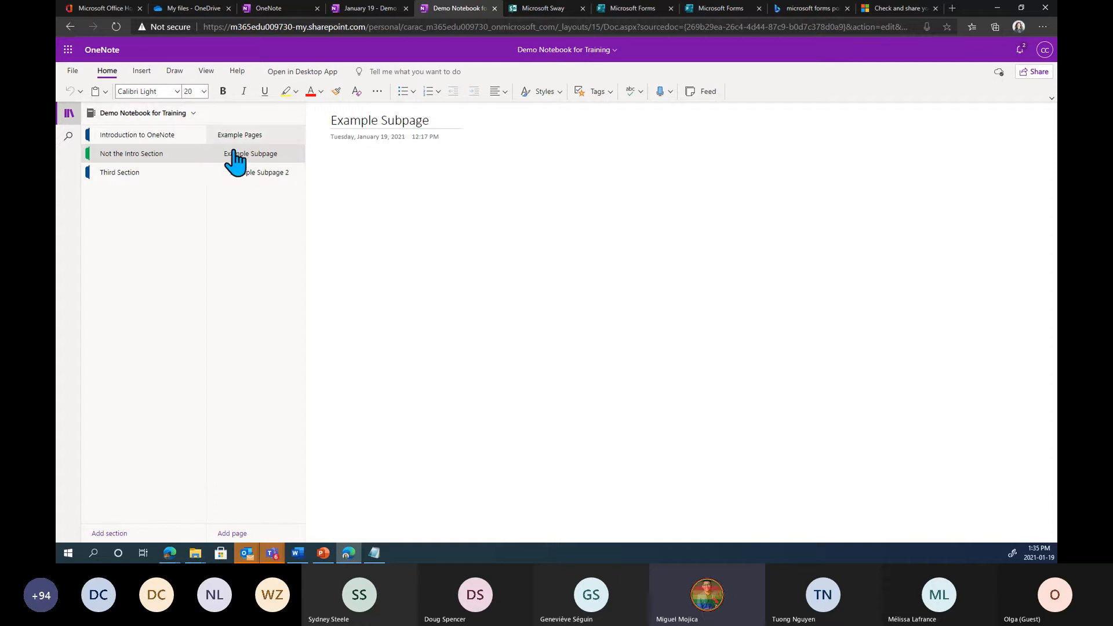
Open the Subpages page in the Introduction to OneNote section and write "To-Do List" in its body.
{"action": "left_click", "coordinate": [175, 135]}
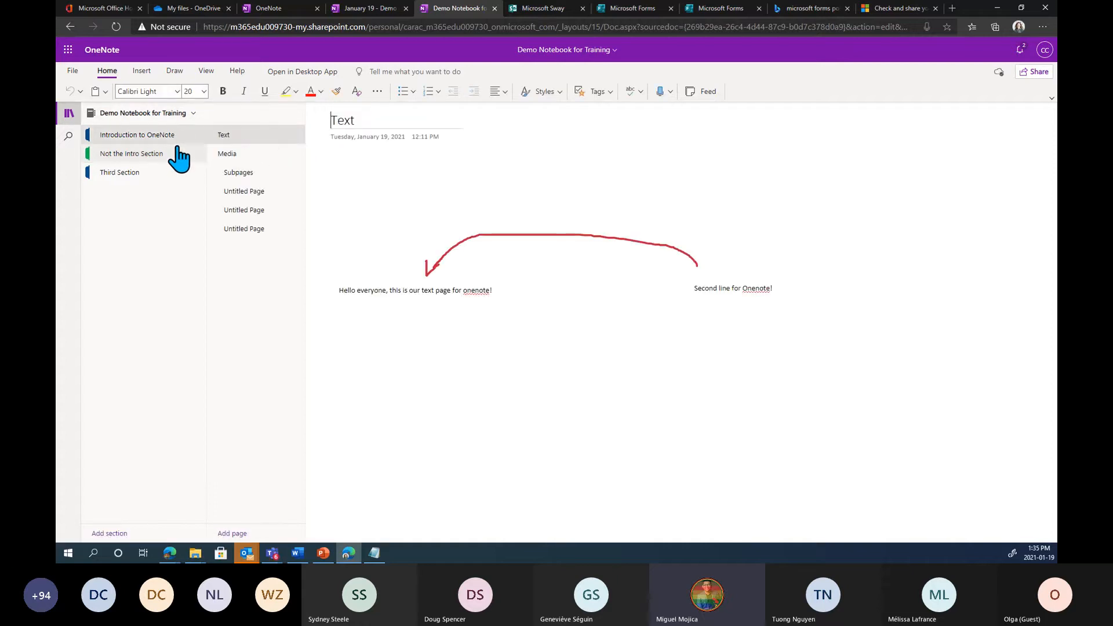
{"action": "left_click", "coordinate": [246, 173]}
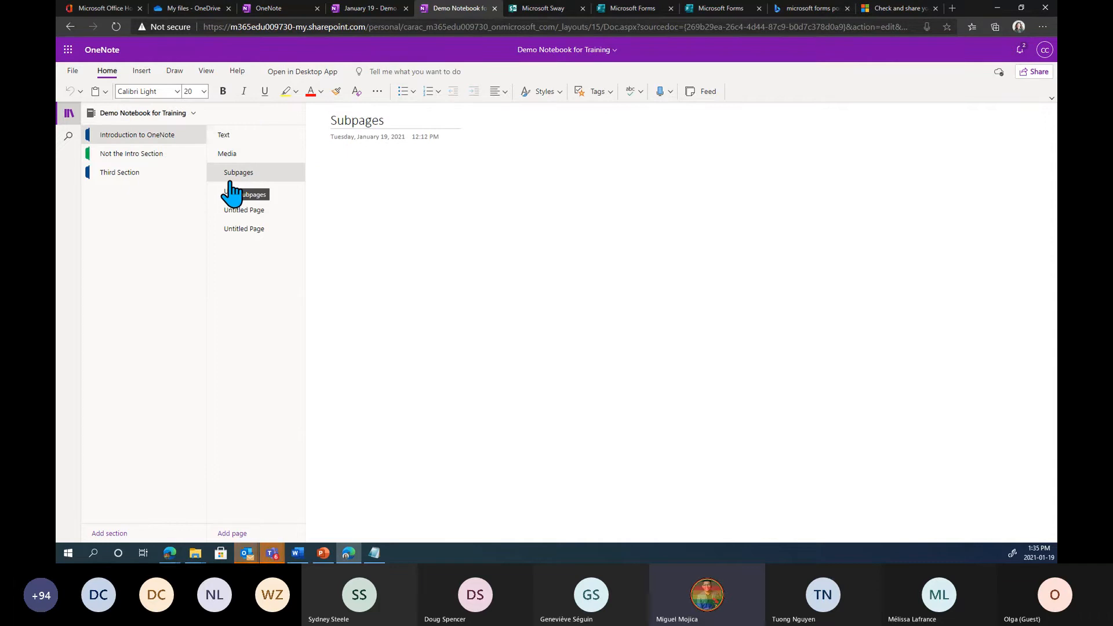
{"action": "left_click", "coordinate": [327, 192]}
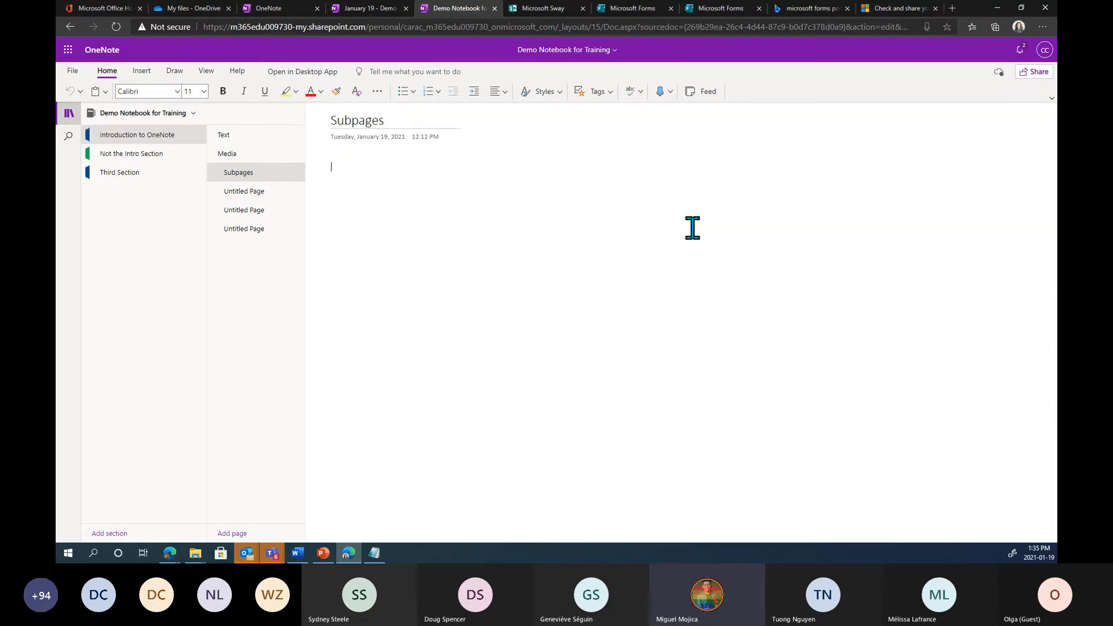
{"action": "type", "text": "To-Do List"}
Set the browser zoom to 150% and start a new line beneath the To-Do List text.
{"action": "left_click", "coordinate": [1042, 27]}
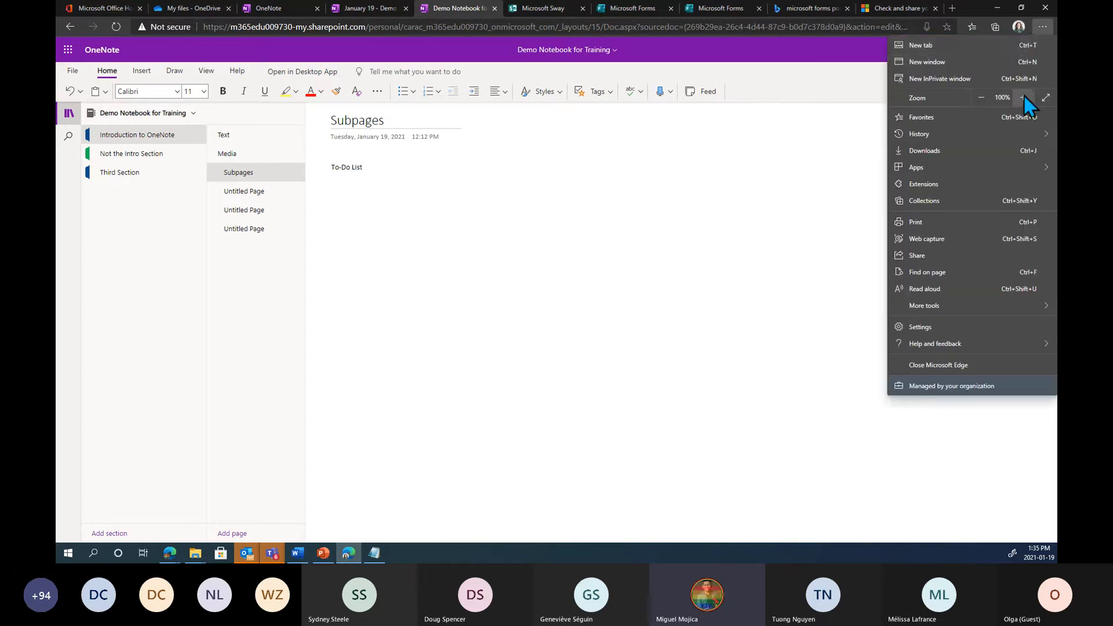
{"action": "left_click", "coordinate": [1022, 98]}
{"action": "left_click", "coordinate": [1023, 98]}
{"action": "left_click", "coordinate": [1023, 97]}
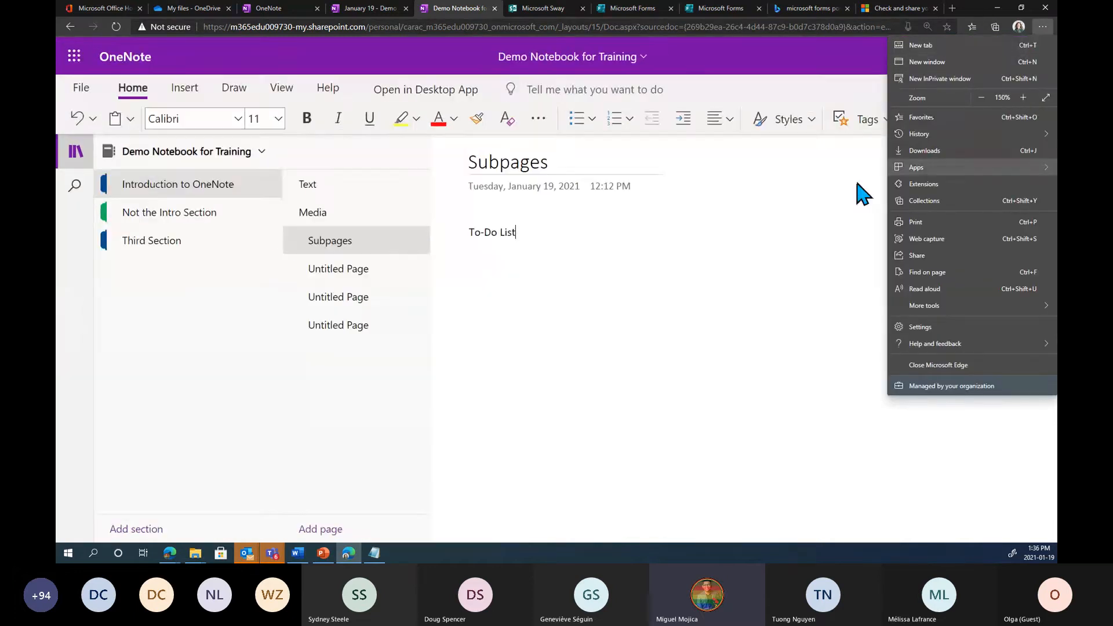
{"action": "left_click", "coordinate": [678, 289]}
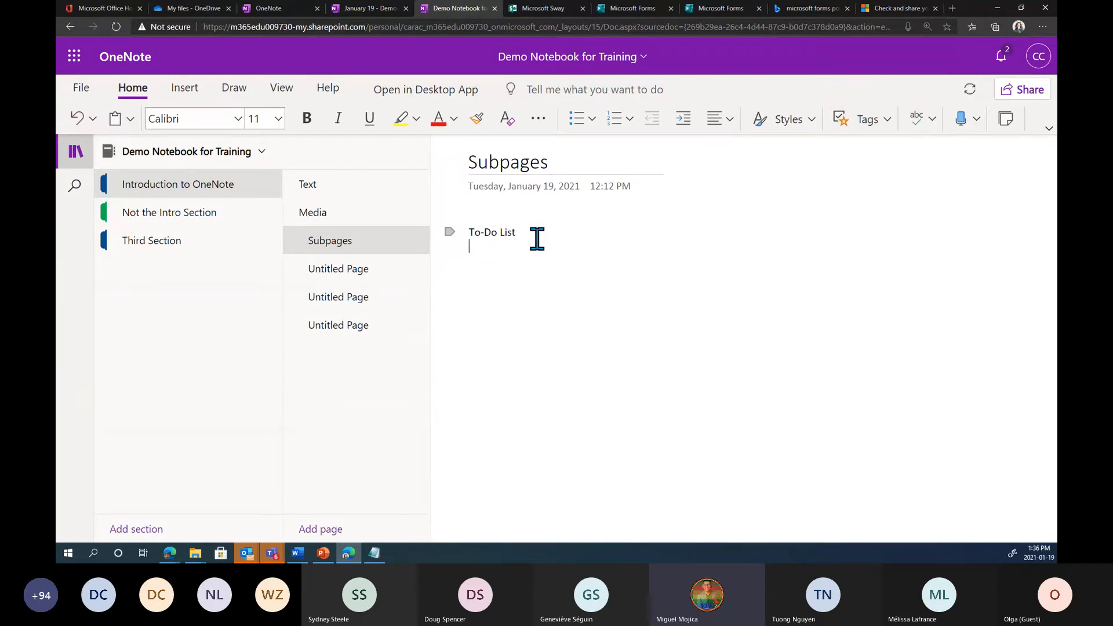
Write the items "Take out the trash", "Buy dog food" and "Submit some documents" on separate lines under To-Do List.
{"action": "type", "text": "Ta"}
{"action": "key", "text": "BackSpace"}
{"action": "key", "text": "BackSpace"}
{"action": "type", "text": "Take out the trash"}
{"action": "key", "text": "Return"}
{"action": "type", "text": "Buy dog food "}
{"action": "type", "text": "Submit some doc"}
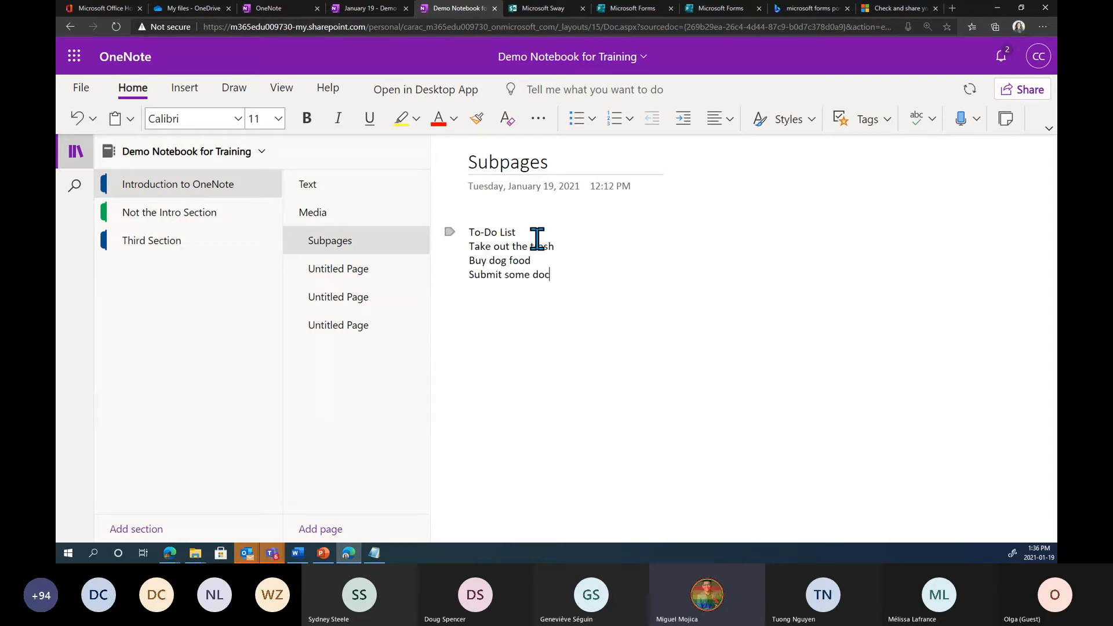
{"action": "type", "text": "uments"}
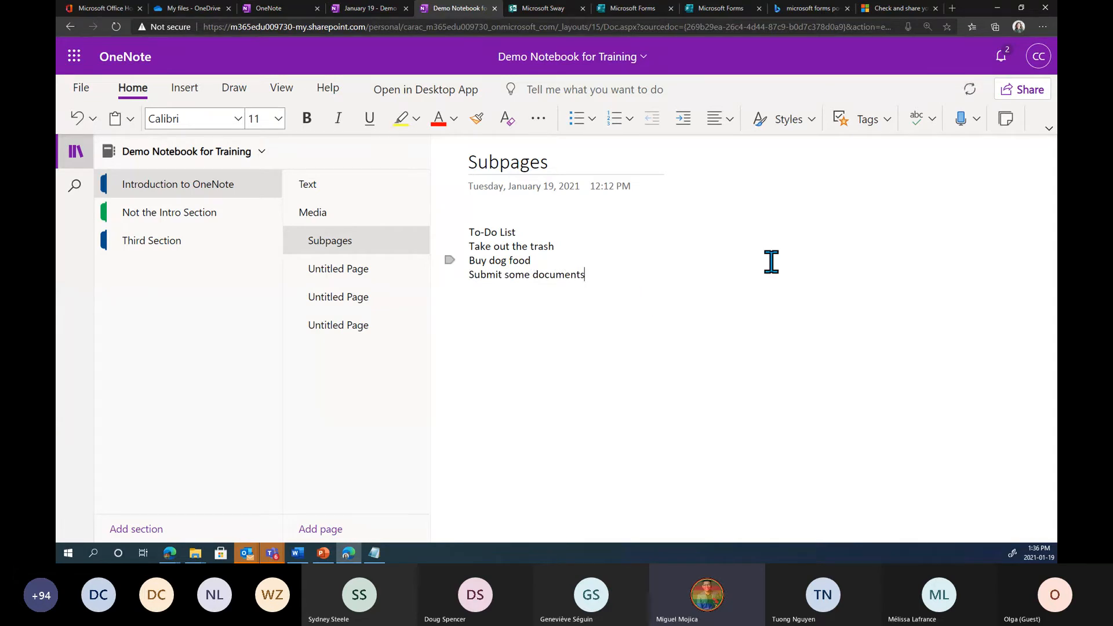
Apply the To Do tag to each of the three items under the To-Do List heading.
{"action": "left_click", "coordinate": [585, 242]}
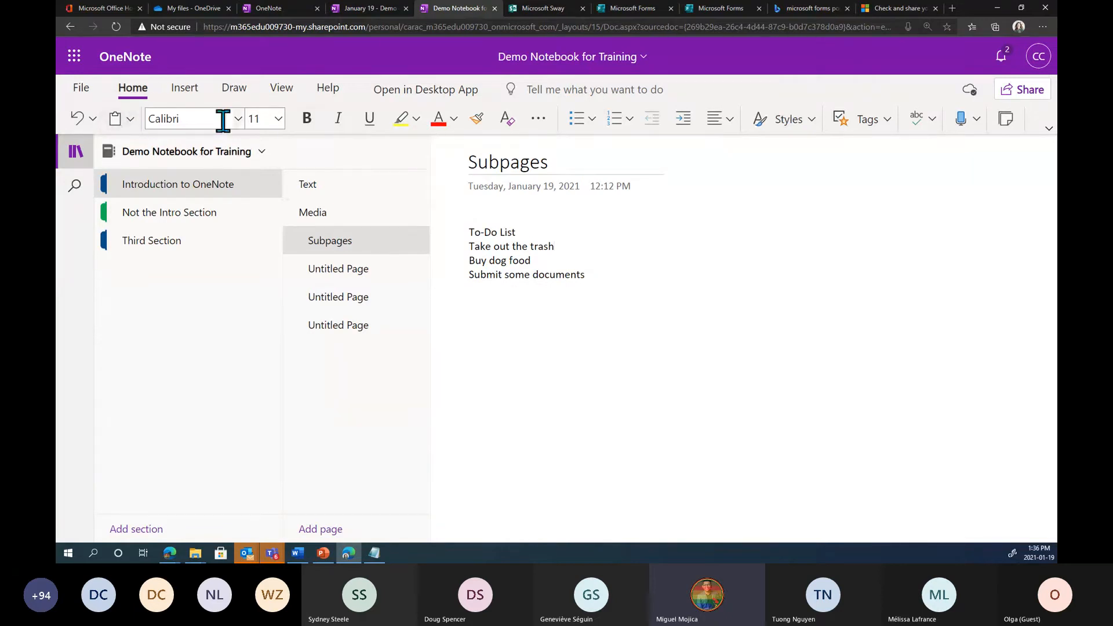
{"action": "left_click", "coordinate": [863, 133]}
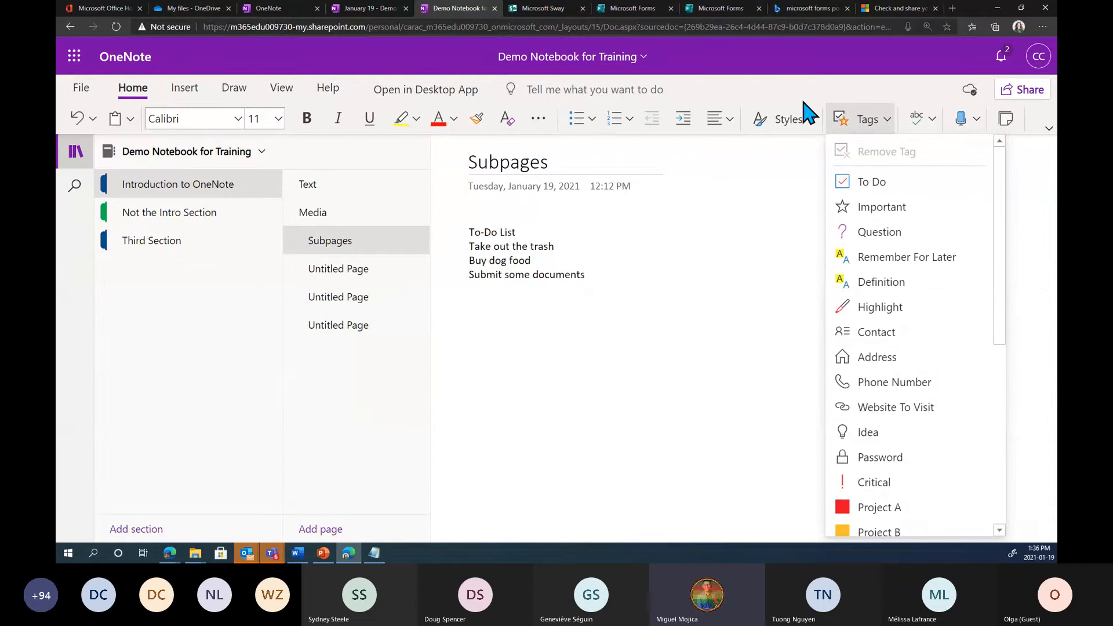
{"action": "left_click", "coordinate": [870, 183]}
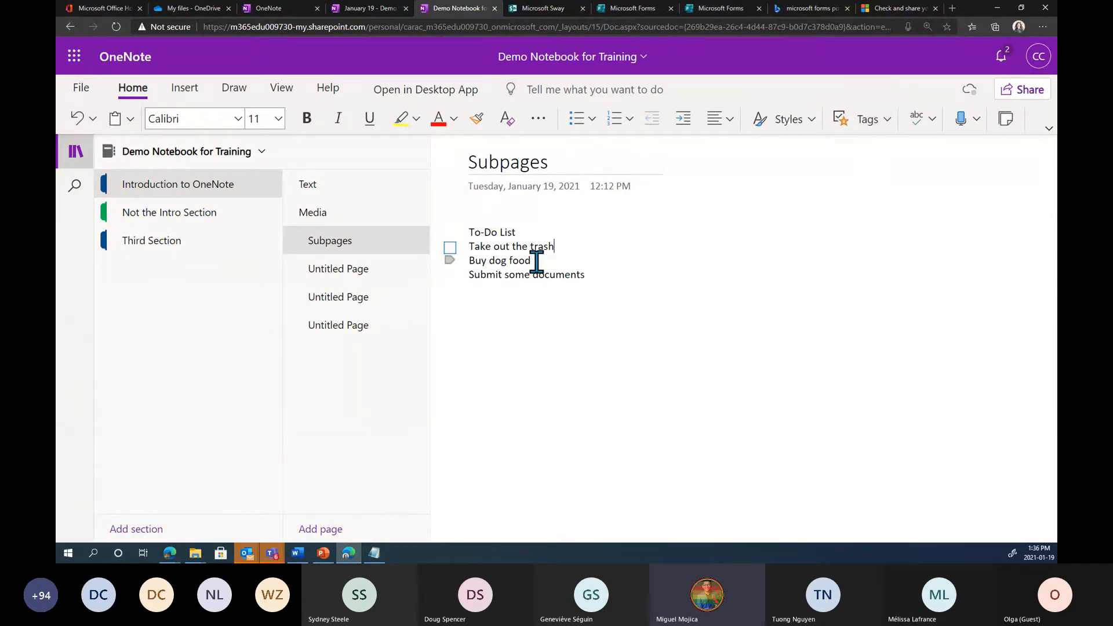
{"action": "left_click", "coordinate": [852, 123]}
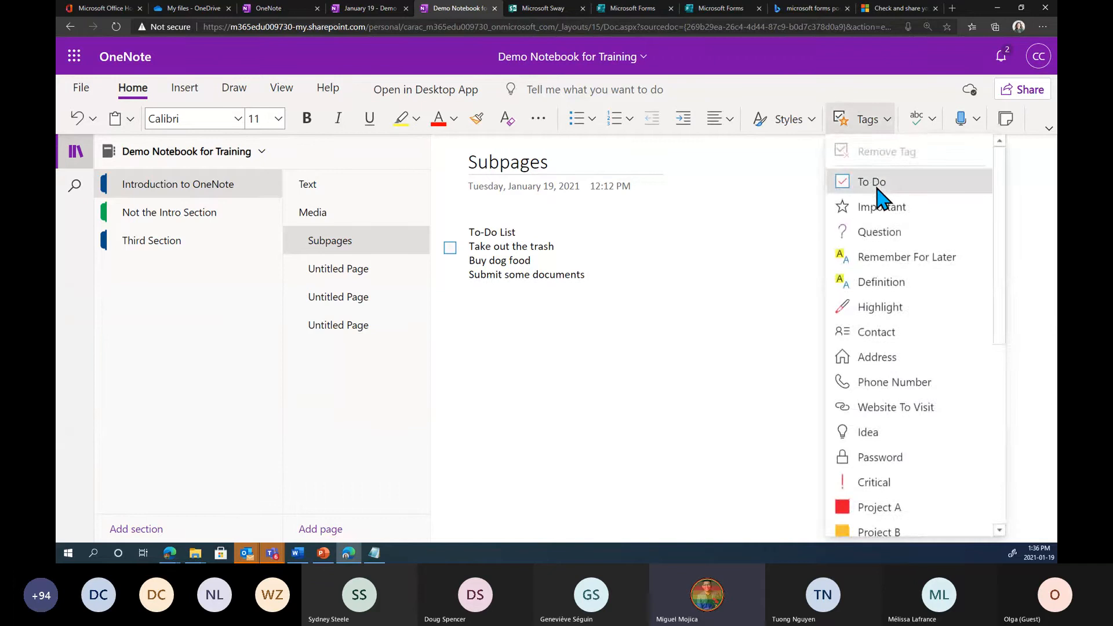
{"action": "left_click", "coordinate": [871, 181]}
{"action": "left_click", "coordinate": [604, 274]}
{"action": "left_click", "coordinate": [844, 122]}
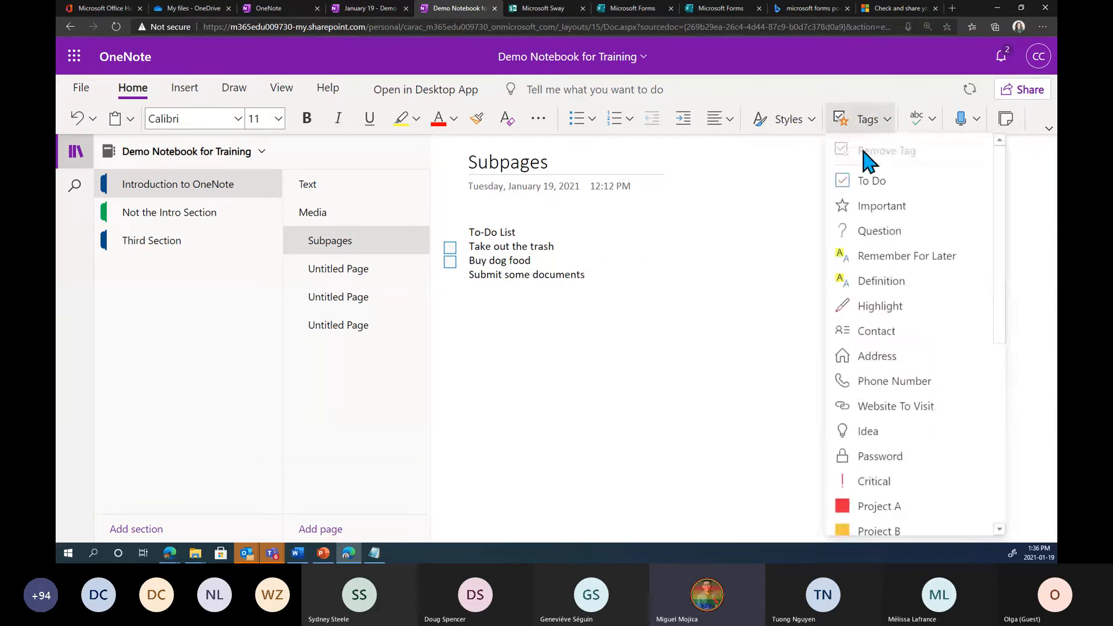
{"action": "left_click", "coordinate": [872, 181]}
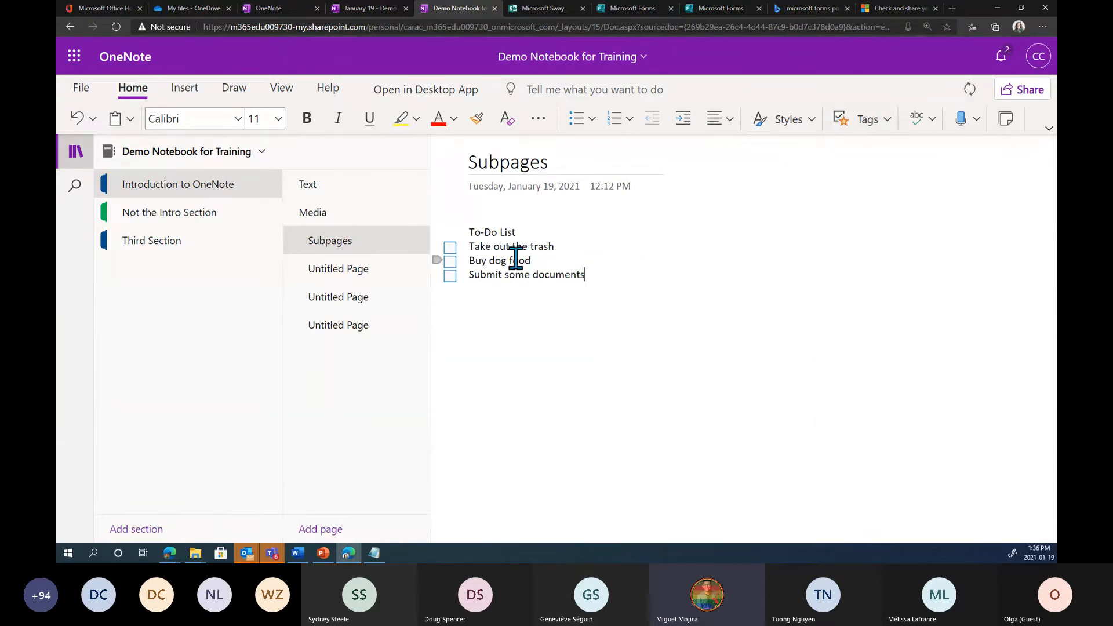
Mark the "Buy dog food" item as completed.
{"action": "left_click", "coordinate": [450, 262]}
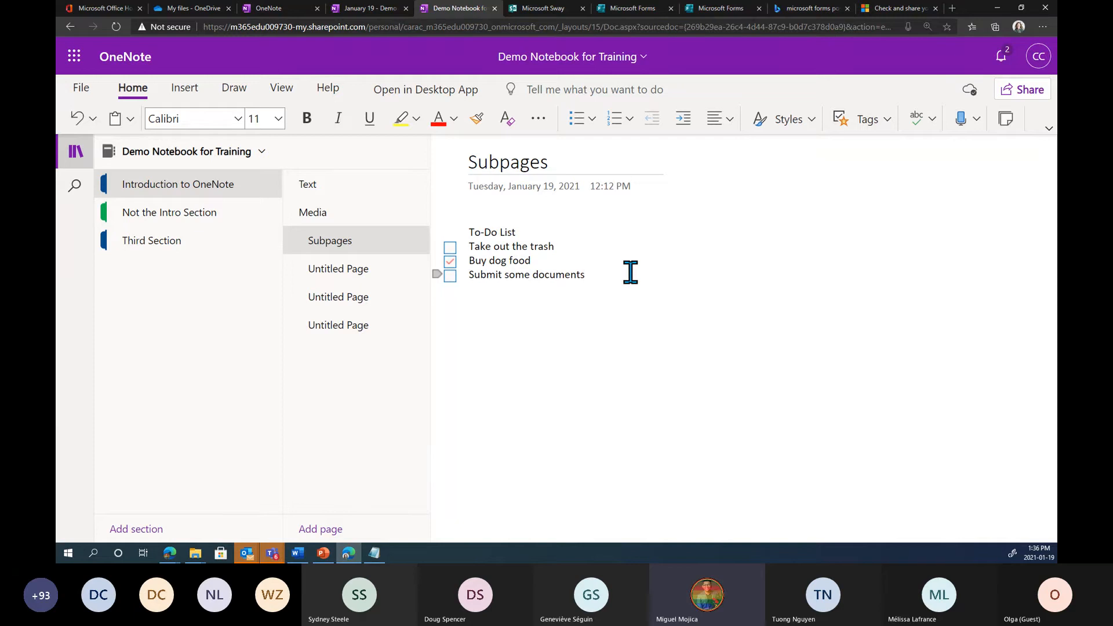
{"action": "key", "text": "Return"}
{"action": "key", "text": "BackSpace"}
Look through the available tags and add a Question tag to the "Submit some documents" item.
{"action": "left_click", "coordinate": [880, 119]}
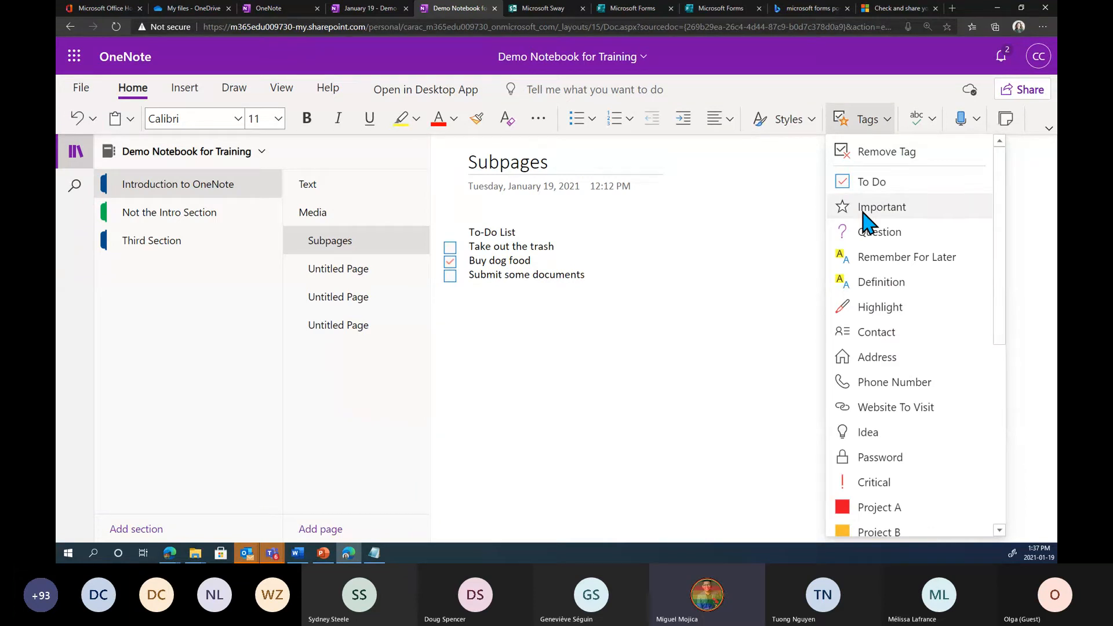
{"action": "scroll", "coordinate": [866, 219], "scroll_direction": "down", "scroll_amount": 6}
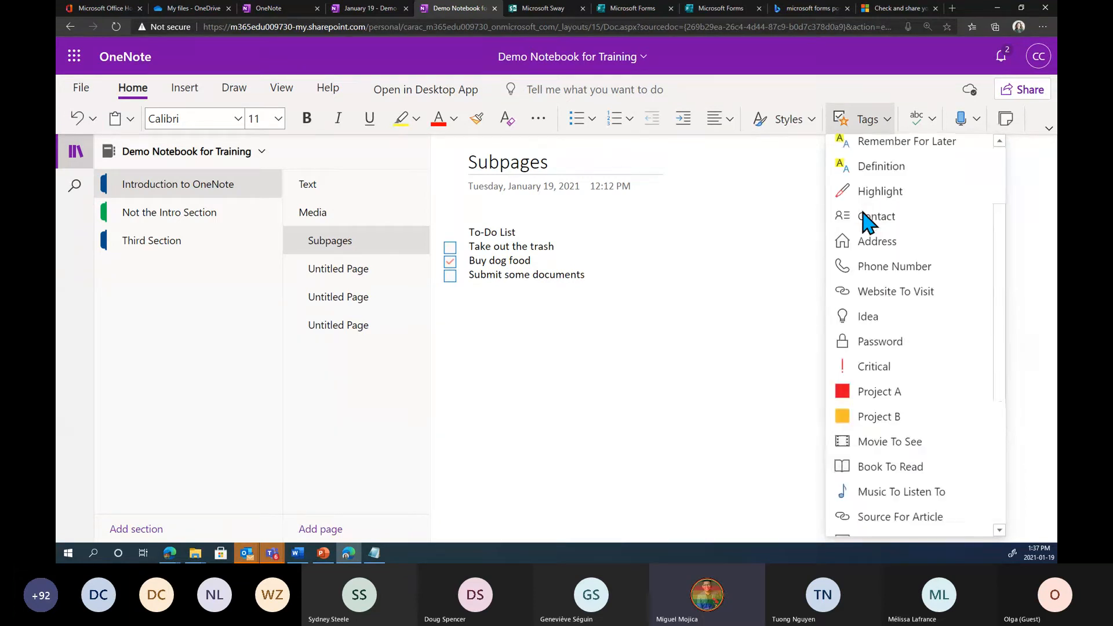
{"action": "scroll", "coordinate": [867, 221], "scroll_direction": "up", "scroll_amount": 6}
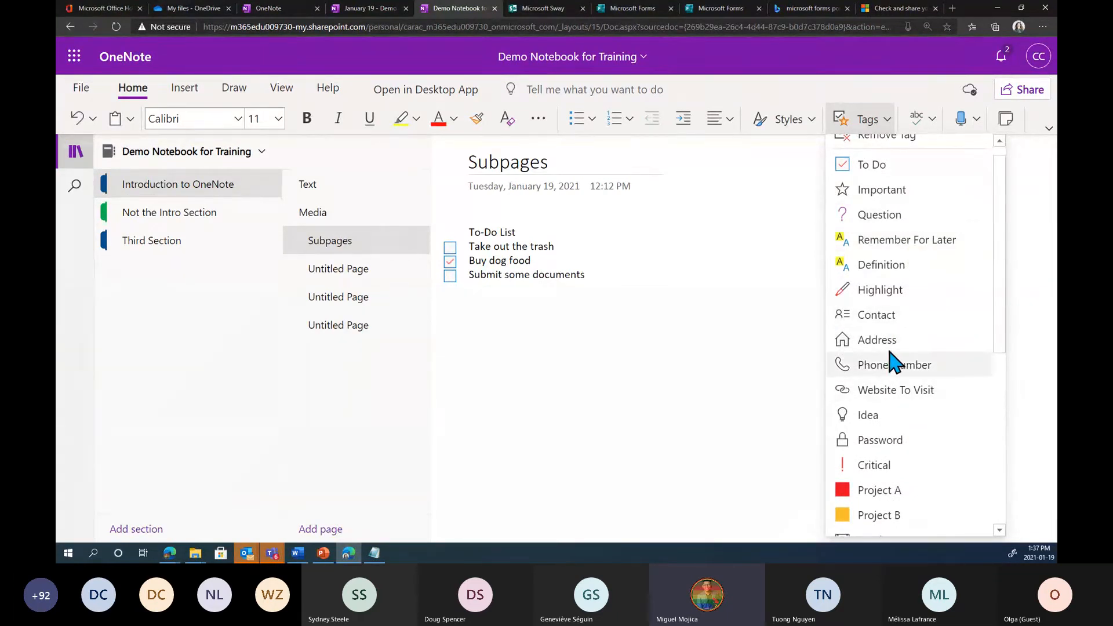
{"action": "left_click", "coordinate": [887, 217]}
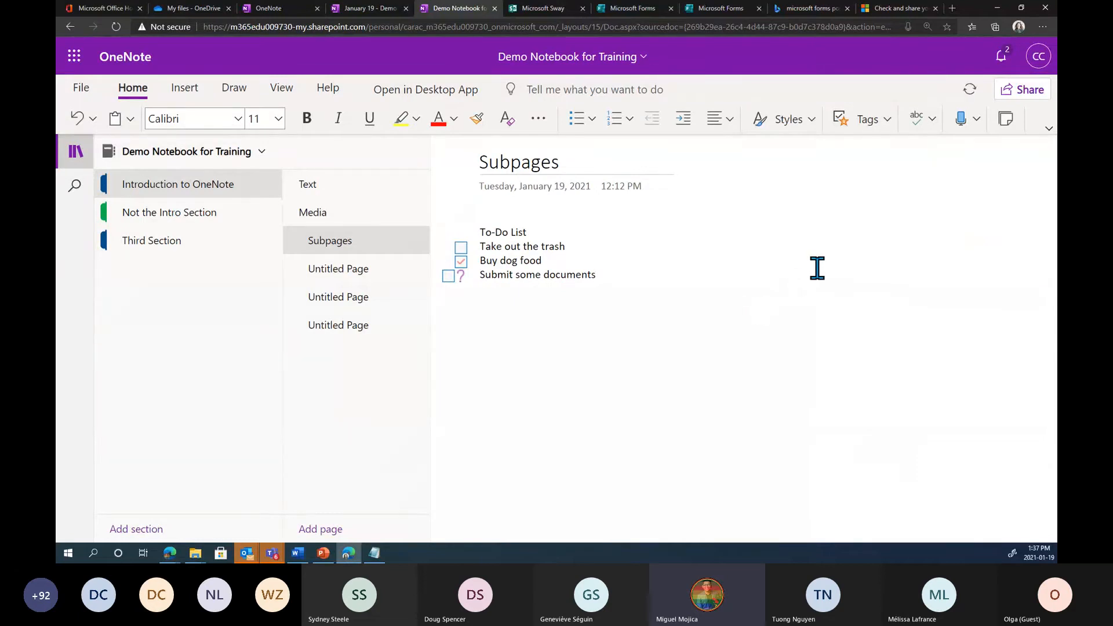
Expand the ribbon to its full layout and collapse it back to the single-line layout.
{"action": "left_click", "coordinate": [888, 129]}
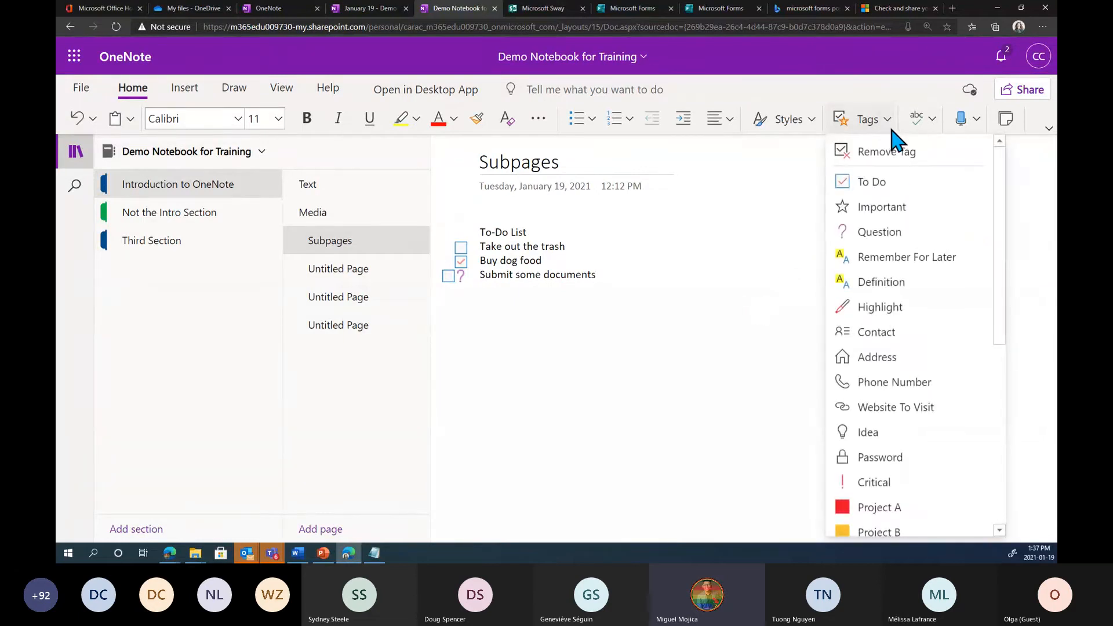
{"action": "left_click", "coordinate": [742, 299]}
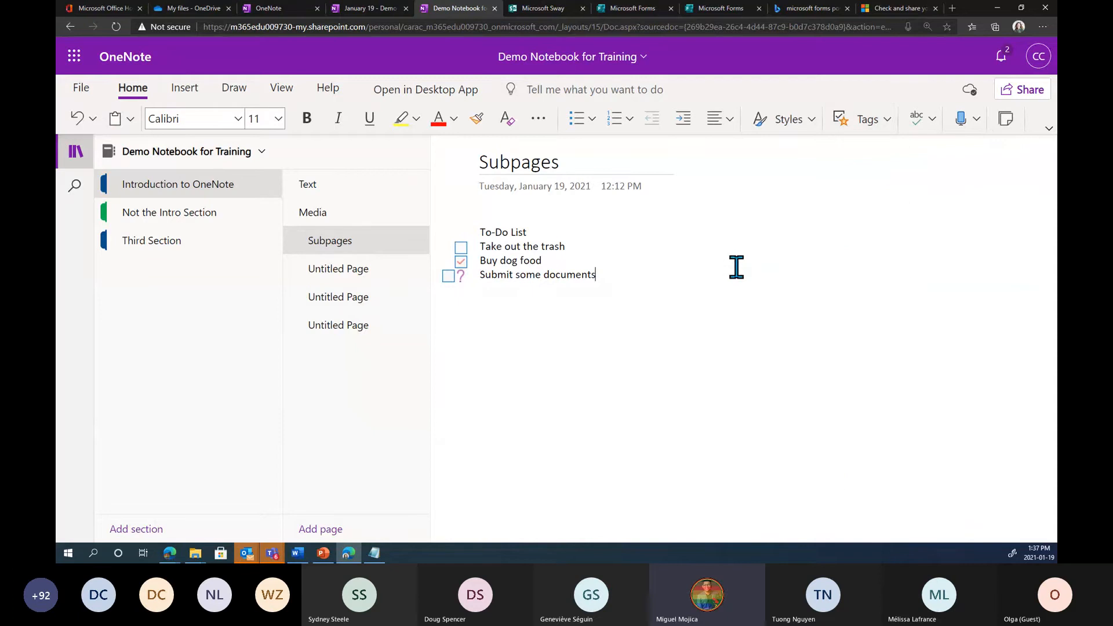
{"action": "left_click", "coordinate": [1049, 129]}
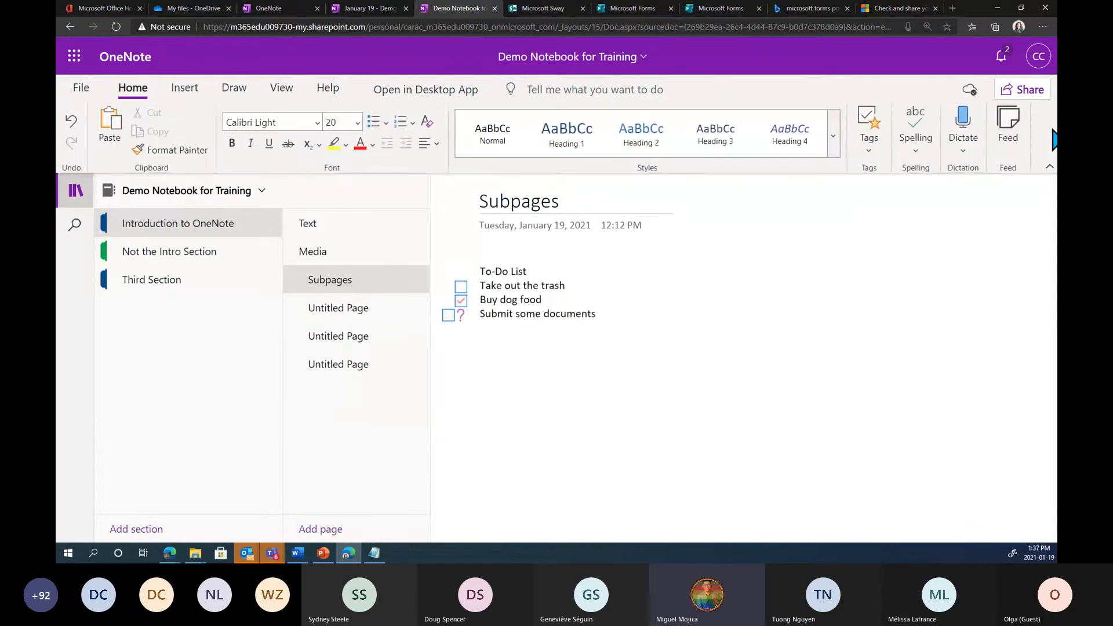
{"action": "left_click", "coordinate": [1046, 167]}
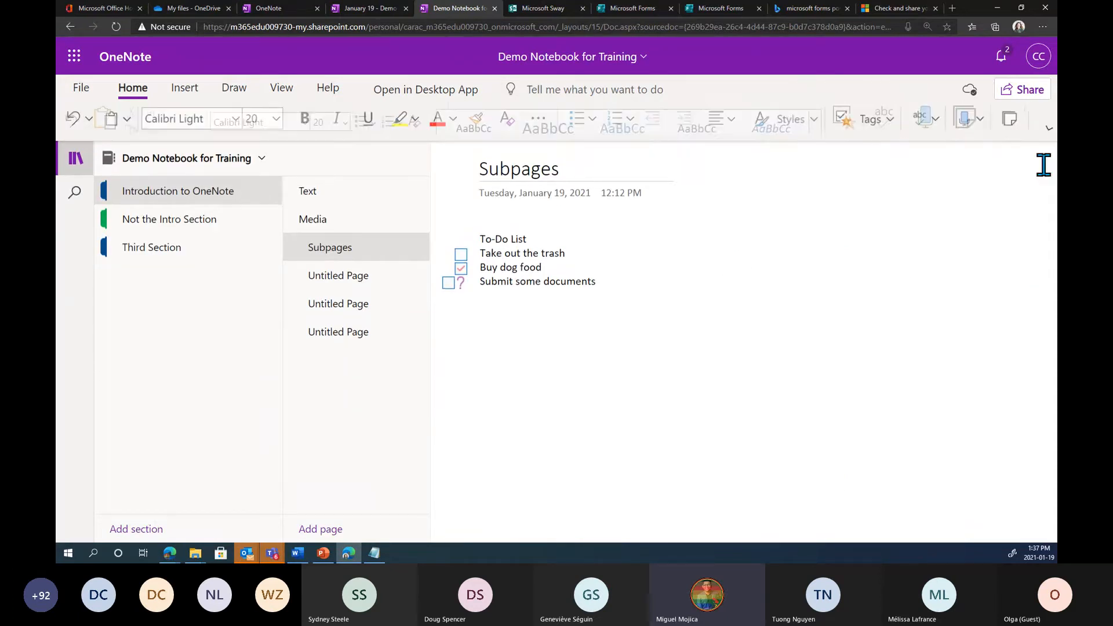
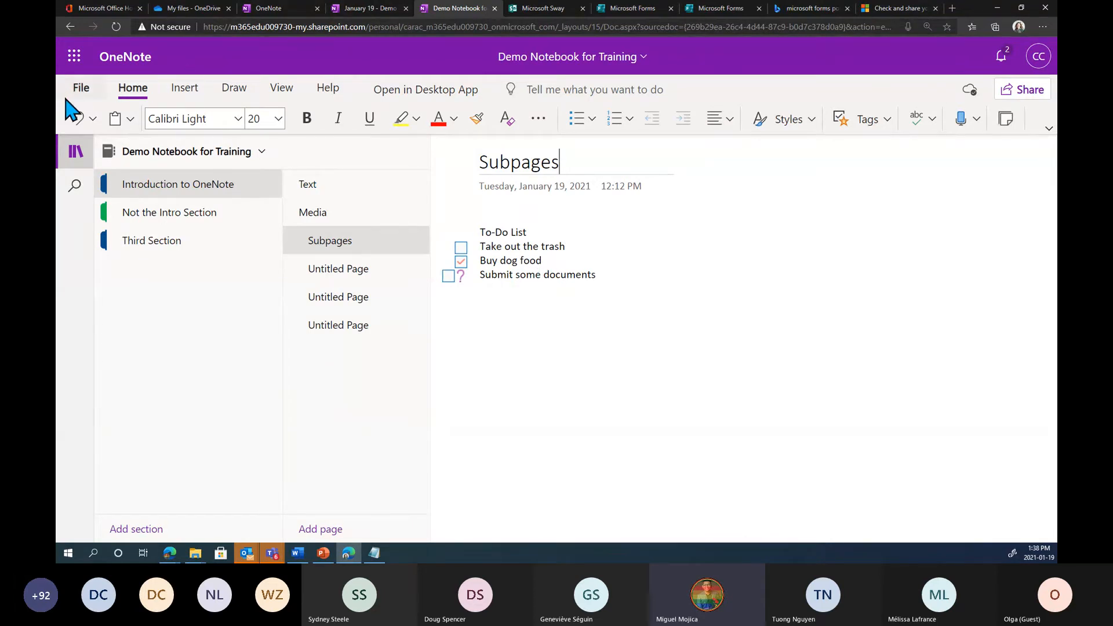
Look at the notebook's file information and check the Subpages page's sync status.
{"action": "left_click", "coordinate": [83, 89]}
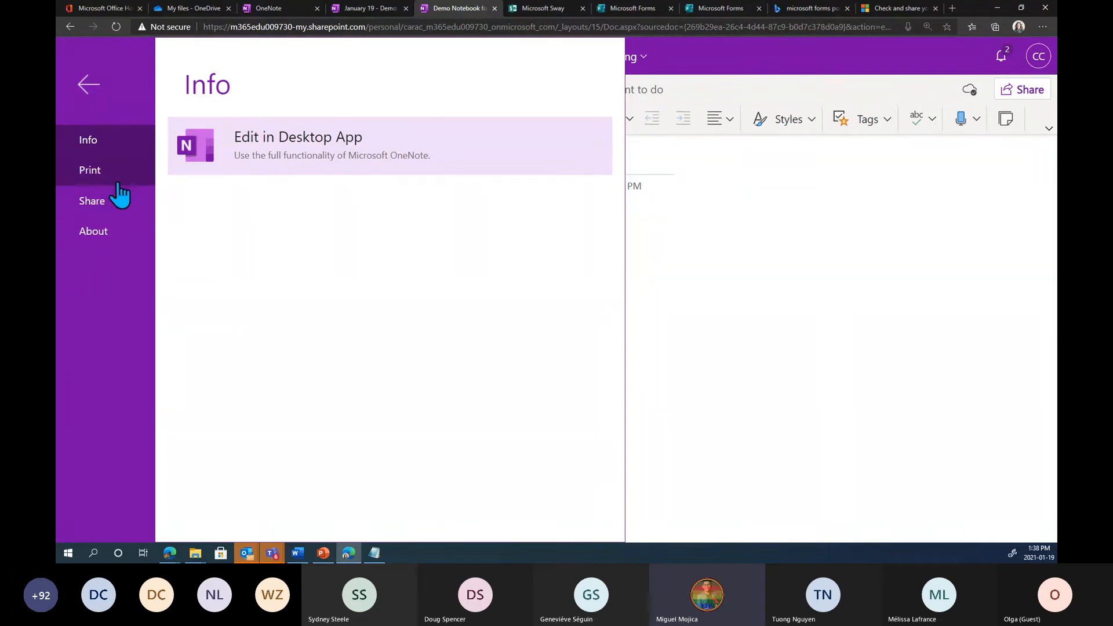
{"action": "left_click", "coordinate": [88, 84]}
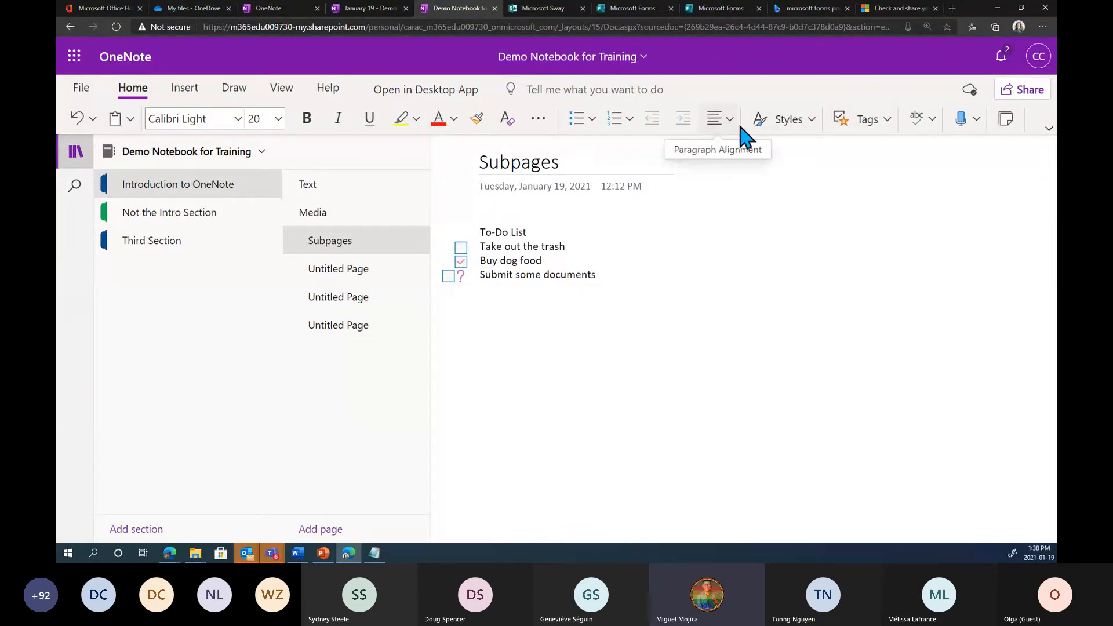
{"action": "left_click", "coordinate": [977, 98]}
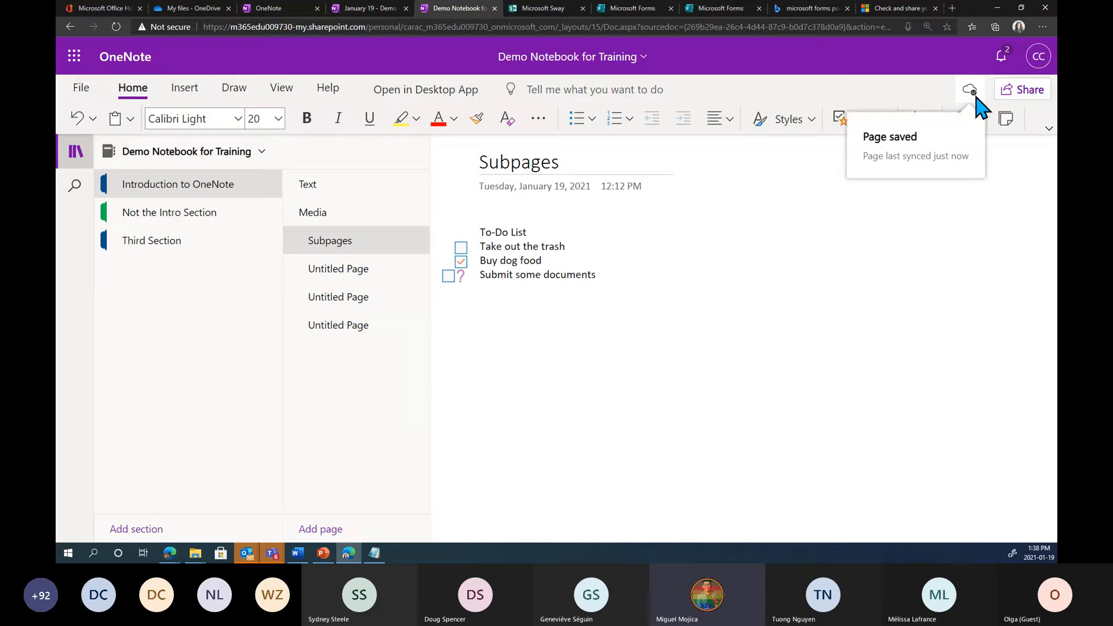
{"action": "left_click", "coordinate": [834, 258]}
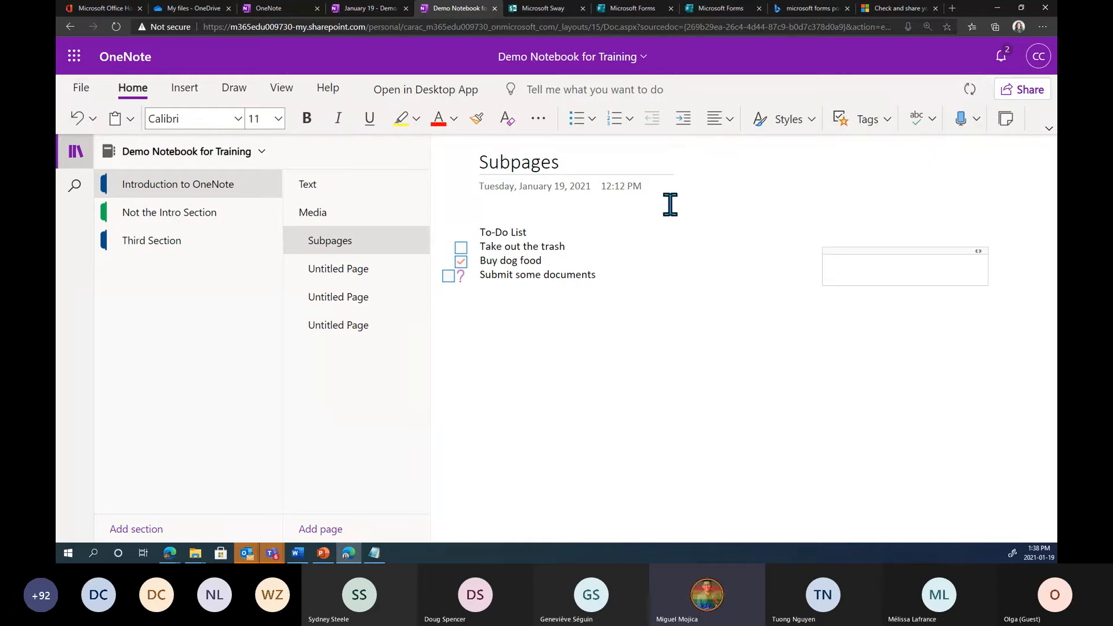
{"action": "left_click", "coordinate": [620, 209]}
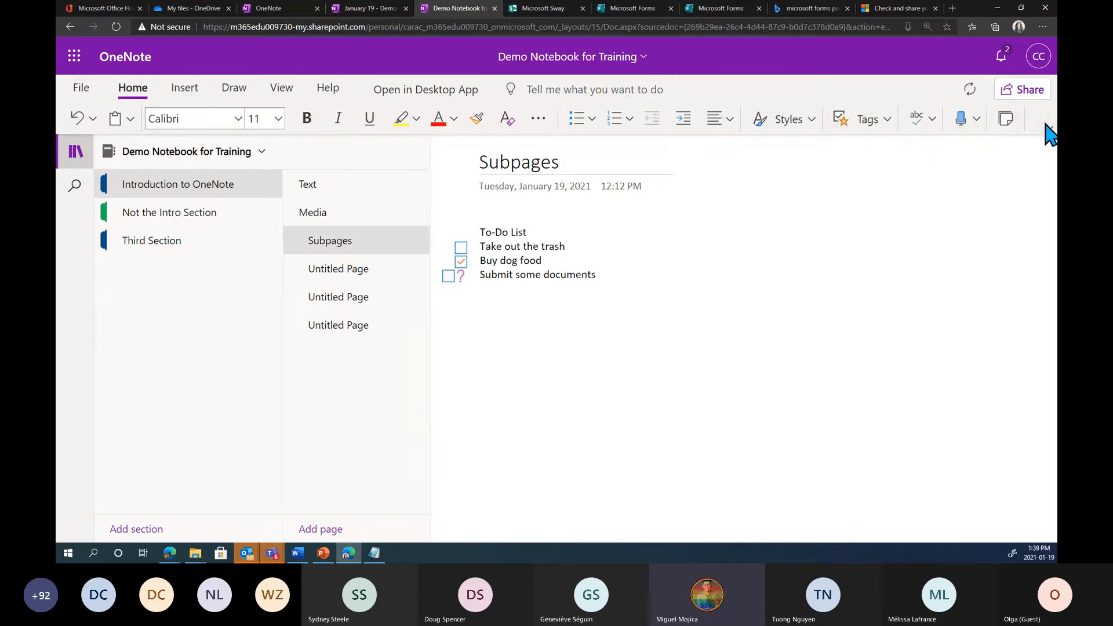
{"action": "left_click", "coordinate": [618, 96]}
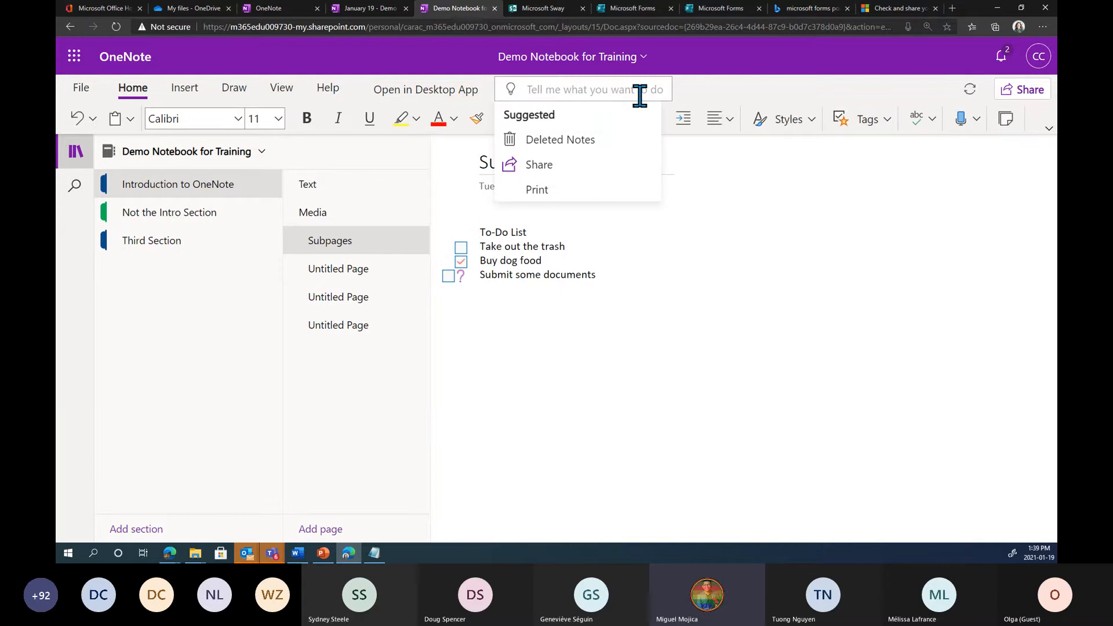
{"action": "left_click", "coordinate": [800, 266]}
{"action": "left_click", "coordinate": [230, 91]}
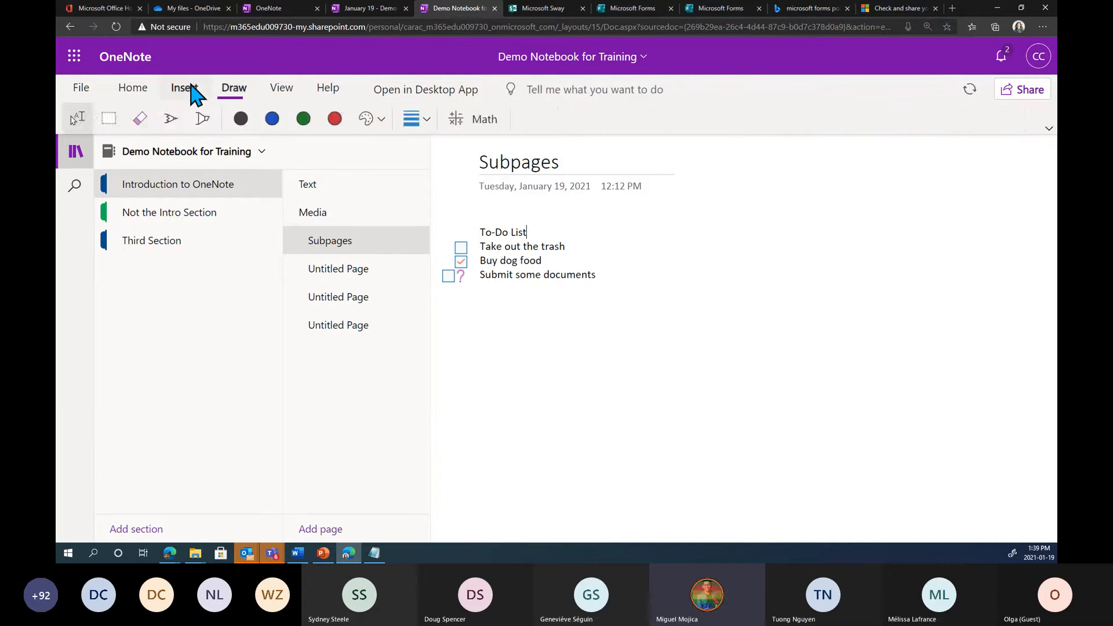
{"action": "left_click", "coordinate": [174, 93]}
{"action": "left_click", "coordinate": [131, 88]}
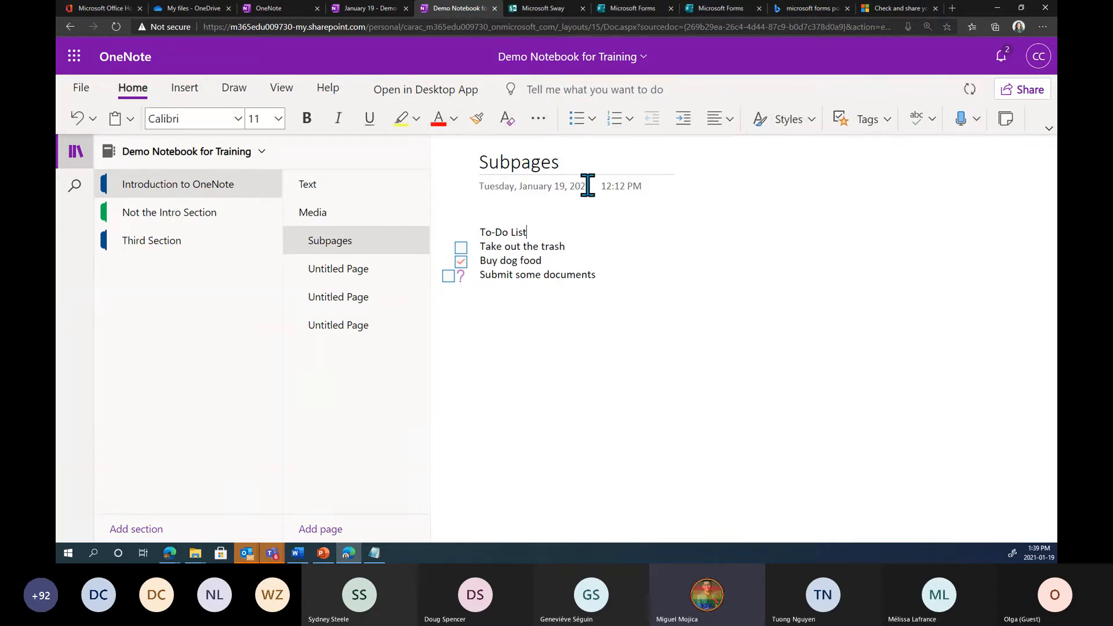
{"action": "left_click", "coordinate": [81, 88]}
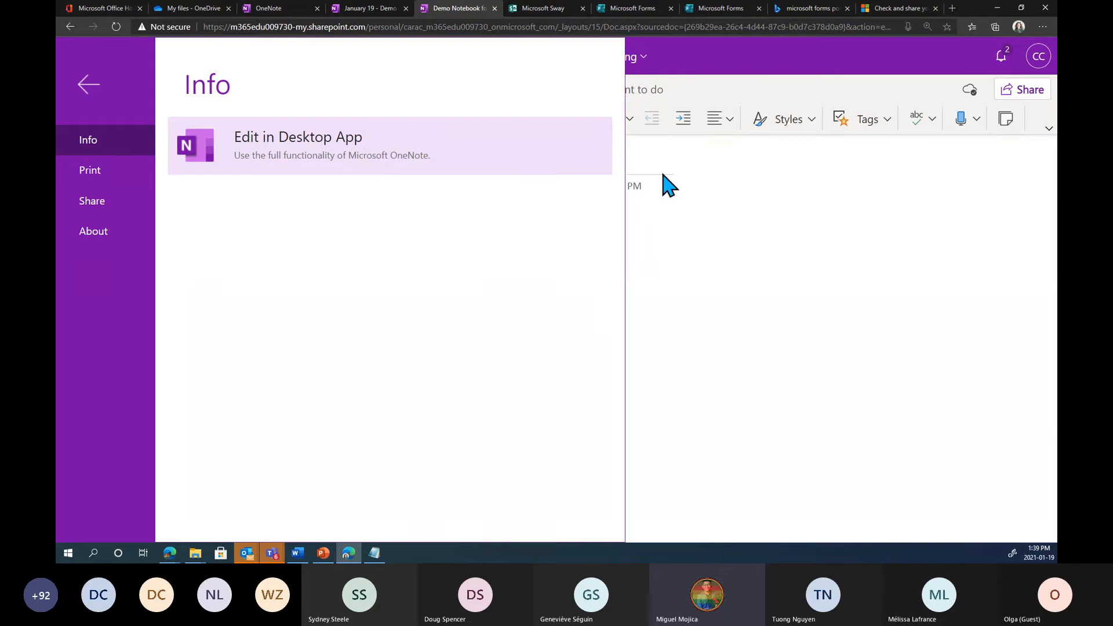
{"action": "left_click", "coordinate": [692, 190]}
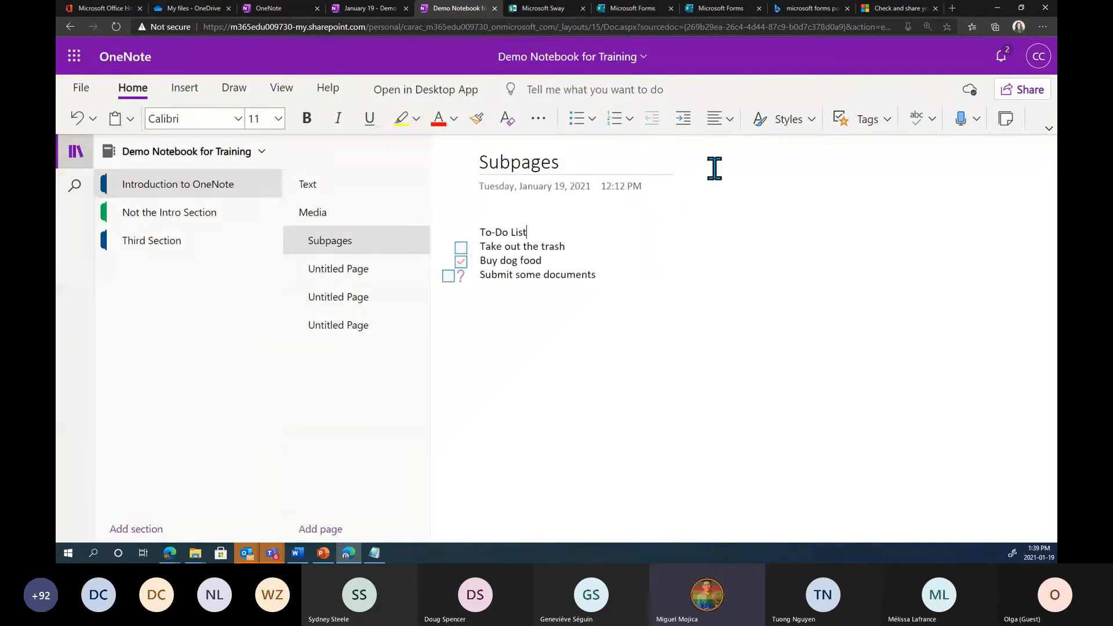
{"action": "left_click", "coordinate": [878, 121]}
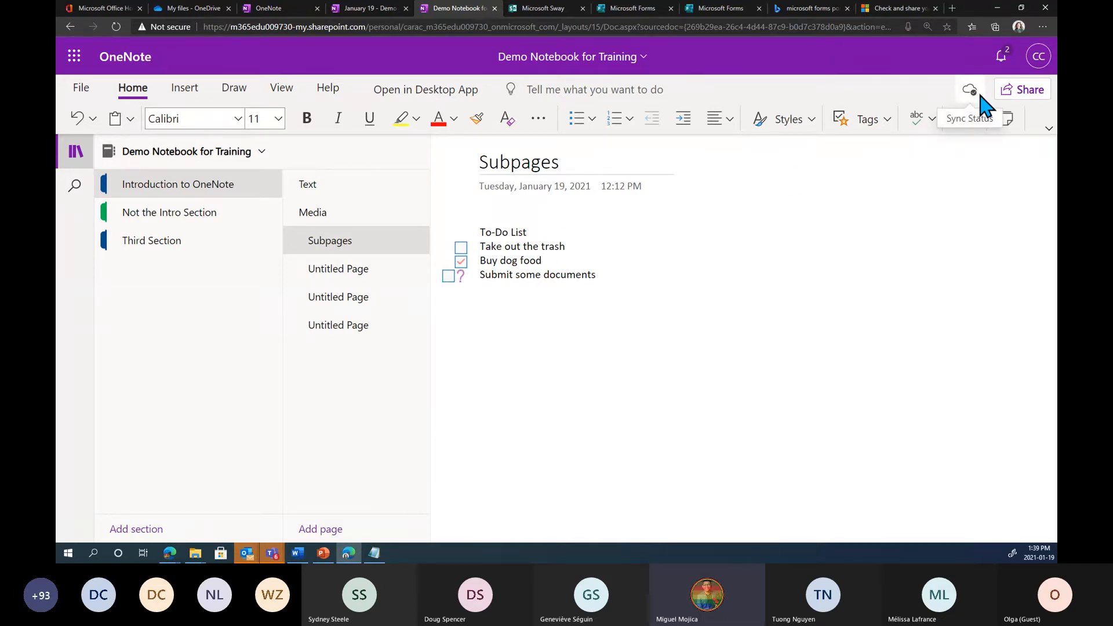
Show the list of available notebooks, including January 19 - Demo Notebook, and return to Demo Notebook for Training.
{"action": "left_click", "coordinate": [255, 162]}
{"action": "left_click", "coordinate": [208, 161]}
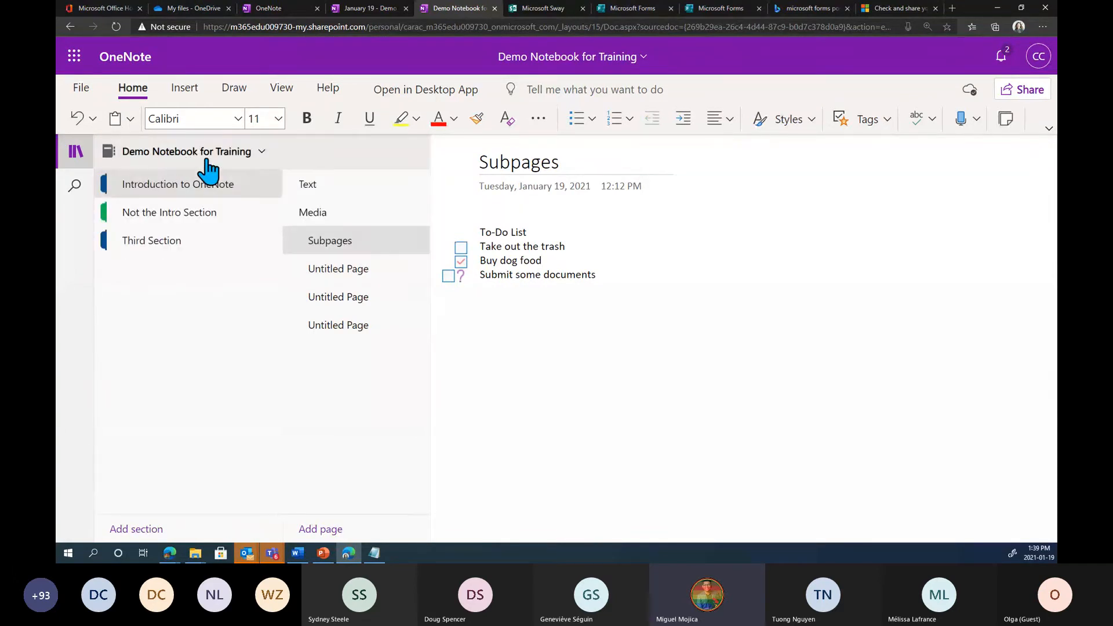
{"action": "left_click", "coordinate": [246, 164]}
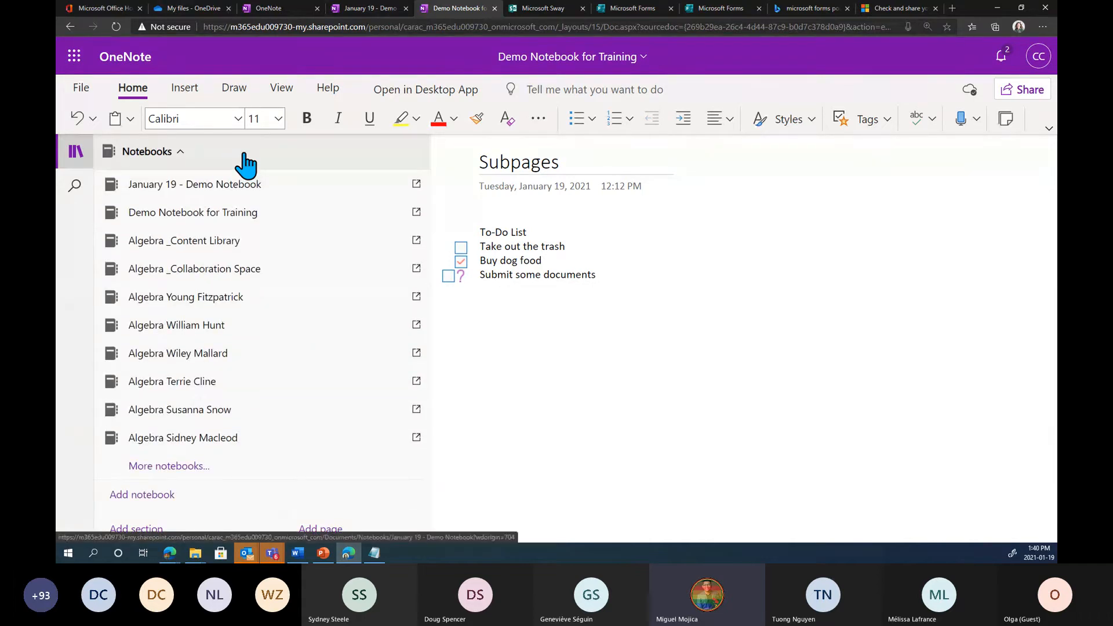
{"action": "left_click", "coordinate": [206, 212]}
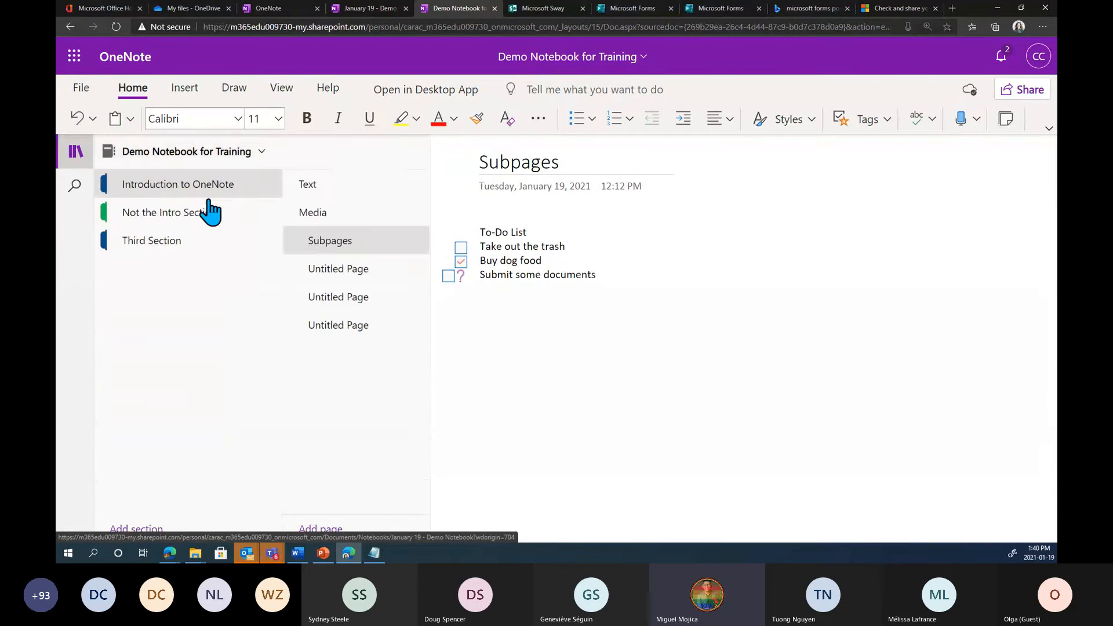
{"action": "left_click", "coordinate": [221, 167]}
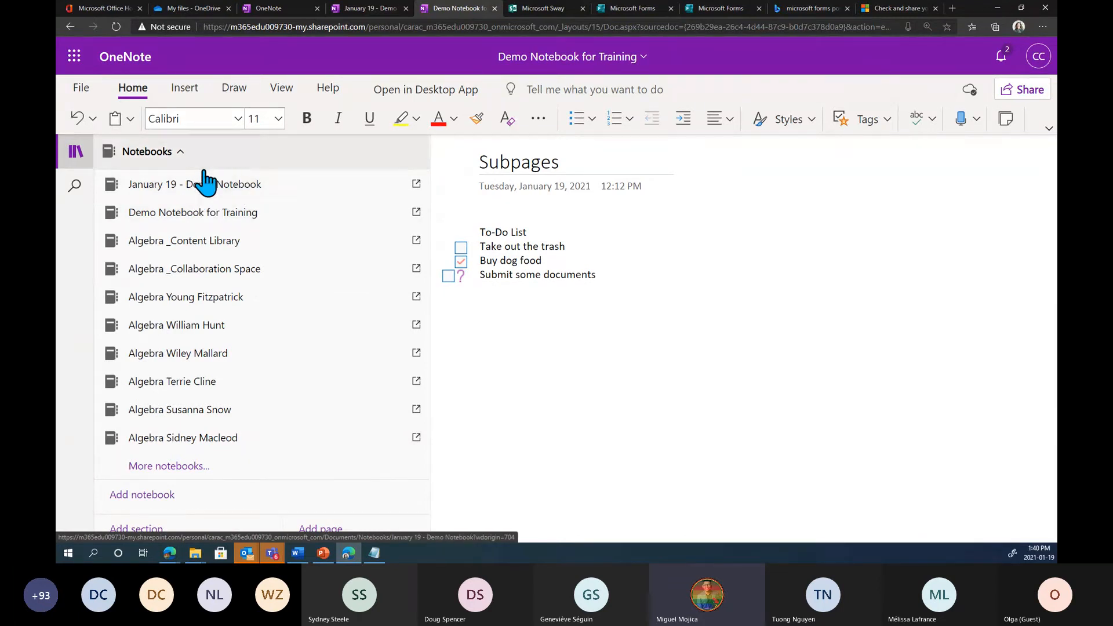
{"action": "left_click", "coordinate": [229, 200]}
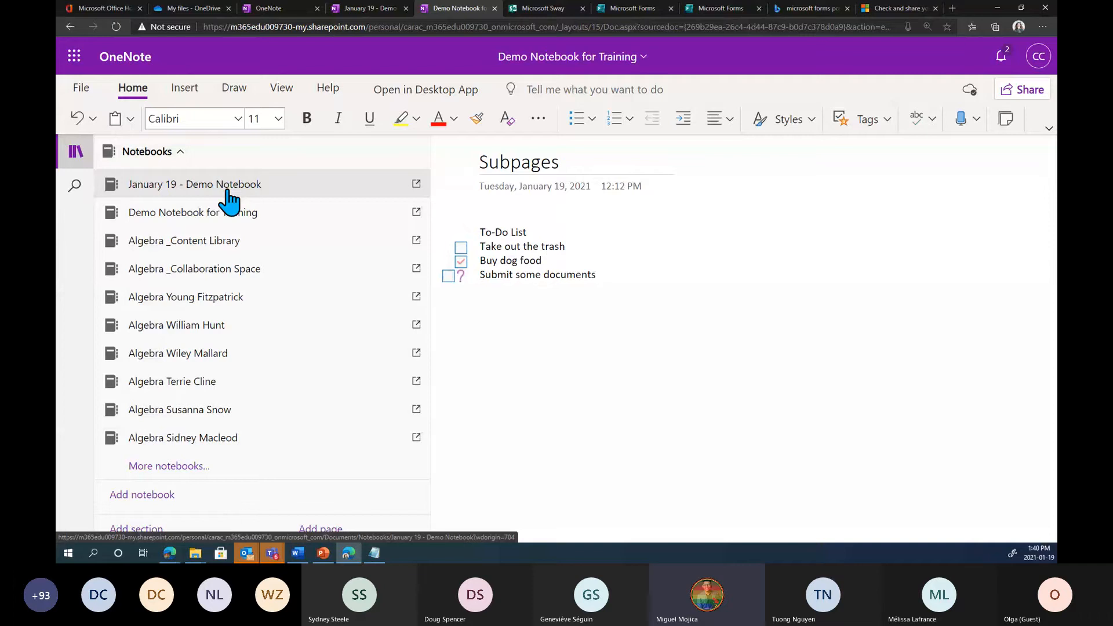
{"action": "left_click", "coordinate": [556, 267]}
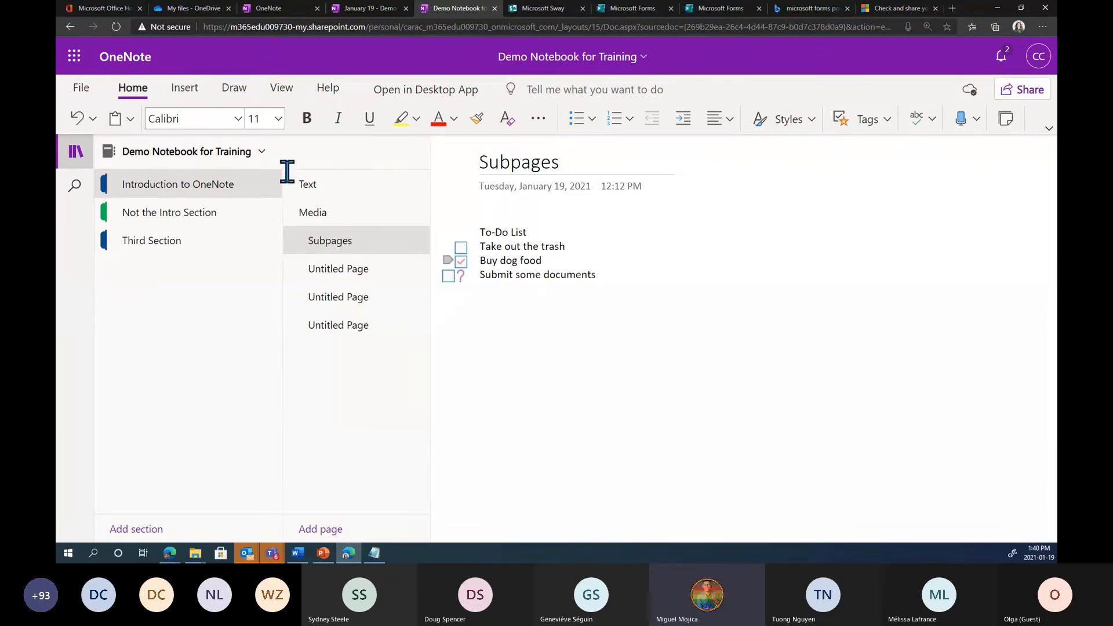
Move the Demo Notebook for Training browser tab directly beside the OneDrive tab.
{"action": "left_click", "coordinate": [197, 12]}
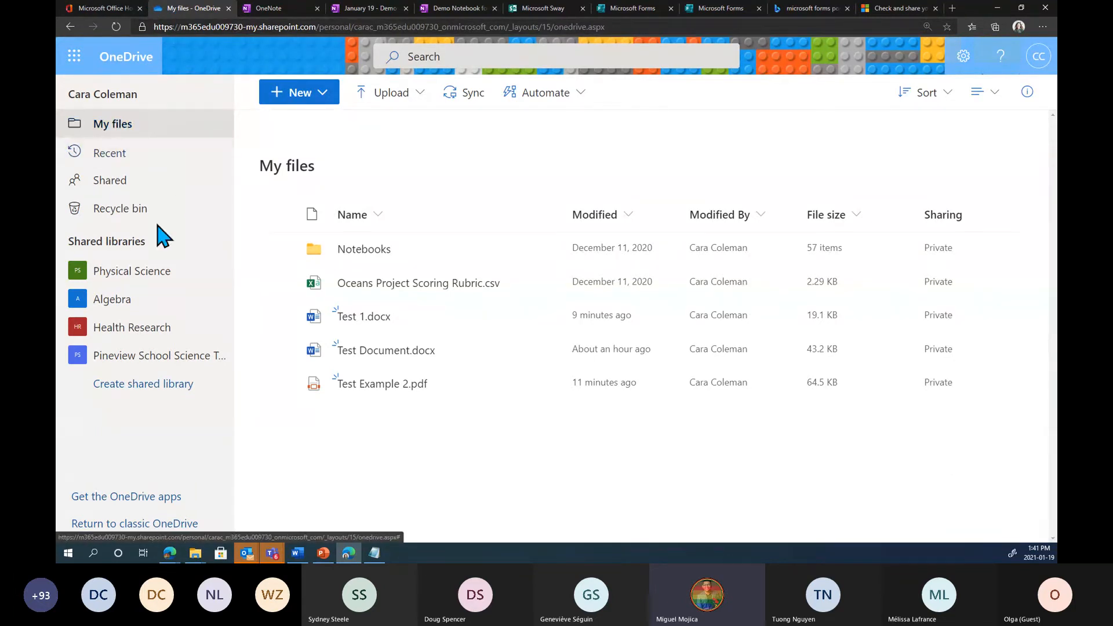
{"action": "left_click", "coordinate": [295, 10]}
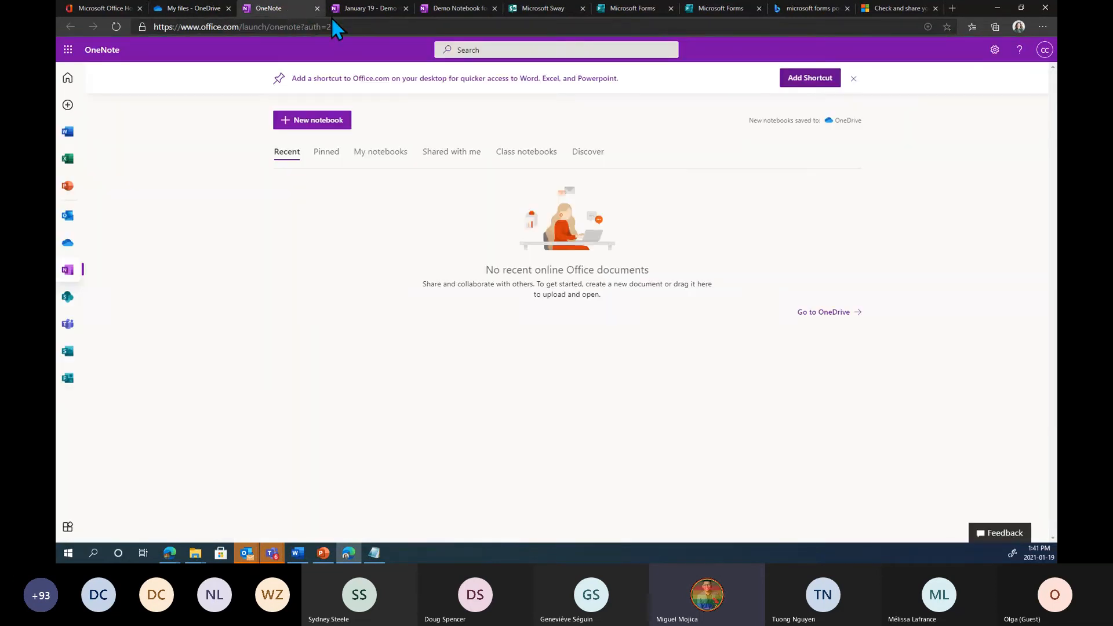
{"action": "left_click", "coordinate": [354, 11]}
{"action": "left_click", "coordinate": [423, 12]}
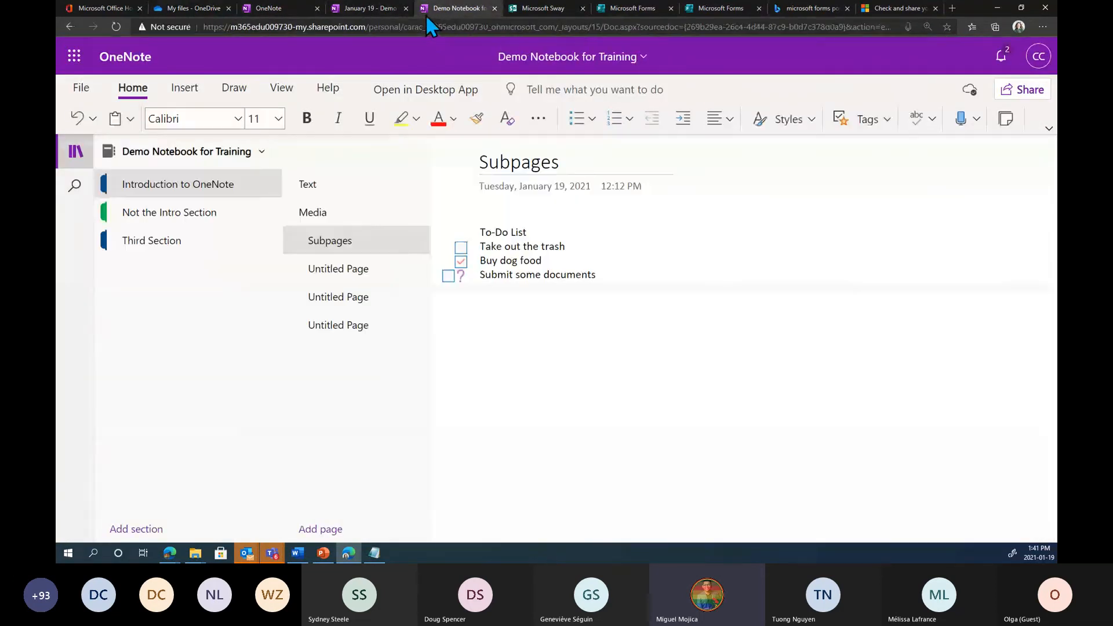
{"action": "left_click_drag", "start_coordinate": [399, 10], "coordinate": [276, 5]}
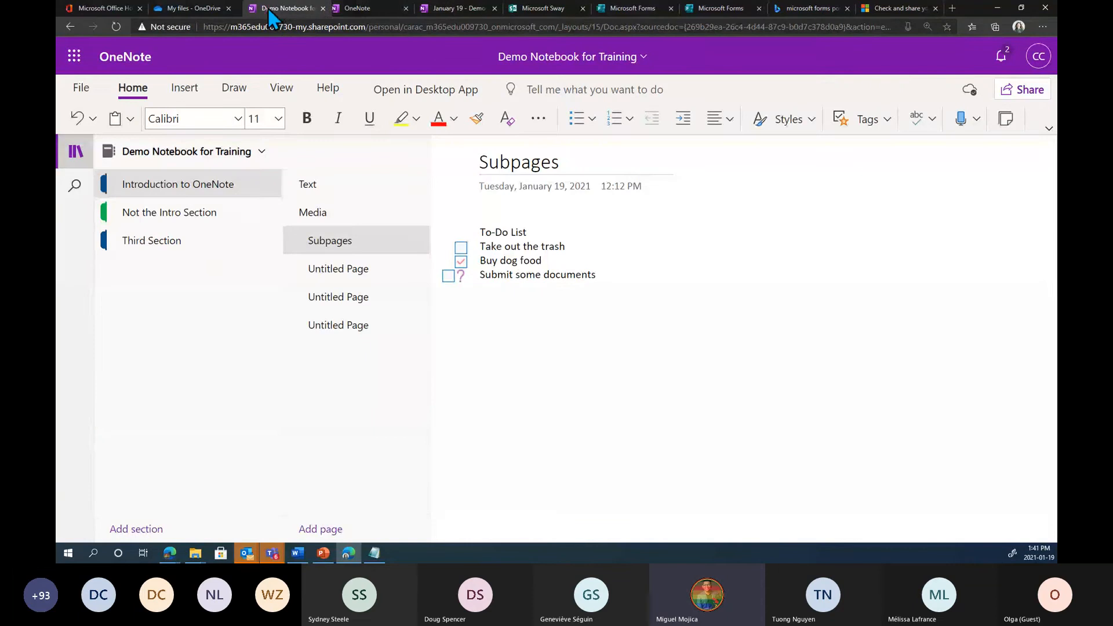
Switch to OneDrive, open the Notebooks folder and find Demo Notebook for Training among the stored notebooks.
{"action": "left_click", "coordinate": [195, 13]}
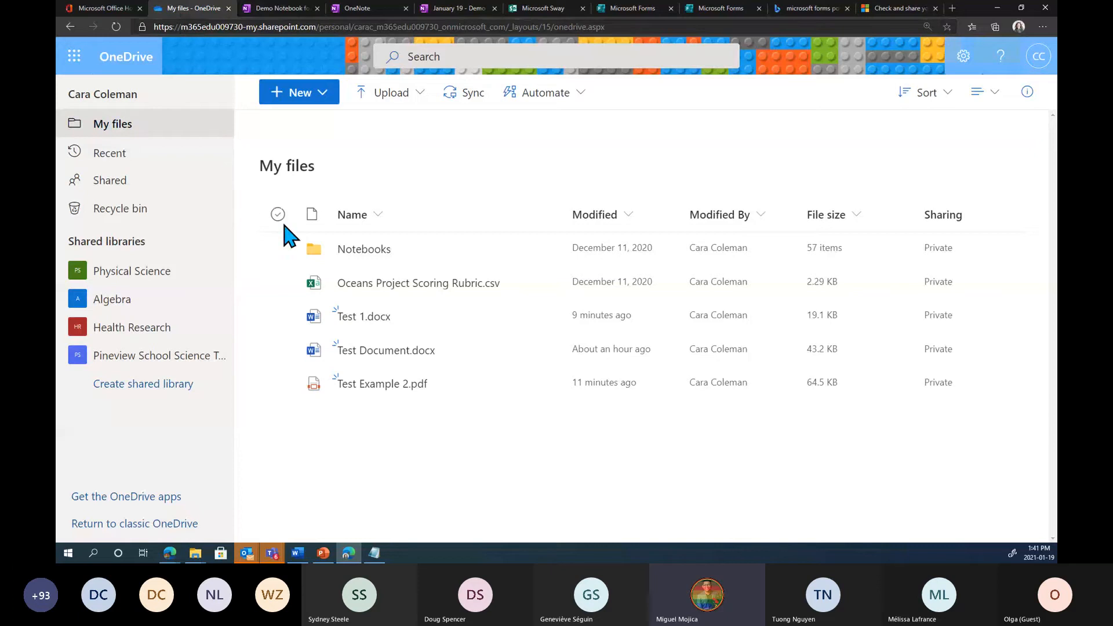
{"action": "left_click", "coordinate": [360, 255]}
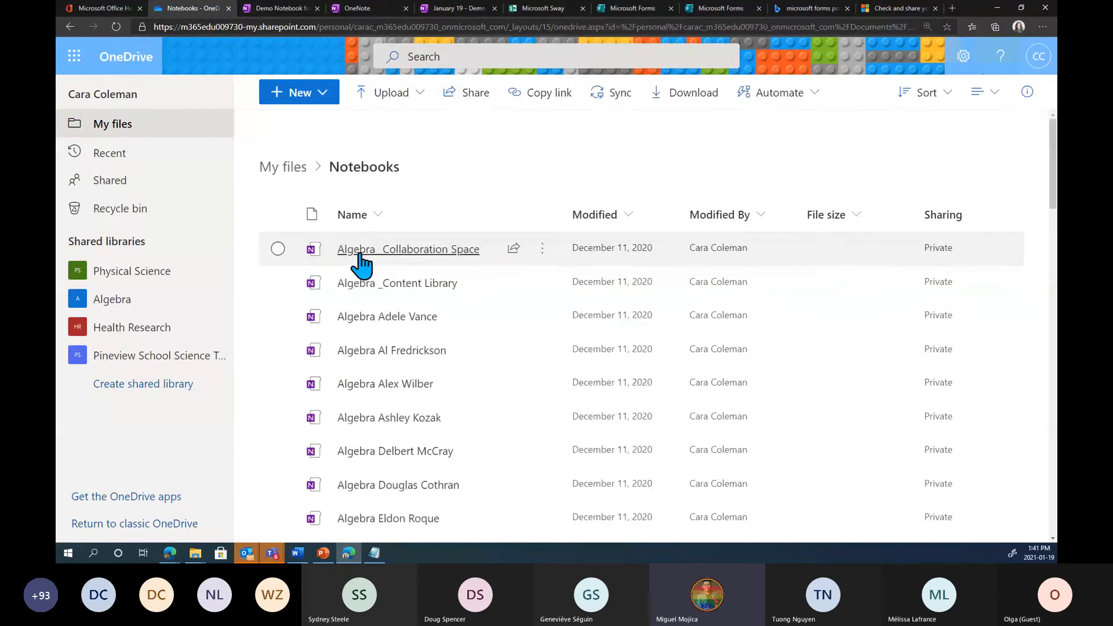
{"action": "scroll", "coordinate": [370, 267], "scroll_direction": "down", "scroll_amount": 1}
{"action": "scroll", "coordinate": [369, 263], "scroll_direction": "down", "scroll_amount": 15}
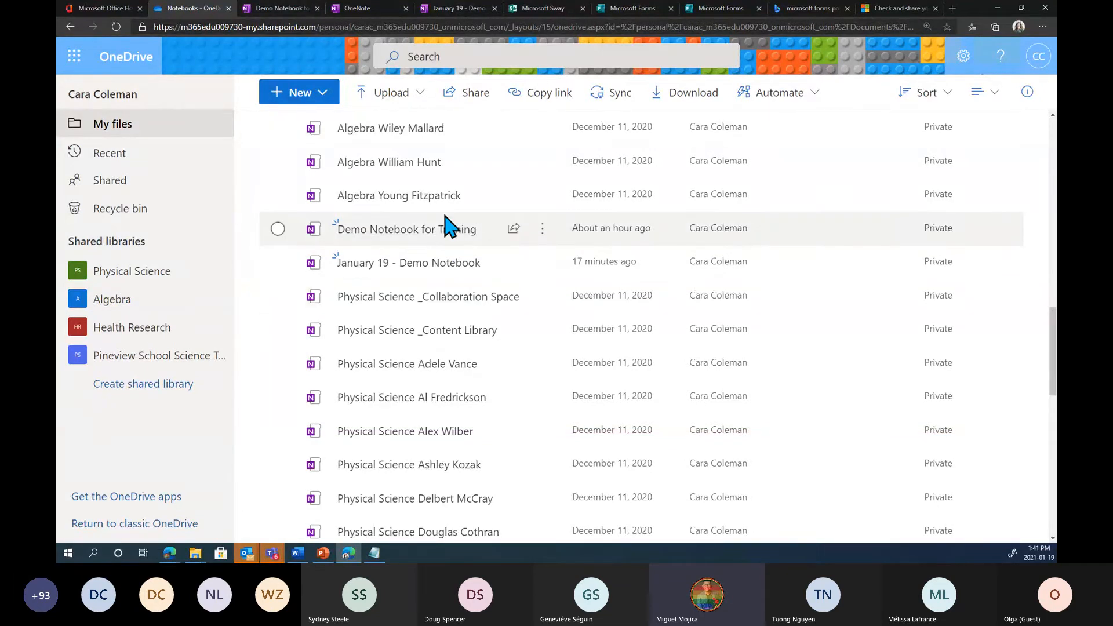
Close the browser tabs for Demo Notebook for Training, the OneNote start page and January 19 - Demo Notebook.
{"action": "left_click", "coordinate": [302, 9]}
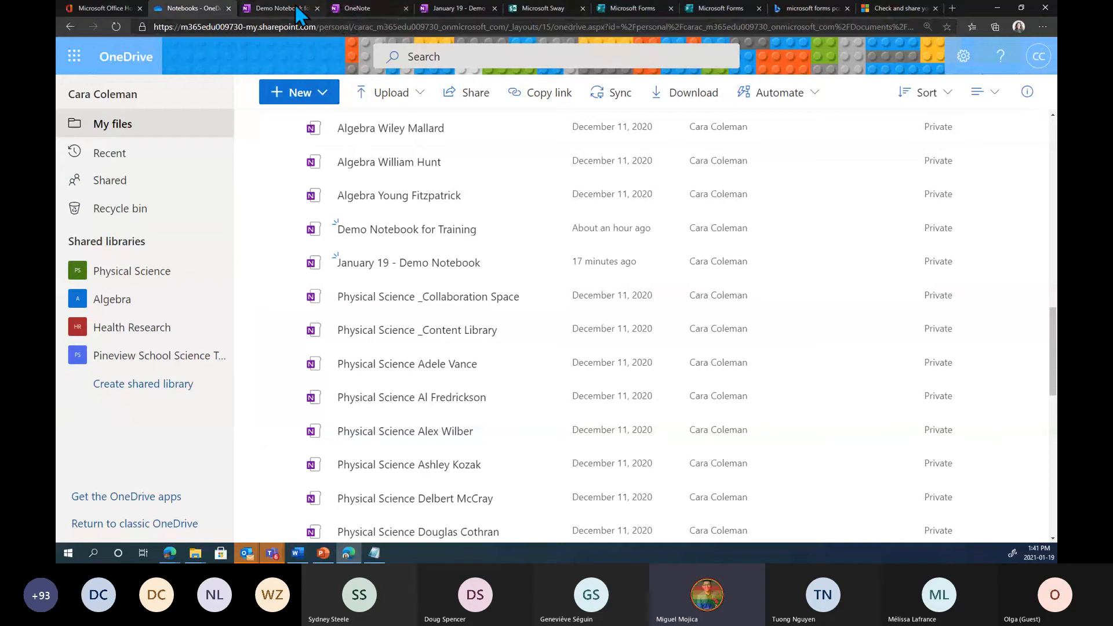
{"action": "left_click", "coordinate": [333, 15]}
{"action": "left_click", "coordinate": [319, 8]}
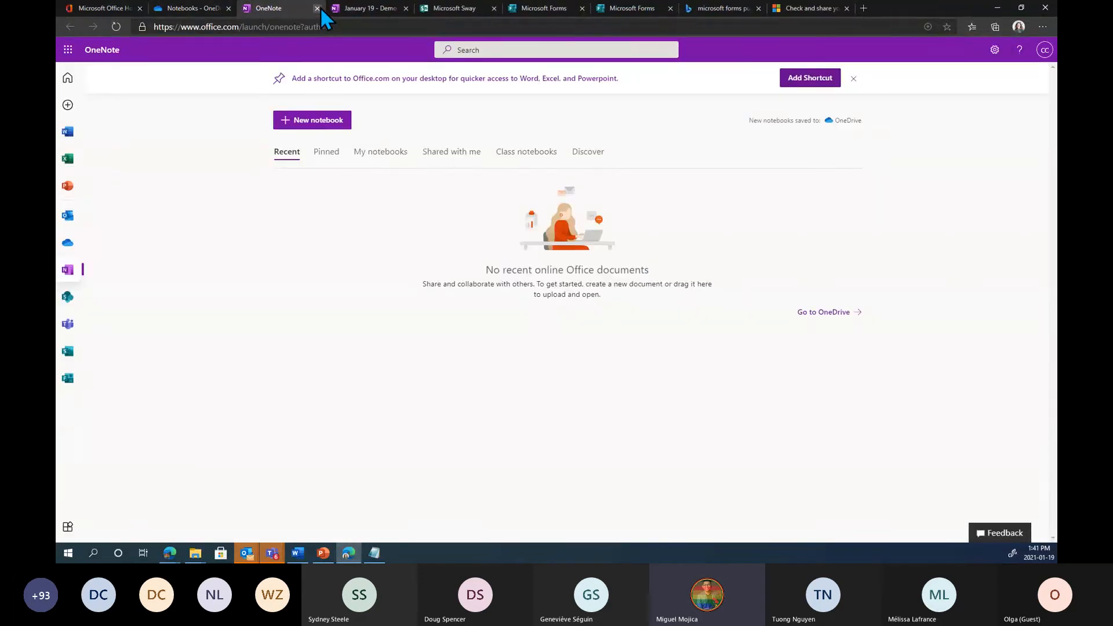
{"action": "left_click", "coordinate": [320, 7]}
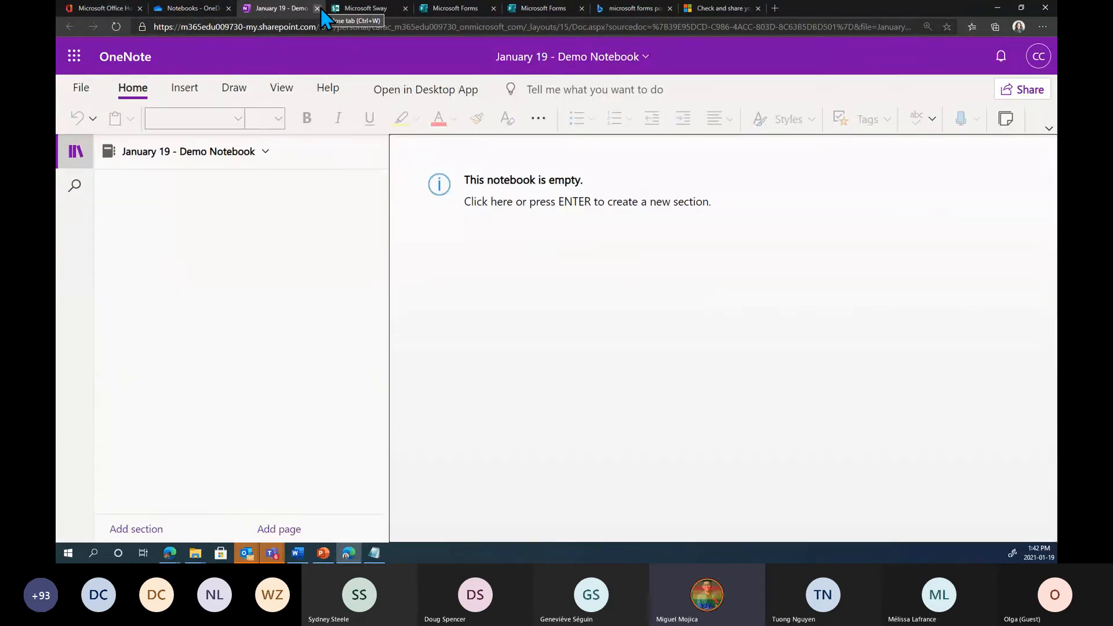
{"action": "left_click", "coordinate": [317, 8]}
Switch to Microsoft Sway and enlarge its start page by two browser zoom levels.
{"action": "left_click", "coordinate": [194, 8]}
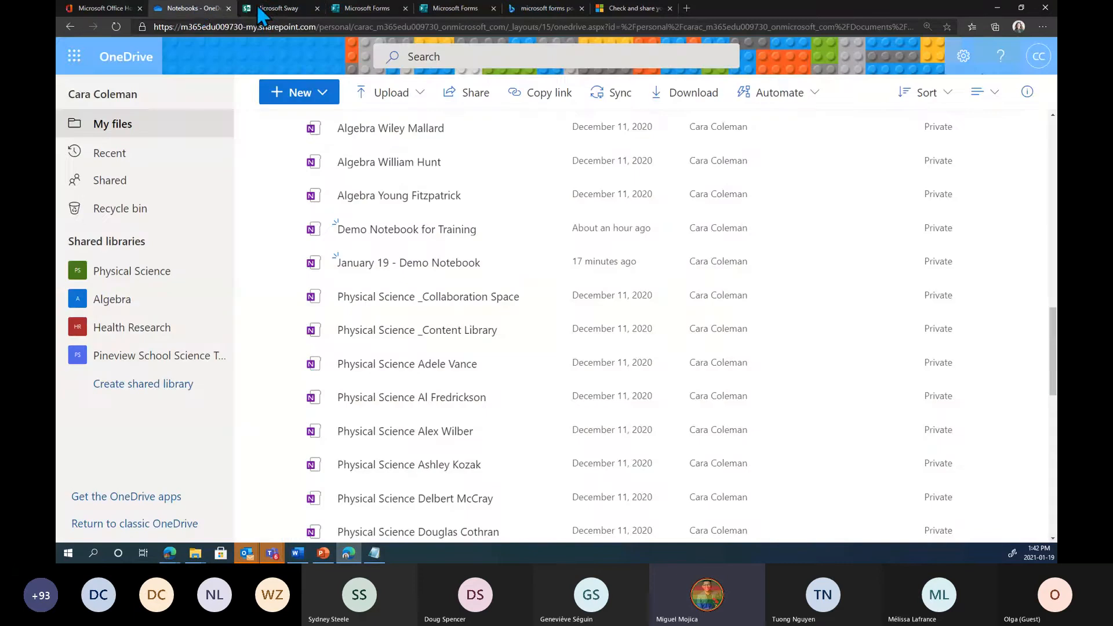
{"action": "left_click", "coordinate": [262, 10]}
{"action": "left_click", "coordinate": [102, 12]}
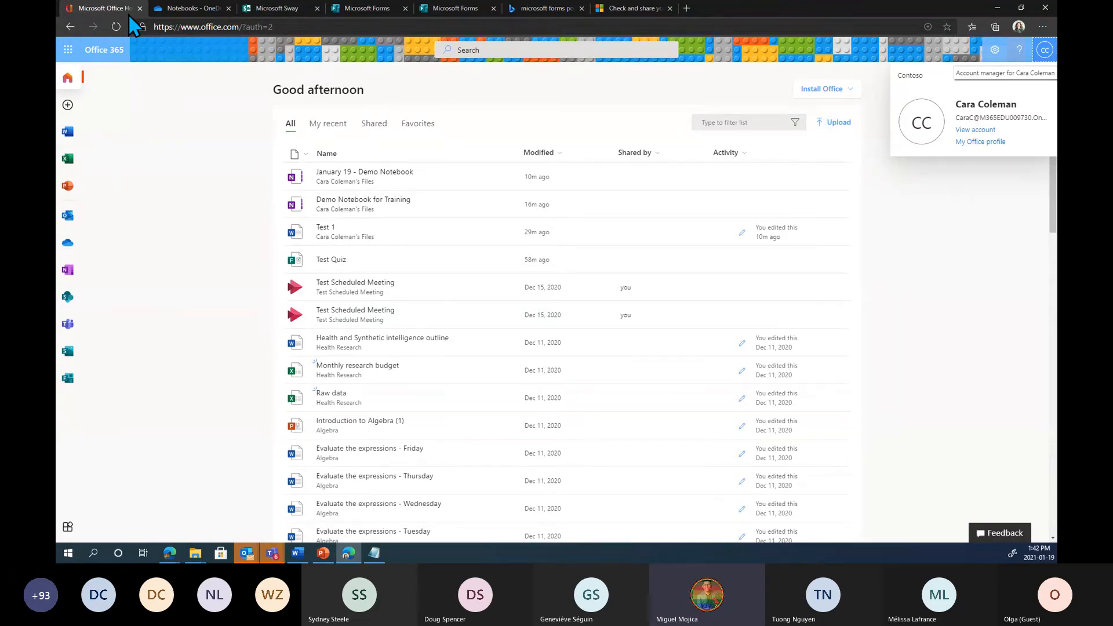
{"action": "left_click", "coordinate": [273, 7]}
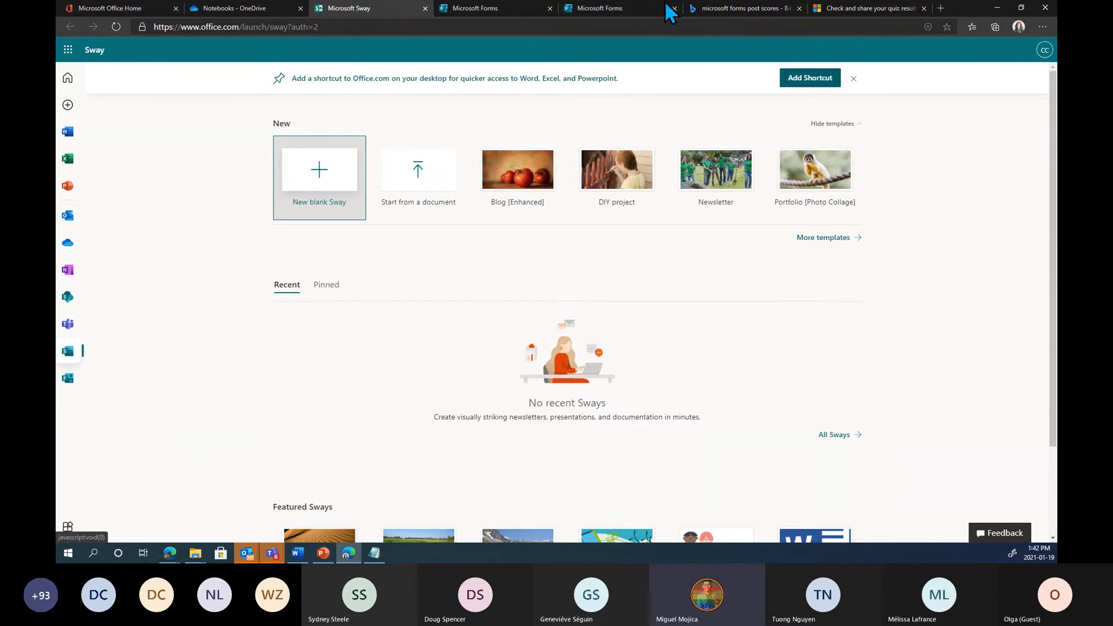
{"action": "left_click", "coordinate": [1042, 26]}
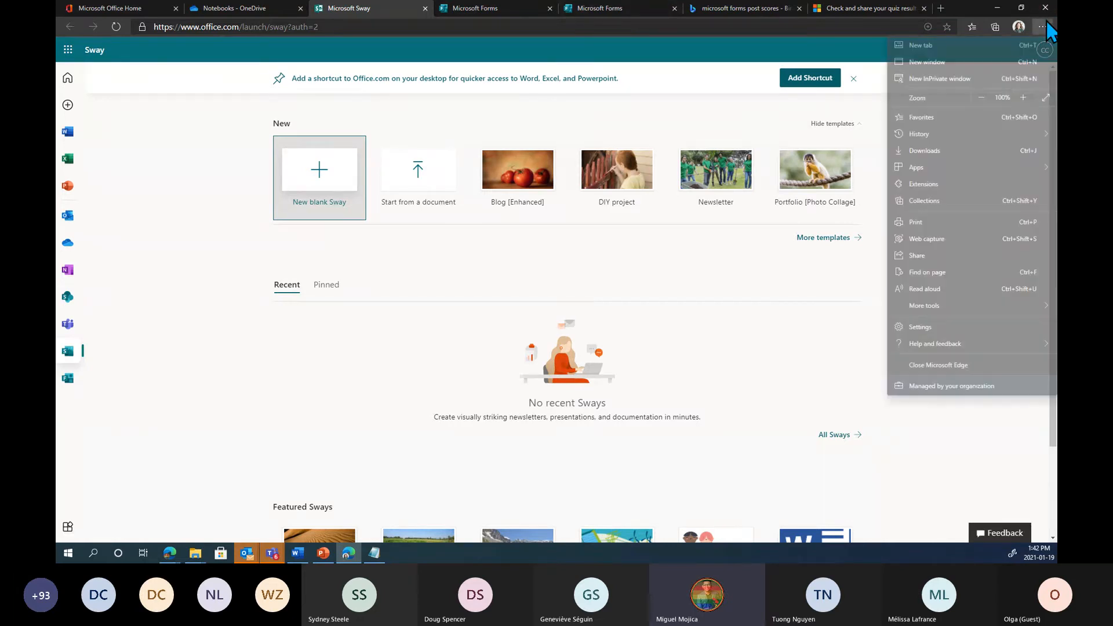
{"action": "left_click", "coordinate": [1023, 97]}
{"action": "left_click", "coordinate": [1023, 97]}
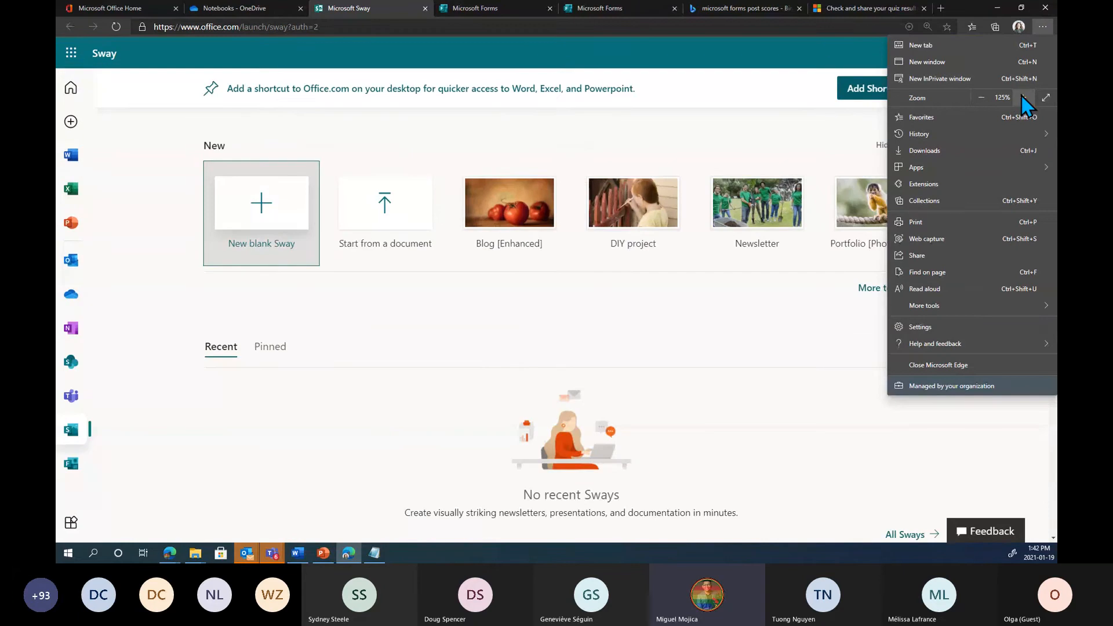
{"action": "left_click", "coordinate": [729, 380]}
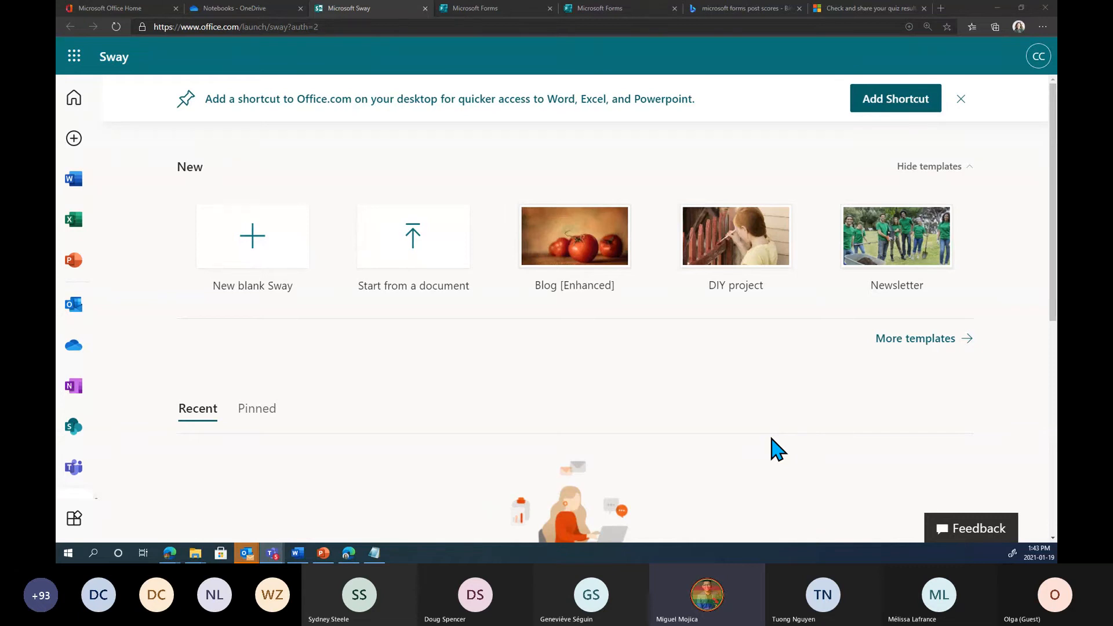
Create a new blank Sway.
{"action": "left_click", "coordinate": [281, 250]}
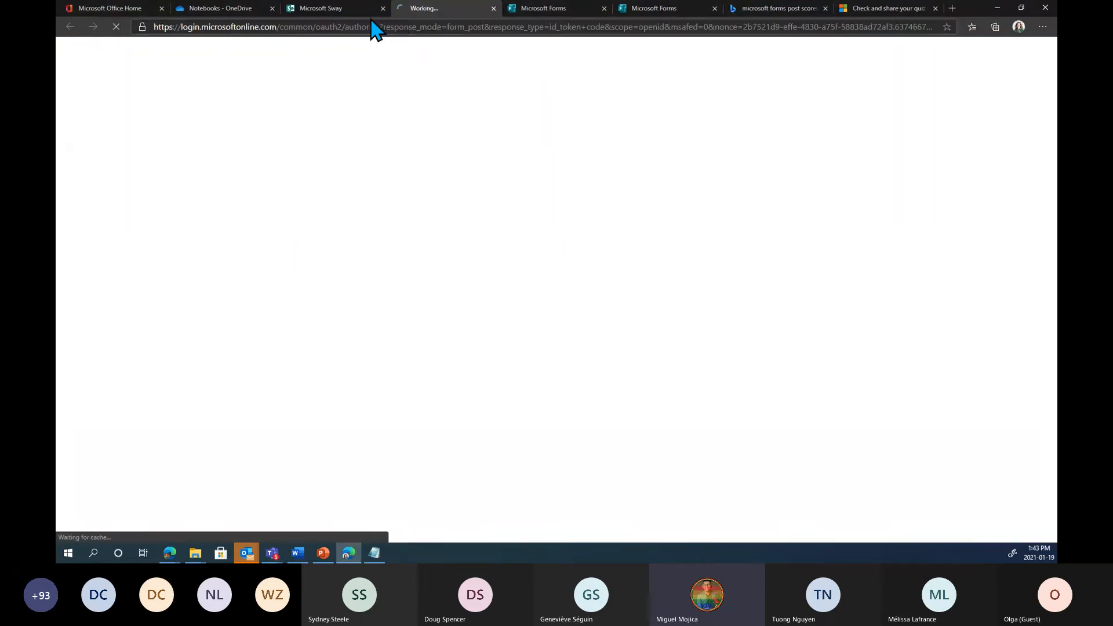
Locate Sway in the Office 365 app launcher from the Office home page, and return to the new blank Sway.
{"action": "left_click", "coordinate": [310, 9]}
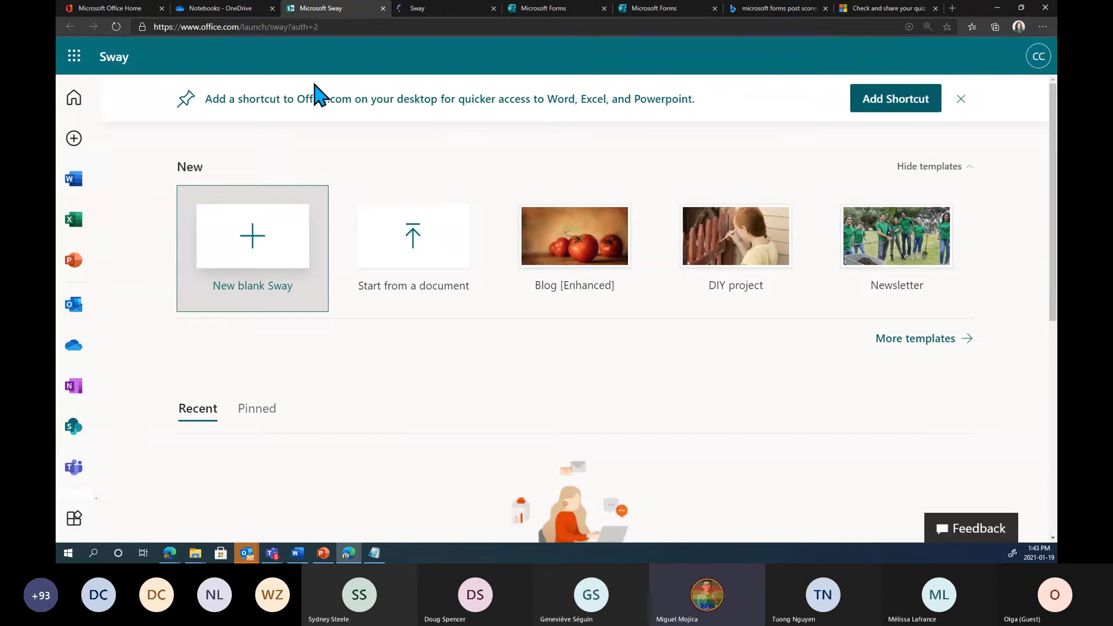
{"action": "left_click", "coordinate": [130, 13]}
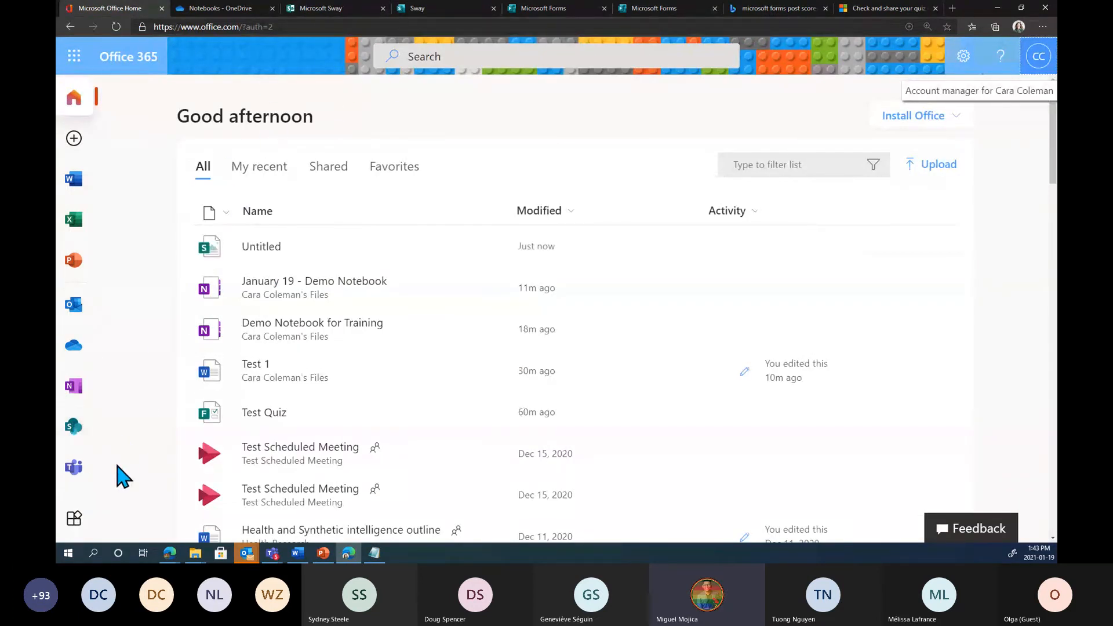
{"action": "left_click", "coordinate": [75, 57]}
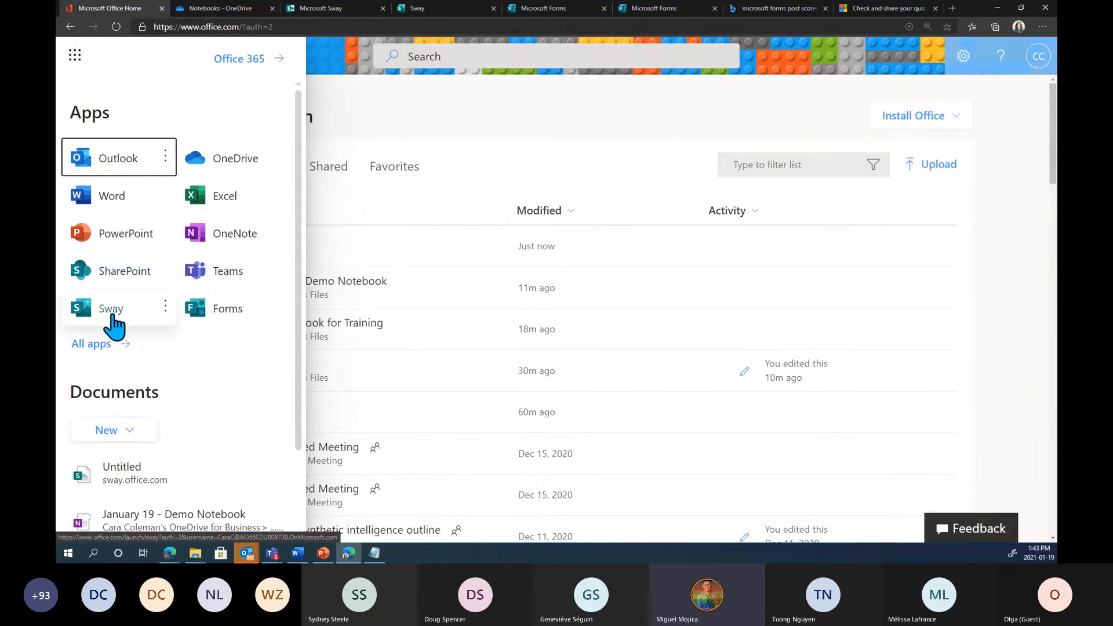
{"action": "left_click", "coordinate": [350, 114]}
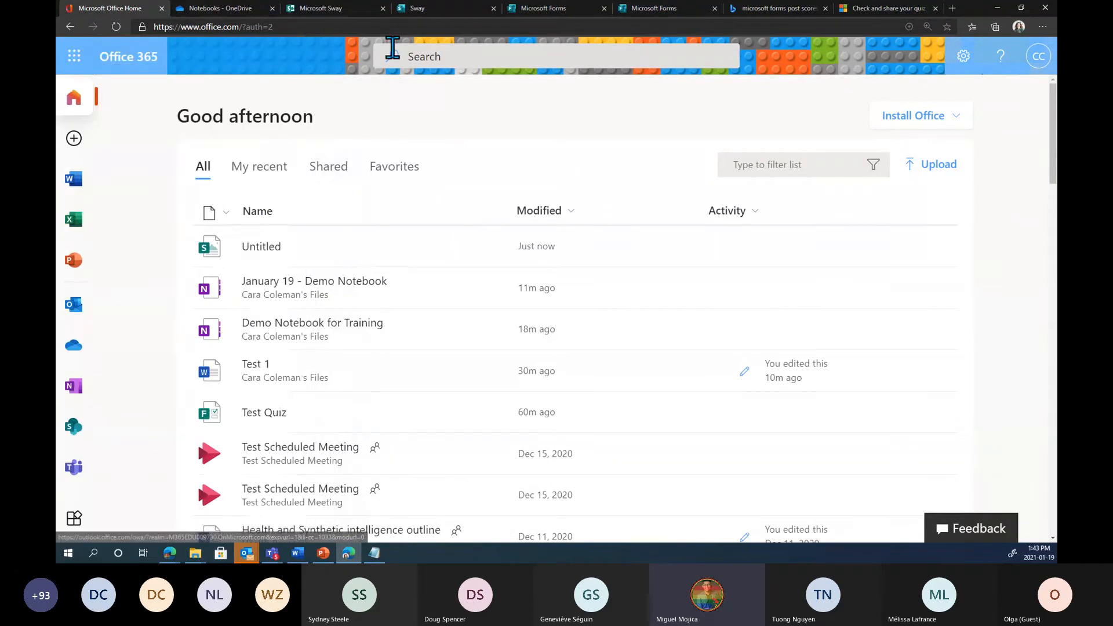
{"action": "left_click", "coordinate": [451, 23]}
{"action": "left_click", "coordinate": [450, 13]}
{"action": "left_click", "coordinate": [360, 11]}
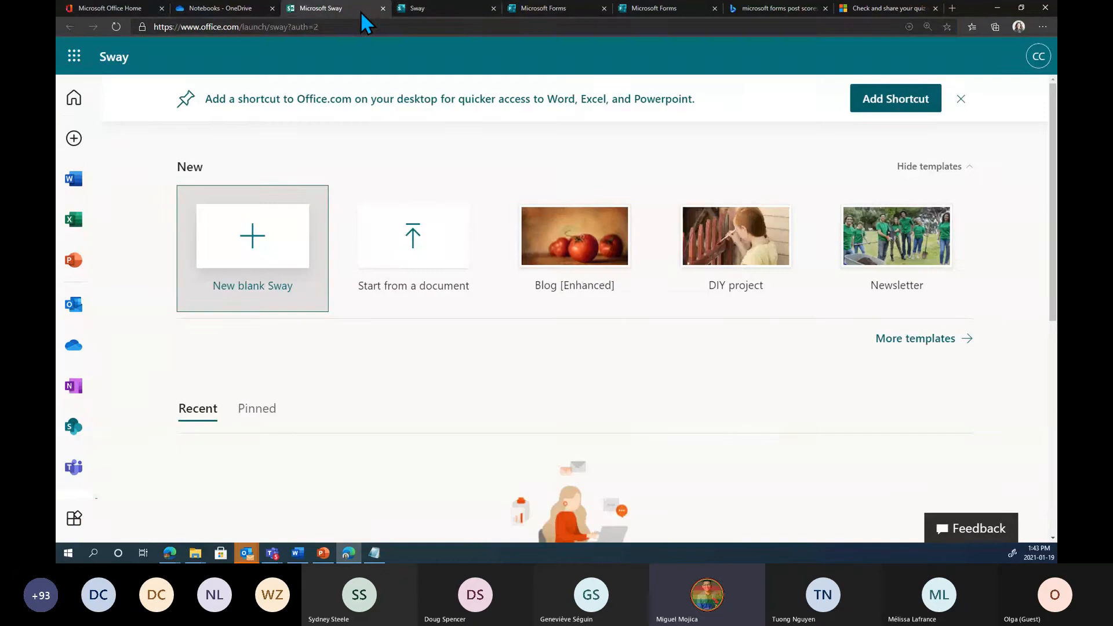
{"action": "left_click", "coordinate": [427, 12]}
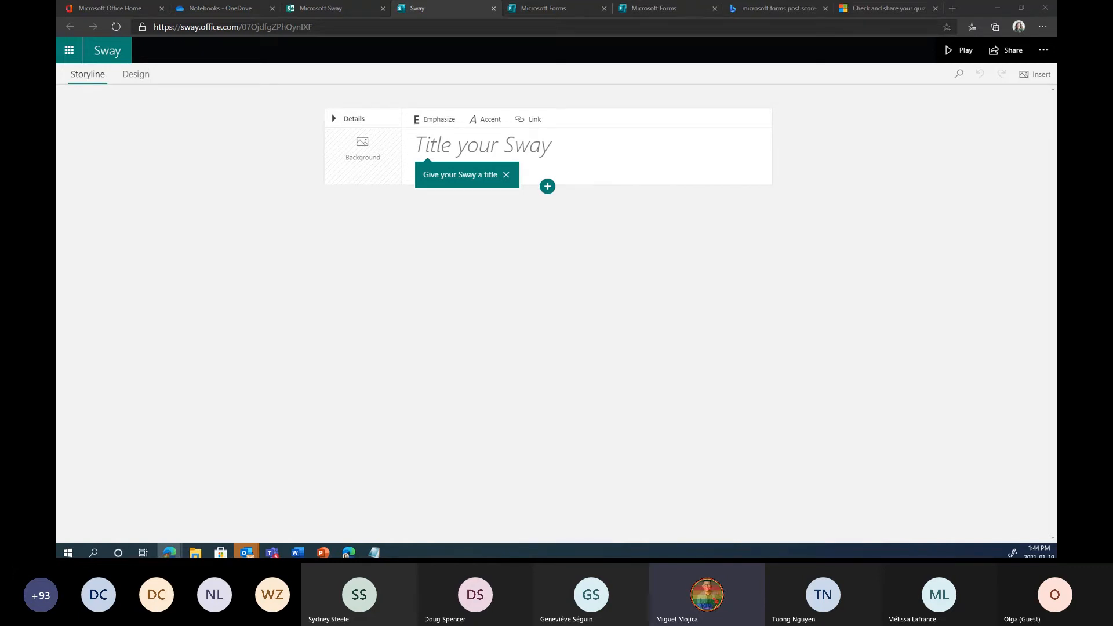
Bring up the finished Application for CDS Sway and play it.
{"action": "left_click_drag", "start_coordinate": [720, 553], "coordinate": [641, 0]}
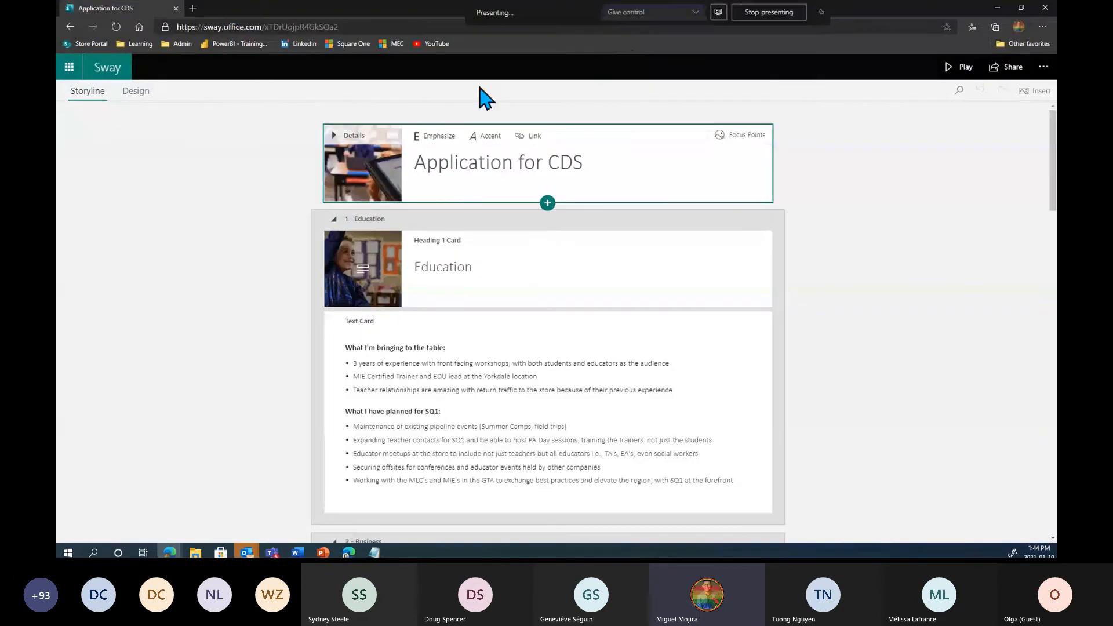
{"action": "left_click", "coordinate": [229, 171]}
{"action": "left_click", "coordinate": [962, 69]}
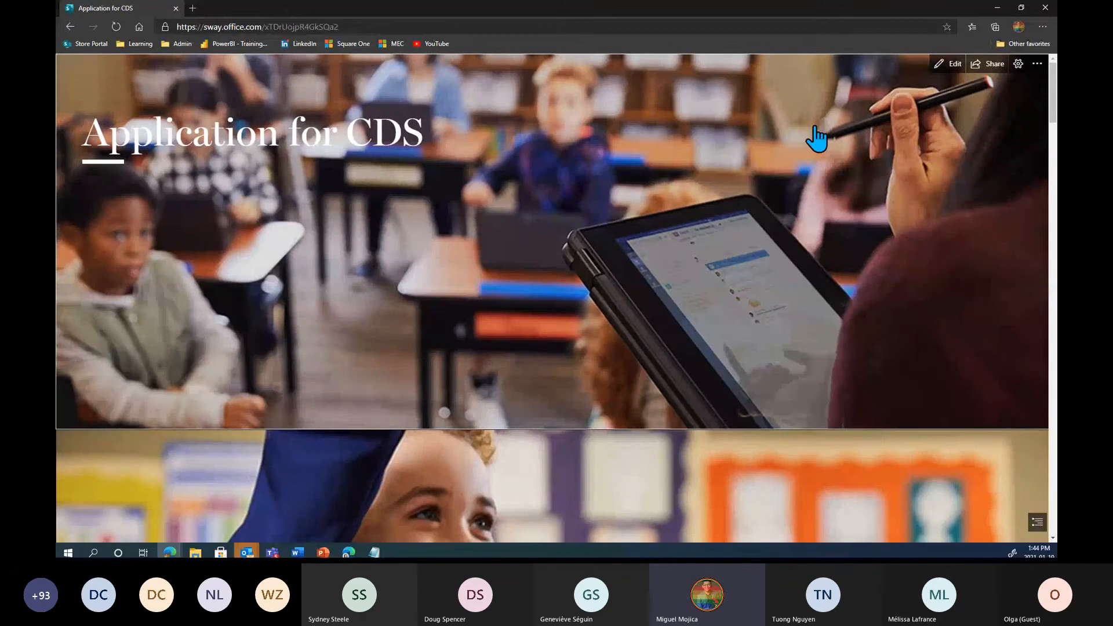
Examine the sections of the Application for CDS Sway from start to end, and return to the blank Sway.
{"action": "scroll", "coordinate": [777, 173], "scroll_direction": "down", "scroll_amount": 10}
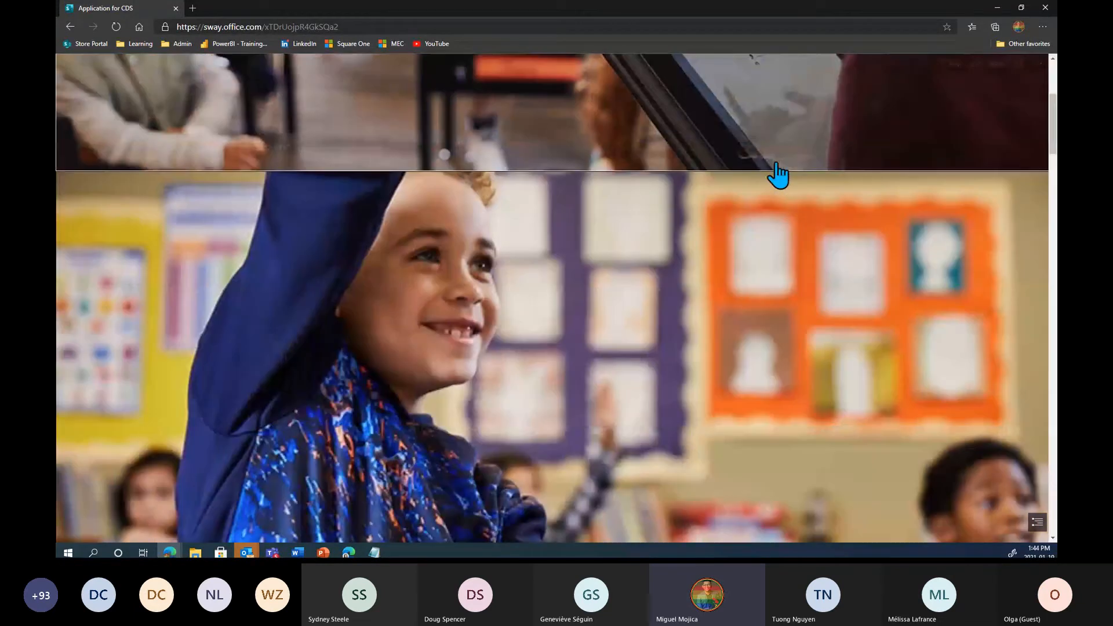
{"action": "scroll", "coordinate": [777, 174], "scroll_direction": "down", "scroll_amount": 3}
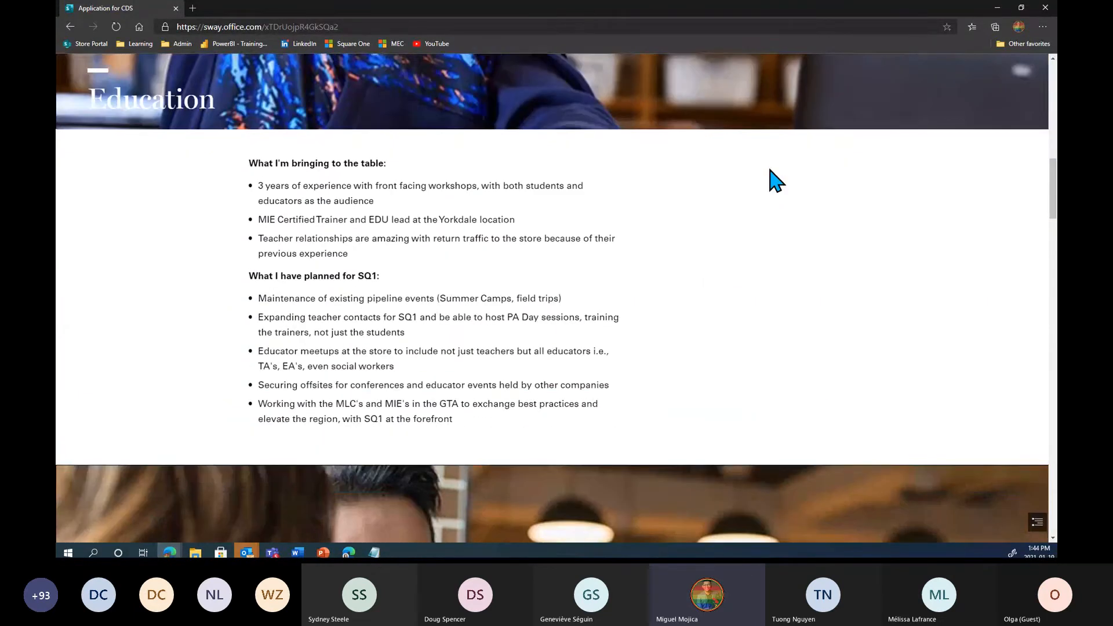
{"action": "scroll", "coordinate": [778, 181], "scroll_direction": "down", "scroll_amount": 1}
{"action": "scroll", "coordinate": [776, 181], "scroll_direction": "down", "scroll_amount": 4}
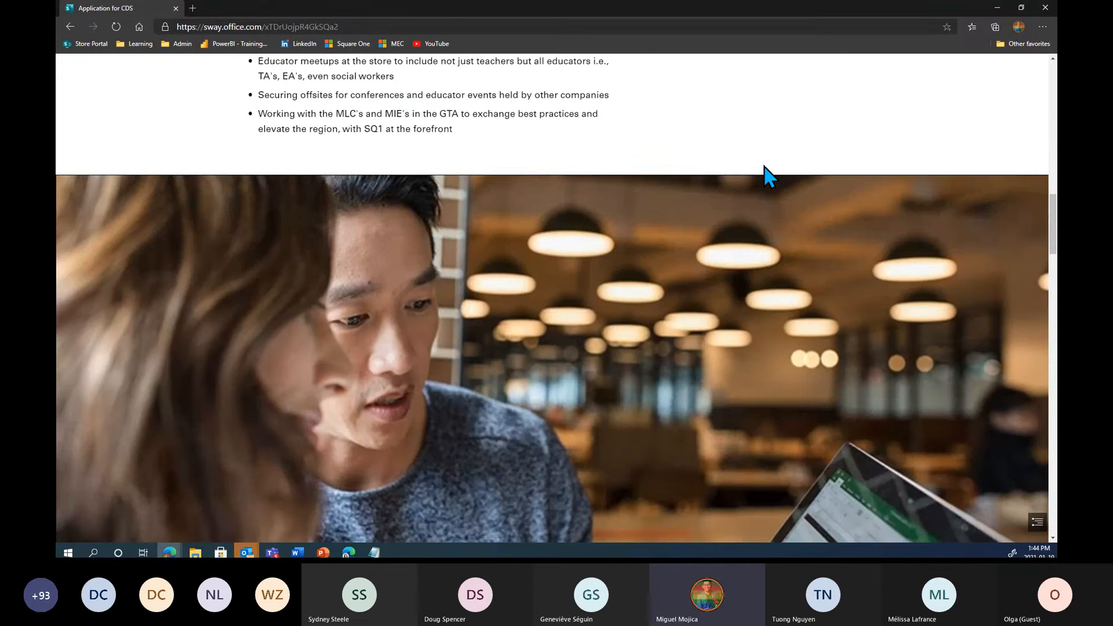
{"action": "scroll", "coordinate": [764, 168], "scroll_direction": "down", "scroll_amount": 15}
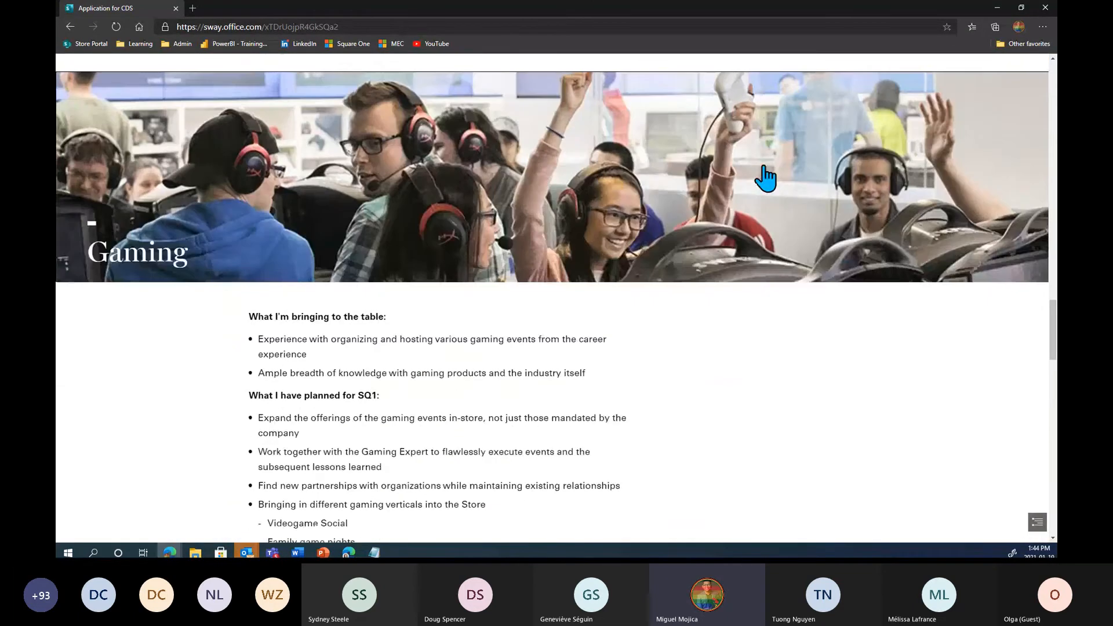
{"action": "scroll", "coordinate": [765, 178], "scroll_direction": "down", "scroll_amount": 6}
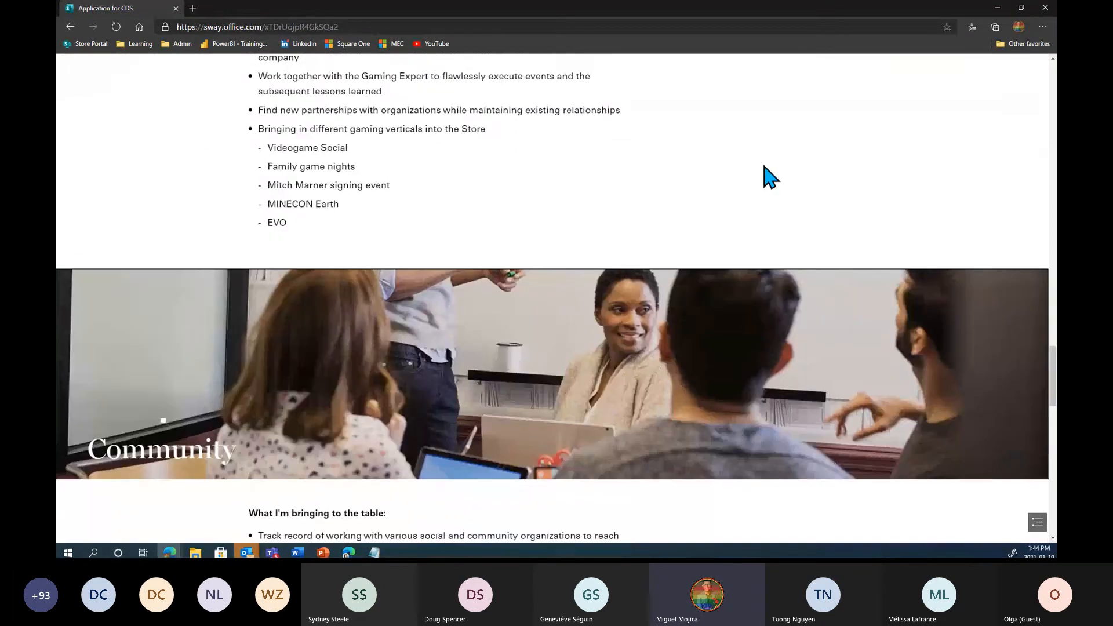
{"action": "scroll", "coordinate": [765, 176], "scroll_direction": "down", "scroll_amount": 12}
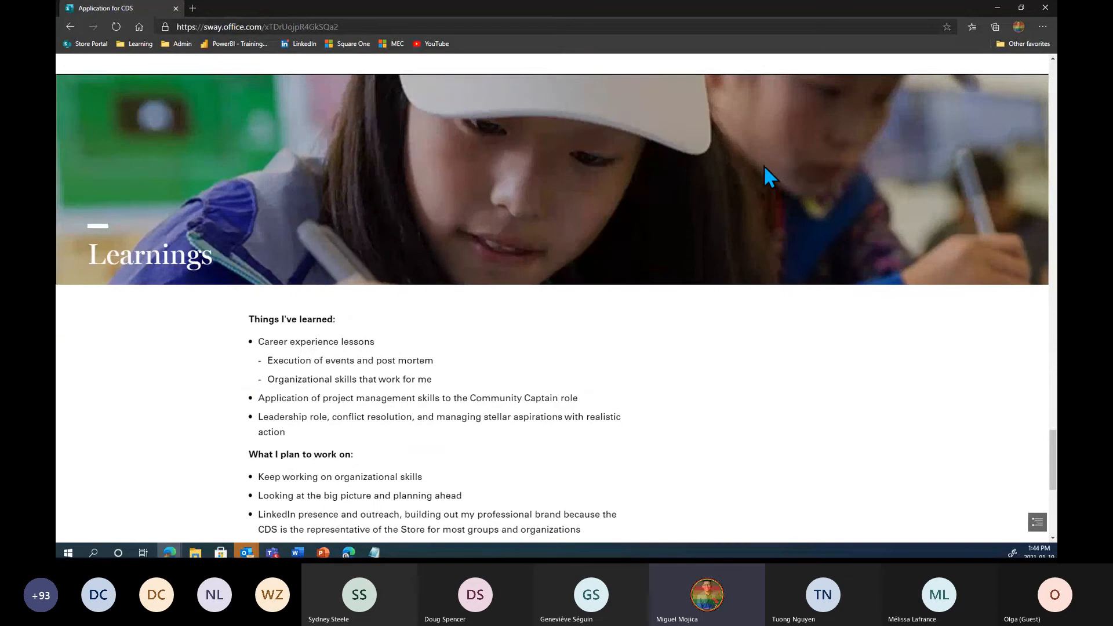
{"action": "scroll", "coordinate": [764, 168], "scroll_direction": "down", "scroll_amount": 4}
{"action": "scroll", "coordinate": [763, 167], "scroll_direction": "down", "scroll_amount": 1}
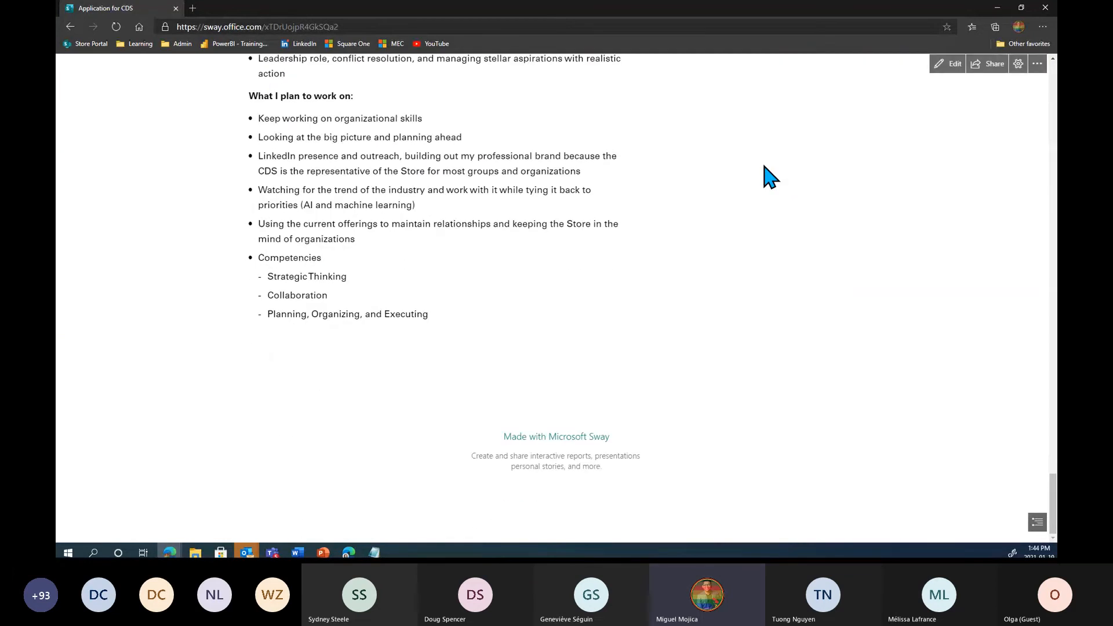
{"action": "scroll", "coordinate": [764, 167], "scroll_direction": "up", "scroll_amount": 4}
{"action": "scroll", "coordinate": [764, 167], "scroll_direction": "up", "scroll_amount": 20}
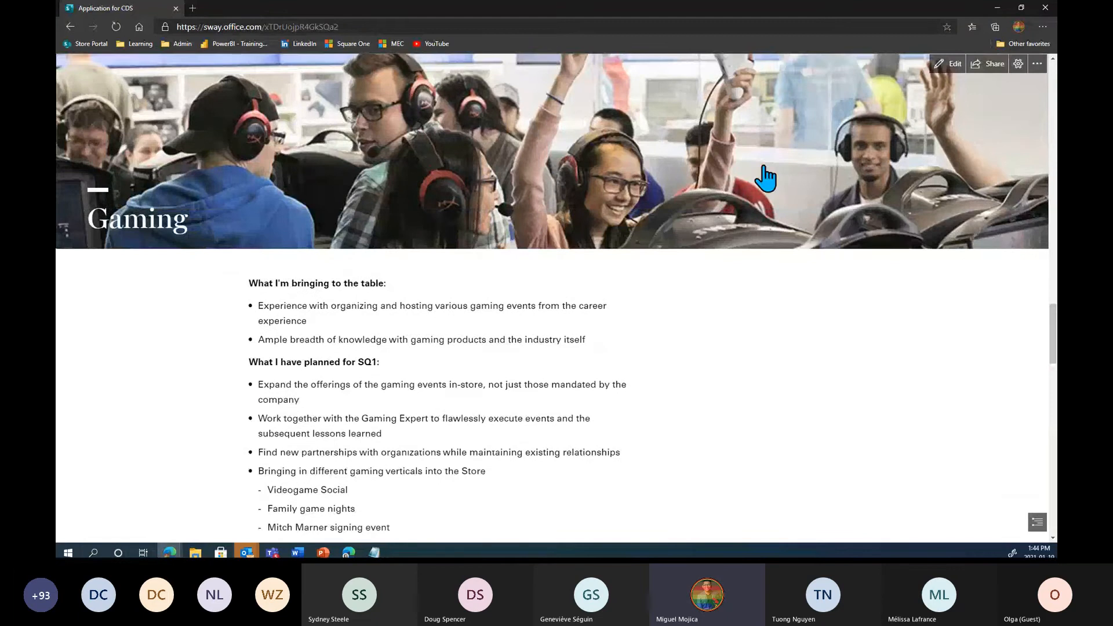
{"action": "scroll", "coordinate": [765, 175], "scroll_direction": "up", "scroll_amount": 10}
{"action": "scroll", "coordinate": [765, 176], "scroll_direction": "up", "scroll_amount": 10}
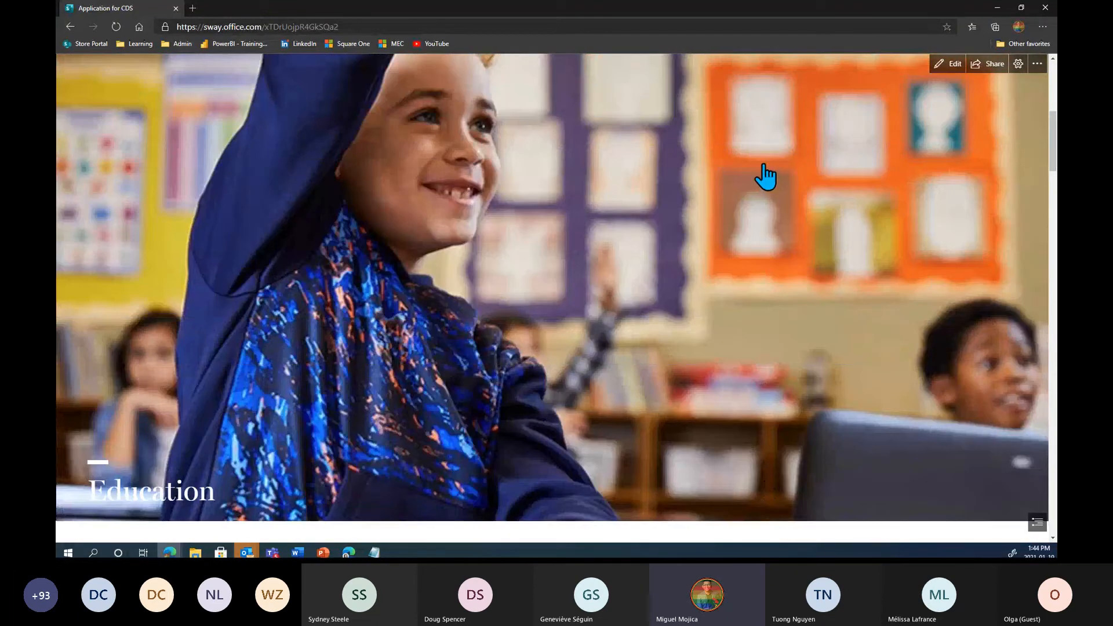
{"action": "left_click_drag", "start_coordinate": [832, 12], "coordinate": [602, 555]}
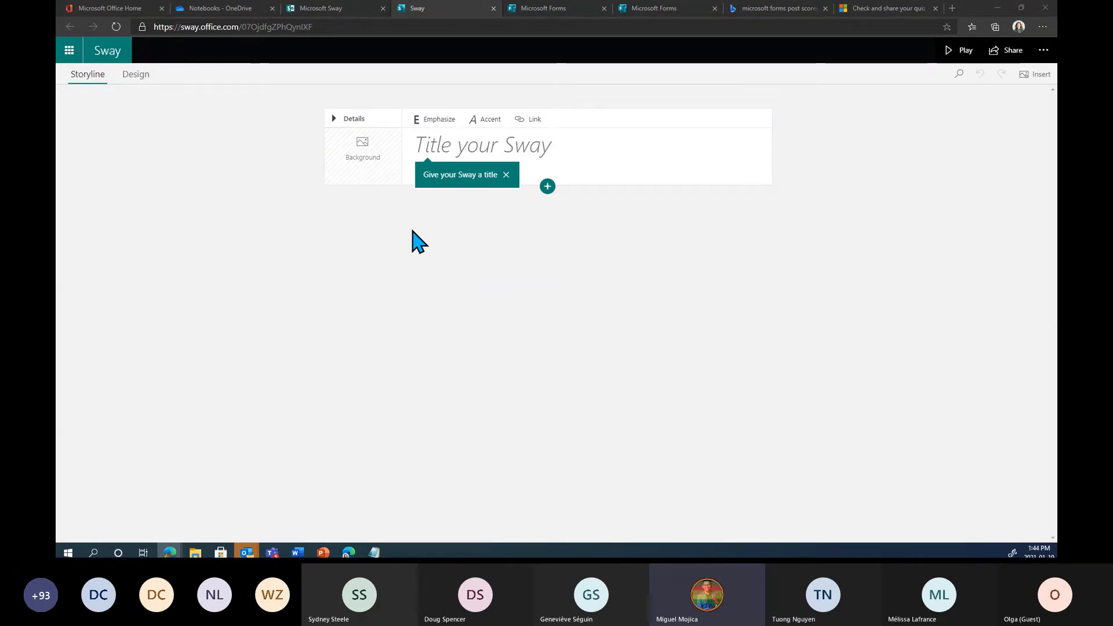
Title the blank Sway Puppies.
{"action": "left_click", "coordinate": [474, 142]}
{"action": "left_click", "coordinate": [456, 176]}
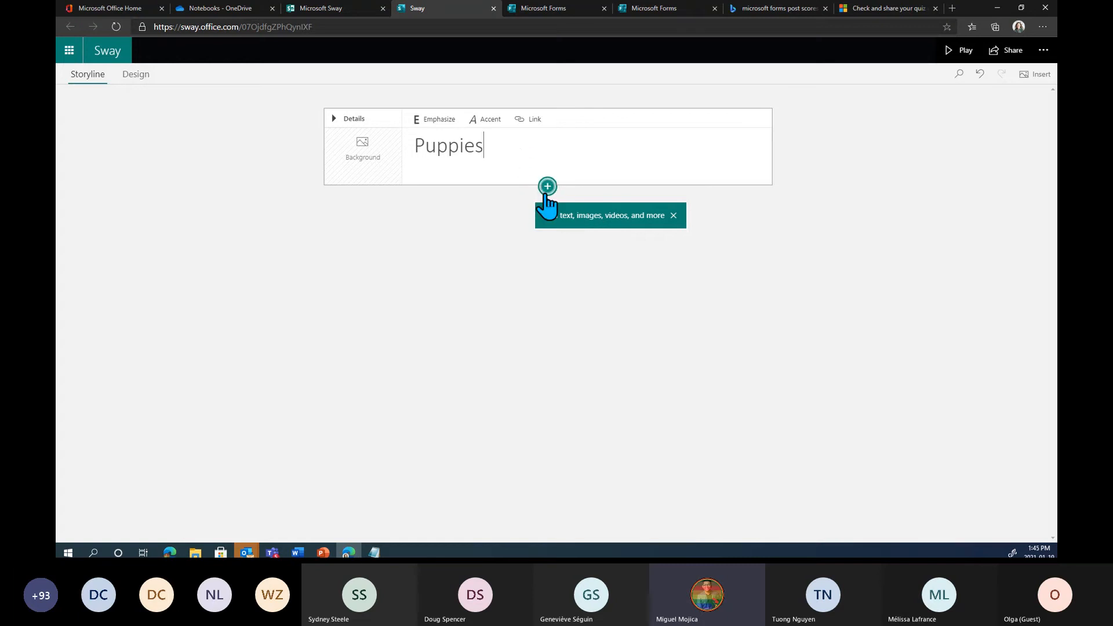
{"action": "left_click", "coordinate": [545, 193]}
Set the title card's background to the 2048 x 1365 corgi image from the suggested Puppies search, and close the image results.
{"action": "left_click", "coordinate": [372, 169]}
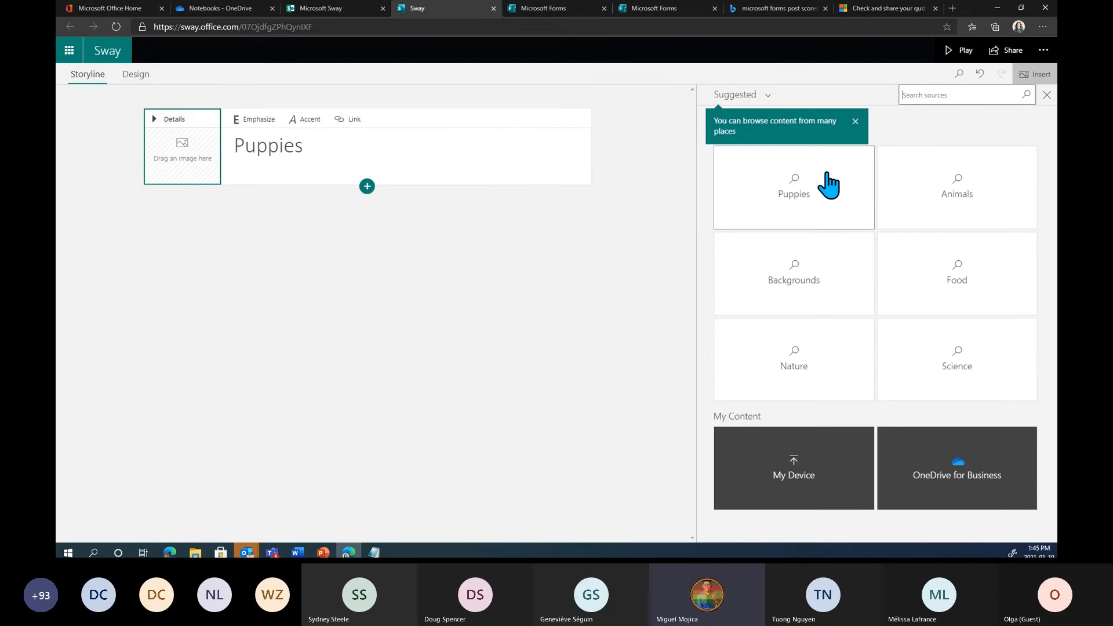
{"action": "left_click", "coordinate": [855, 121]}
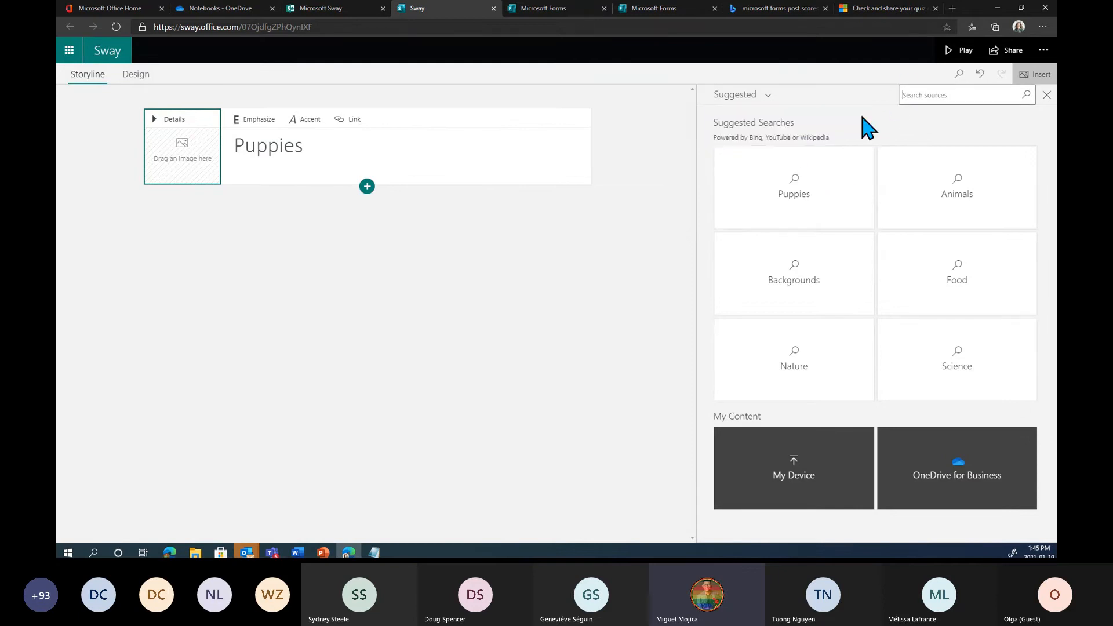
{"action": "left_click", "coordinate": [824, 181]}
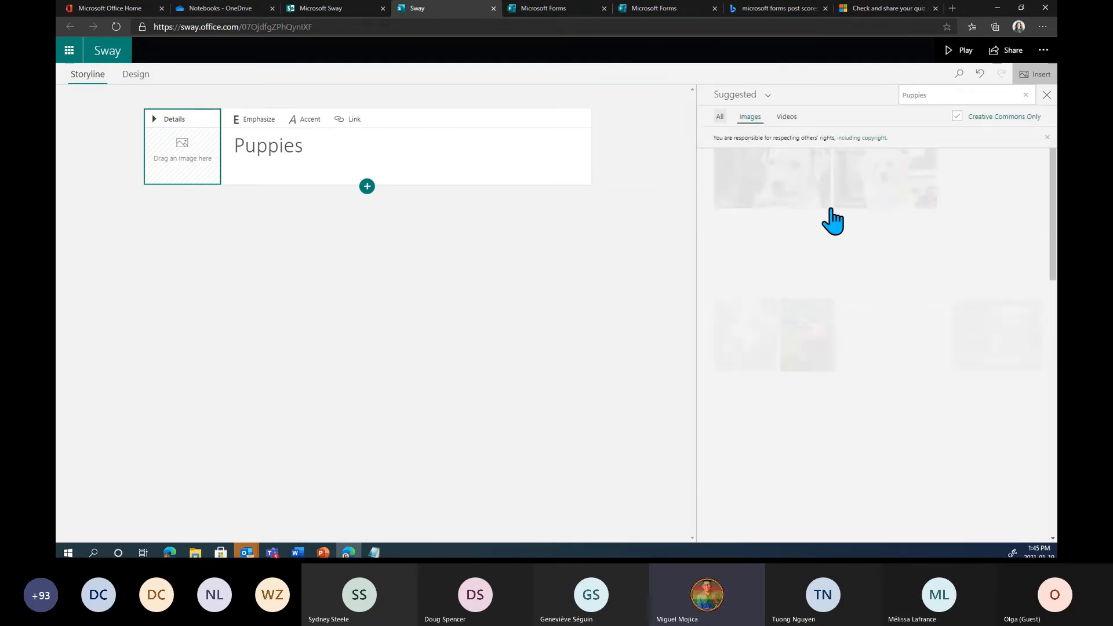
{"action": "left_click", "coordinate": [812, 255]}
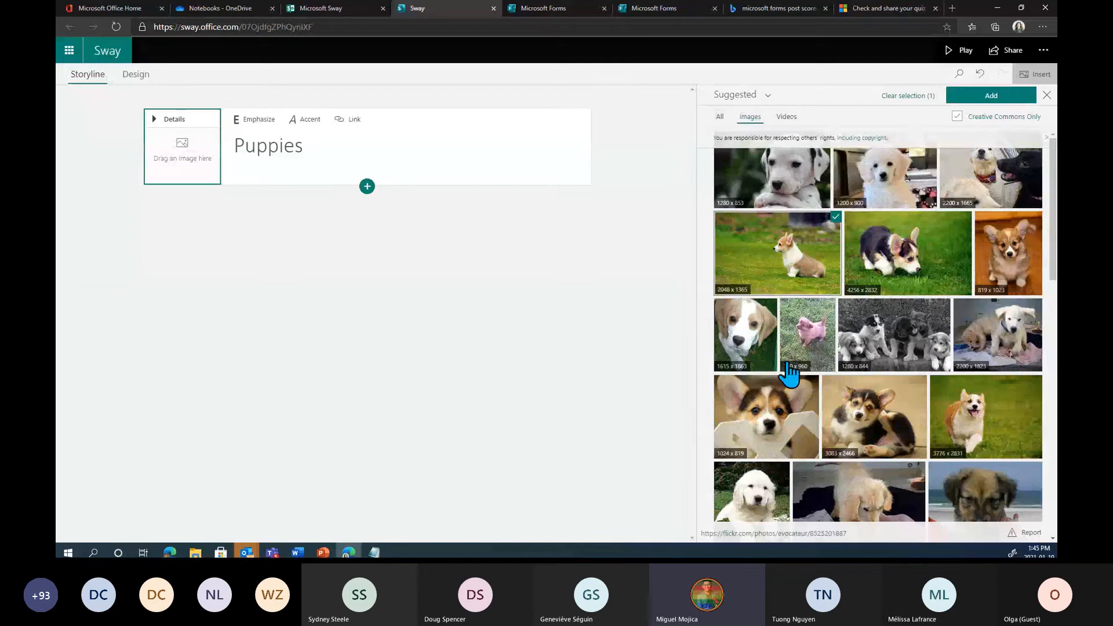
{"action": "left_click", "coordinate": [992, 99]}
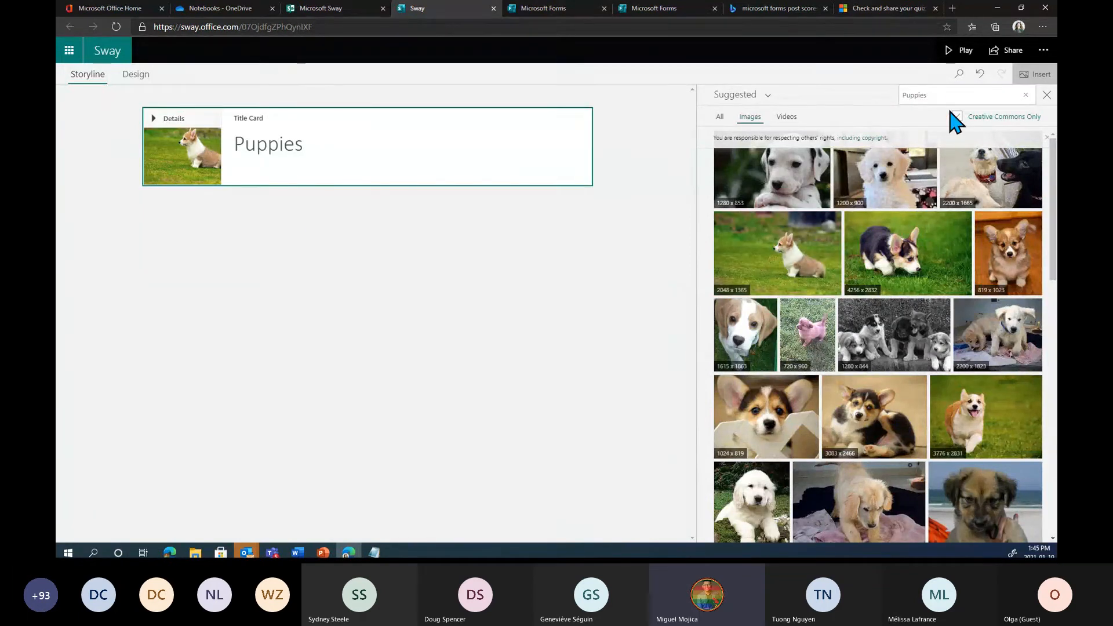
{"action": "left_click", "coordinate": [948, 241]}
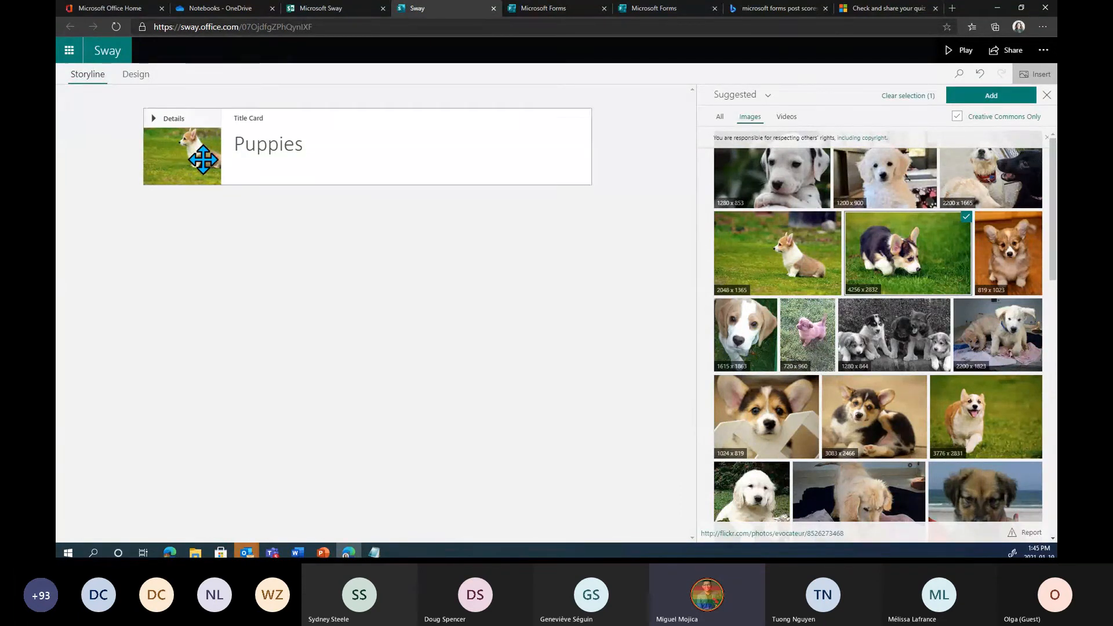
{"action": "left_click", "coordinate": [1046, 97]}
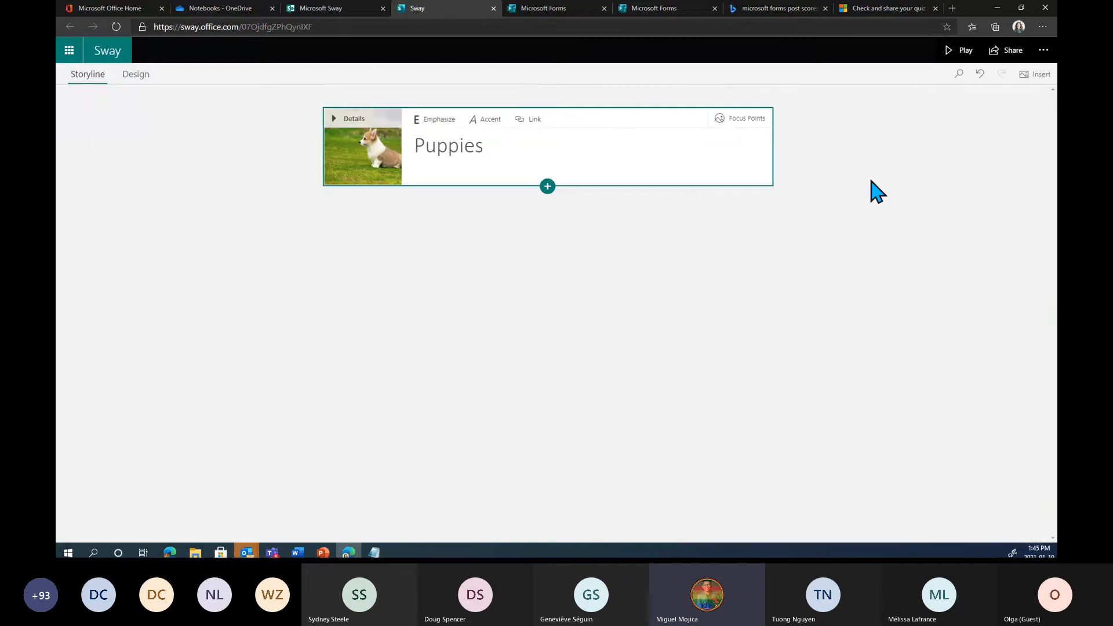
Add a Heading 1 card titled "History" below the title card, followed by a text card reading "This is the history of puppies!".
{"action": "left_click", "coordinate": [547, 187]}
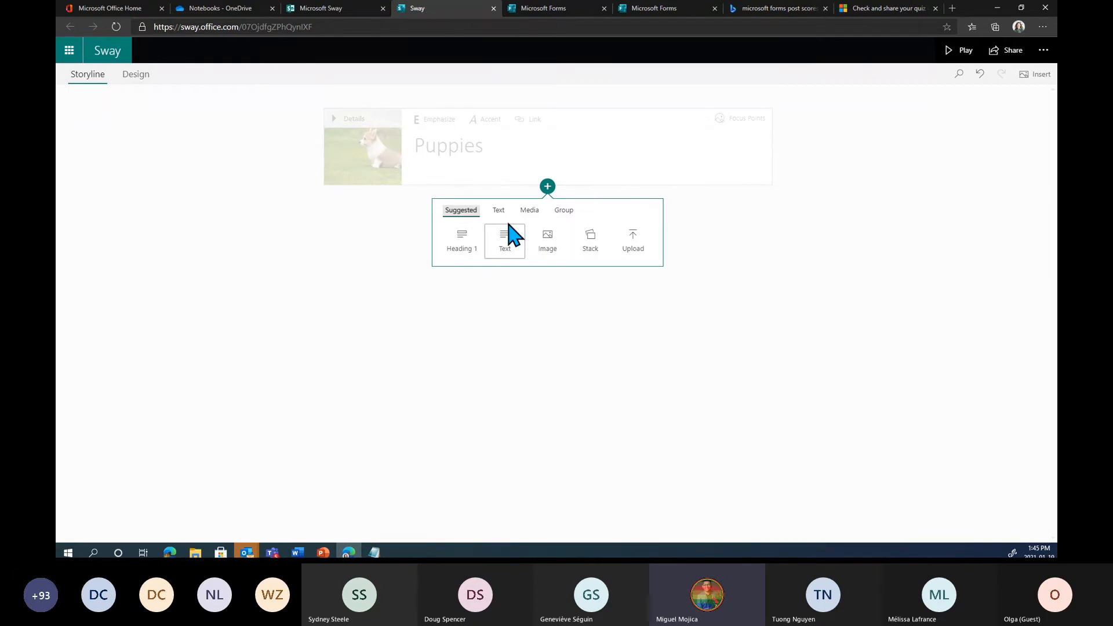
{"action": "left_click", "coordinate": [470, 246]}
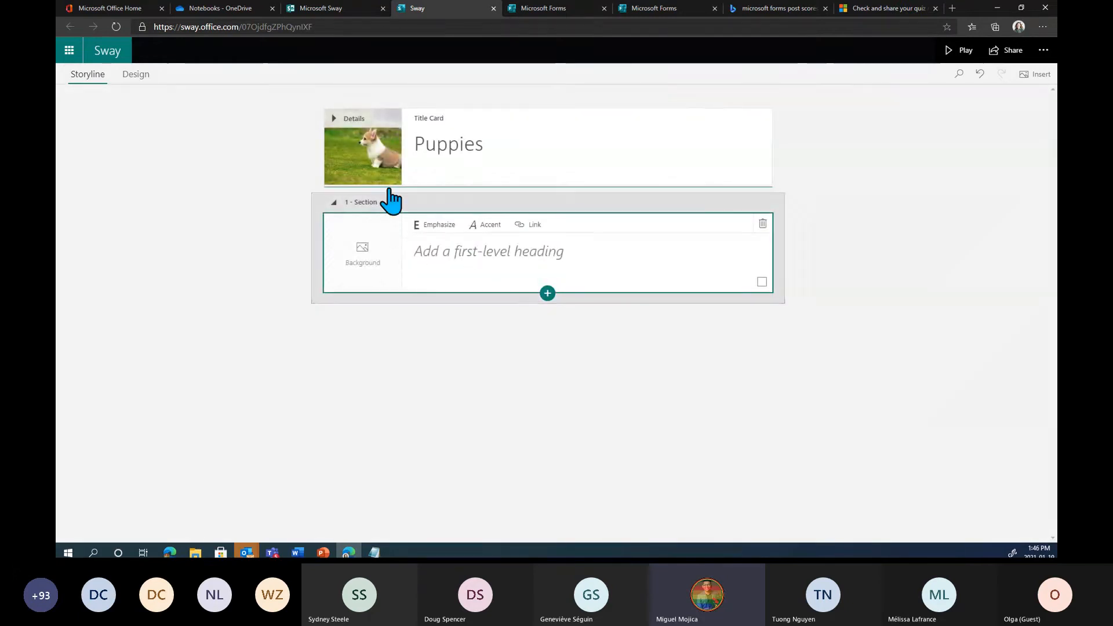
{"action": "left_click", "coordinate": [484, 263]}
{"action": "left_click", "coordinate": [219, 382]}
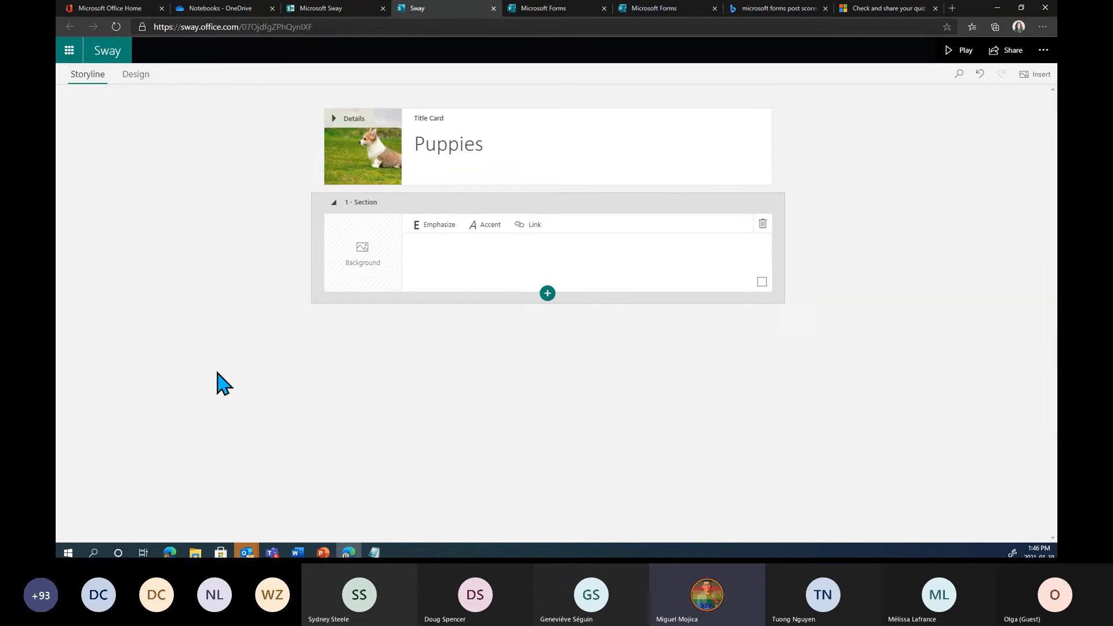
{"action": "left_click", "coordinate": [544, 253]}
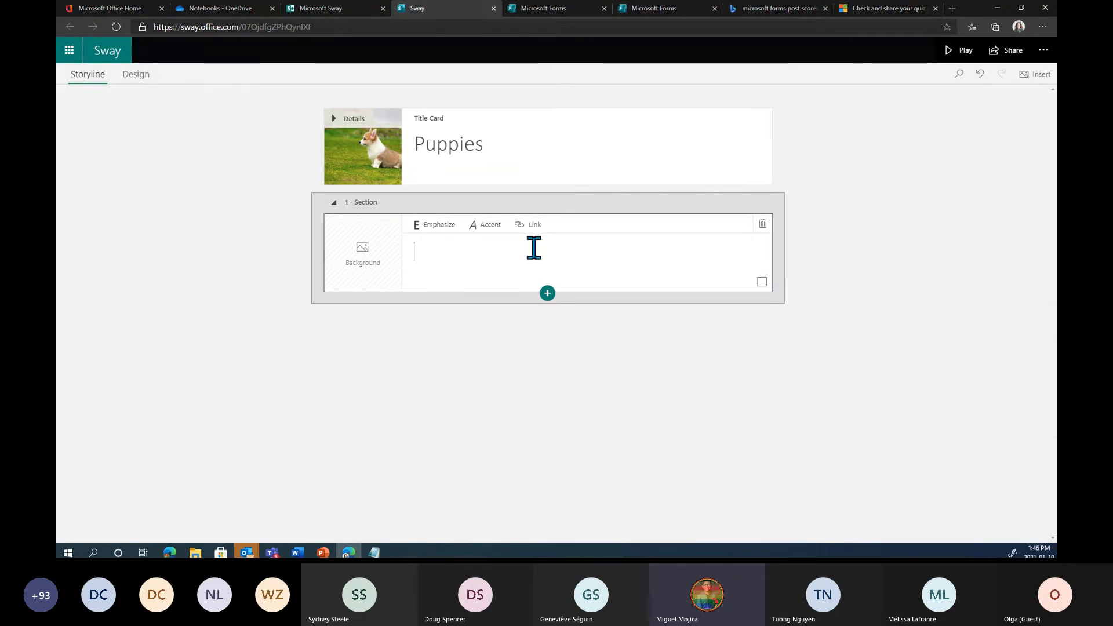
{"action": "type", "text": "History"}
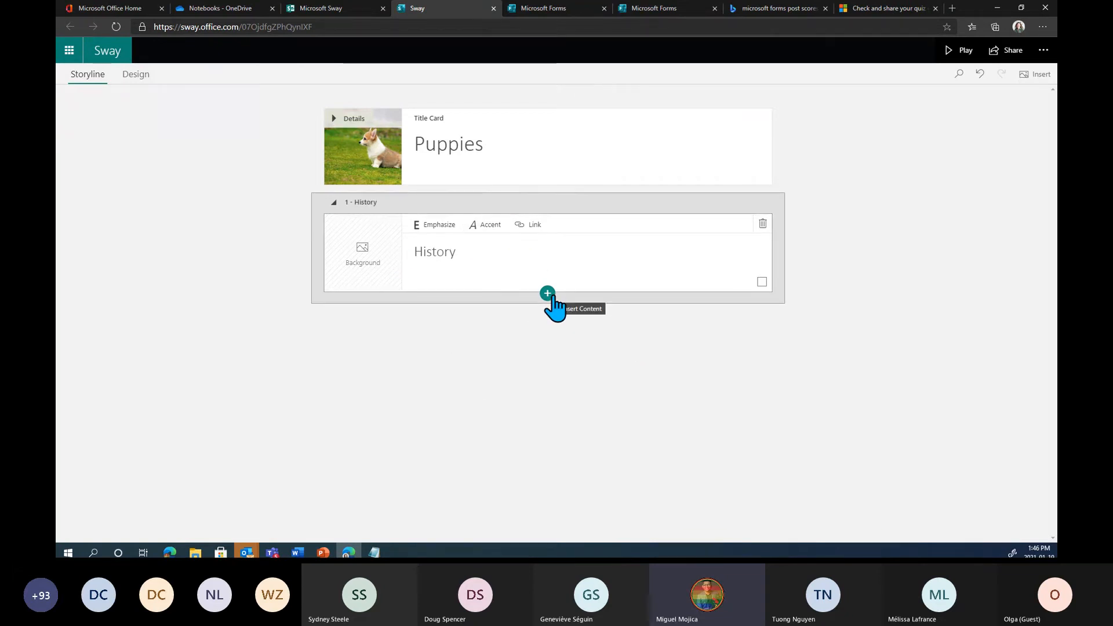
{"action": "left_click", "coordinate": [548, 294]}
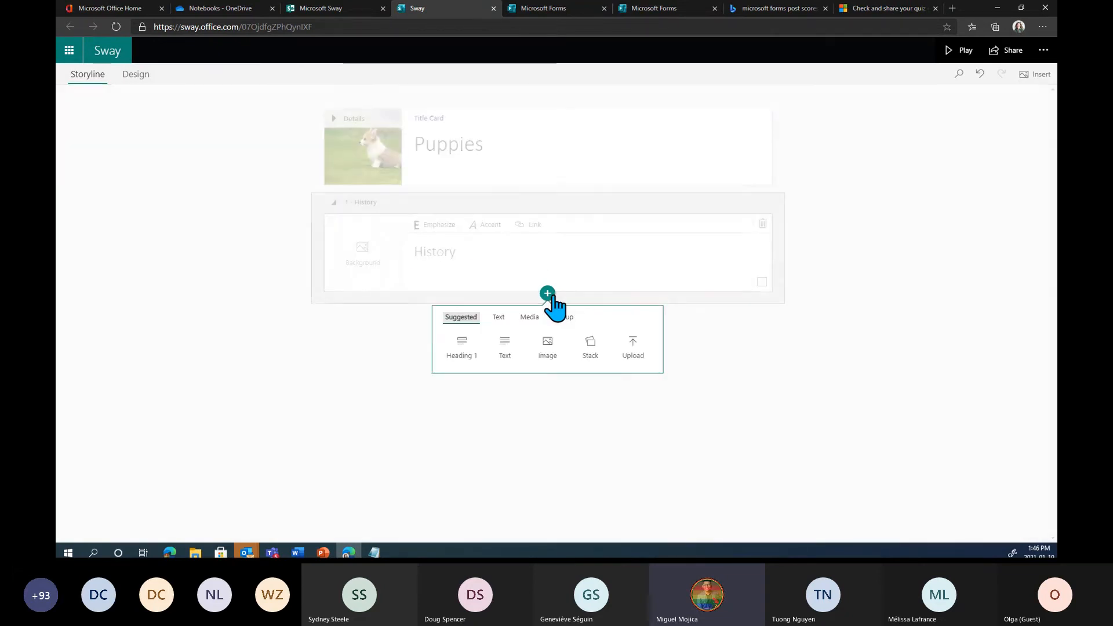
{"action": "left_click", "coordinate": [505, 355]}
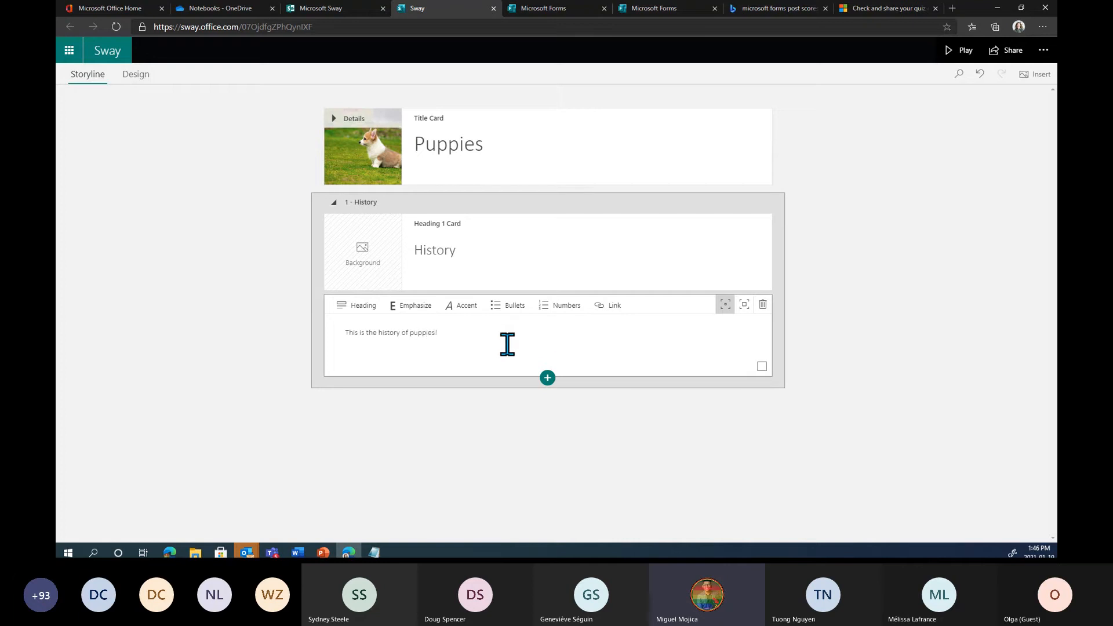
Set the History heading's background to the 4256 x 2832 corgi image from the suggested Puppies results, and close the image results.
{"action": "left_click", "coordinate": [396, 255]}
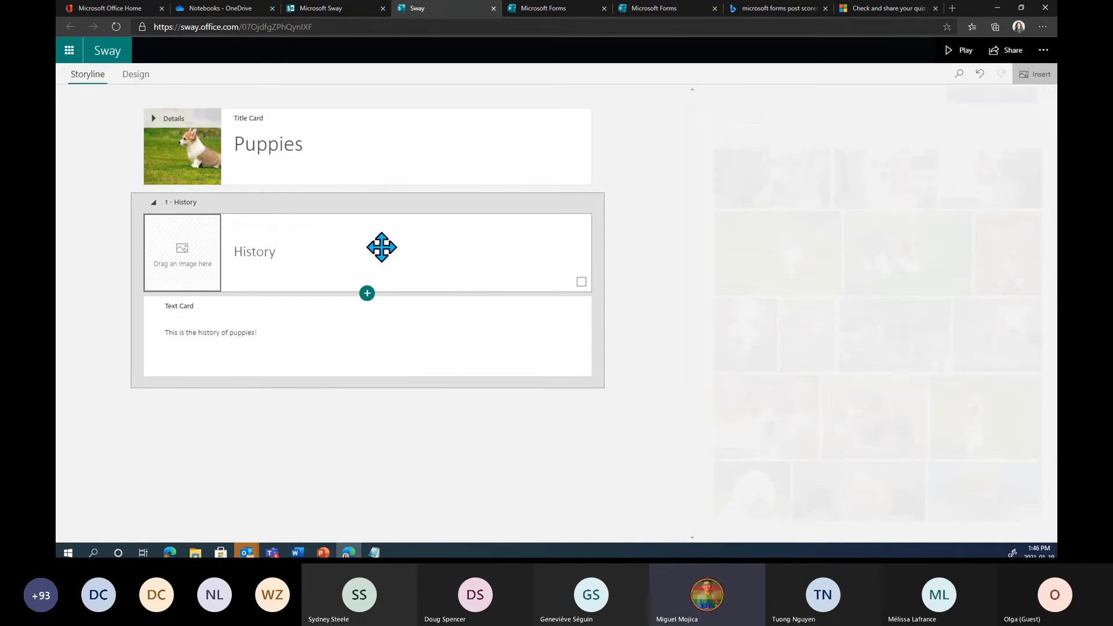
{"action": "left_click", "coordinate": [928, 253]}
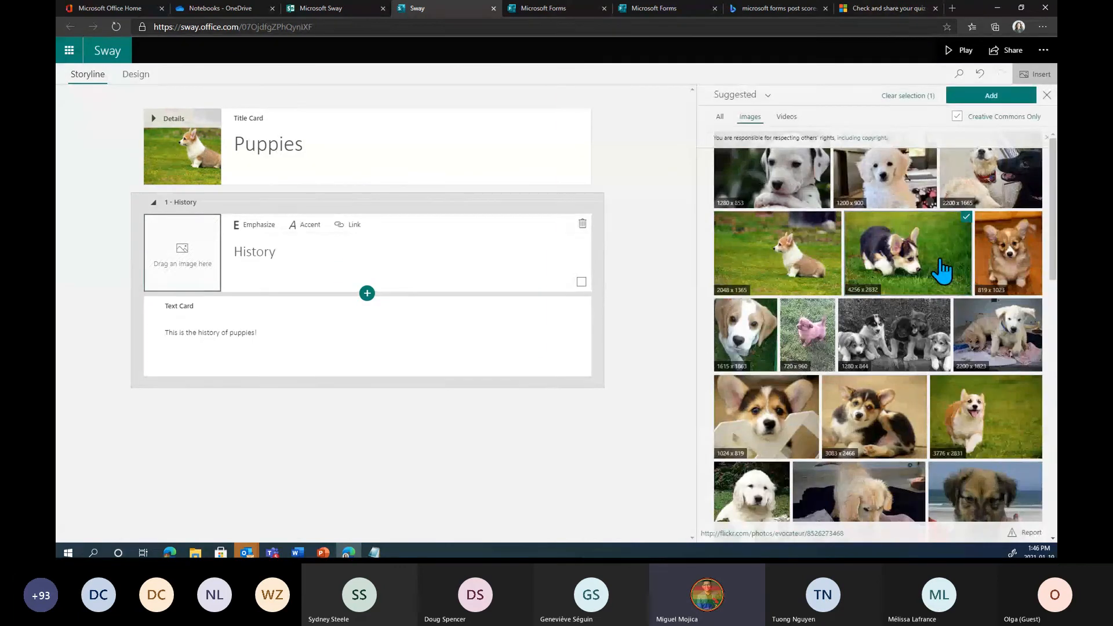
{"action": "left_click", "coordinate": [994, 103]}
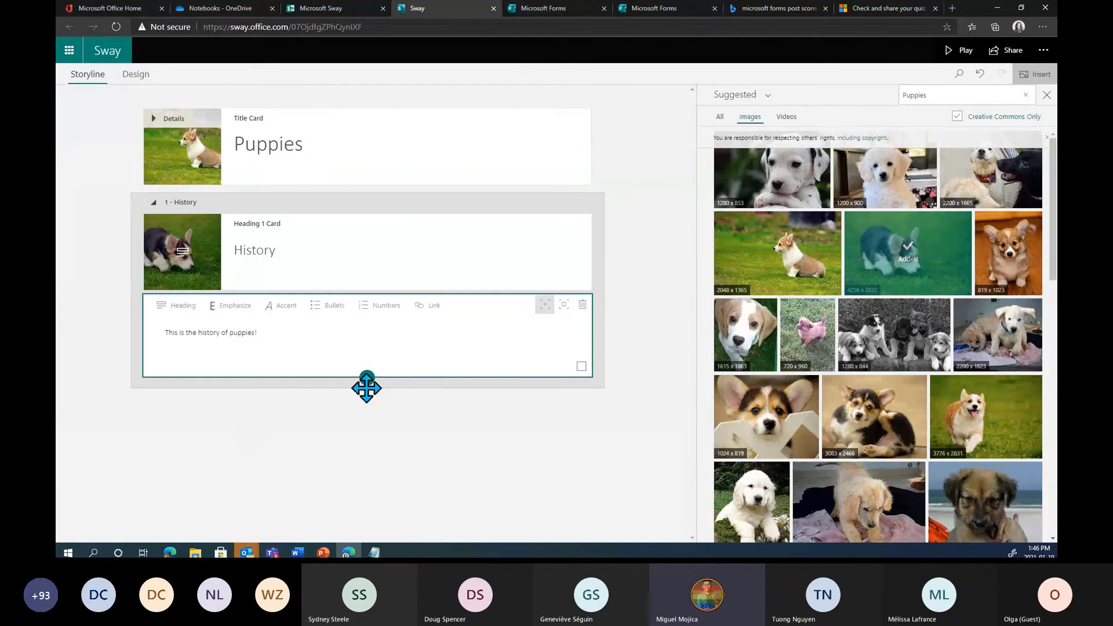
{"action": "left_click", "coordinate": [1046, 94]}
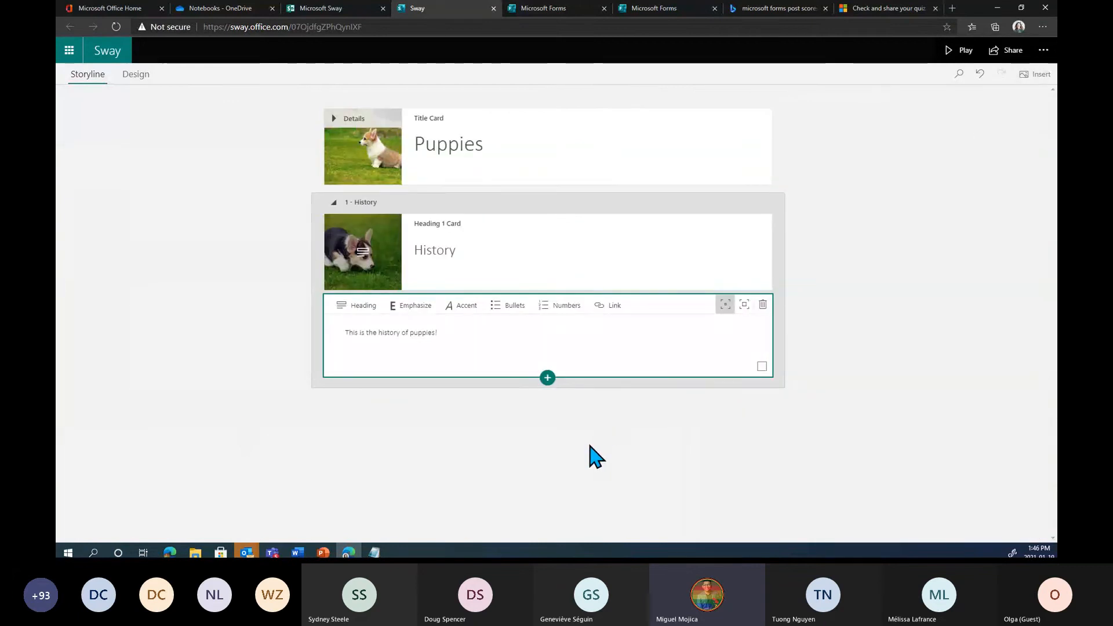
Add a Heading 1 card titled "Why are they amazing?" after the History section's text card.
{"action": "left_click", "coordinate": [547, 378]}
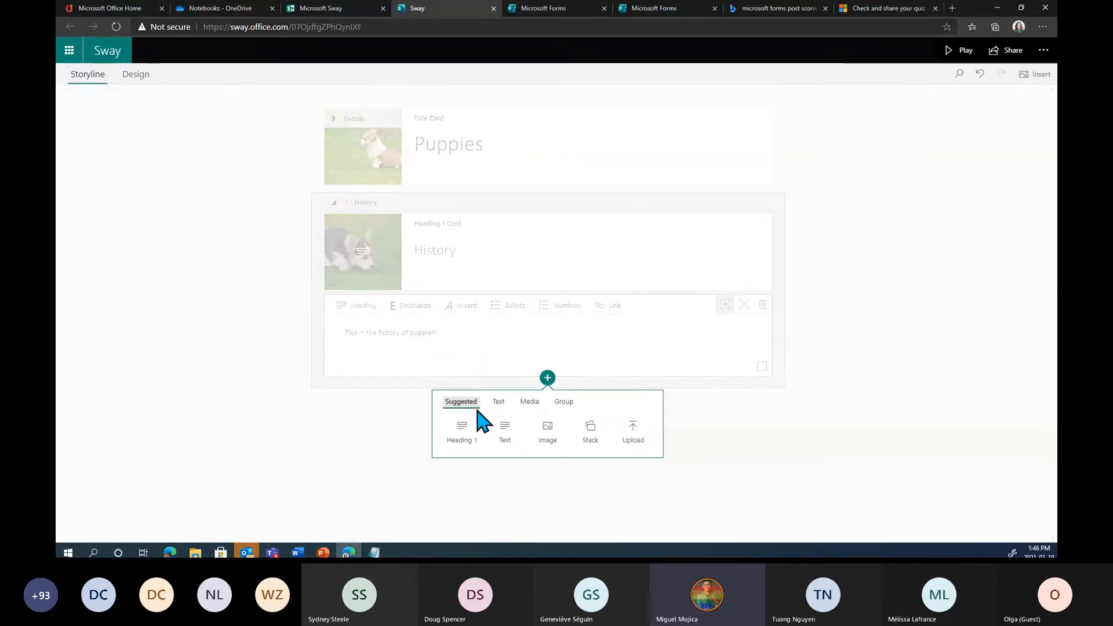
{"action": "left_click", "coordinate": [455, 436]}
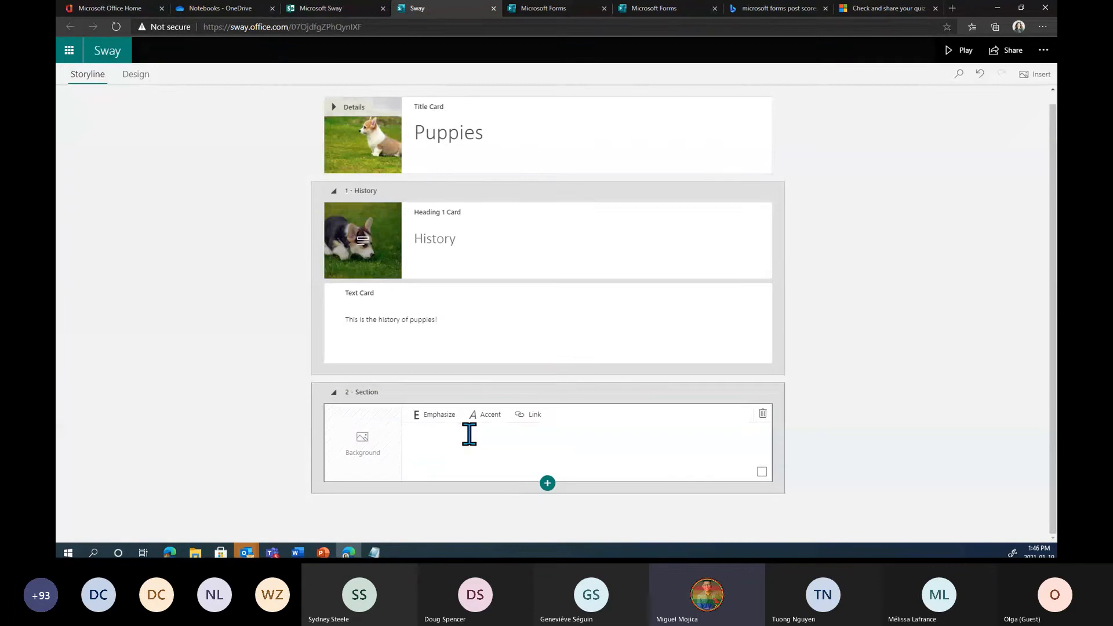
{"action": "type", "text": "Why ar"}
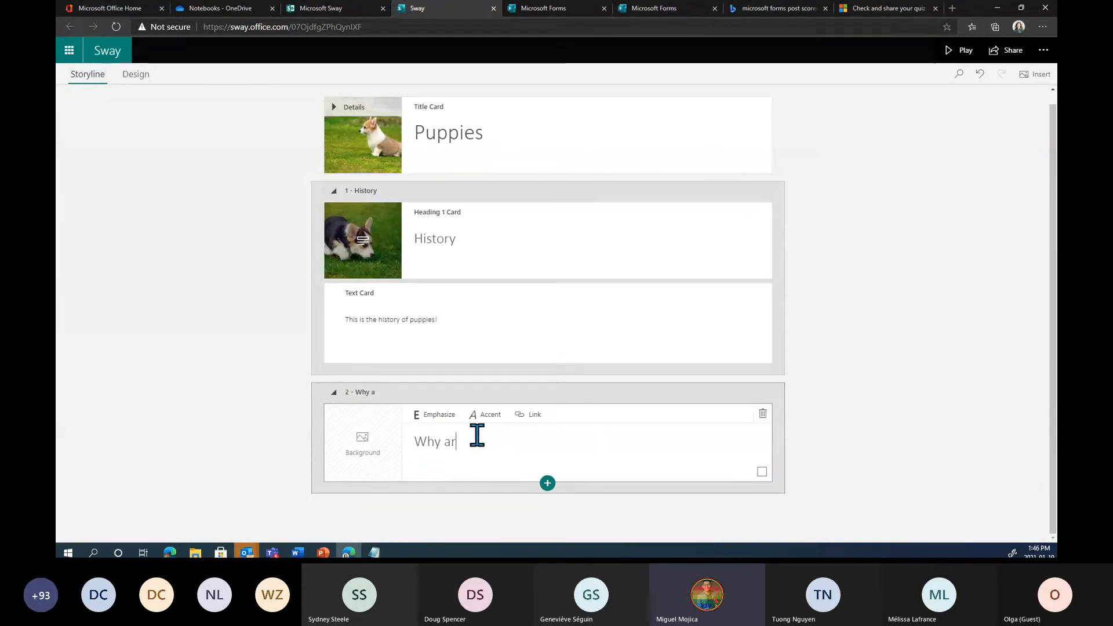
{"action": "type", "text": "e they amazing"}
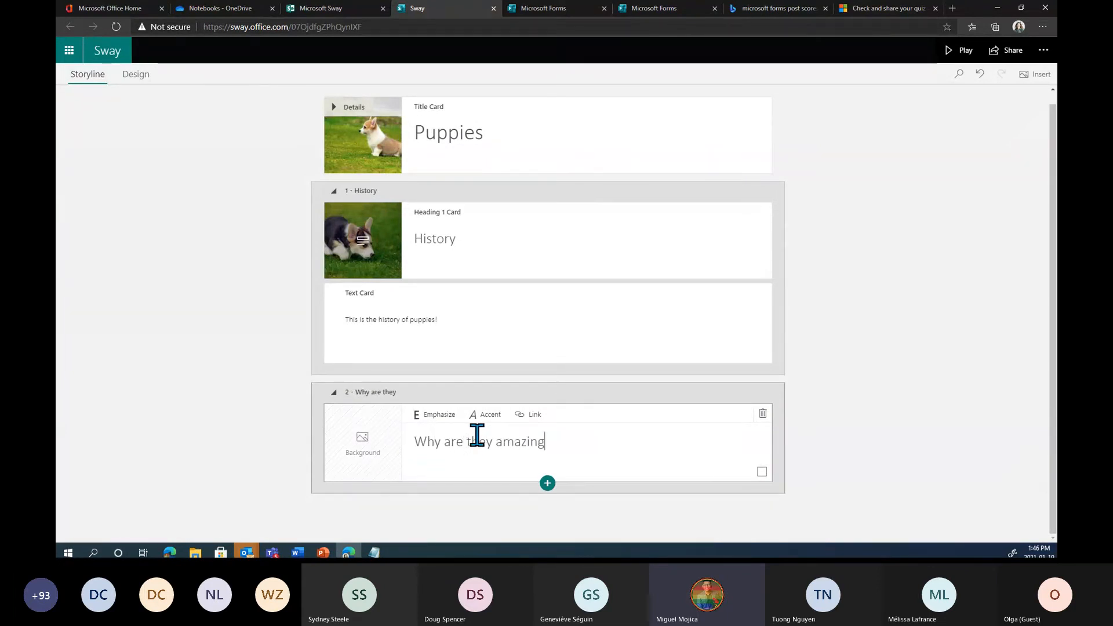
{"action": "type", "text": "?"}
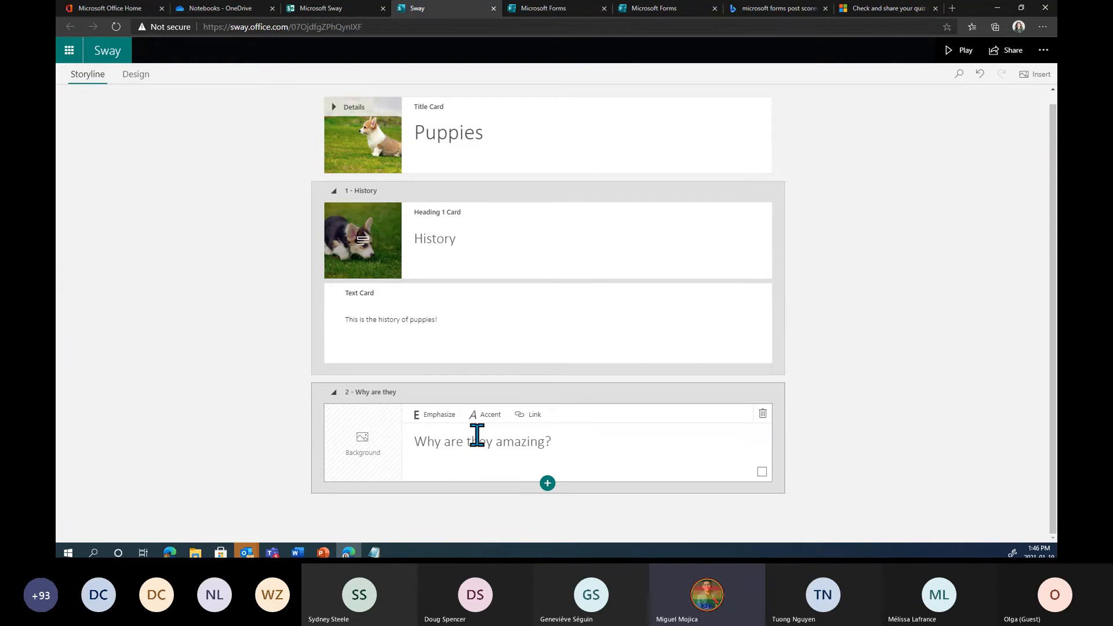
Add two image cards under the "Why are they amazing?" heading: the 1280 x 844 sled dog puppies and the white puppy from Wikipedia.
{"action": "left_click", "coordinate": [547, 483]}
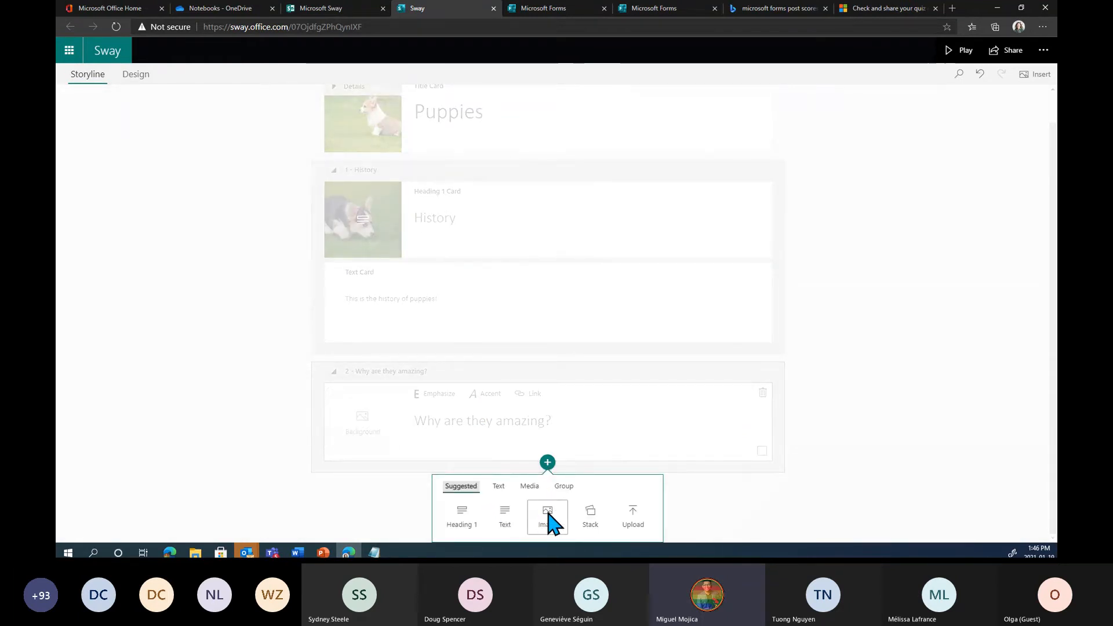
{"action": "left_click", "coordinate": [547, 518]}
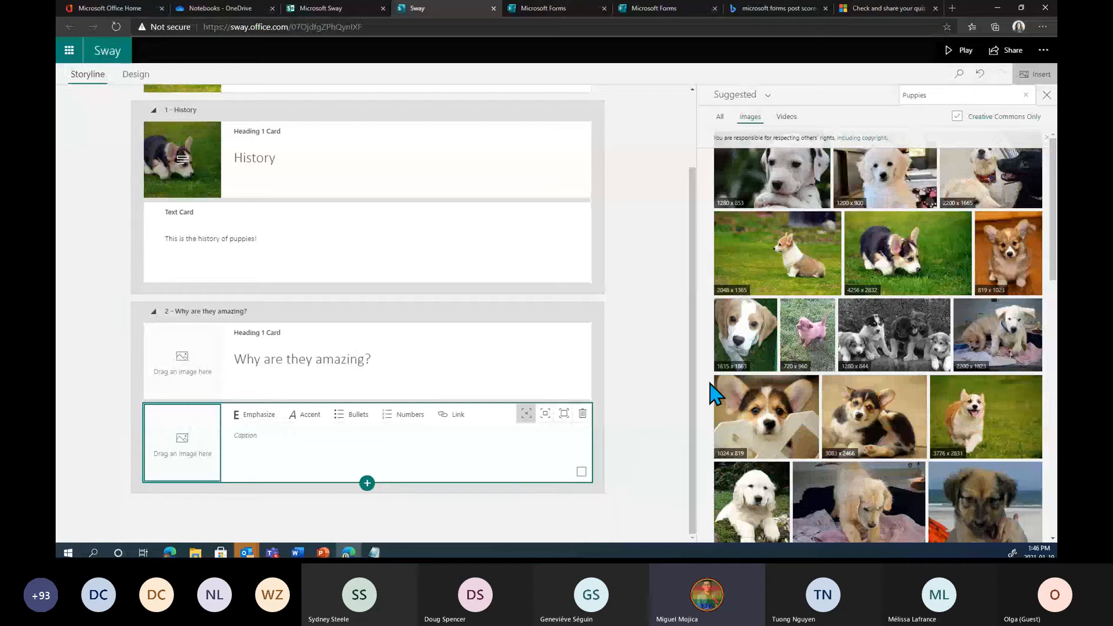
{"action": "left_click", "coordinate": [926, 365]}
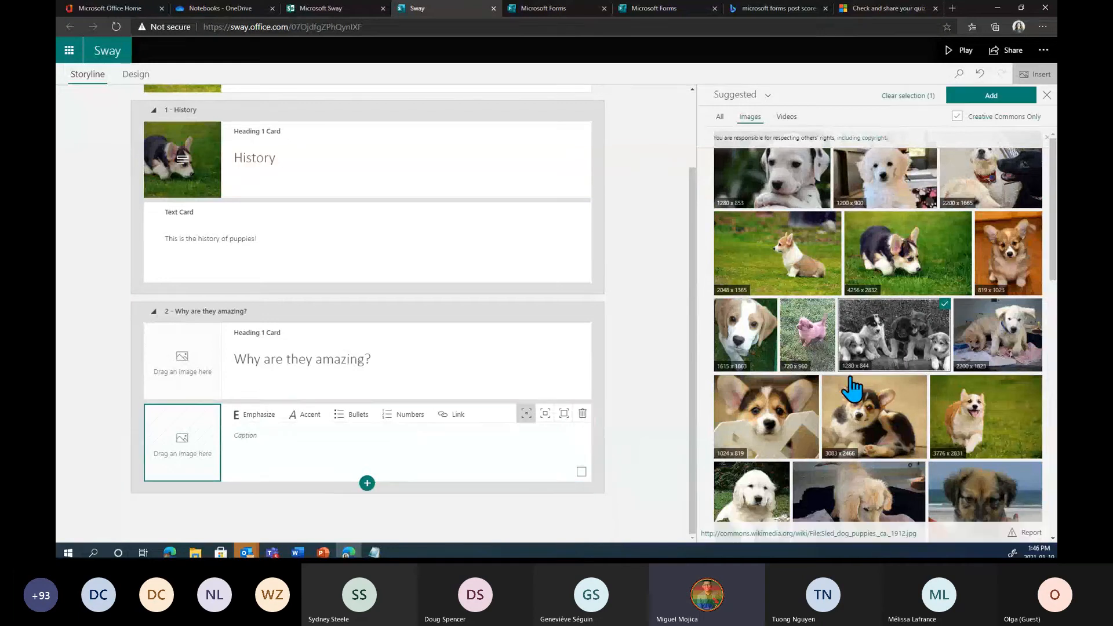
{"action": "left_click", "coordinate": [991, 97]}
{"action": "left_click", "coordinate": [367, 483]}
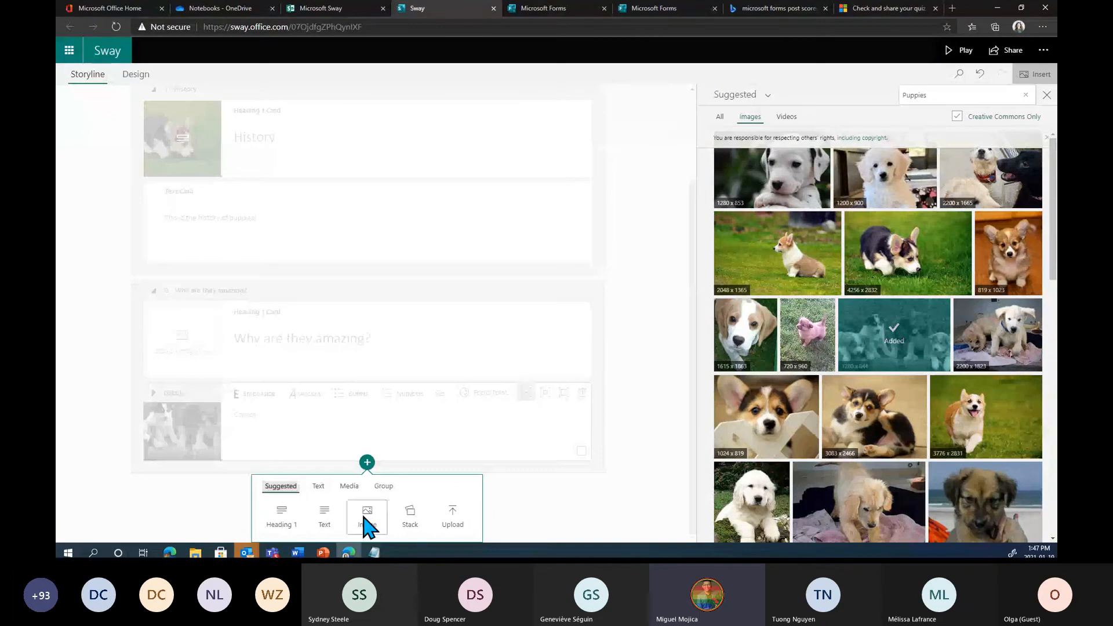
{"action": "left_click", "coordinate": [368, 519]}
{"action": "left_click", "coordinate": [768, 518]}
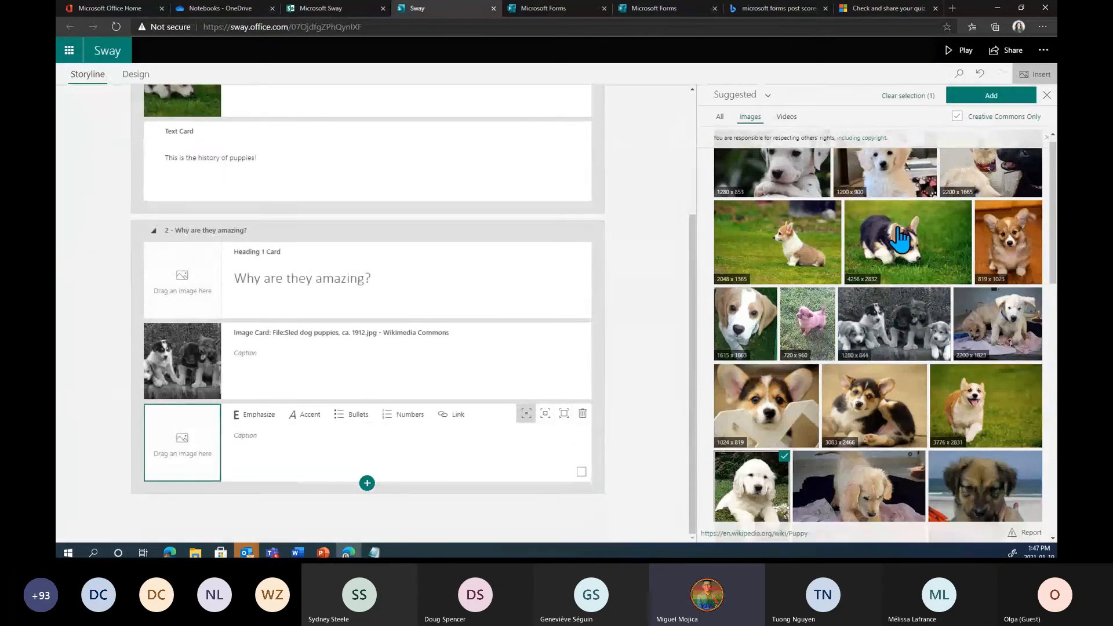
{"action": "left_click", "coordinate": [1011, 97]}
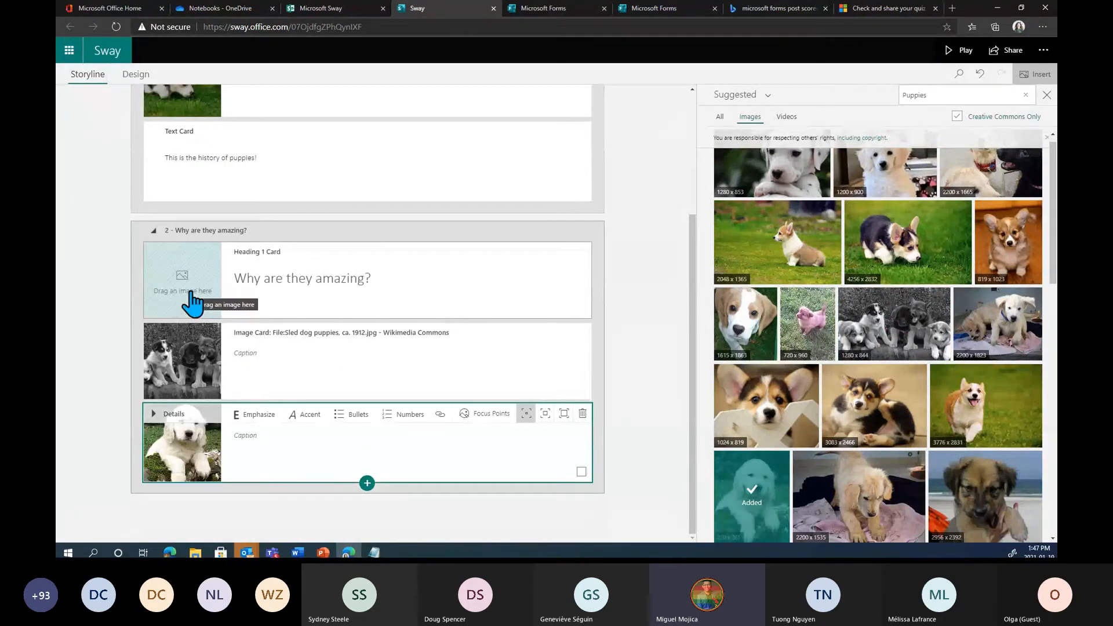
Add a text card reading "Because they are!" below the two image cards, and close the image results.
{"action": "left_click", "coordinate": [366, 483]}
{"action": "left_click", "coordinate": [335, 510]}
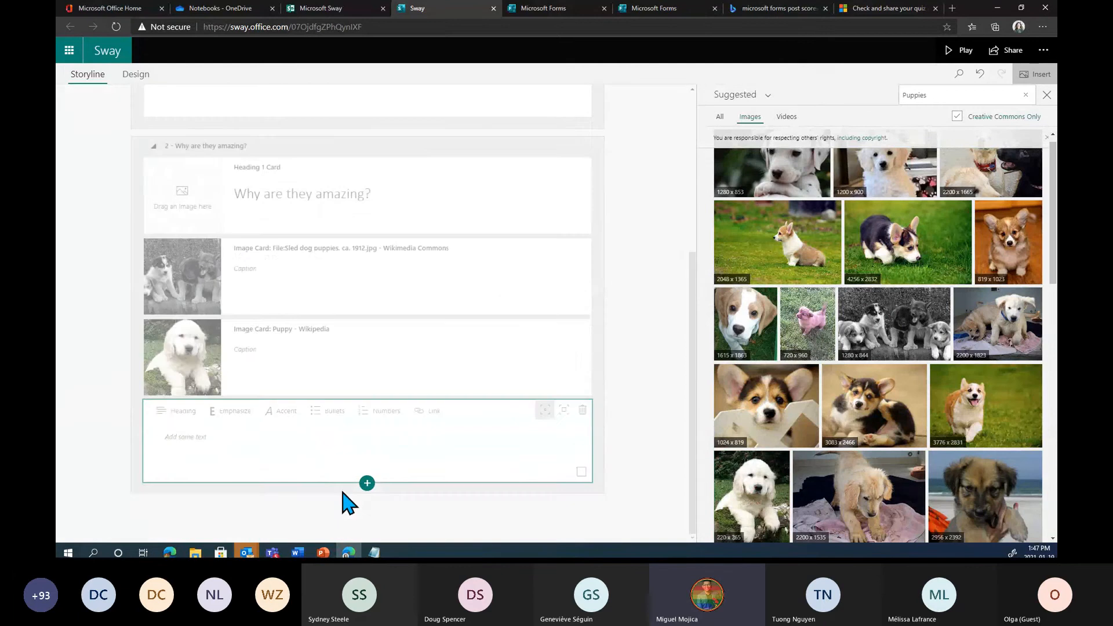
{"action": "type", "text": "B"}
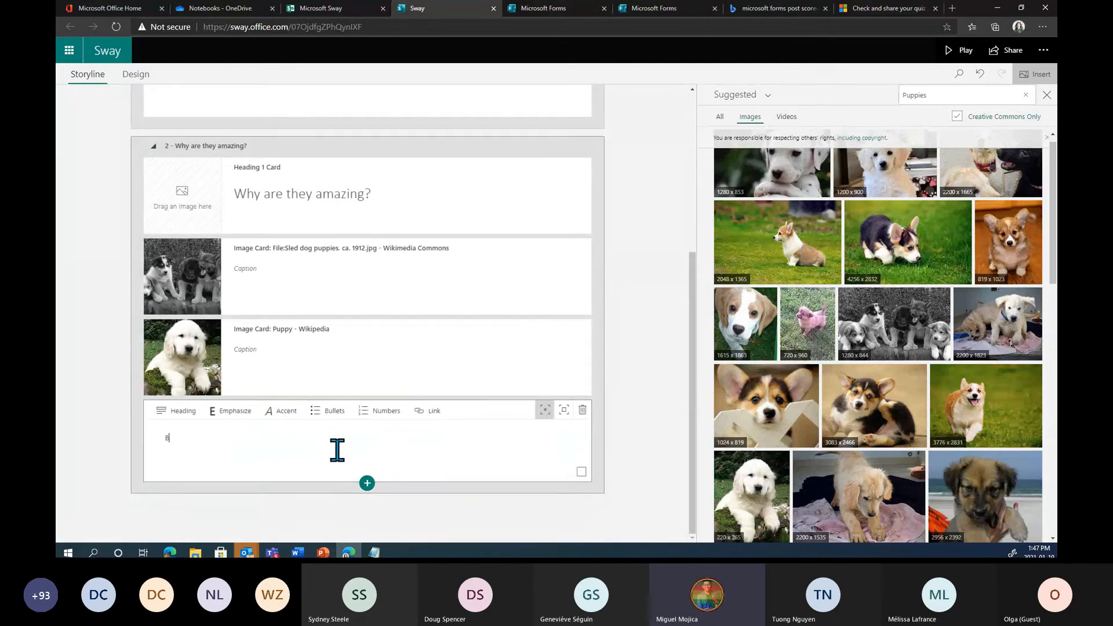
{"action": "type", "text": "ecause they are !"}
{"action": "left_click", "coordinate": [1046, 95]}
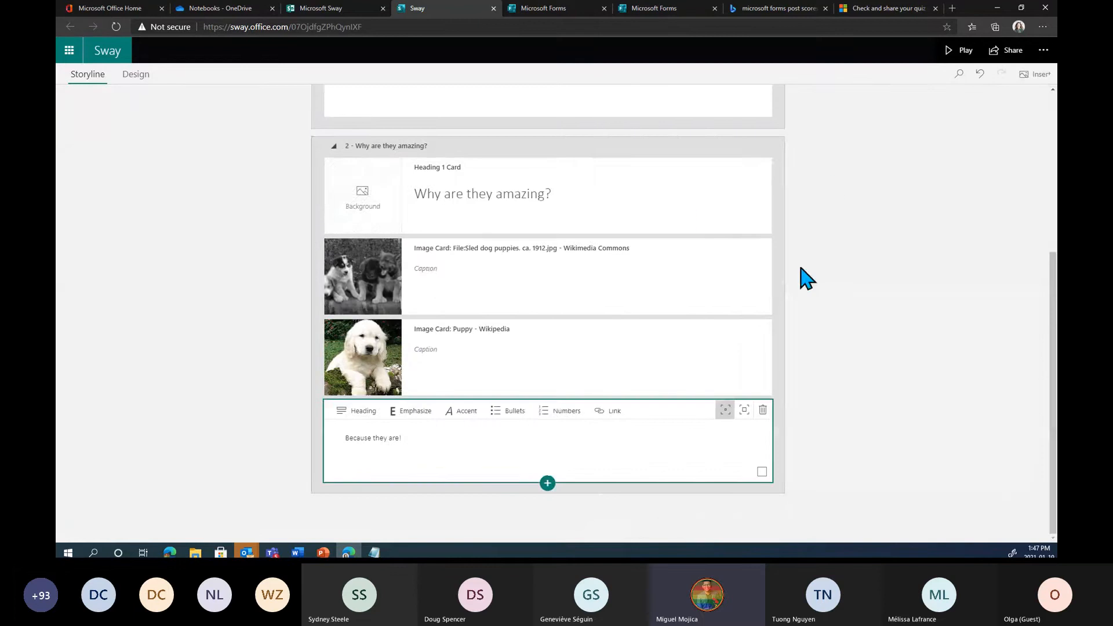
Play the Puppies Sway, review it from start to end, and return to editing.
{"action": "scroll", "coordinate": [856, 313], "scroll_direction": "up", "scroll_amount": 5}
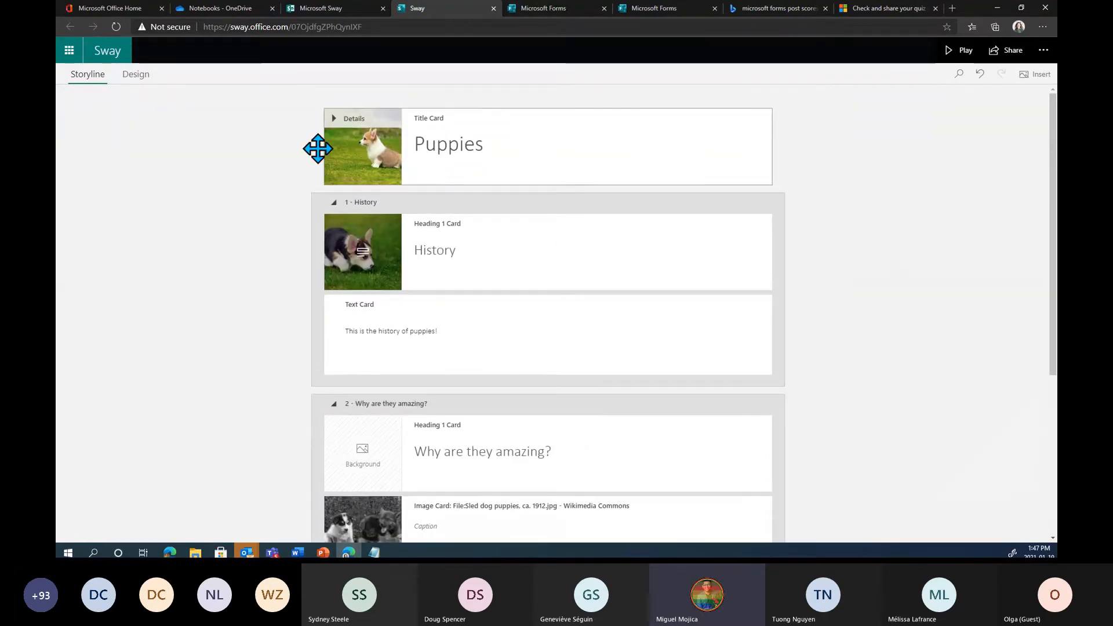
{"action": "left_click", "coordinate": [961, 51]}
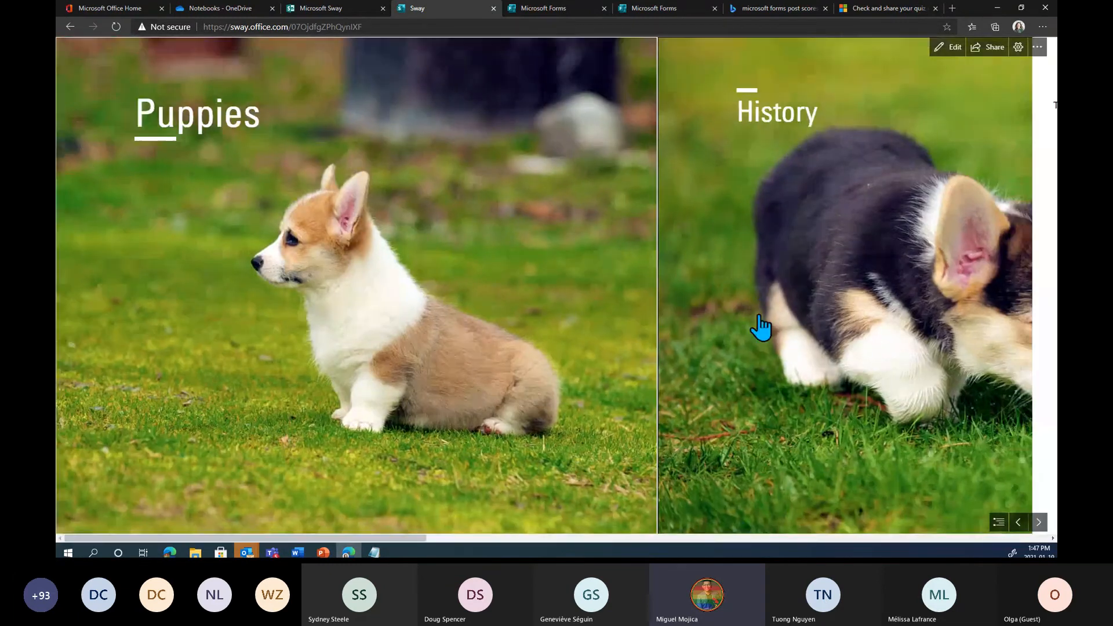
{"action": "scroll", "coordinate": [761, 327], "scroll_direction": "down", "scroll_amount": 10}
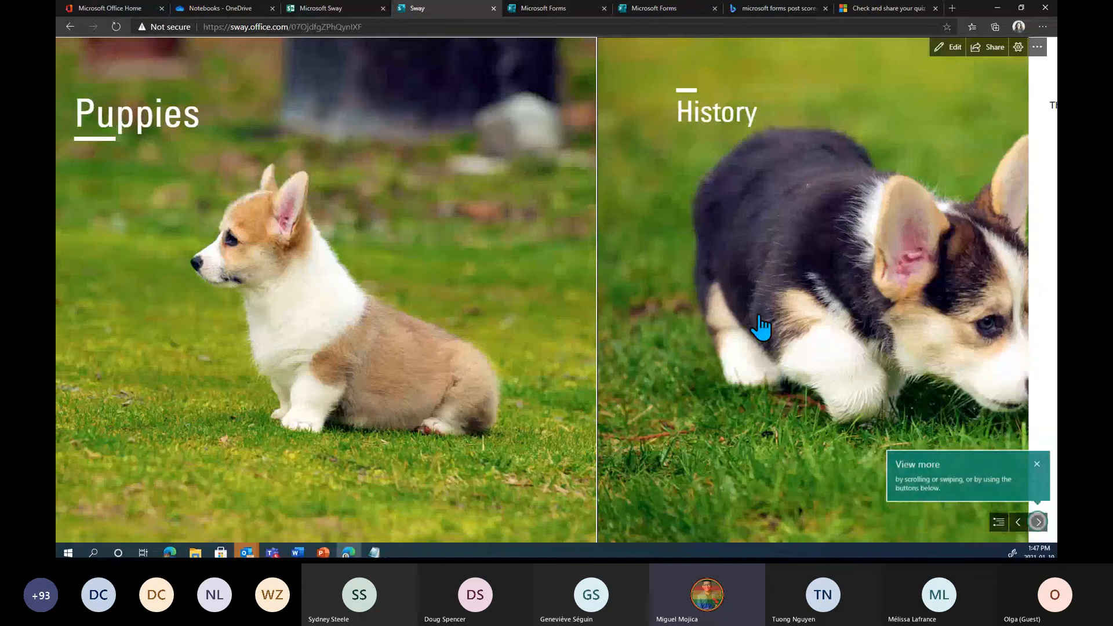
{"action": "scroll", "coordinate": [761, 328], "scroll_direction": "down", "scroll_amount": 4}
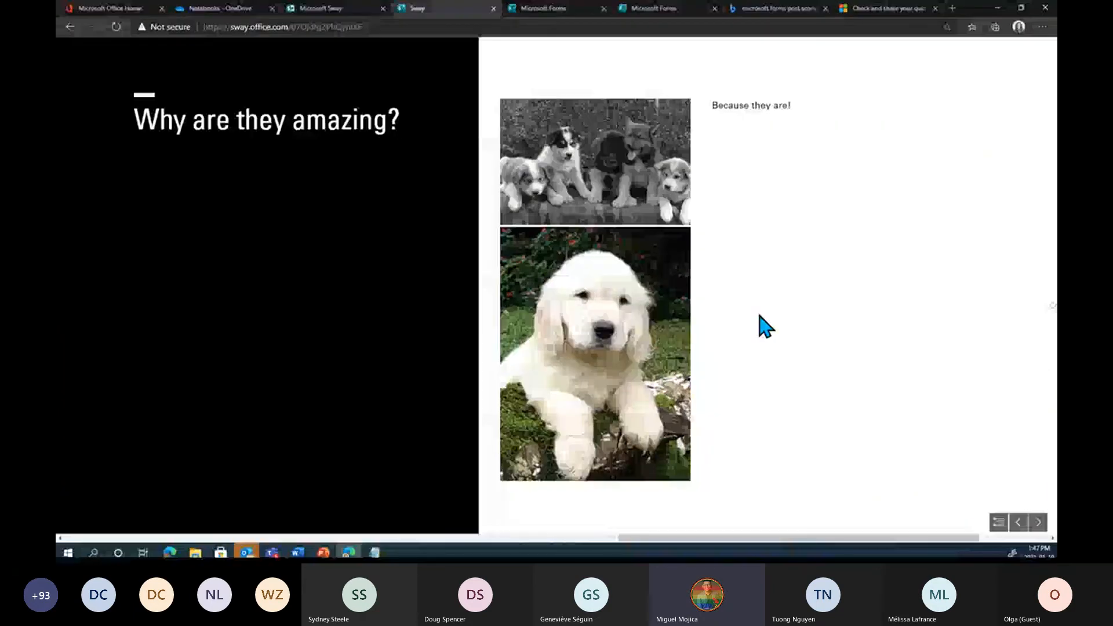
{"action": "scroll", "coordinate": [765, 327], "scroll_direction": "up", "scroll_amount": 15}
{"action": "scroll", "coordinate": [760, 328], "scroll_direction": "up", "scroll_amount": 5}
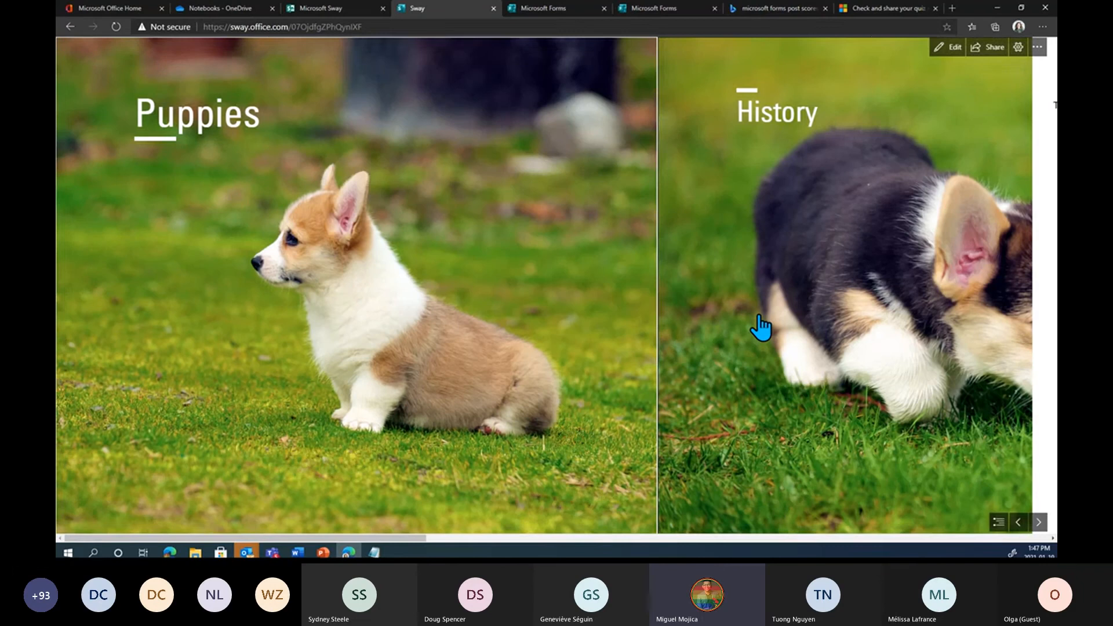
{"action": "left_click", "coordinate": [950, 48]}
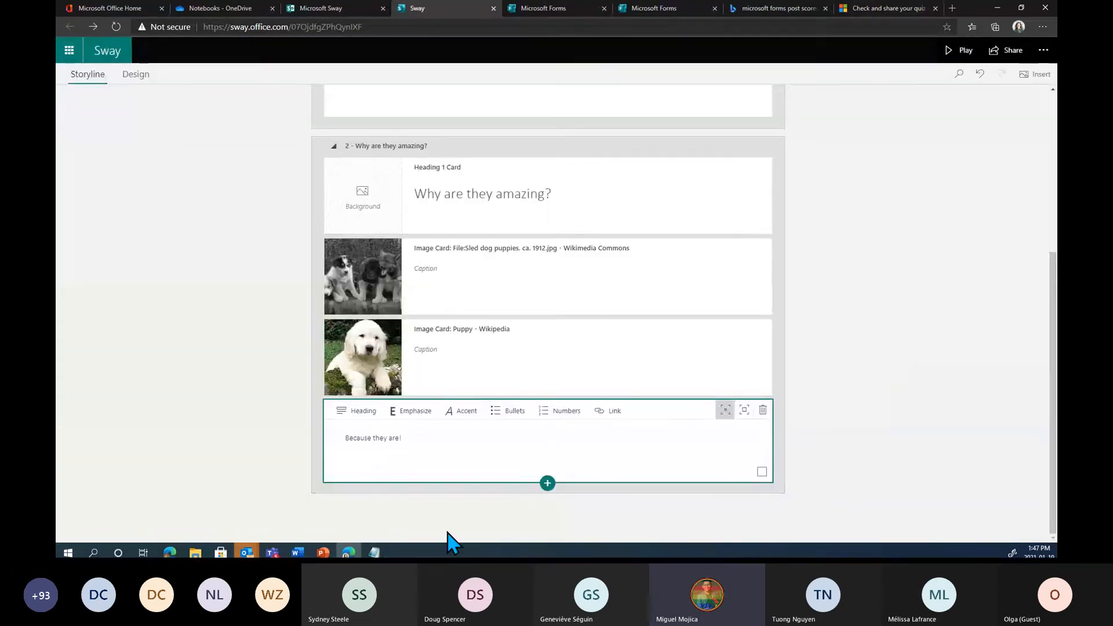
Switch the Sway to its design preview and open the style options.
{"action": "scroll", "coordinate": [452, 318], "scroll_direction": "up", "scroll_amount": 1}
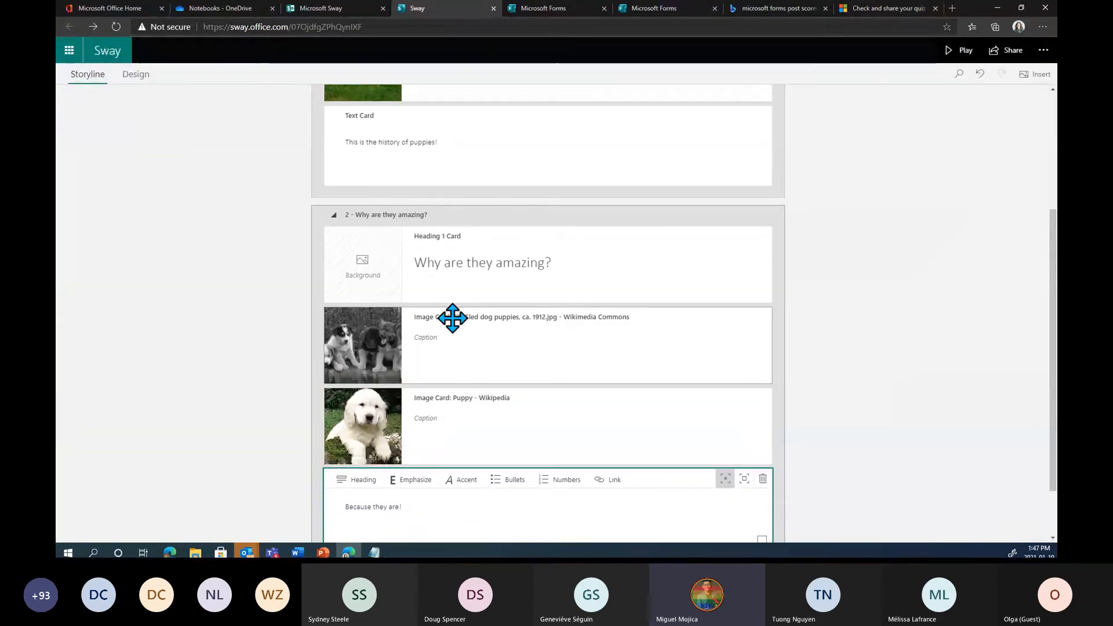
{"action": "left_click", "coordinate": [130, 82]}
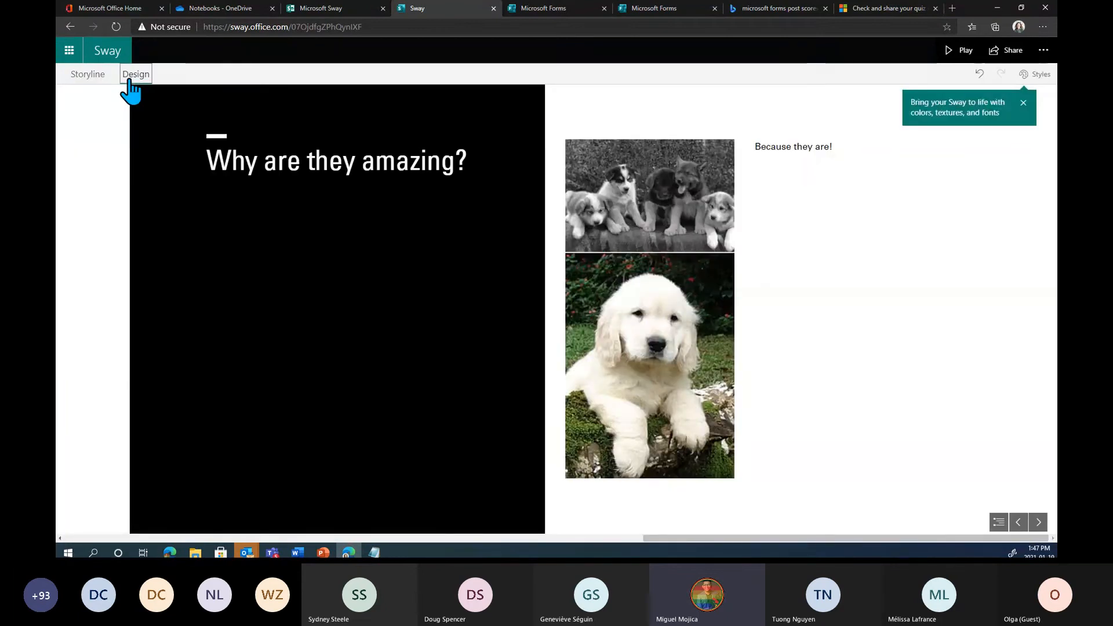
{"action": "left_click", "coordinate": [1038, 80]}
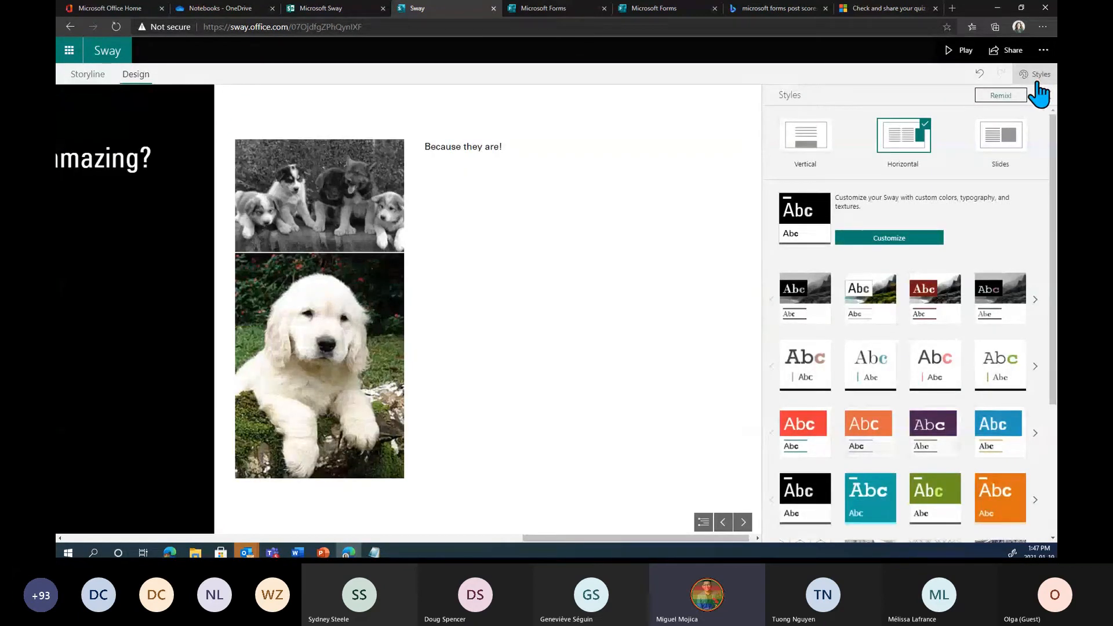
Try the Vertical layout and preview the Sway from the title down to the last section.
{"action": "left_click", "coordinate": [811, 133]}
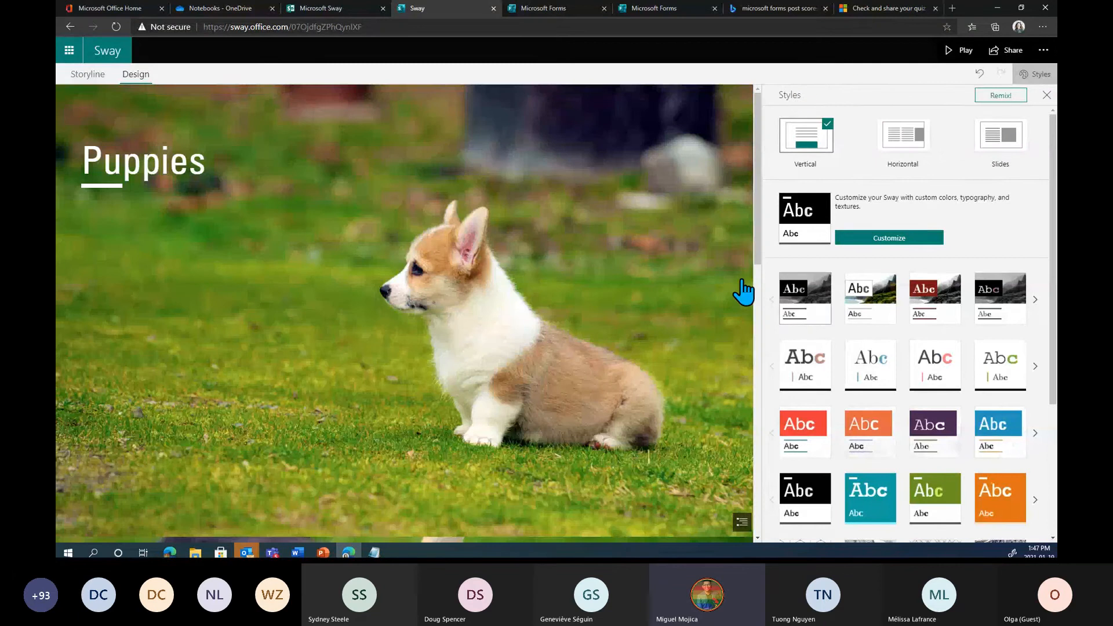
{"action": "scroll", "coordinate": [636, 286], "scroll_direction": "down", "scroll_amount": 3}
{"action": "scroll", "coordinate": [635, 280], "scroll_direction": "down", "scroll_amount": 2}
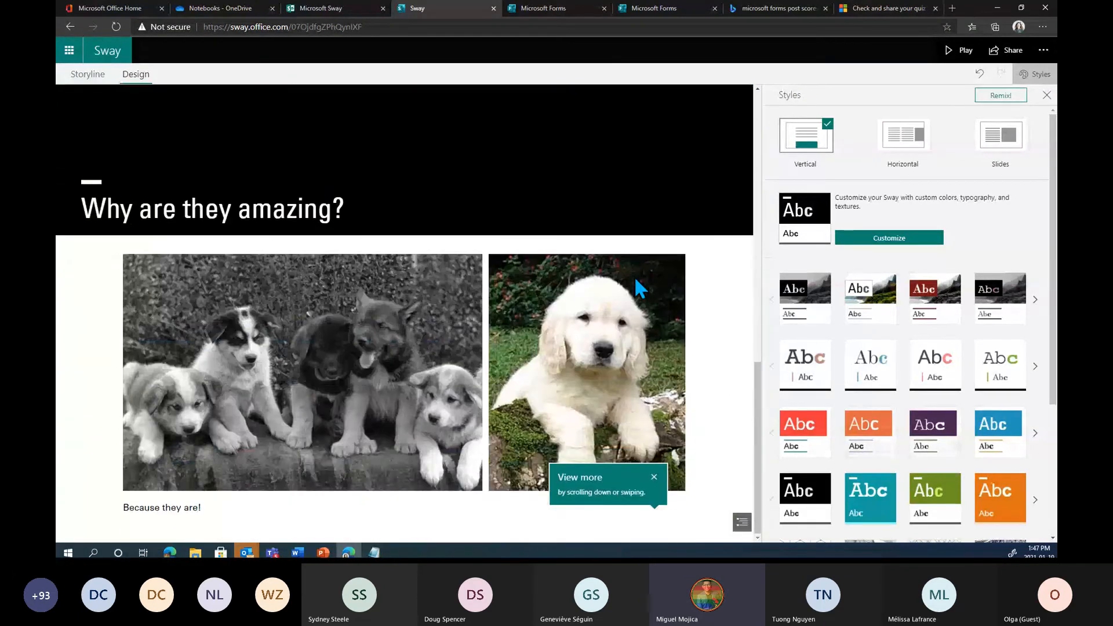
{"action": "scroll", "coordinate": [638, 285], "scroll_direction": "up", "scroll_amount": 6}
Try the Horizontal and Slides layouts, and page through the first few slides and back to the title.
{"action": "left_click", "coordinate": [917, 148]}
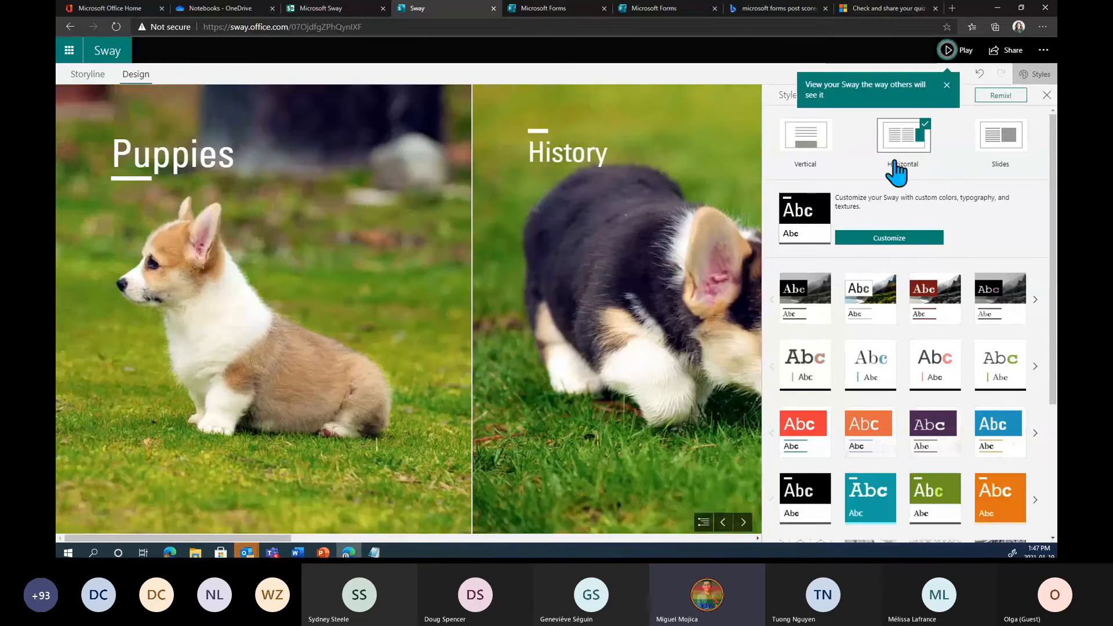
{"action": "left_click", "coordinate": [1001, 142]}
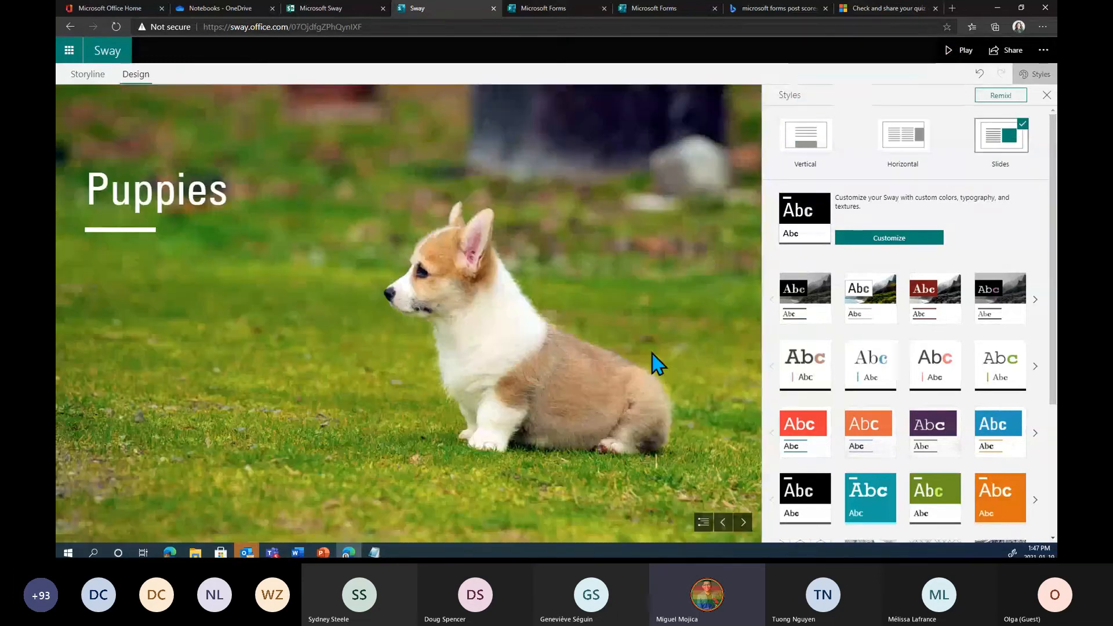
{"action": "left_click", "coordinate": [747, 525]}
{"action": "left_click", "coordinate": [746, 524]}
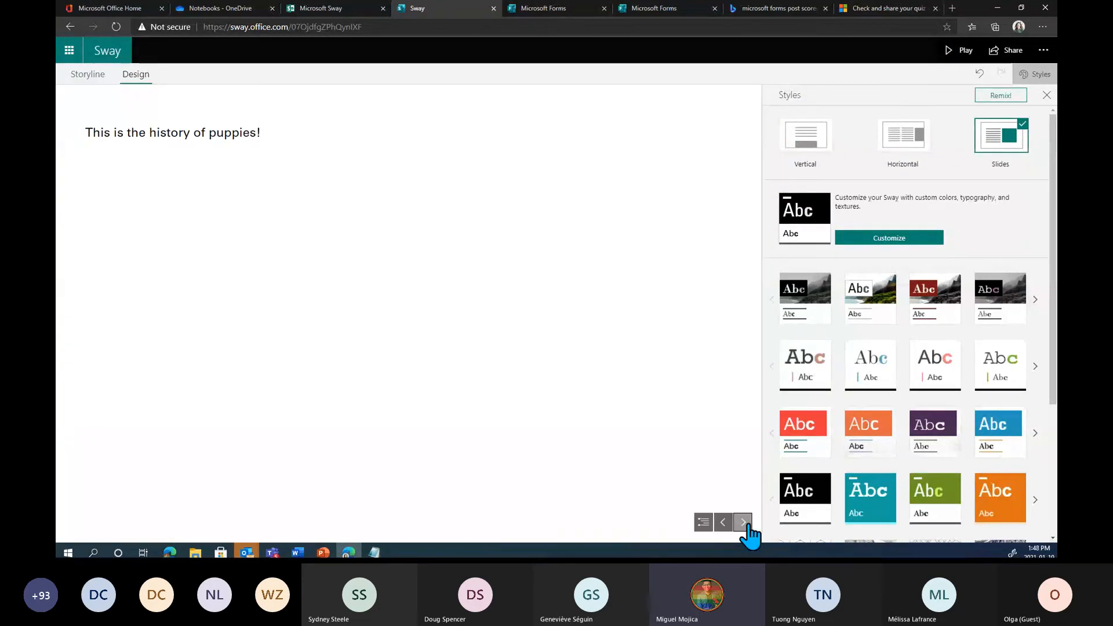
{"action": "left_click", "coordinate": [743, 523]}
{"action": "left_click", "coordinate": [723, 522]}
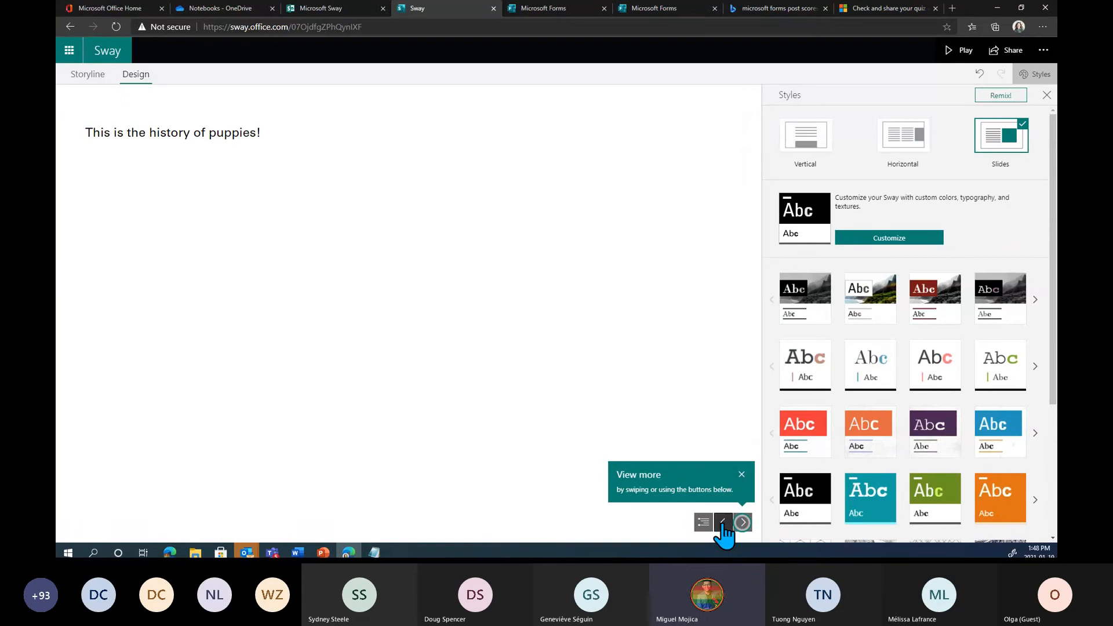
{"action": "left_click", "coordinate": [723, 522]}
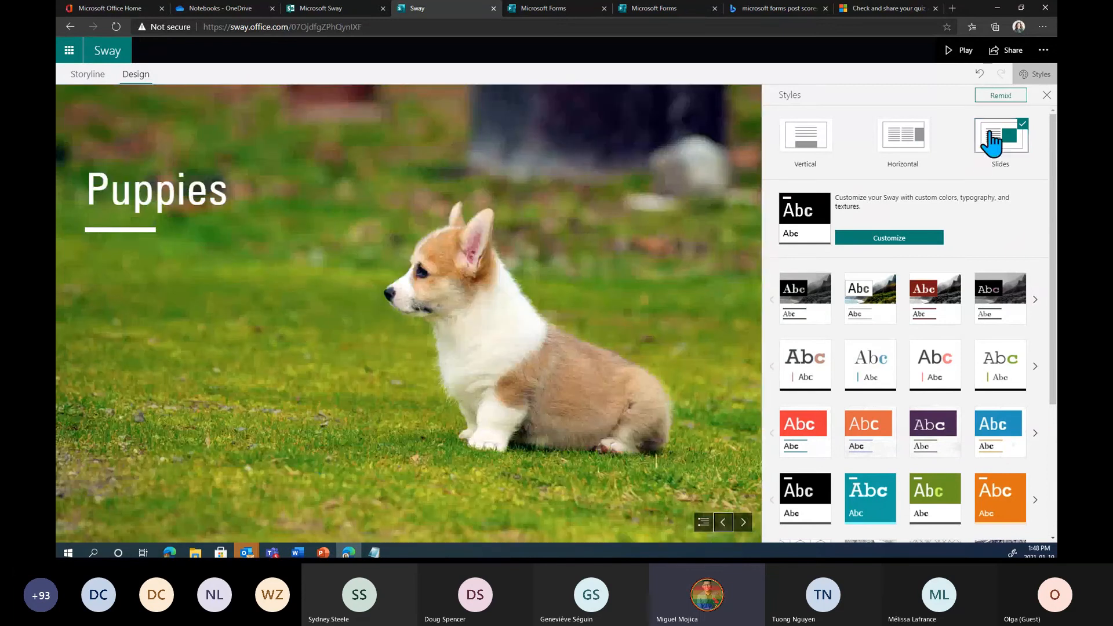
Remix the Sway to apply a randomly chosen layout and style.
{"action": "left_click", "coordinate": [1003, 96]}
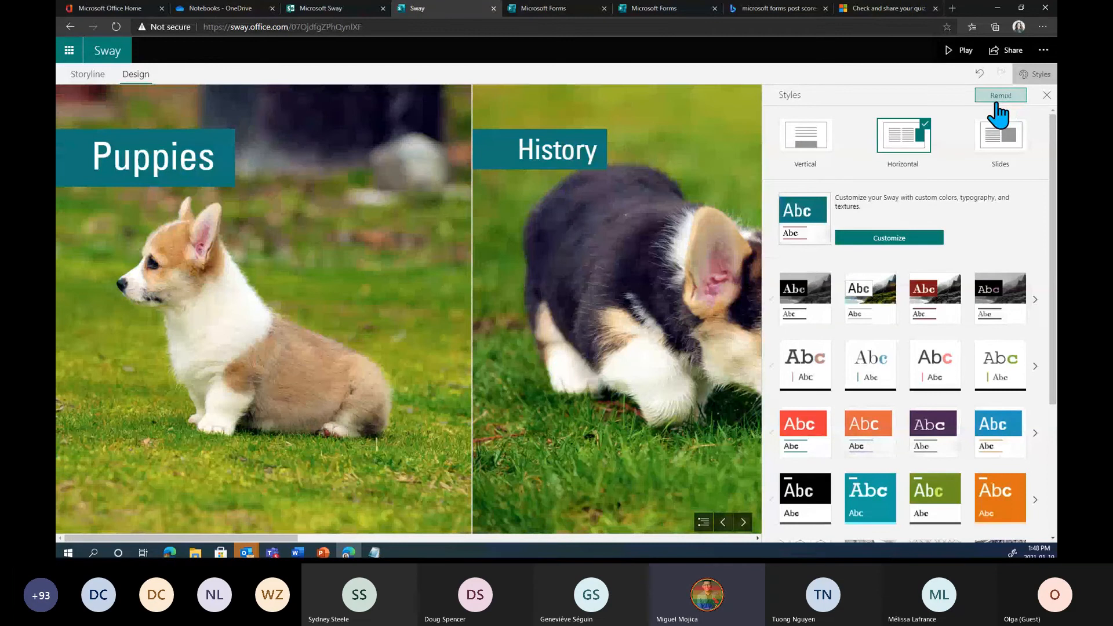
Remix the Sway once more, apply the first black-and-white style in the first style row, and close the style options.
{"action": "left_click", "coordinate": [997, 104]}
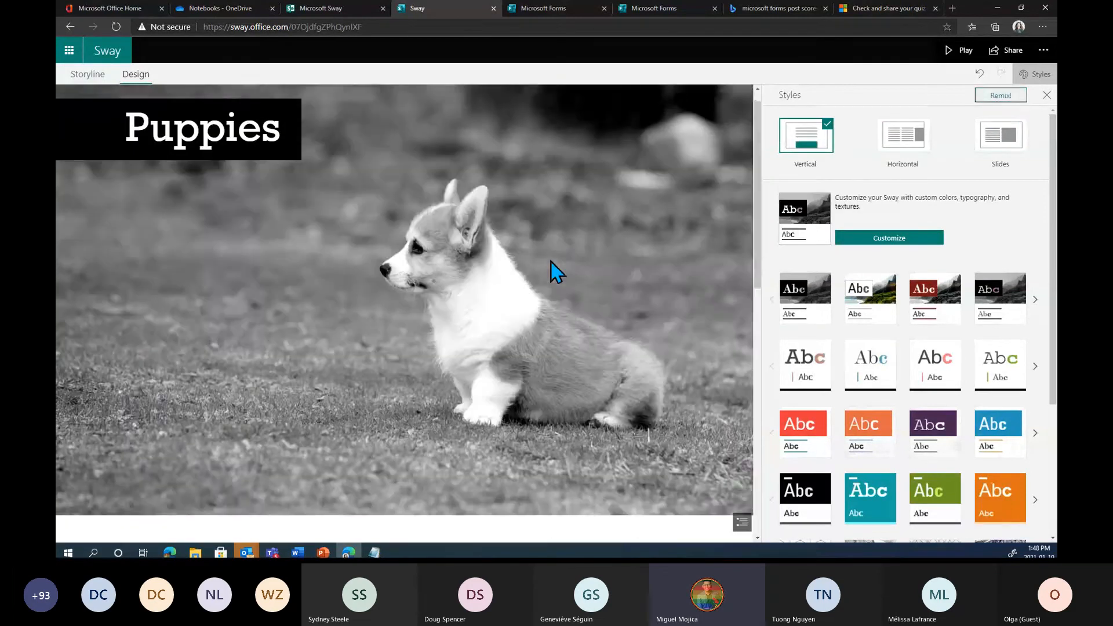
{"action": "scroll", "coordinate": [554, 269], "scroll_direction": "down", "scroll_amount": 5}
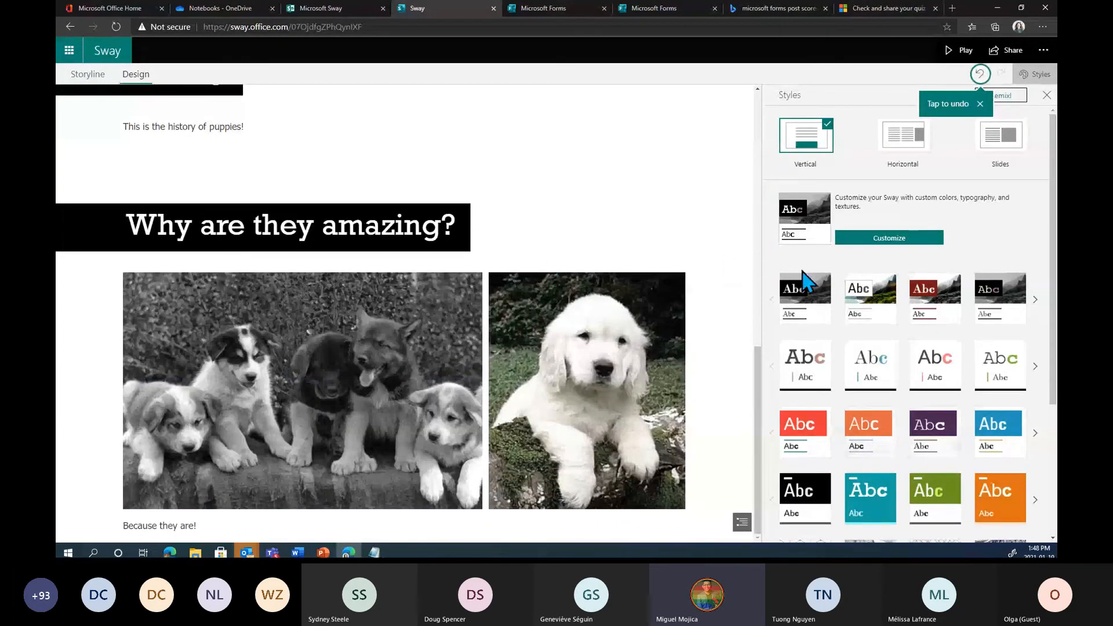
{"action": "left_click", "coordinate": [811, 310]}
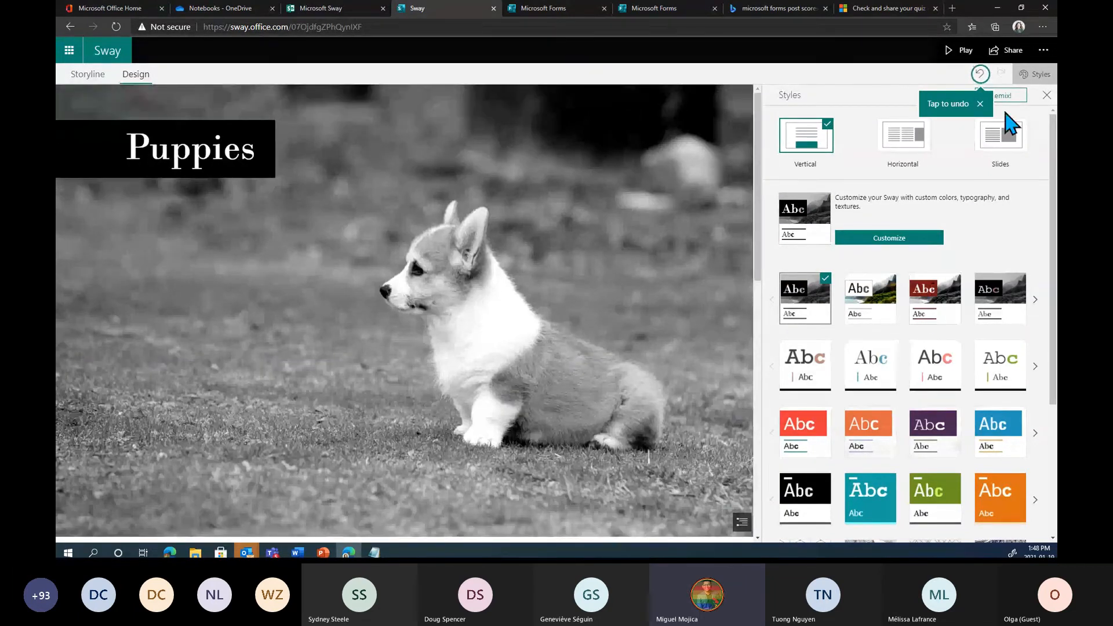
{"action": "left_click", "coordinate": [1046, 96]}
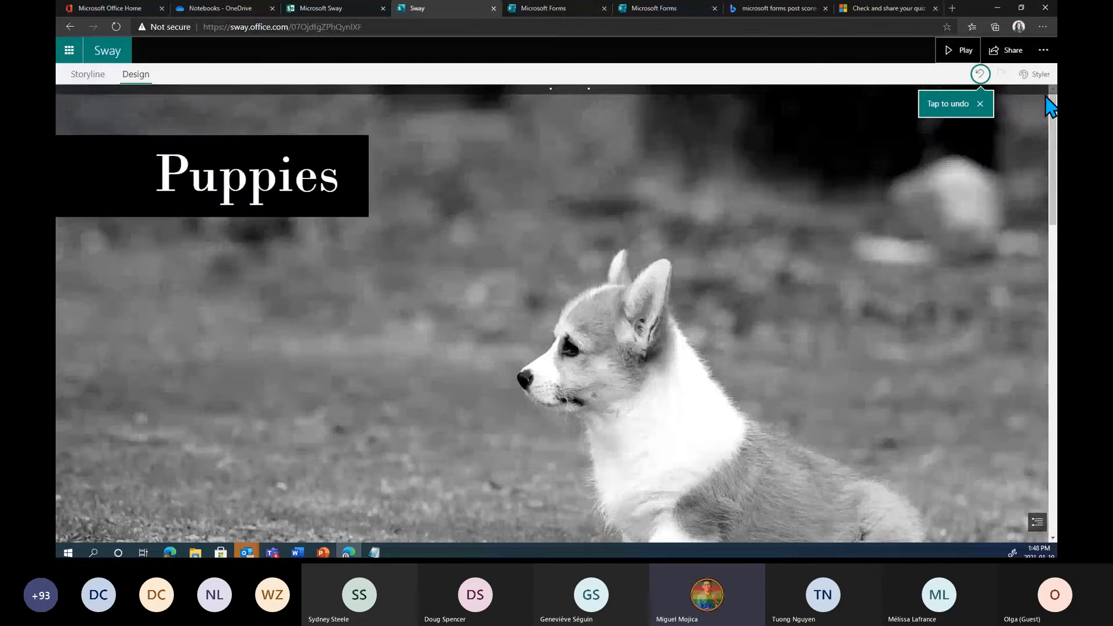
Play the Sway and view it from the title down to the last section and back to the title.
{"action": "left_click", "coordinate": [961, 61]}
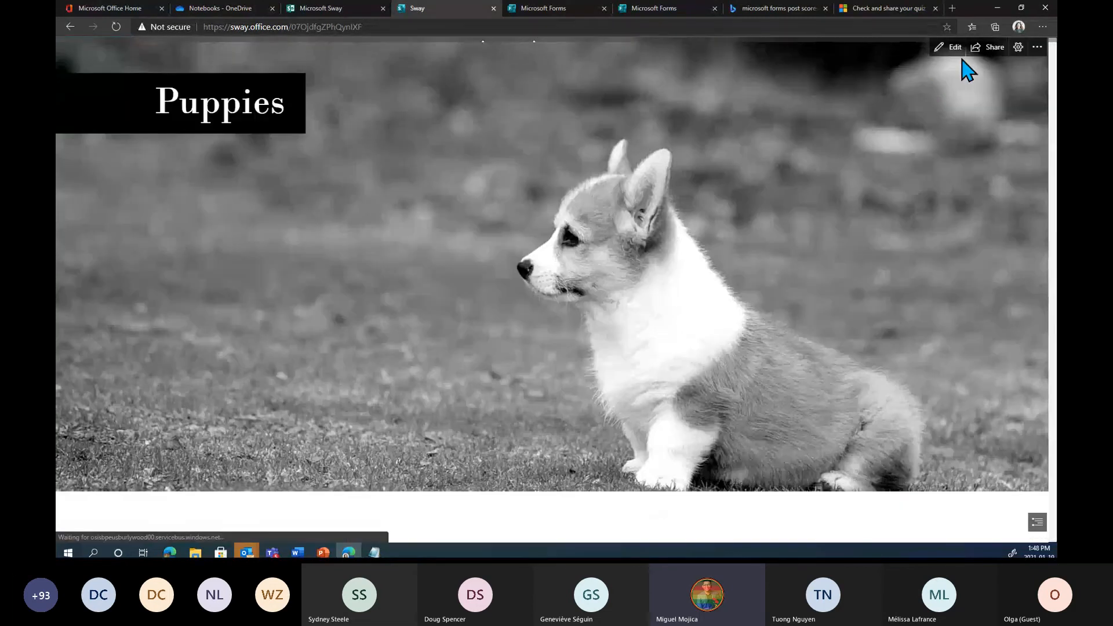
{"action": "scroll", "coordinate": [840, 238], "scroll_direction": "down", "scroll_amount": 2}
{"action": "scroll", "coordinate": [845, 240], "scroll_direction": "down", "scroll_amount": 8}
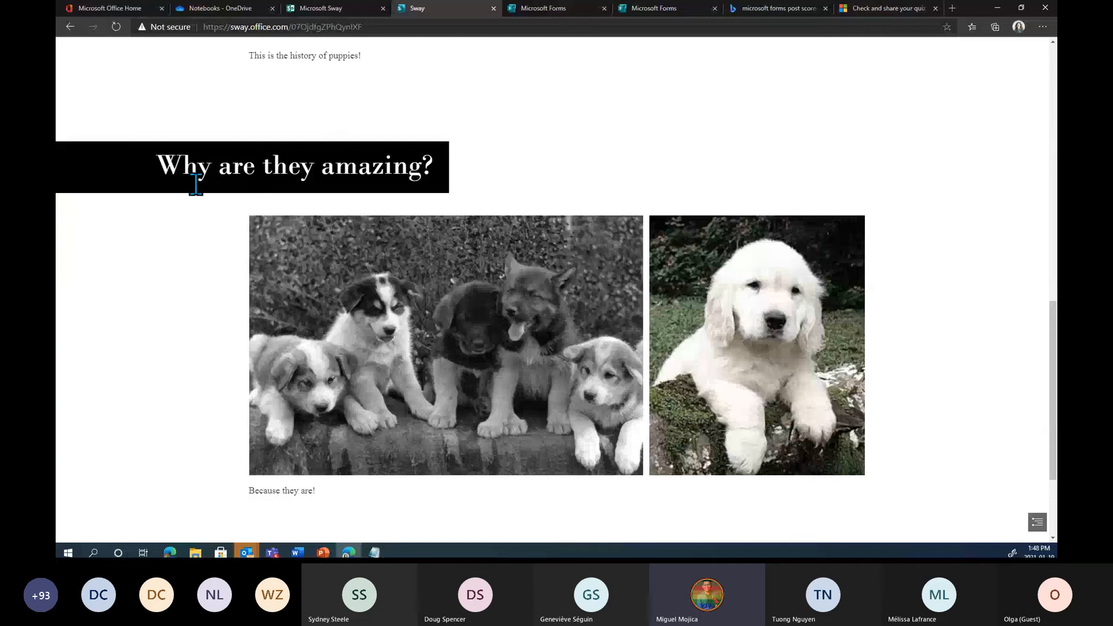
{"action": "scroll", "coordinate": [194, 179], "scroll_direction": "down", "scroll_amount": 3}
{"action": "scroll", "coordinate": [206, 217], "scroll_direction": "up", "scroll_amount": 6}
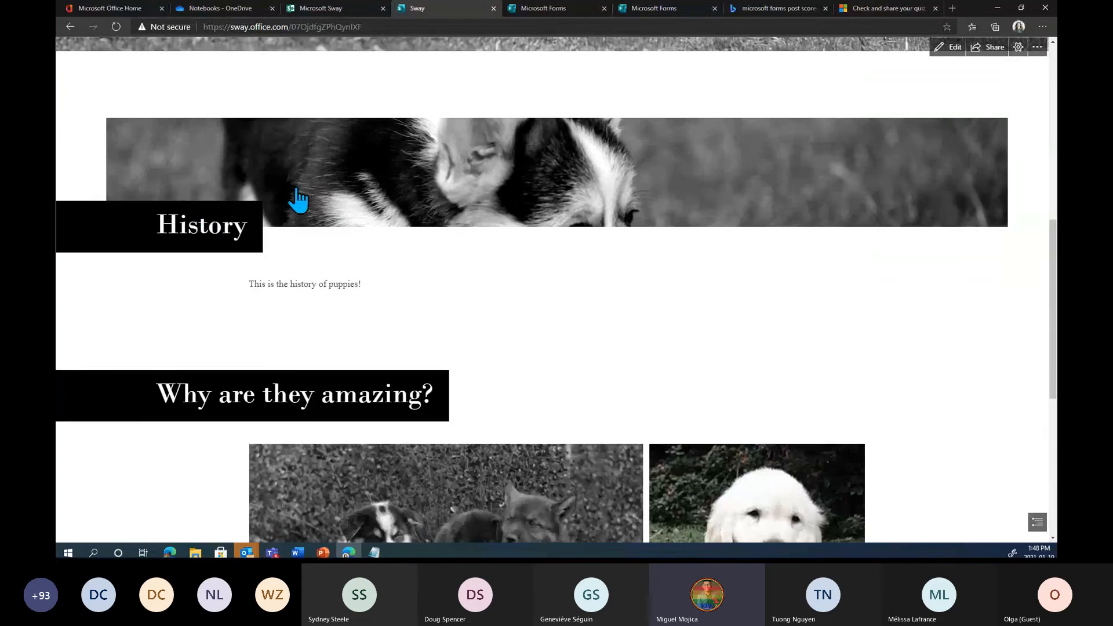
{"action": "scroll", "coordinate": [416, 133], "scroll_direction": "up", "scroll_amount": 5}
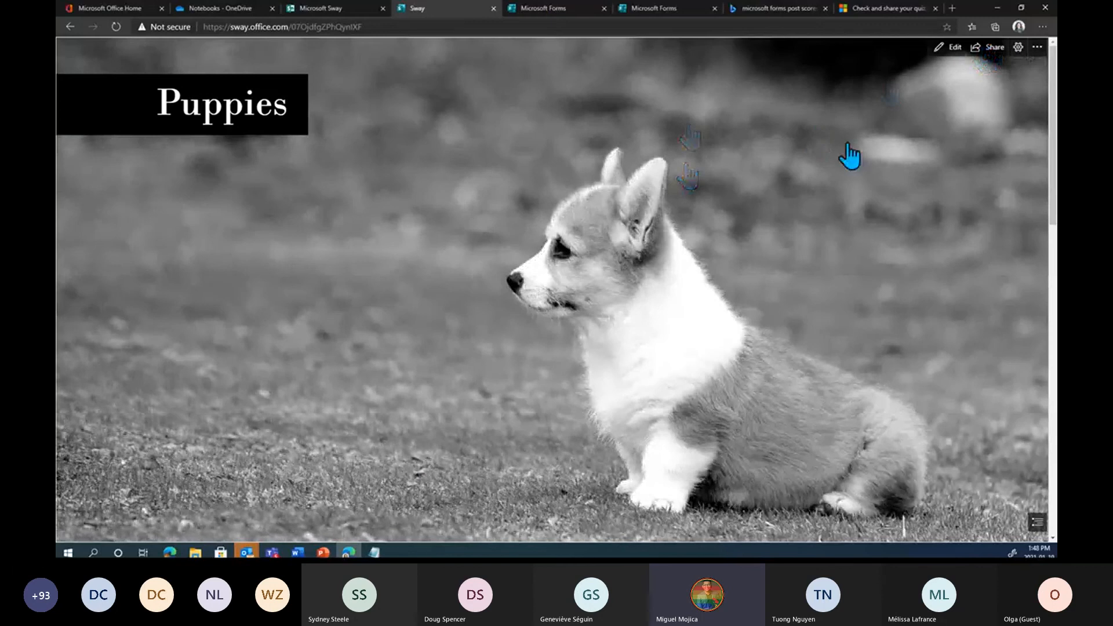
Try the Sway's sharing audiences and invite permissions, settling on Anyone with a link and view.
{"action": "left_click", "coordinate": [995, 55]}
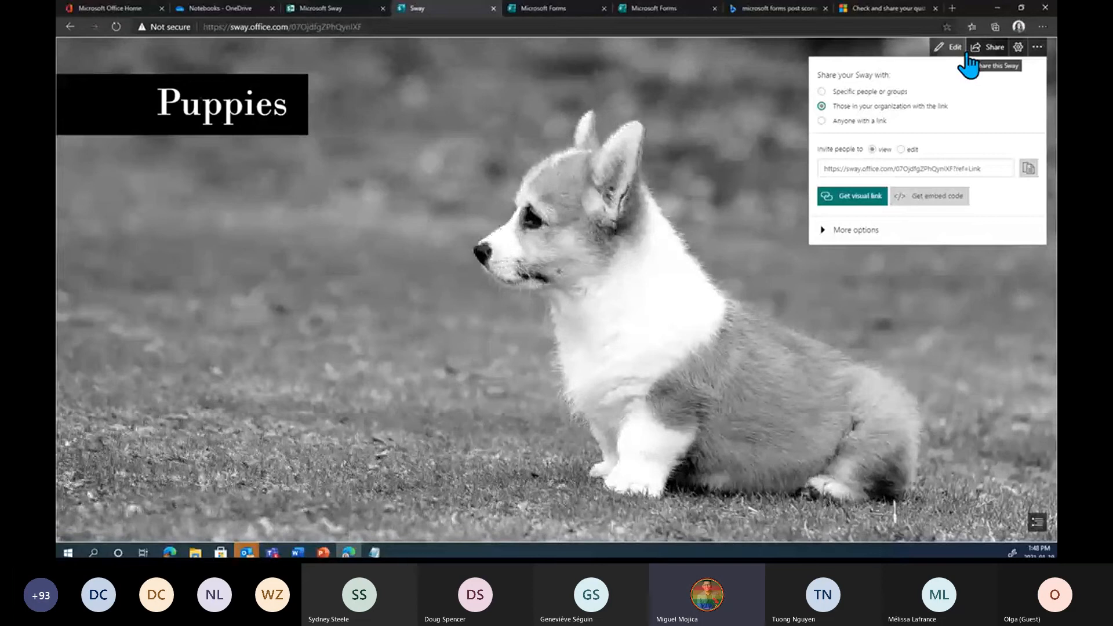
{"action": "left_click", "coordinate": [871, 92]}
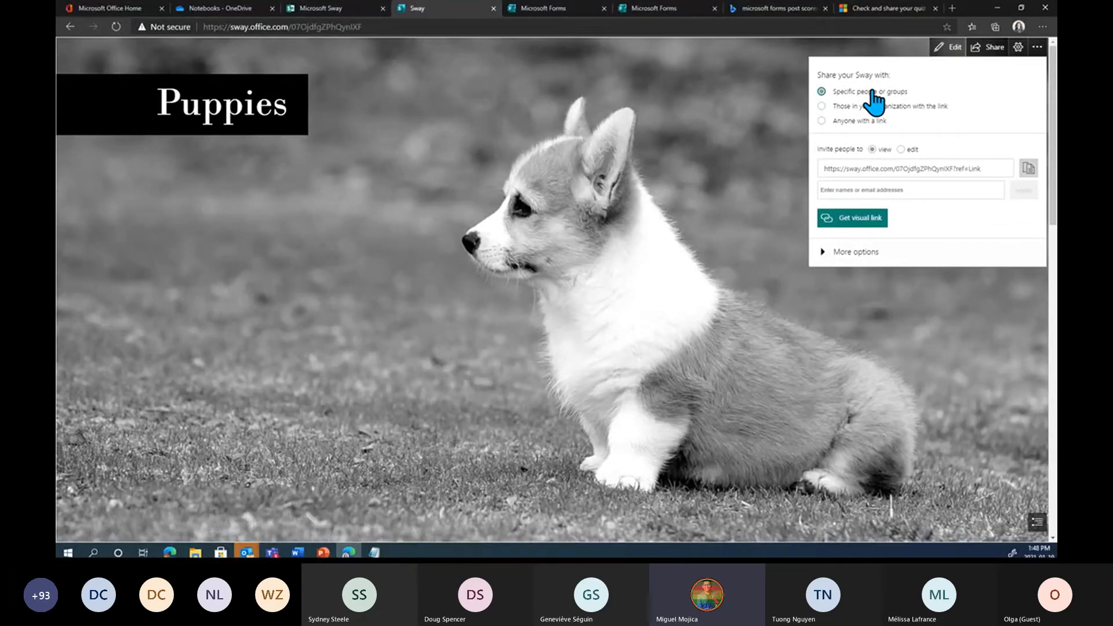
{"action": "left_click", "coordinate": [892, 107]}
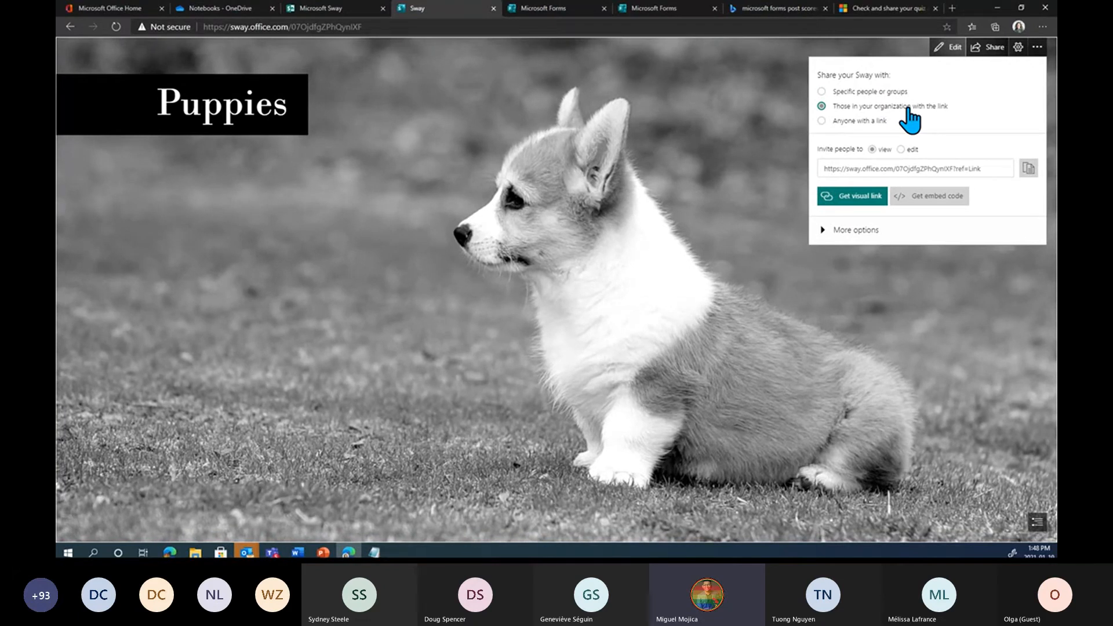
{"action": "left_click", "coordinate": [859, 121]}
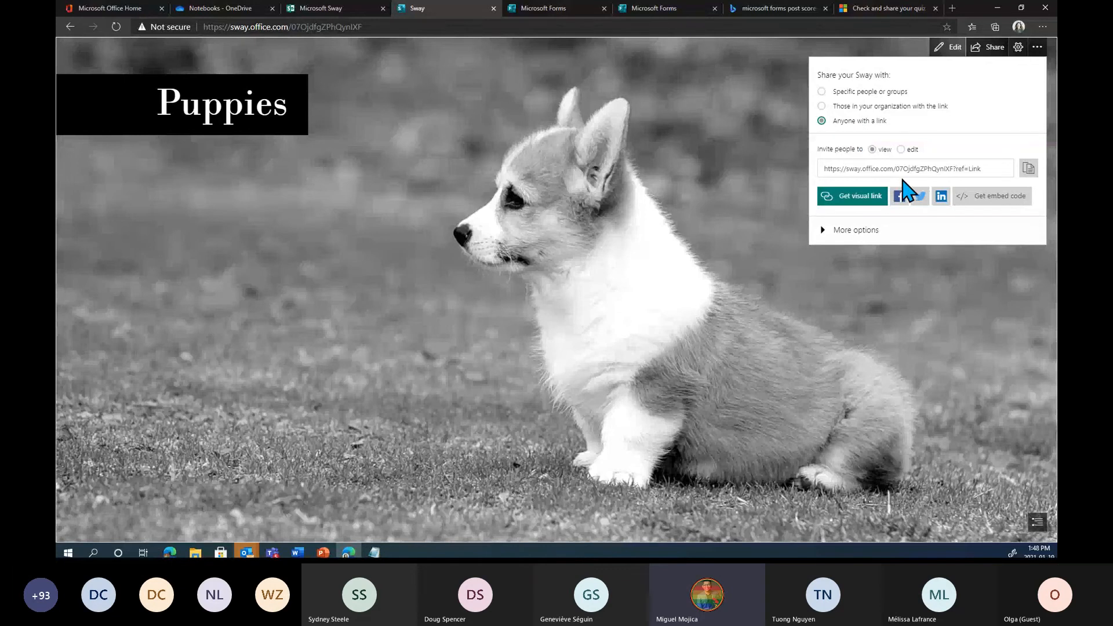
{"action": "left_click", "coordinate": [899, 150]}
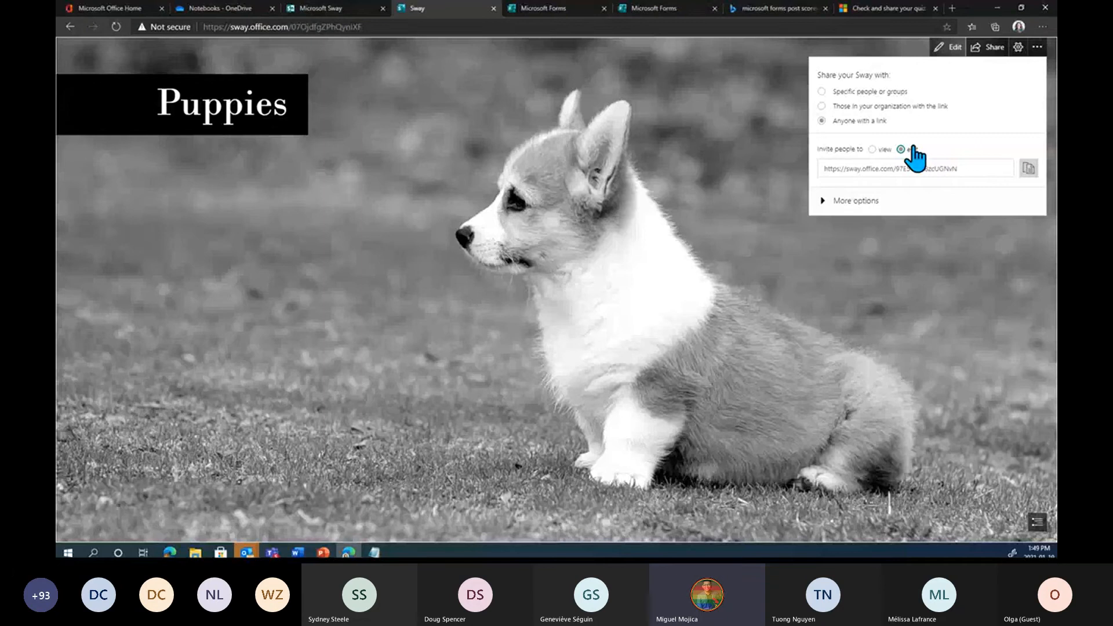
{"action": "left_click", "coordinate": [872, 150]}
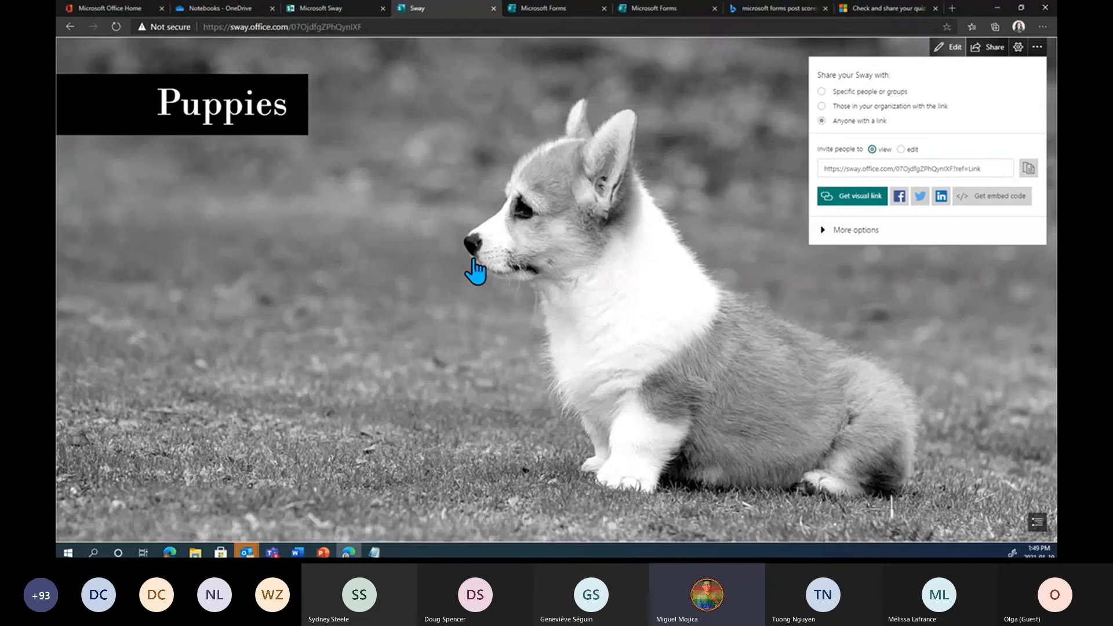
Preview the Sway's visual link without copying it, and copy the view link from the sharing options.
{"action": "left_click", "coordinate": [837, 198]}
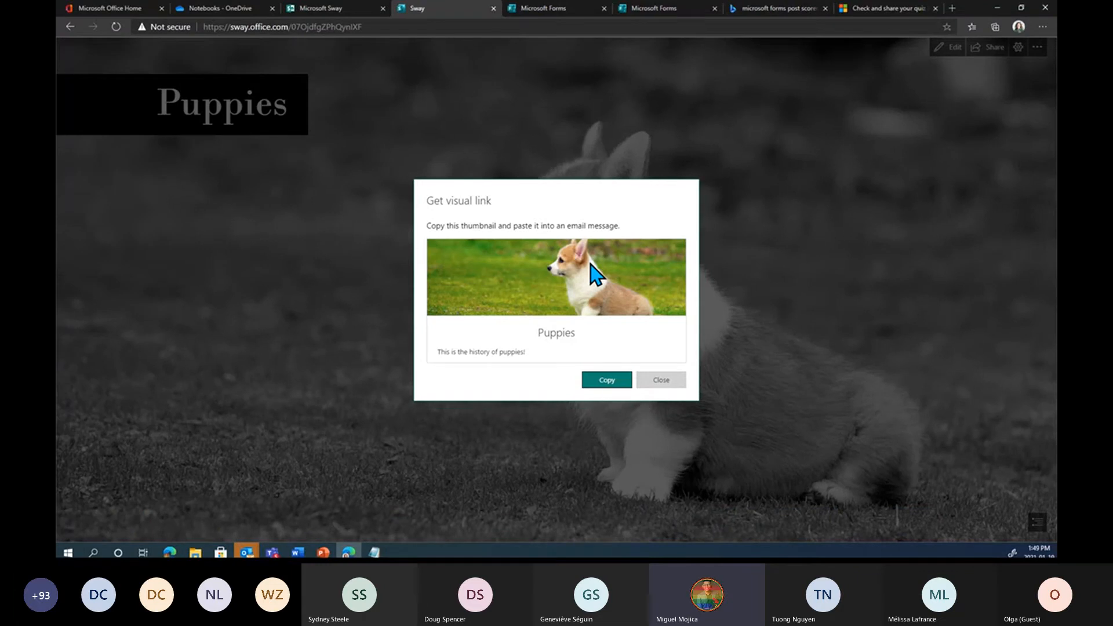
{"action": "left_click", "coordinate": [661, 379]}
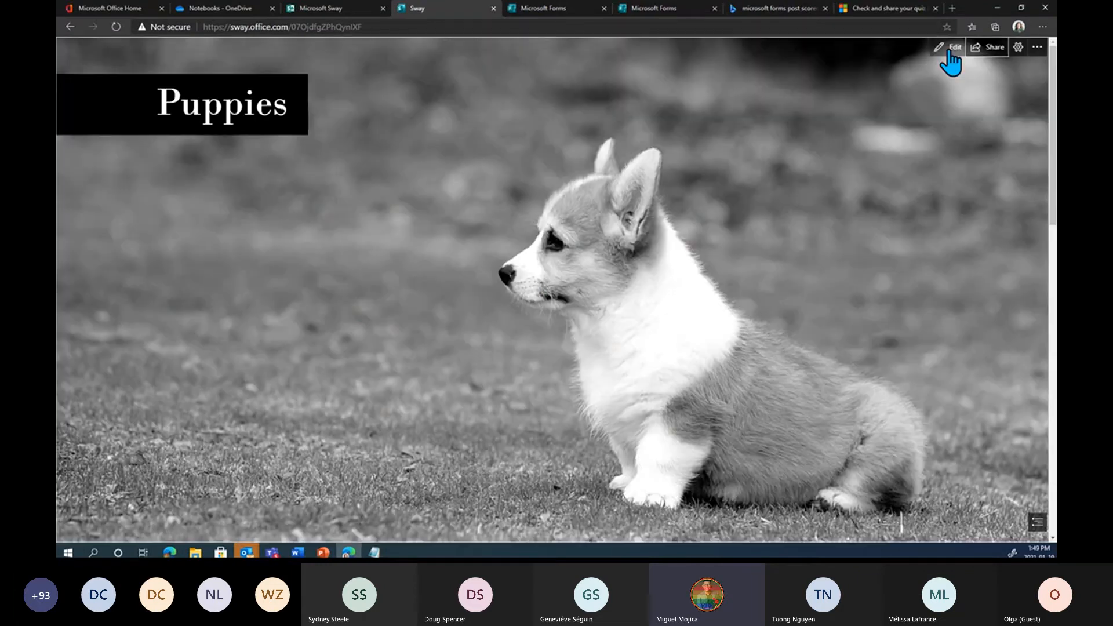
{"action": "left_click", "coordinate": [978, 54]}
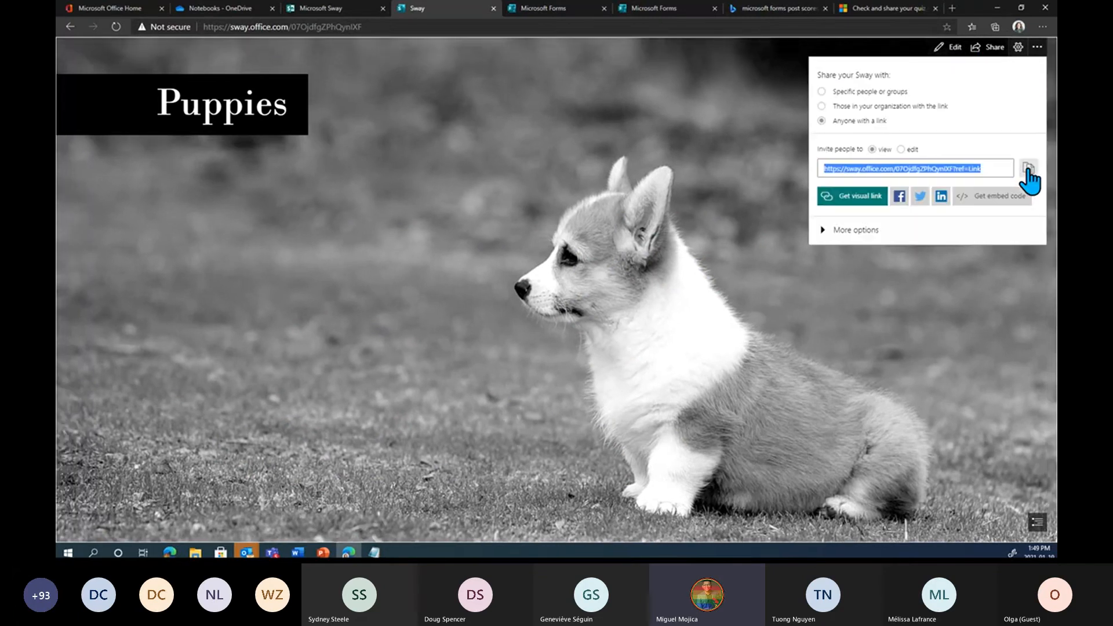
{"action": "left_click", "coordinate": [1027, 171]}
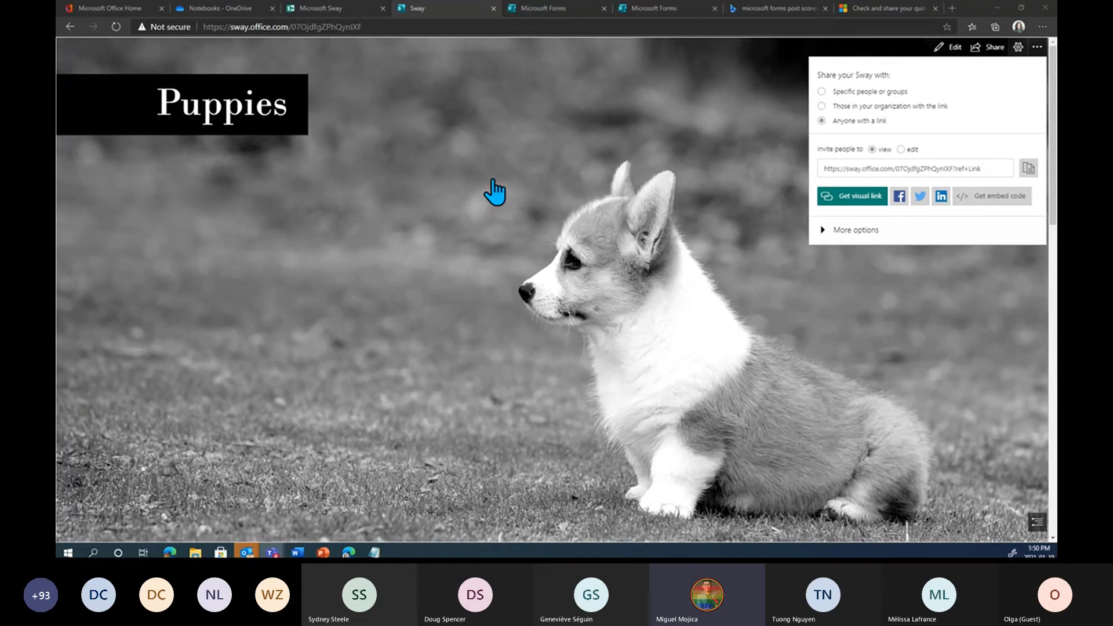
Examine the playing Sway from the title through the History section to the end and return to the title.
{"action": "scroll", "coordinate": [495, 197], "scroll_direction": "down", "scroll_amount": 1}
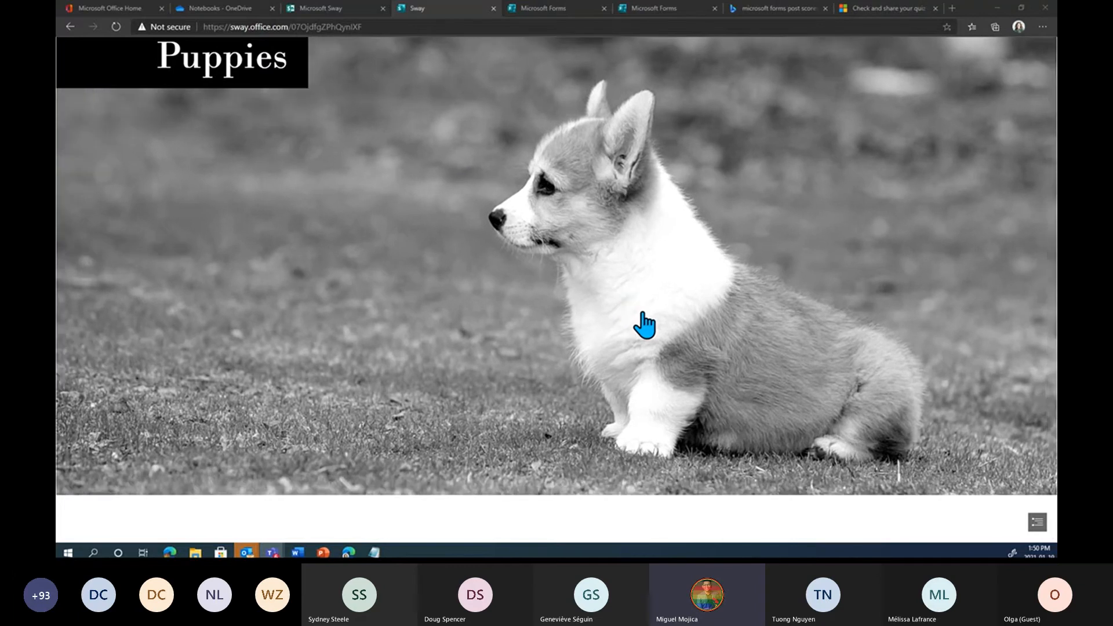
{"action": "scroll", "coordinate": [489, 268], "scroll_direction": "down", "scroll_amount": 4}
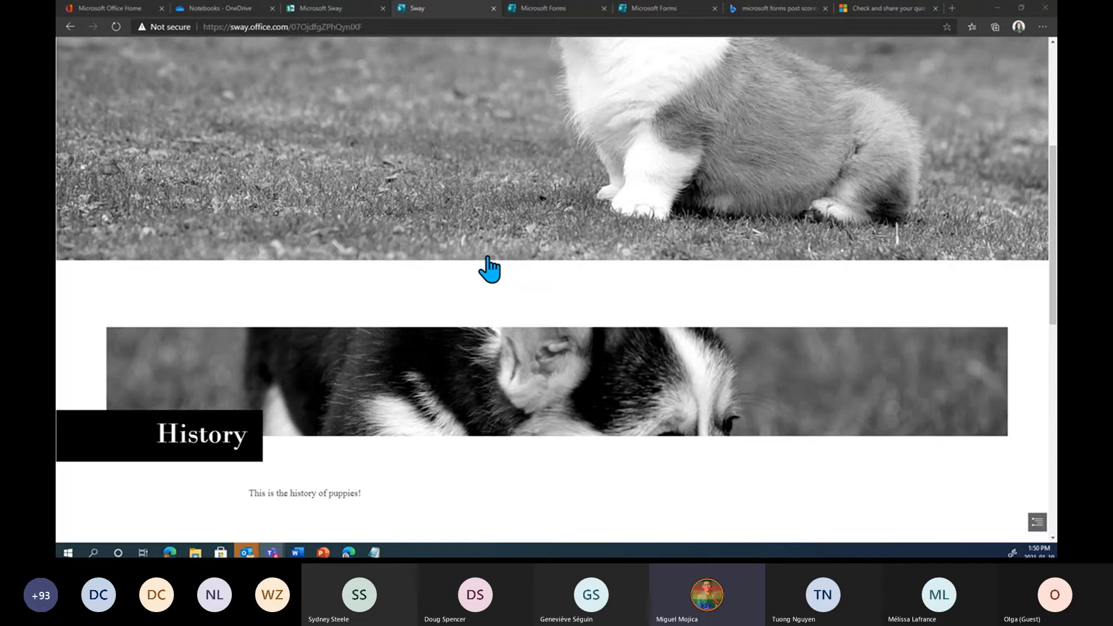
{"action": "scroll", "coordinate": [498, 302], "scroll_direction": "down", "scroll_amount": 10}
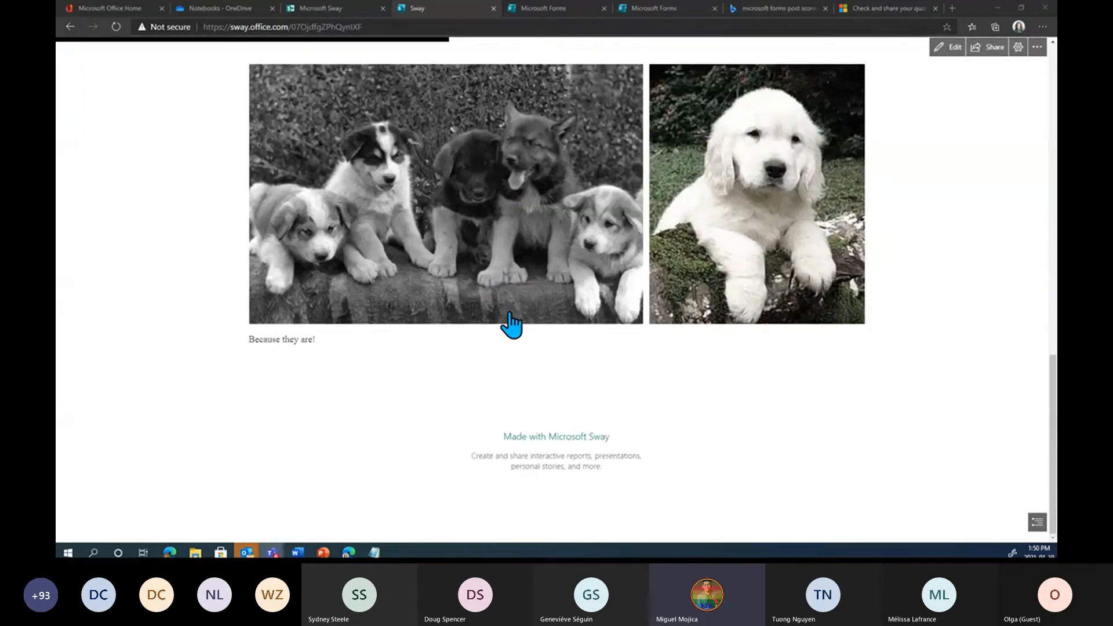
{"action": "scroll", "coordinate": [555, 281], "scroll_direction": "up", "scroll_amount": 5}
{"action": "scroll", "coordinate": [561, 260], "scroll_direction": "up", "scroll_amount": 5}
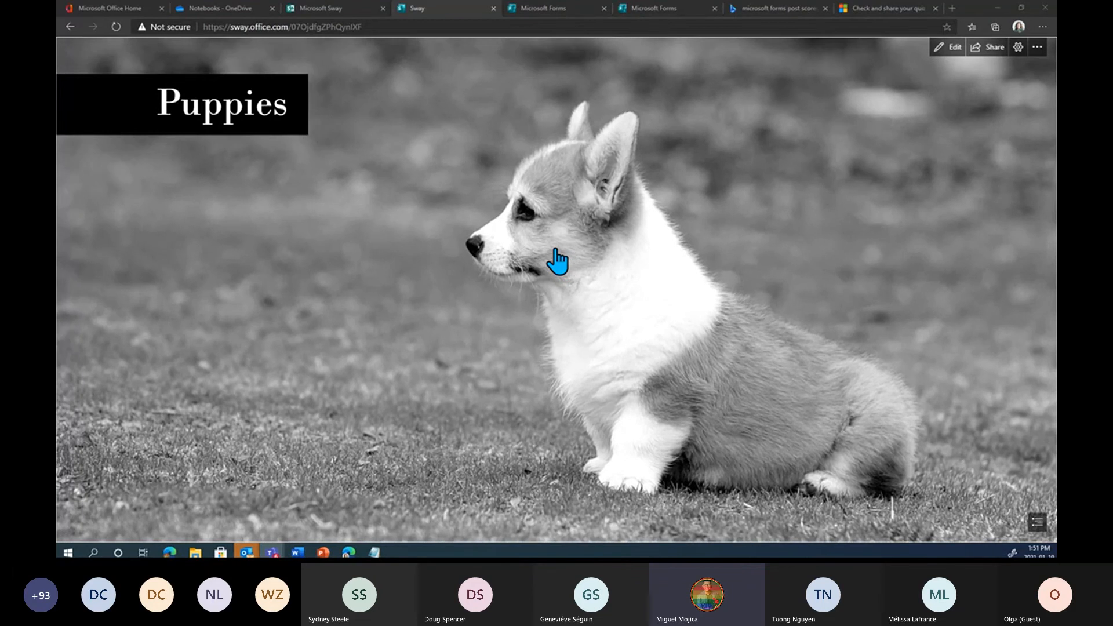
{"action": "scroll", "coordinate": [558, 262], "scroll_direction": "down", "scroll_amount": 5}
{"action": "scroll", "coordinate": [557, 262], "scroll_direction": "up", "scroll_amount": 5}
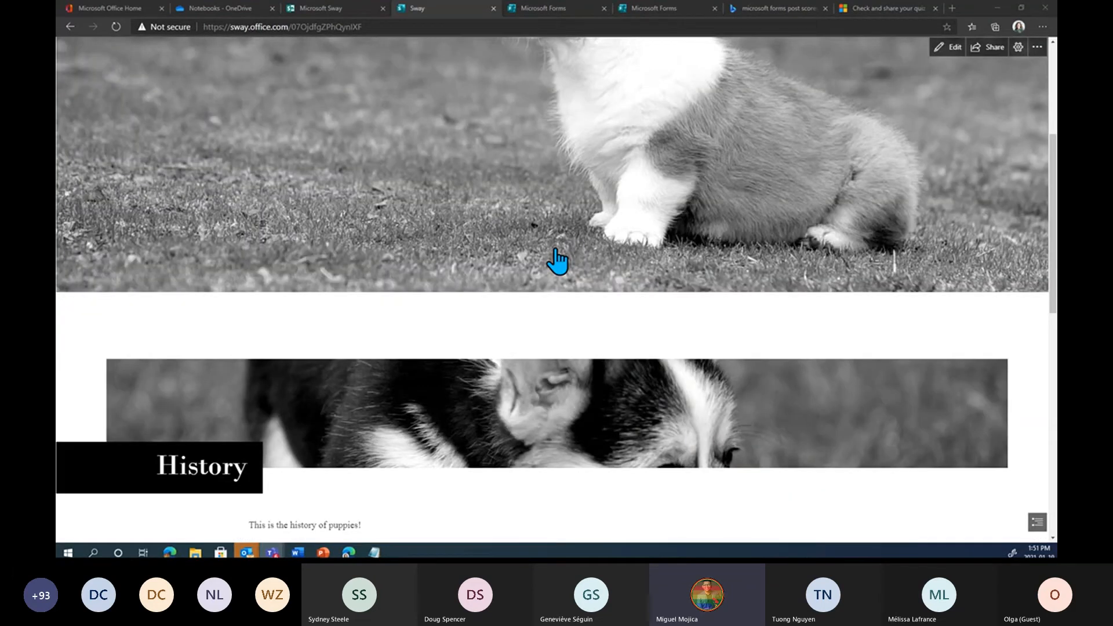
{"action": "scroll", "coordinate": [557, 262], "scroll_direction": "up", "scroll_amount": 4}
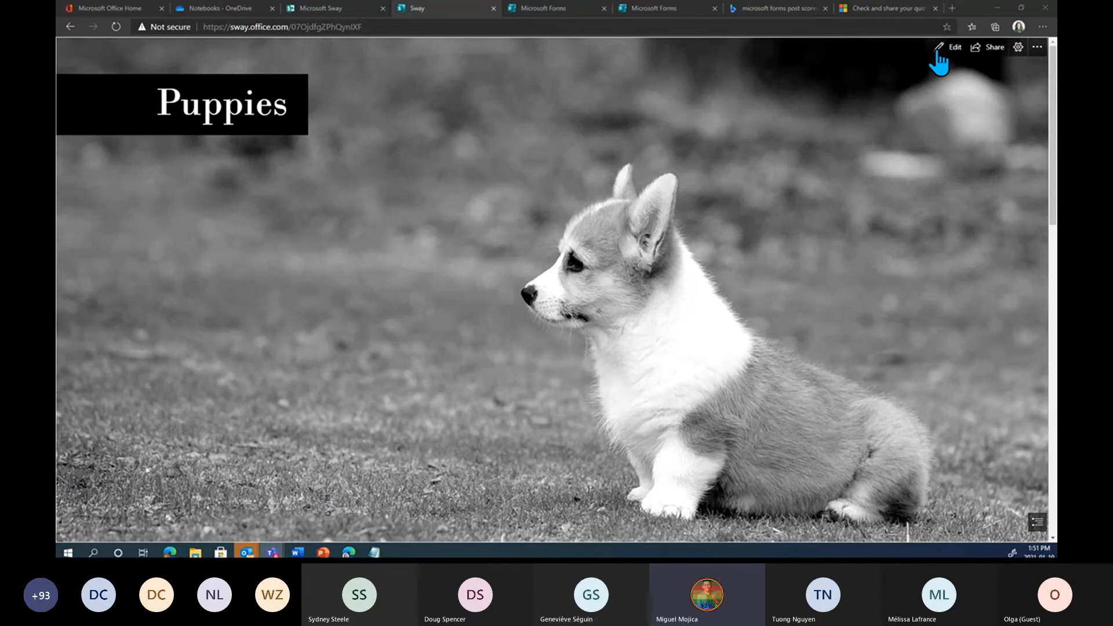
Return the Sway to editing, check its sharing options there, and close them.
{"action": "left_click", "coordinate": [939, 51]}
{"action": "left_click", "coordinate": [1006, 50]}
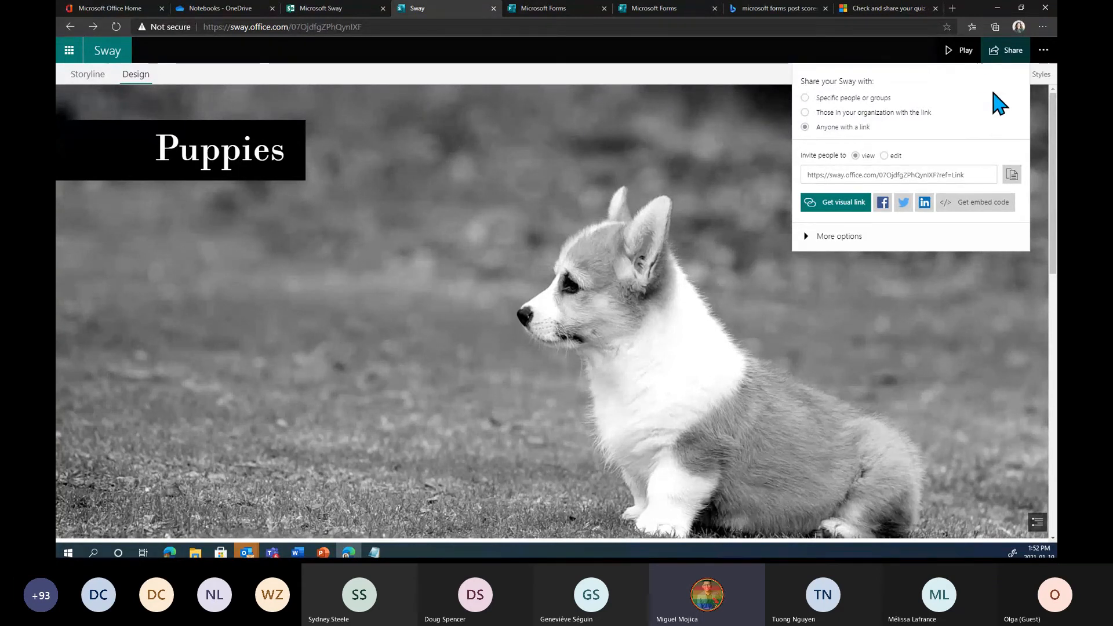
{"action": "left_click", "coordinate": [799, 58]}
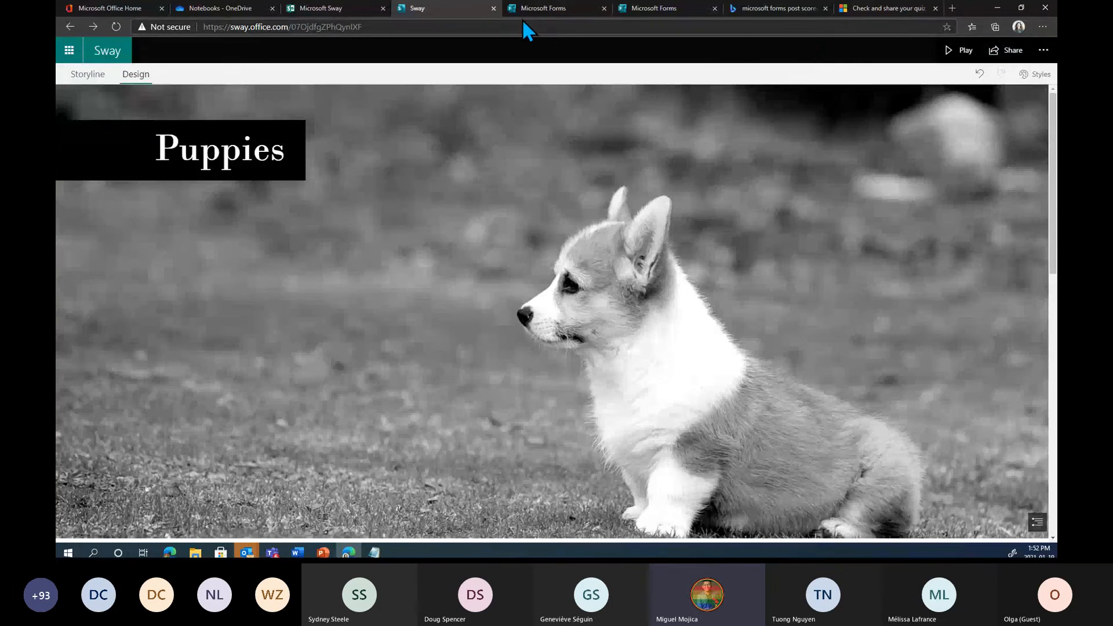
Switch to the Office 365 home page, open Forms from the app launcher, and dismiss the introductory tip.
{"action": "left_click", "coordinate": [102, 8]}
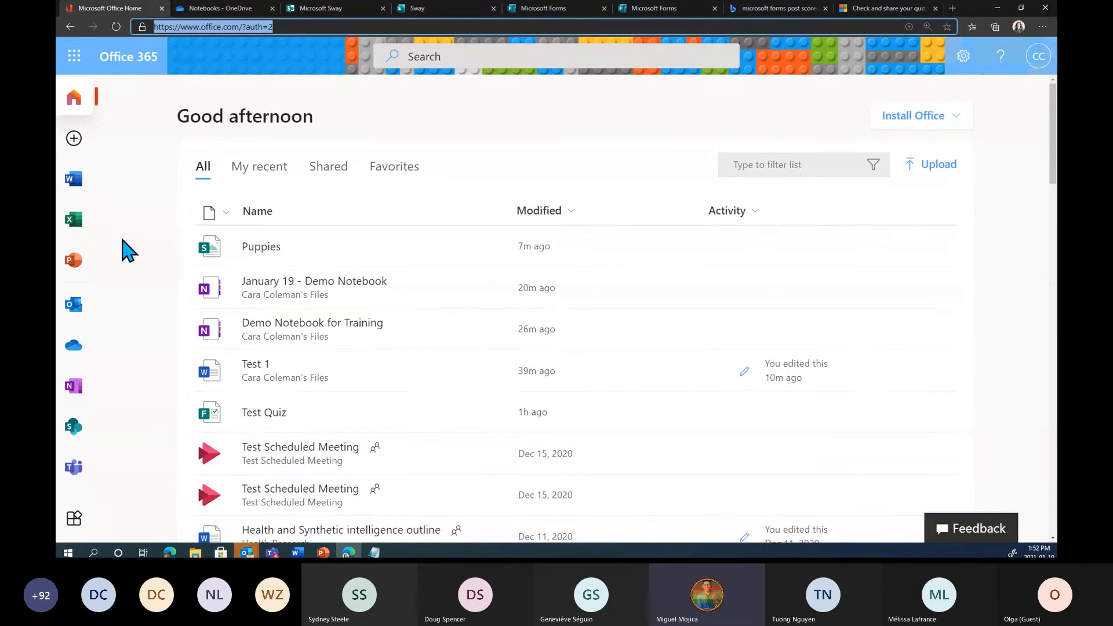
{"action": "left_click", "coordinate": [74, 55]}
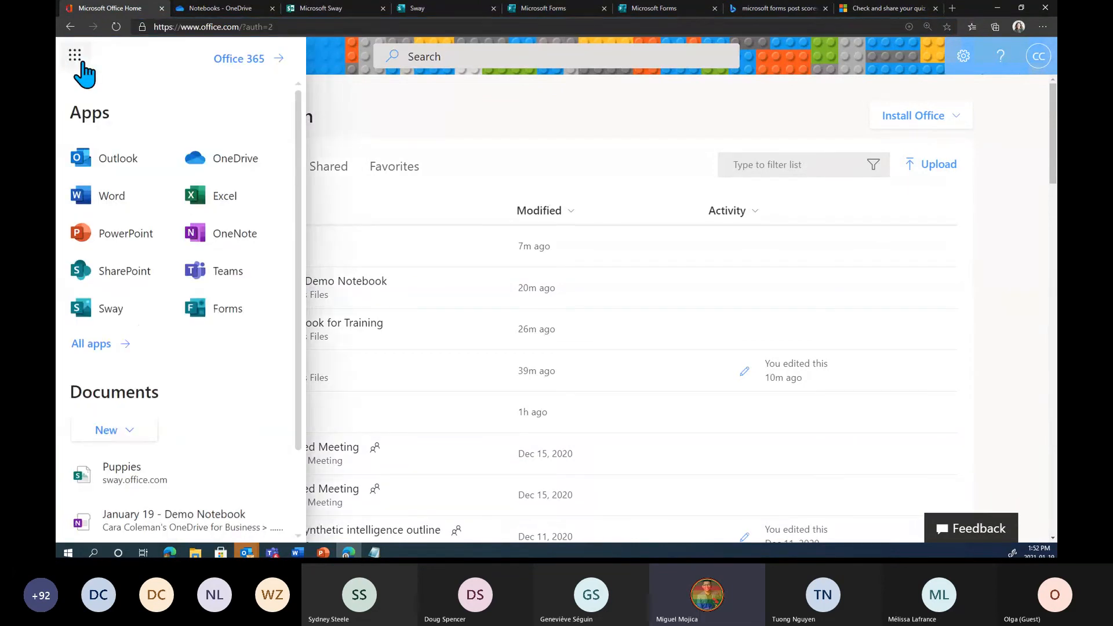
{"action": "left_click", "coordinate": [232, 312]}
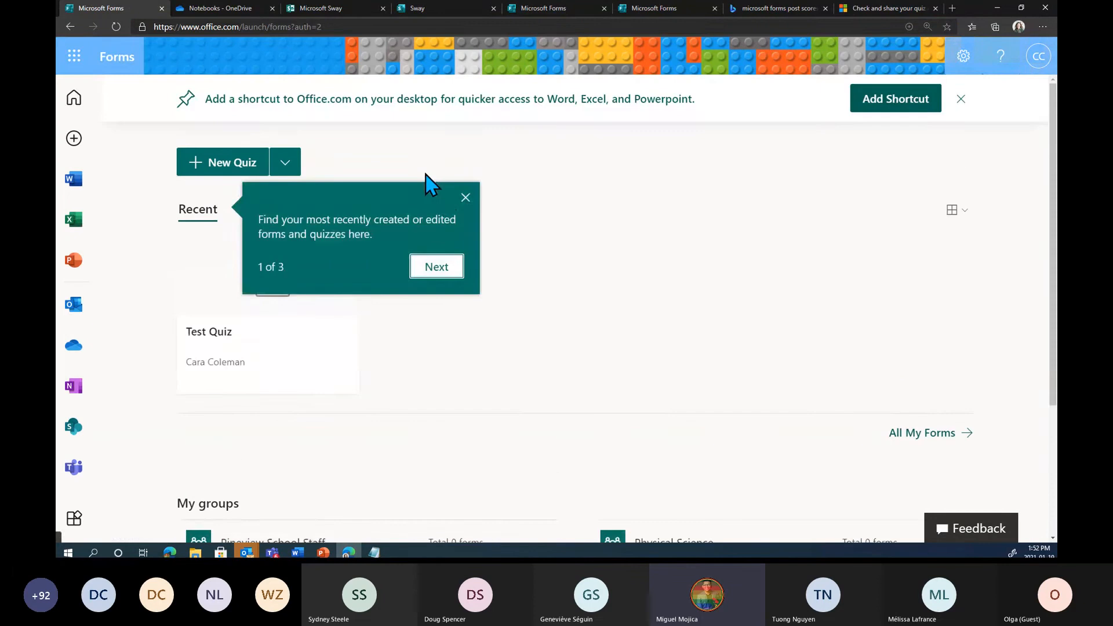
{"action": "left_click", "coordinate": [465, 198]}
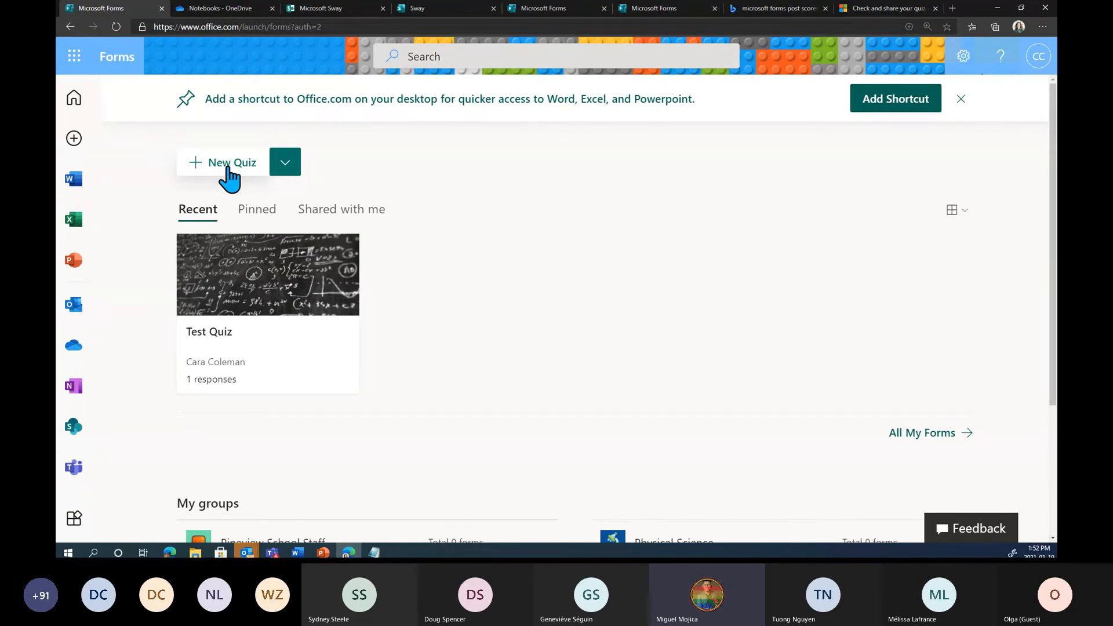
Create a new form rather than a quiz and title it "January 19 - Test Form".
{"action": "left_click", "coordinate": [283, 168]}
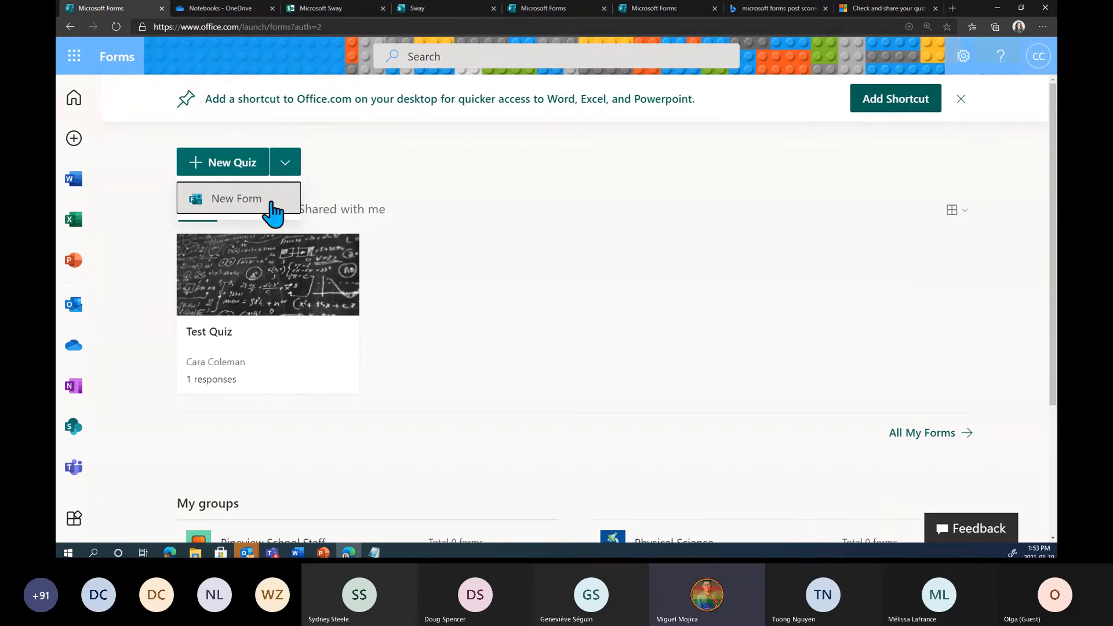
{"action": "left_click", "coordinate": [252, 200]}
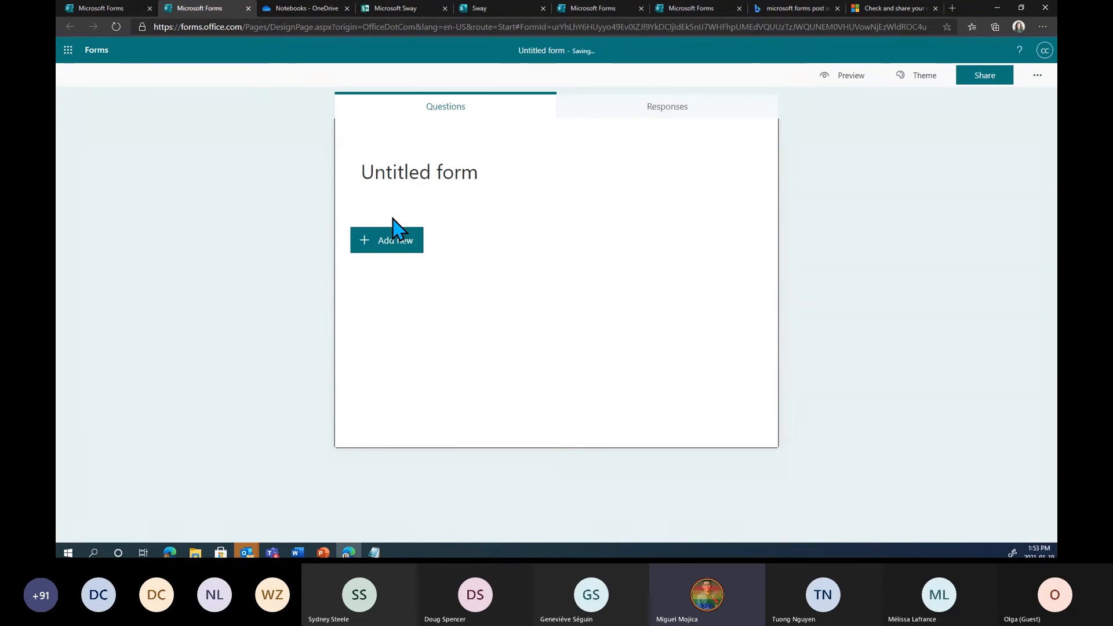
{"action": "left_click", "coordinate": [412, 164]}
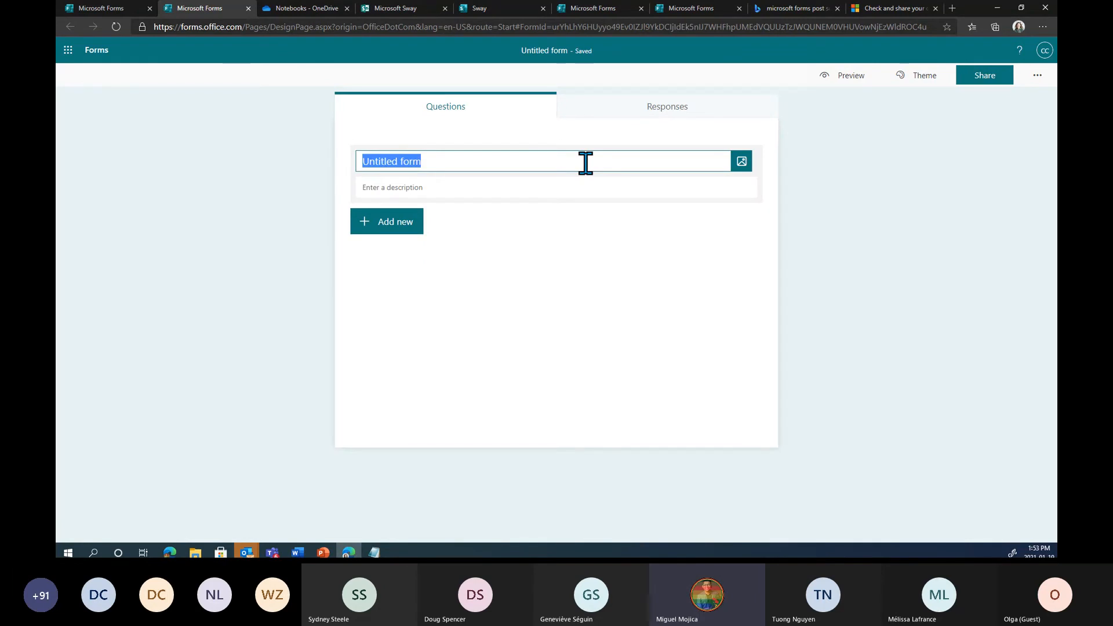
{"action": "type", "text": "Januar"}
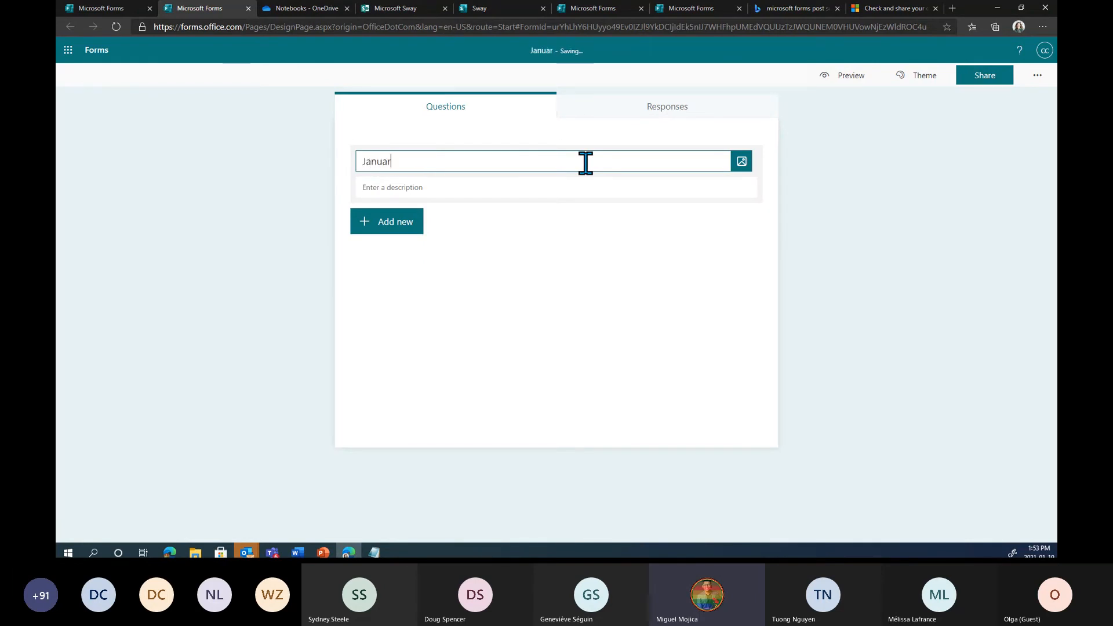
{"action": "type", "text": "y 19 - Test Form"}
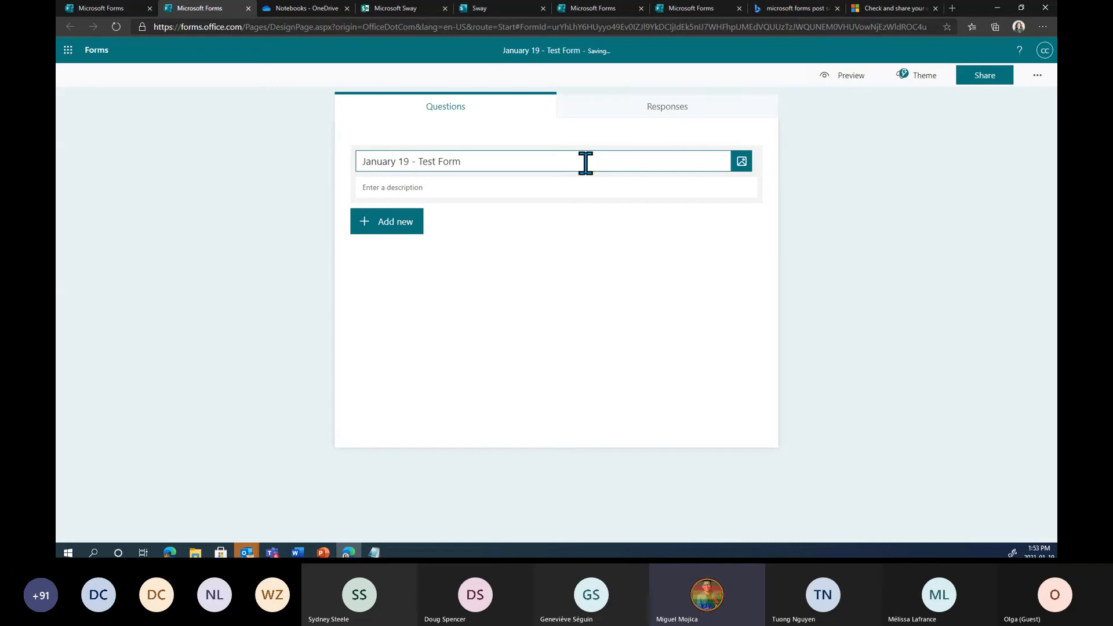
Enter "This is our test form" as the form's description.
{"action": "left_click", "coordinate": [548, 193]}
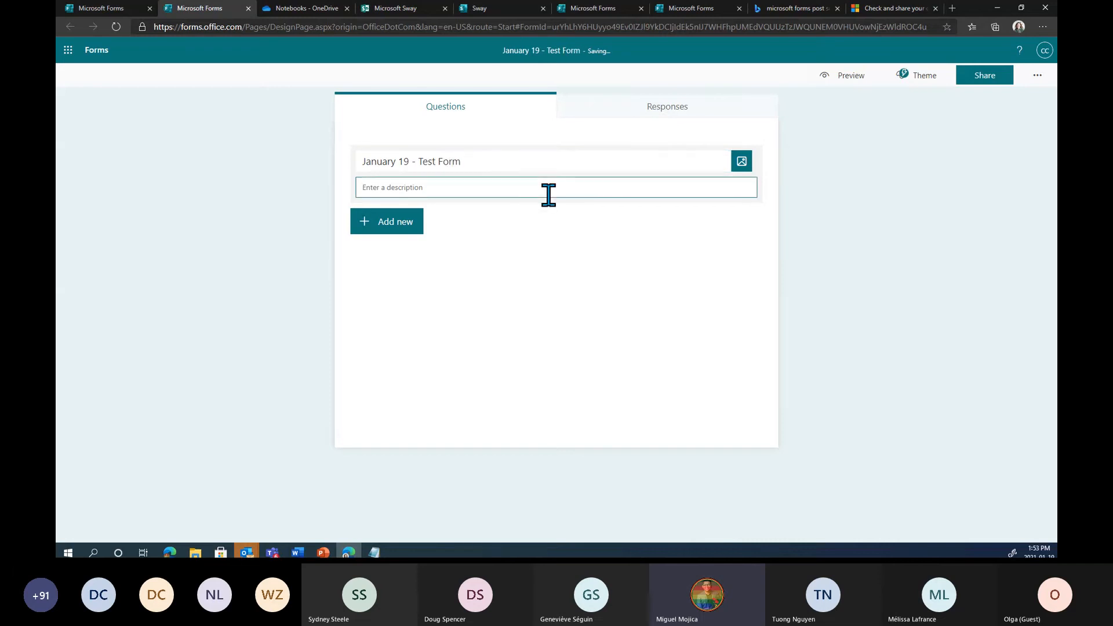
{"action": "type", "text": "This is our test form"}
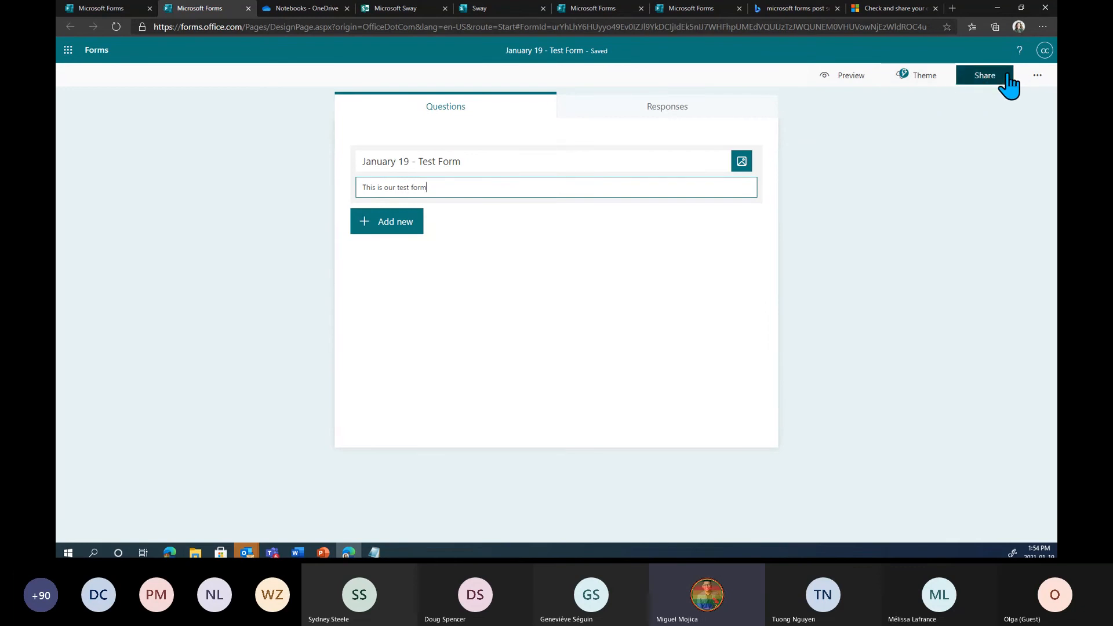
{"action": "left_click", "coordinate": [985, 80]}
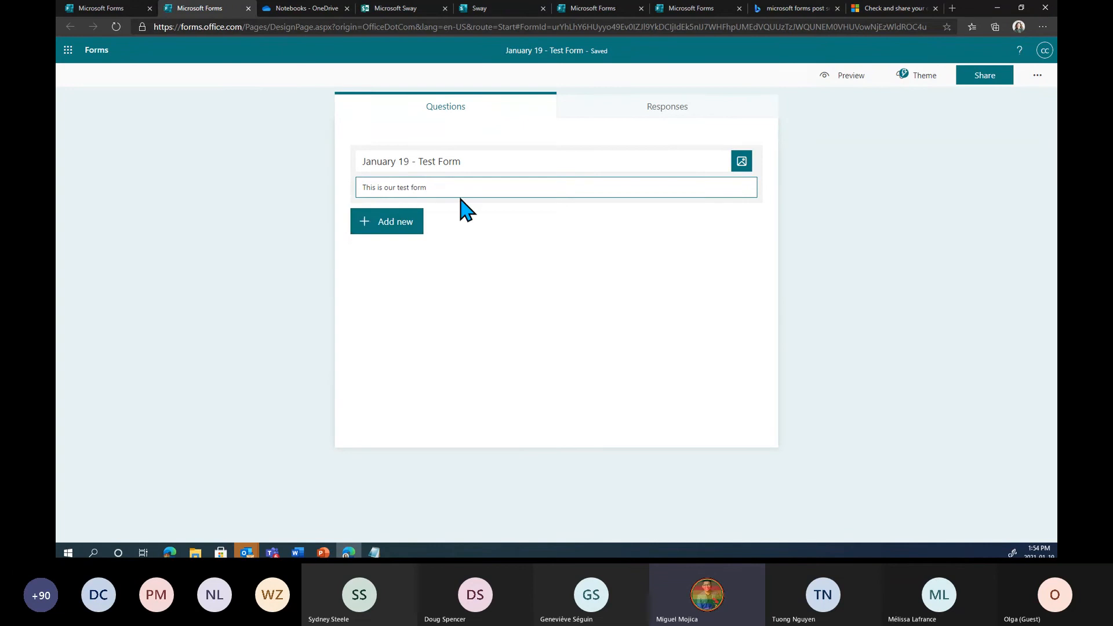
{"action": "left_click", "coordinate": [407, 230]}
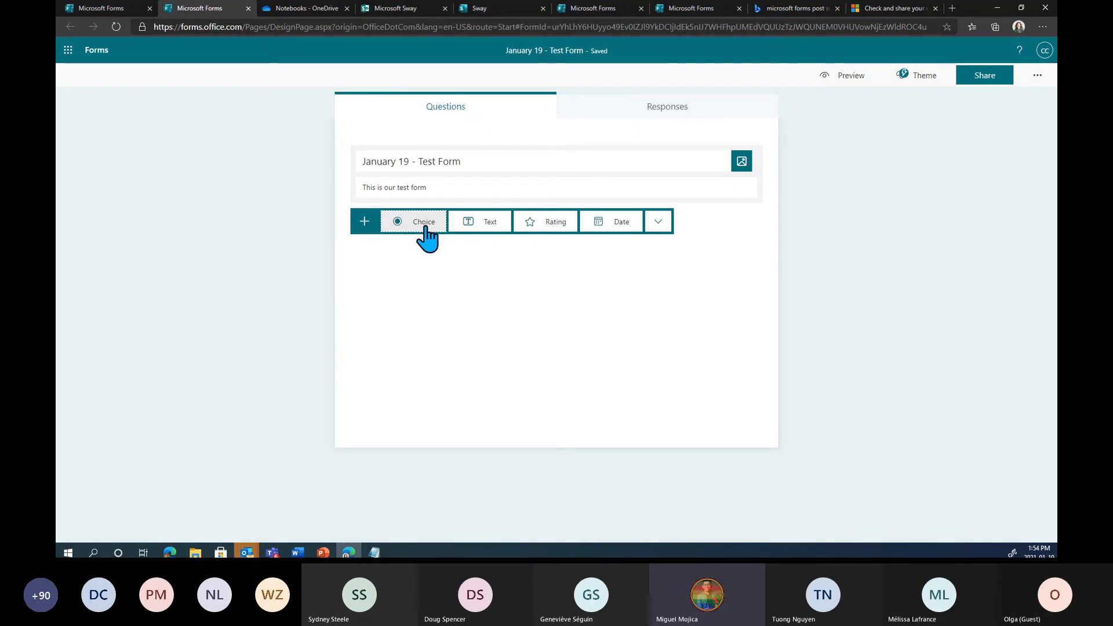
{"action": "left_click", "coordinate": [491, 223]}
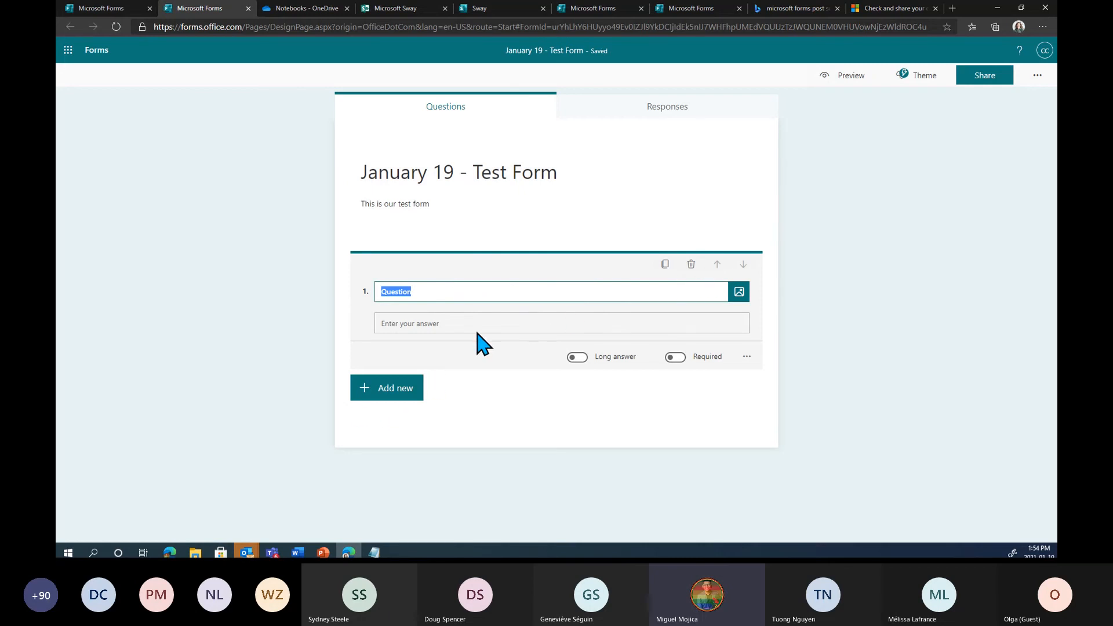
{"action": "left_click", "coordinate": [691, 264]}
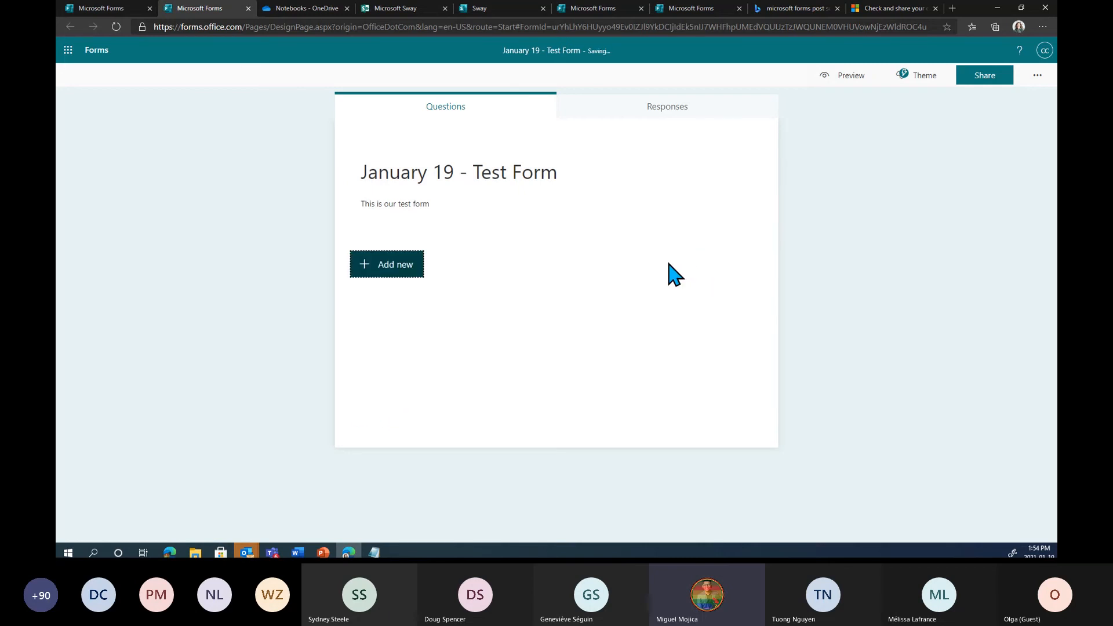
Add a choice question to the form and word it "Sample Question for the form".
{"action": "left_click", "coordinate": [413, 265]}
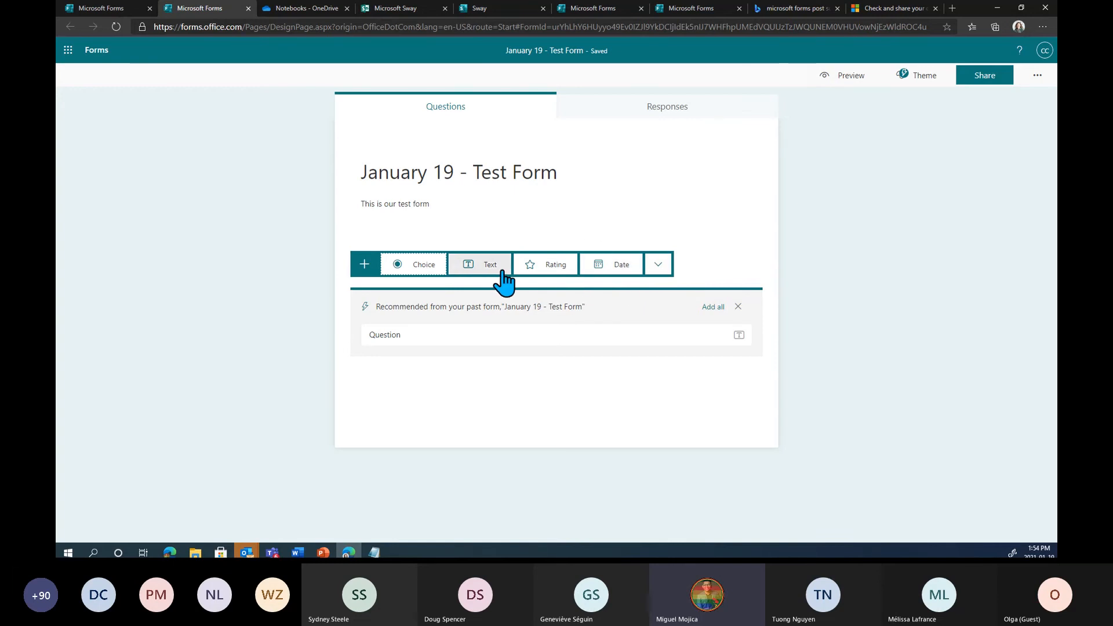
{"action": "left_click", "coordinate": [432, 266]}
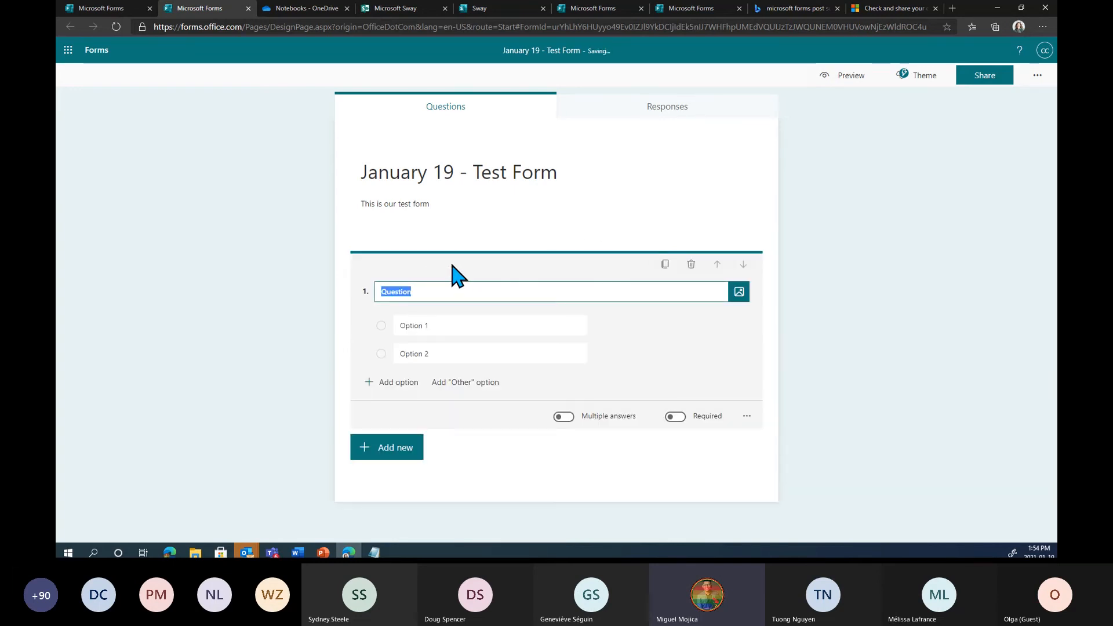
{"action": "left_click", "coordinate": [464, 290]}
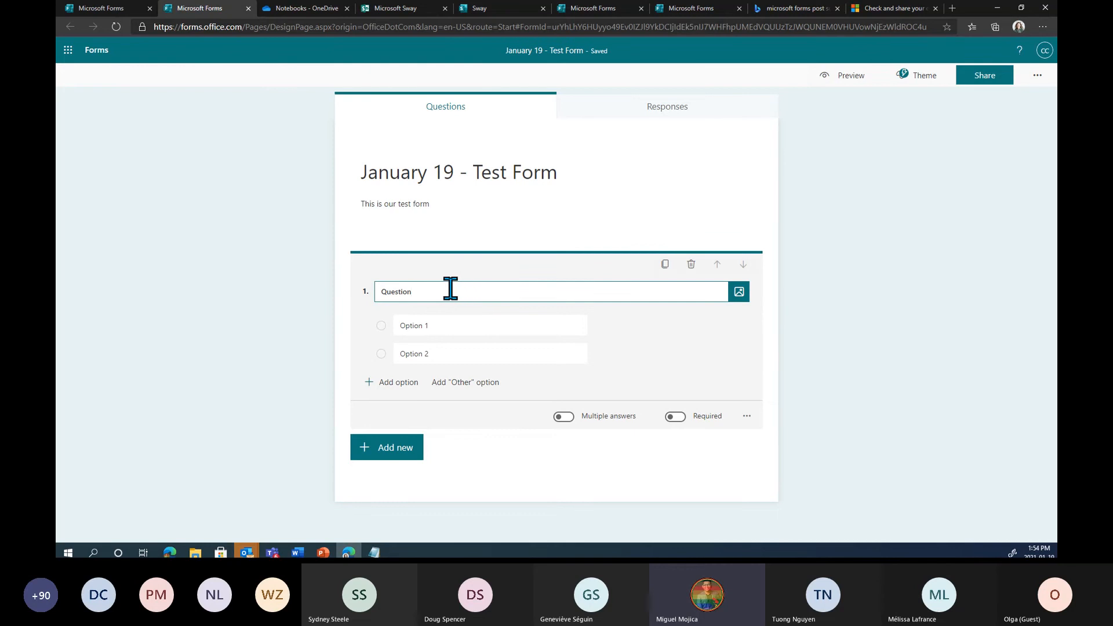
{"action": "left_click_drag", "start_coordinate": [450, 288], "coordinate": [293, 289]}
{"action": "type", "text": "Sample Question for the form"}
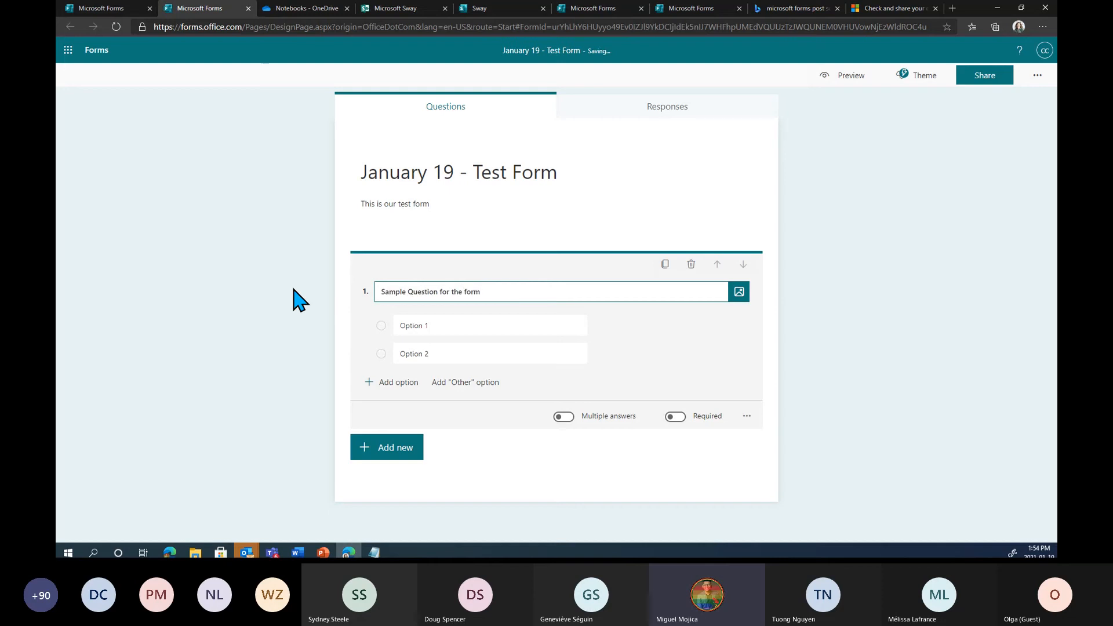
Give the choice question three options named "Answer 1", "Answer 2" and "Answer 3".
{"action": "left_click_drag", "start_coordinate": [463, 323], "coordinate": [689, 343]}
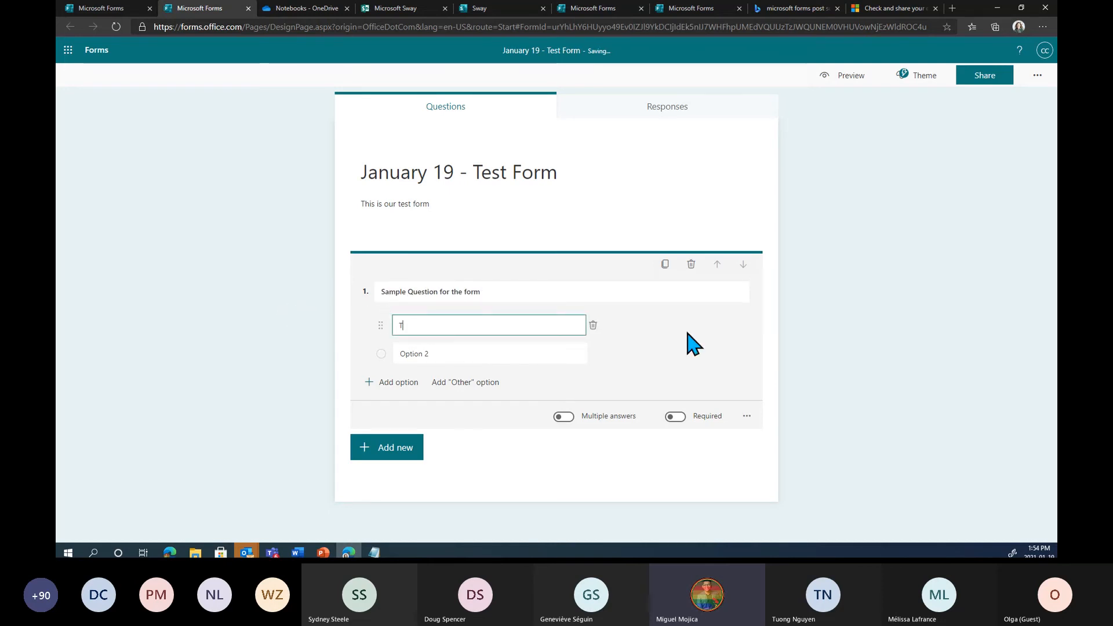
{"action": "type", "text": "Answer 1"}
{"action": "left_click_drag", "start_coordinate": [474, 346], "coordinate": [684, 365]}
{"action": "type", "text": "An"}
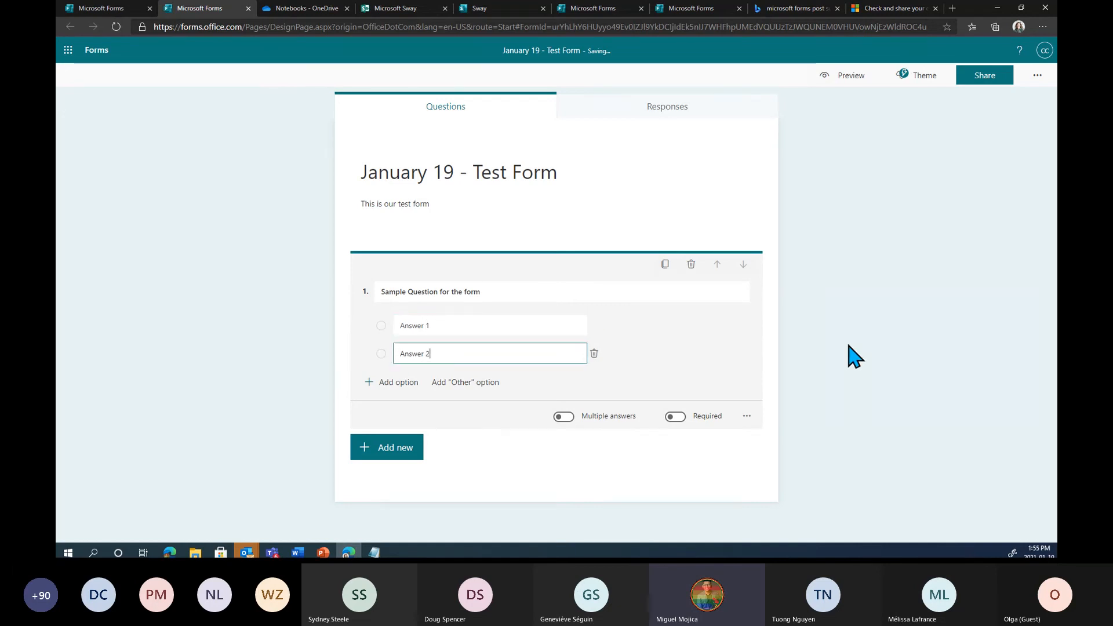
{"action": "left_click", "coordinate": [398, 384]}
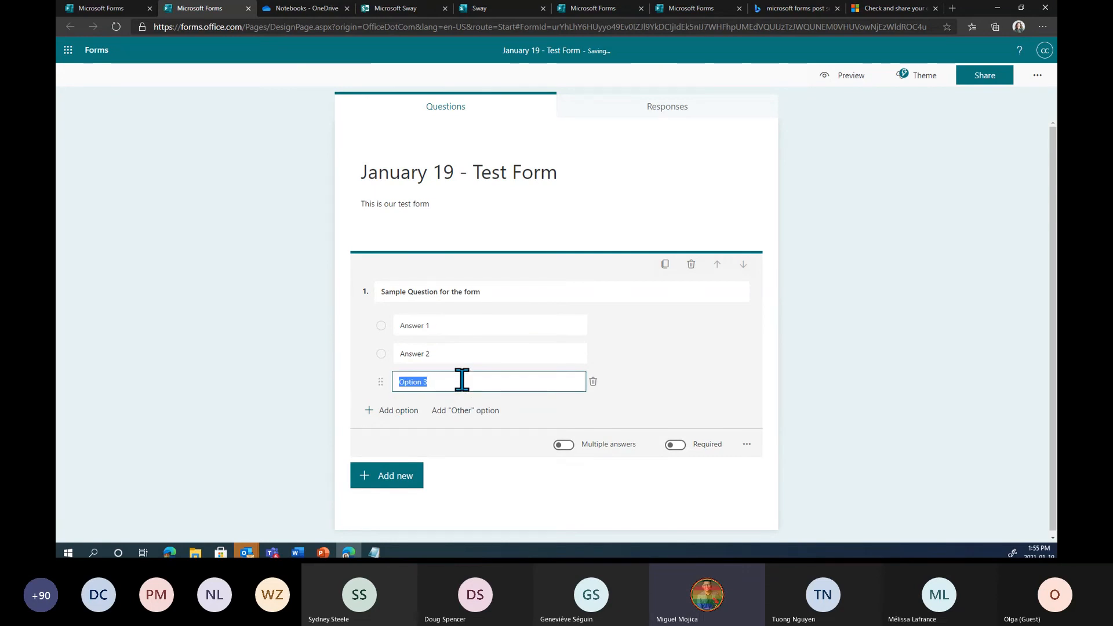
{"action": "type", "text": "Answer 4"}
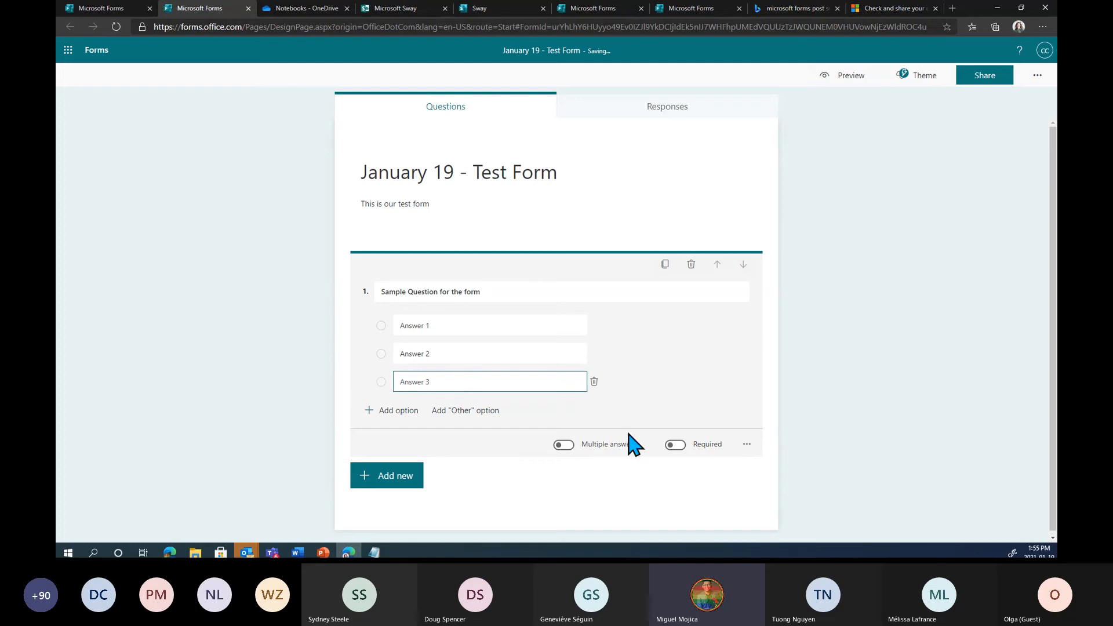
Allow multiple answers on the sample choice question and make it required.
{"action": "left_click", "coordinate": [563, 444]}
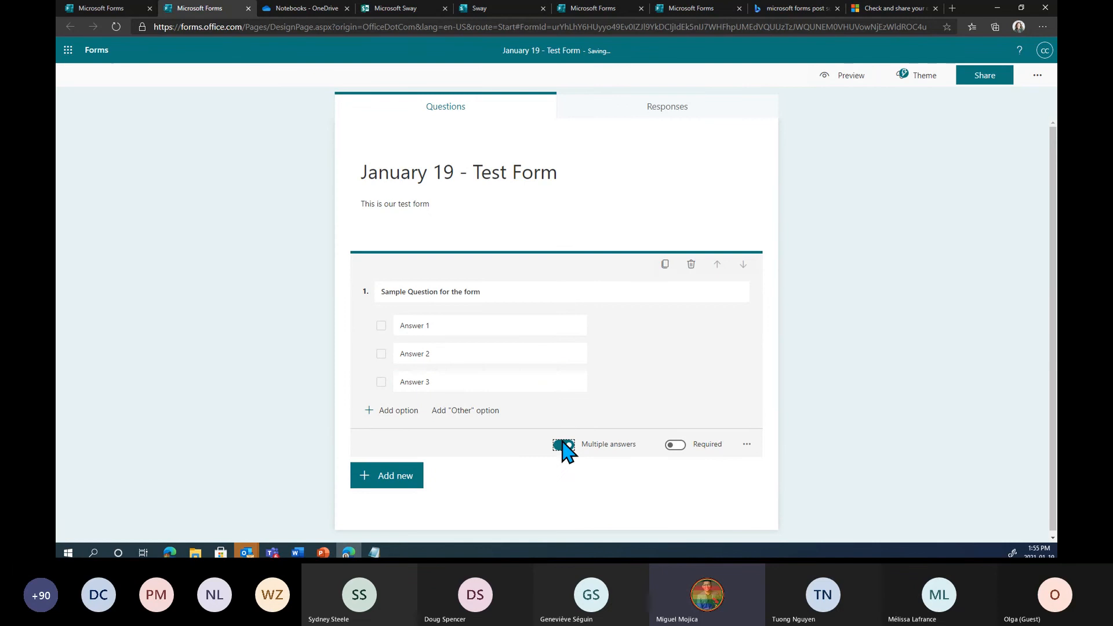
{"action": "left_click", "coordinate": [563, 445]}
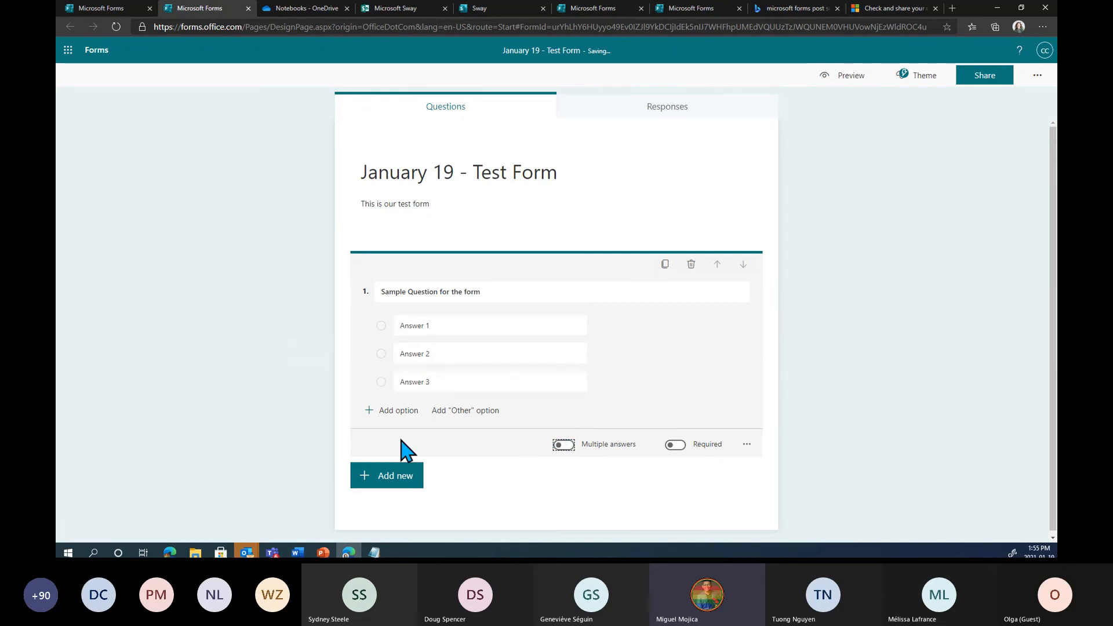
{"action": "left_click", "coordinate": [563, 444]}
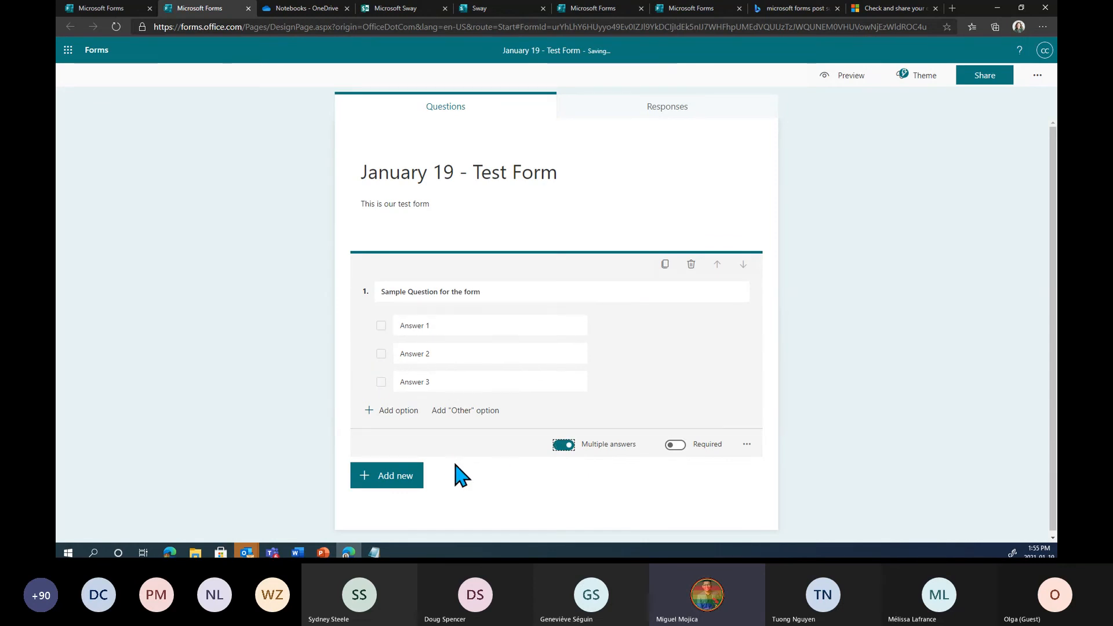
{"action": "left_click", "coordinate": [674, 444]}
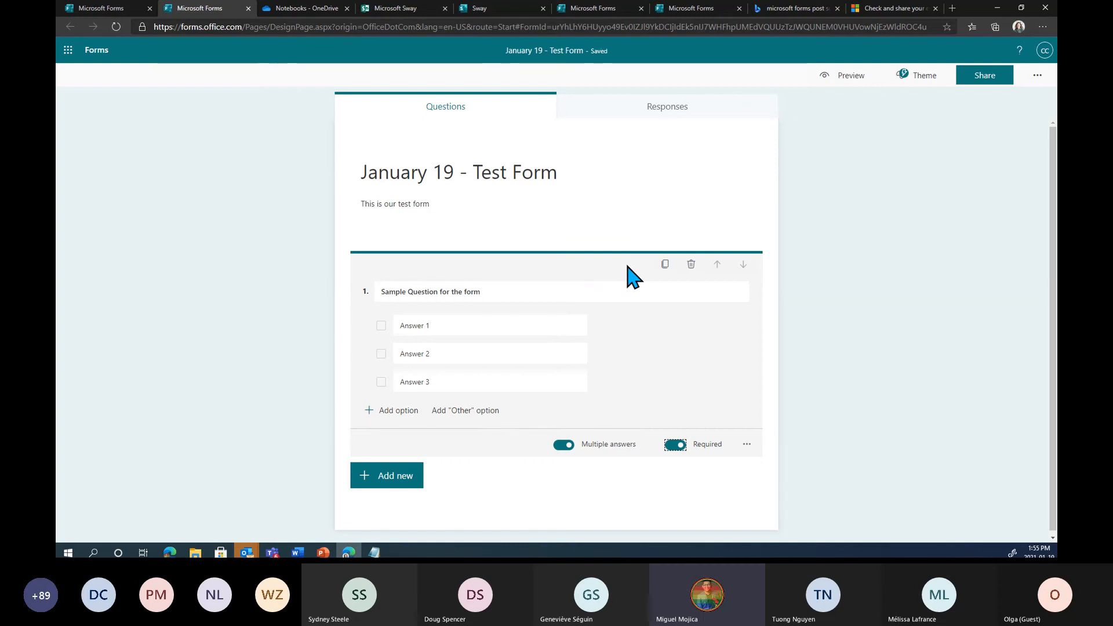
Add a text question below the choice question and word it "Tell me what you think".
{"action": "left_click", "coordinate": [375, 478]}
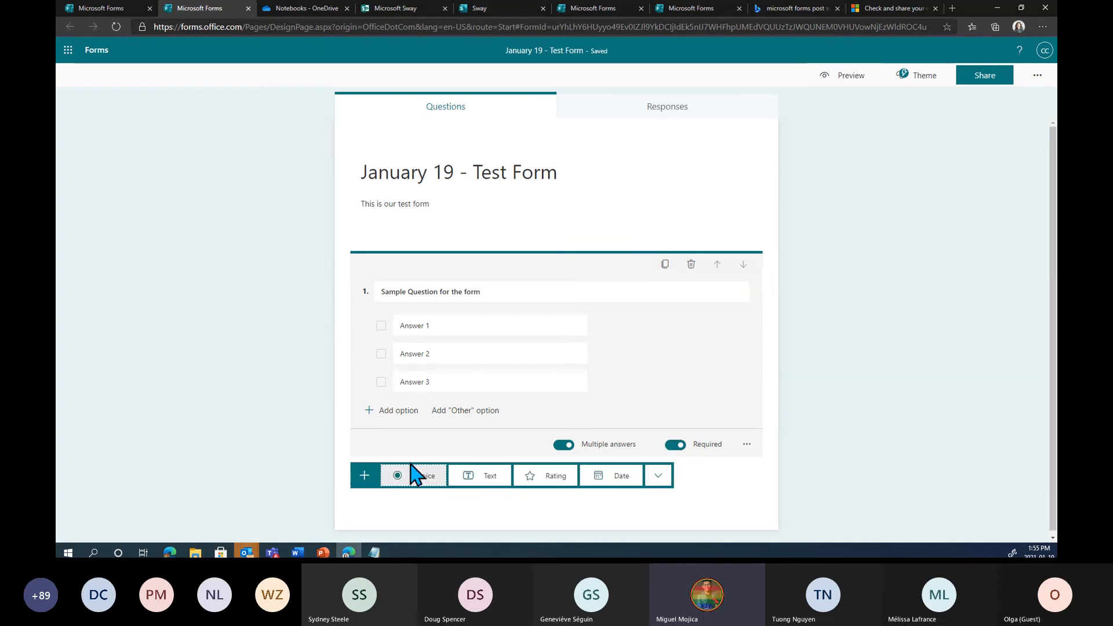
{"action": "left_click", "coordinate": [496, 479]}
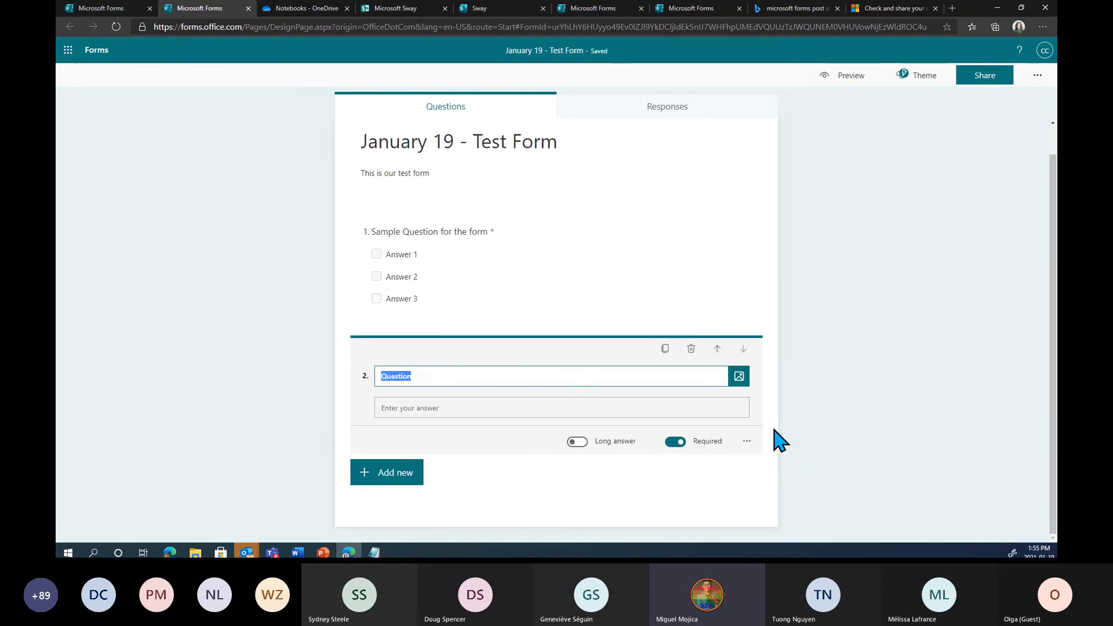
{"action": "type", "text": "Tell"}
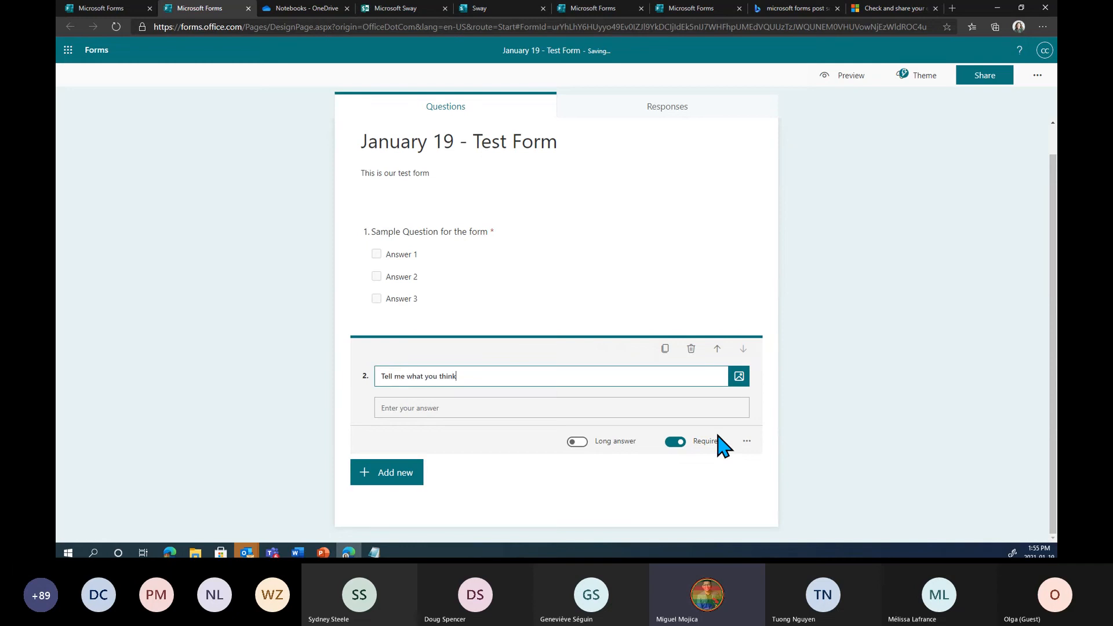
{"action": "type", "text": " me what you think"}
{"action": "left_click", "coordinate": [420, 409]}
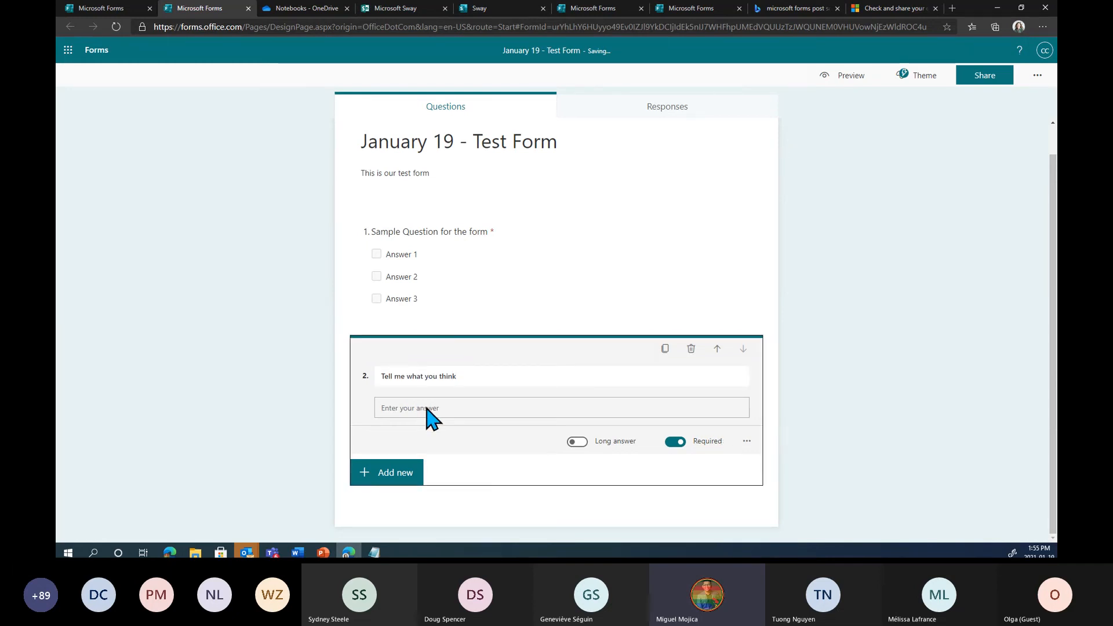
Enable a long answer for the "Tell me what you think" question, and turn its required setting off and back on.
{"action": "left_click", "coordinate": [577, 443]}
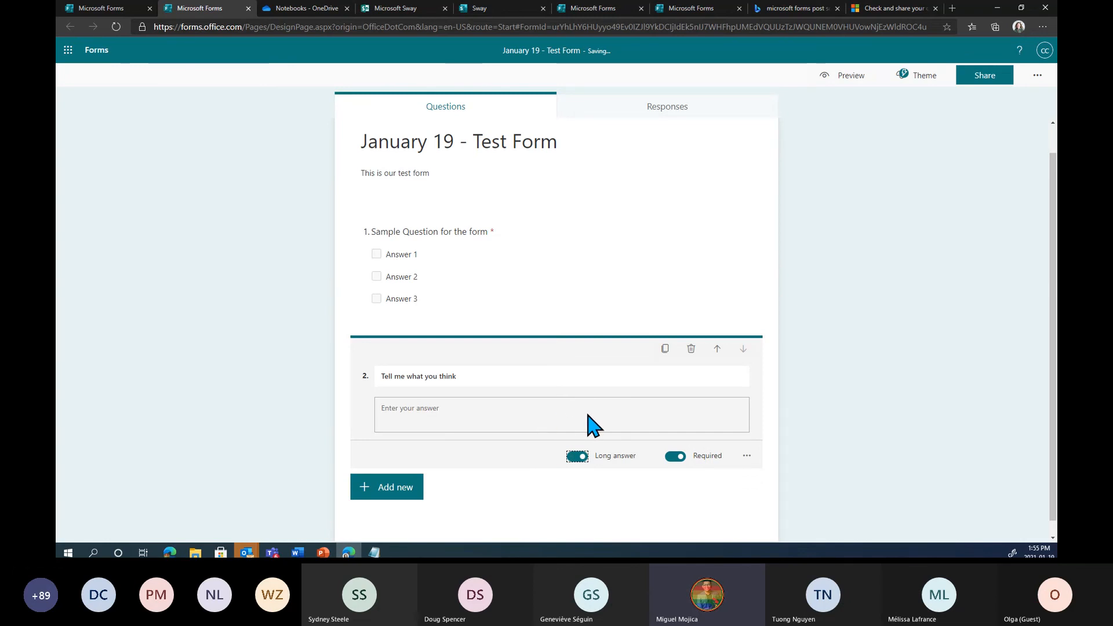
{"action": "left_click", "coordinate": [675, 457]}
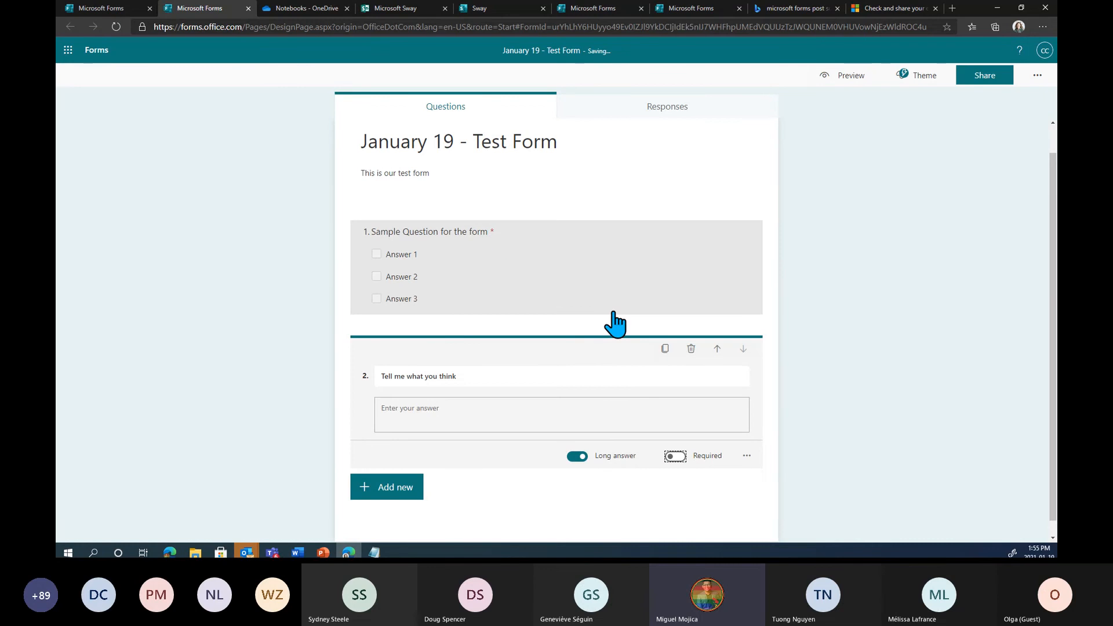
{"action": "left_click", "coordinate": [677, 456]}
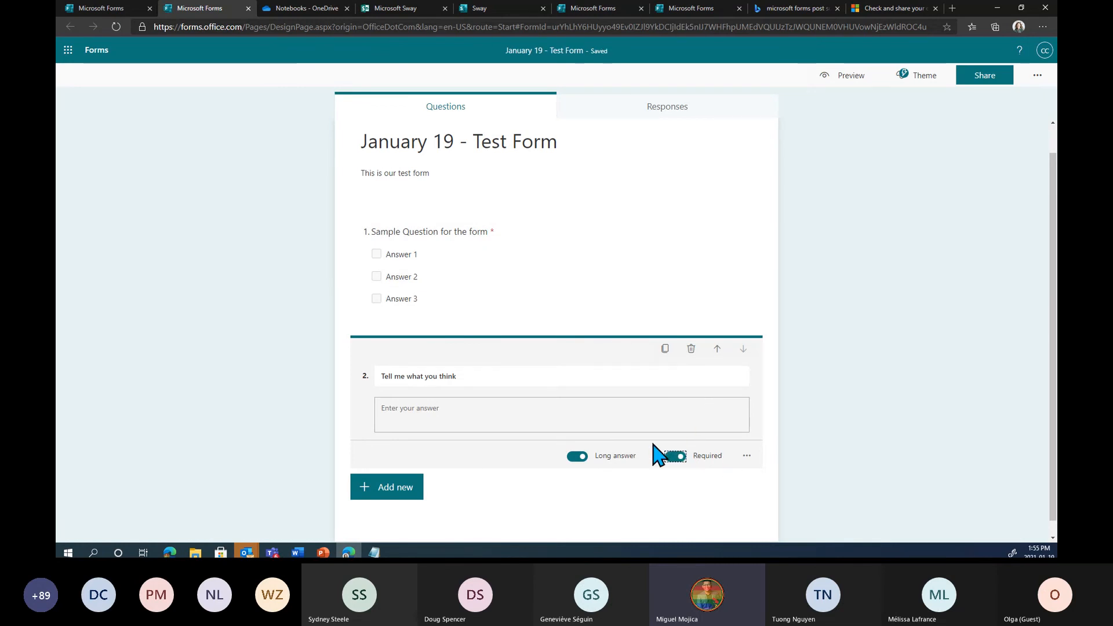
Check the additional question types, and add a rating question worded "Was this form okay?" as the third question.
{"action": "left_click", "coordinate": [414, 489]}
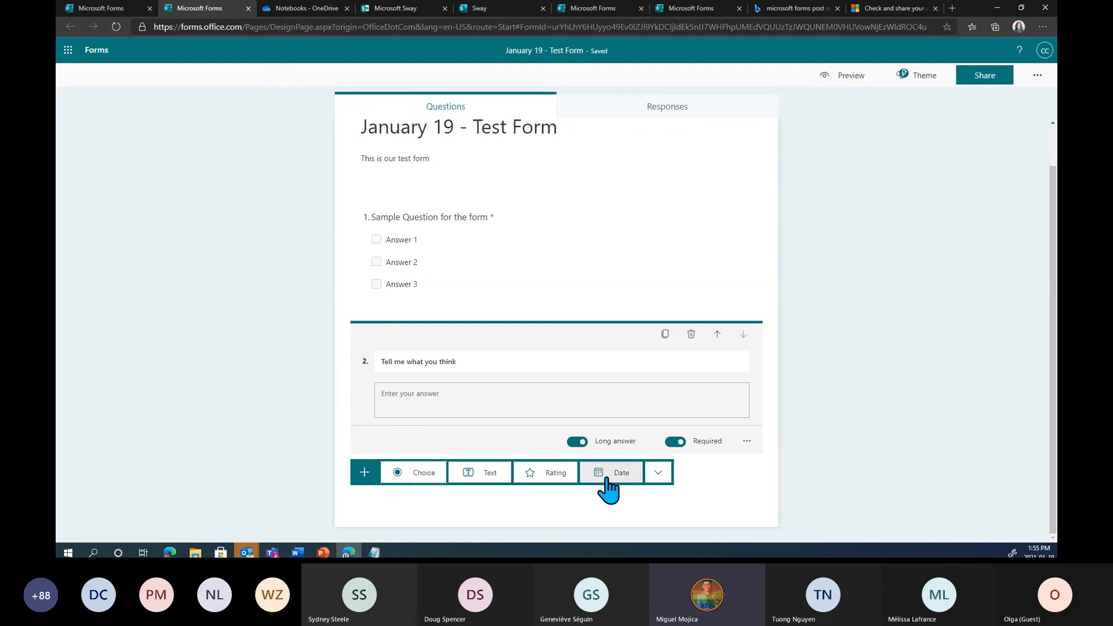
{"action": "left_click", "coordinate": [659, 474]}
{"action": "left_click", "coordinate": [589, 509]}
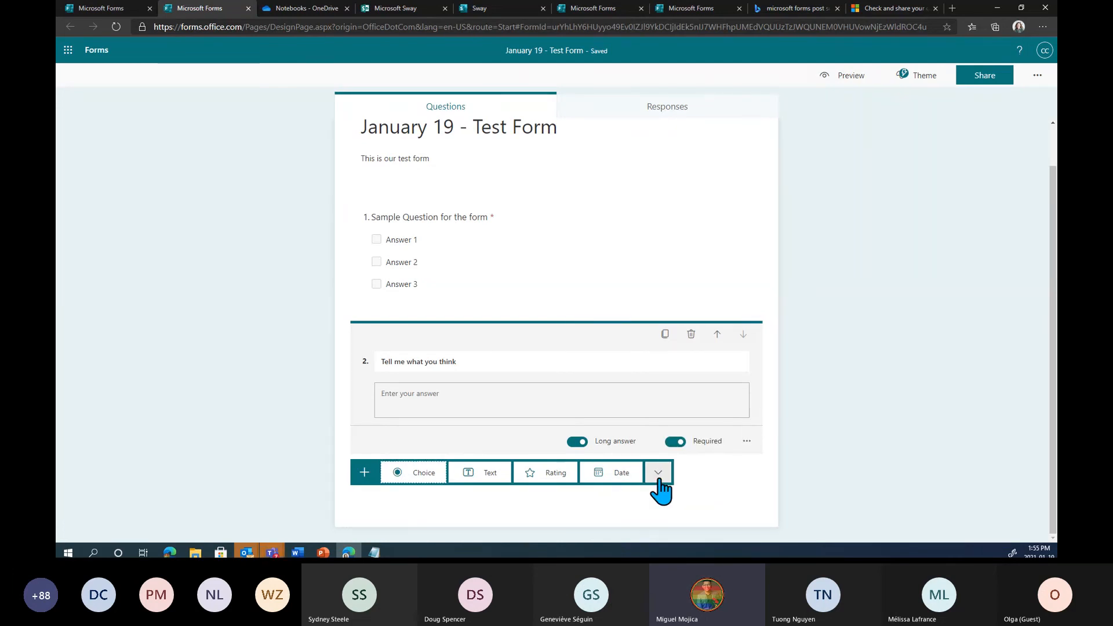
{"action": "left_click", "coordinate": [660, 475]}
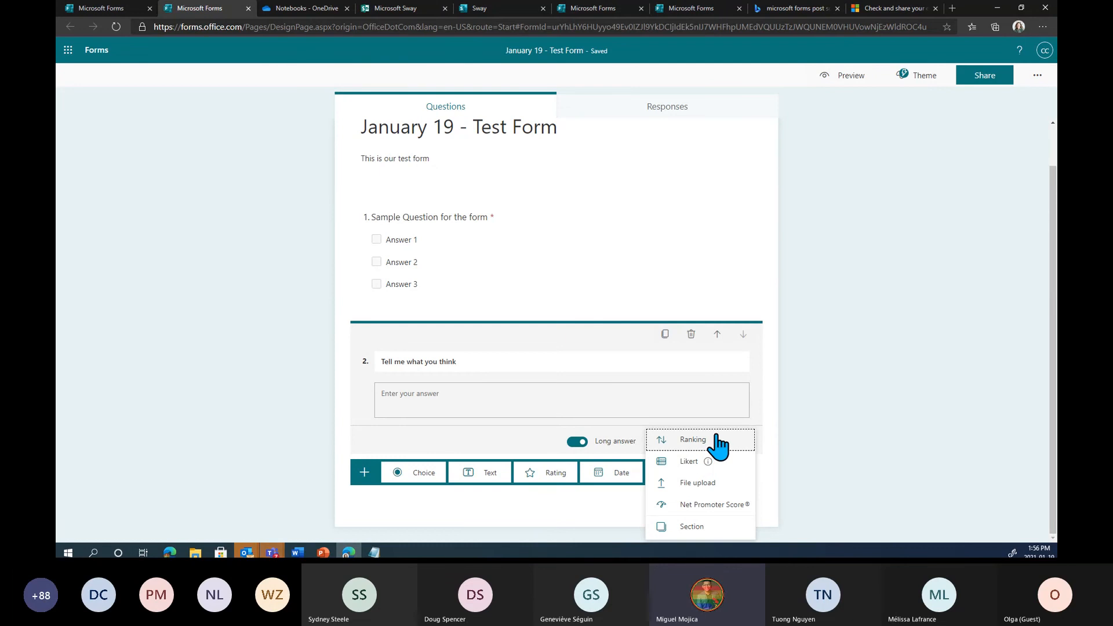
{"action": "mouse_move", "coordinate": [719, 464]}
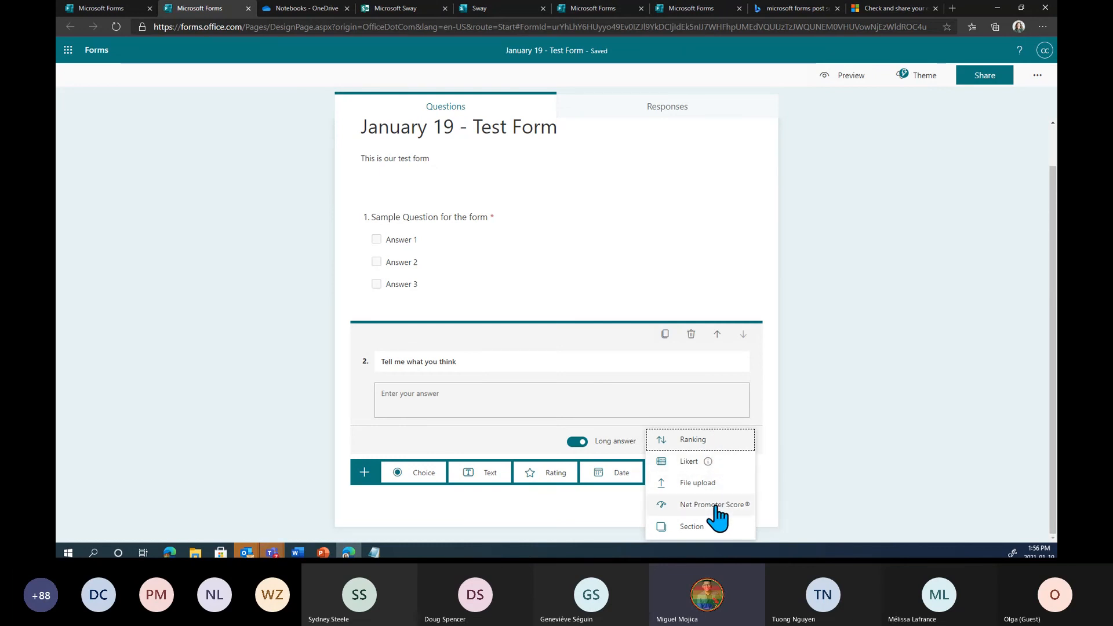
{"action": "left_click", "coordinate": [556, 472]}
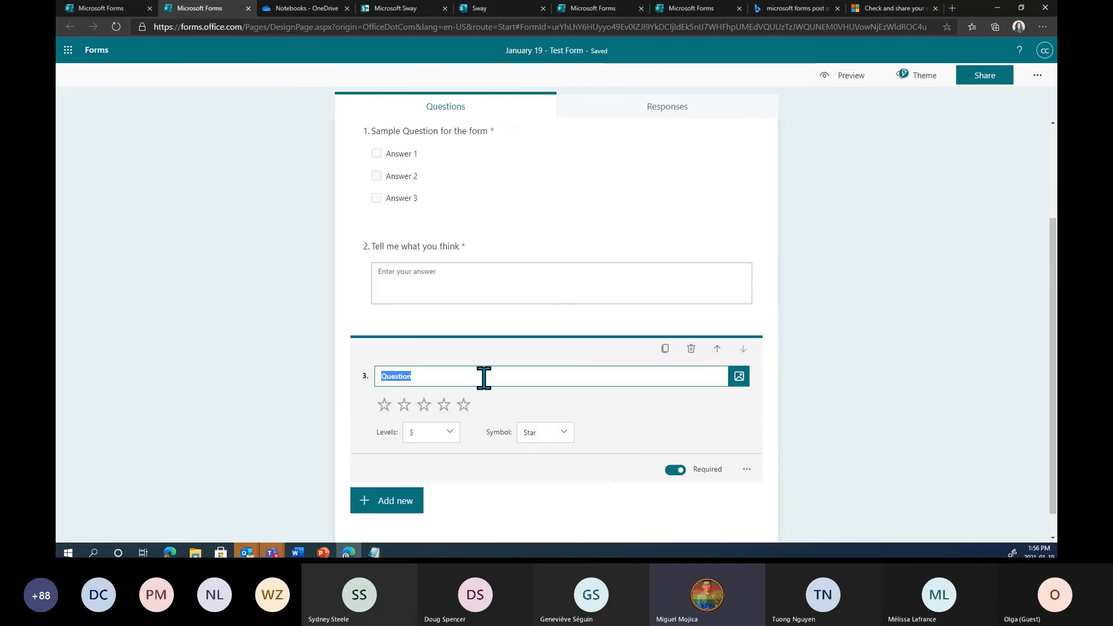
{"action": "type", "text": "Was this fo"}
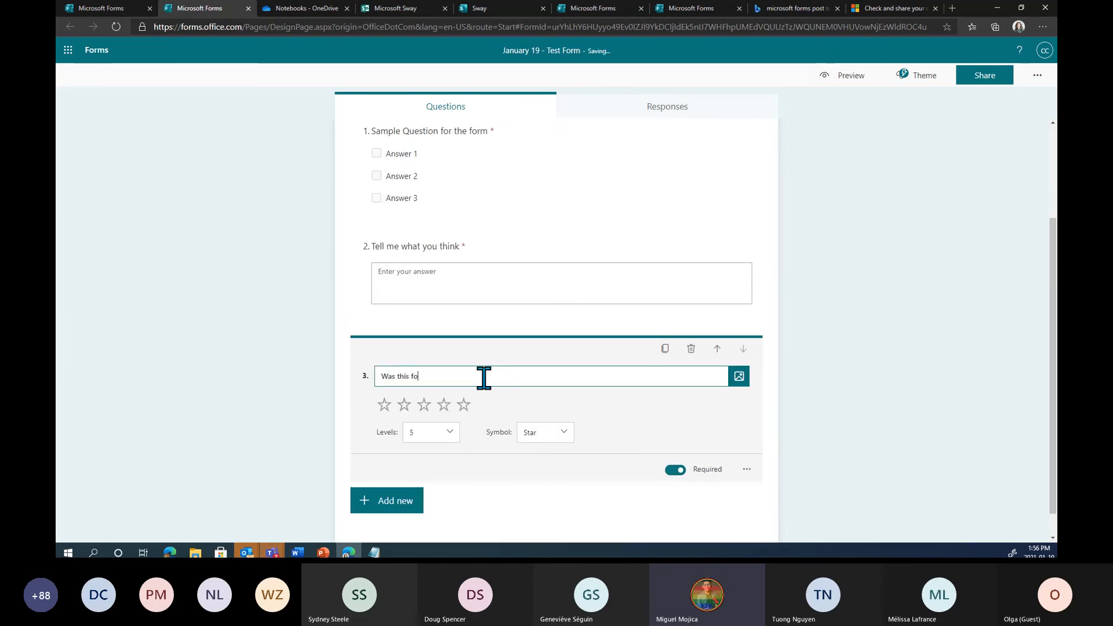
{"action": "type", "text": "rm"}
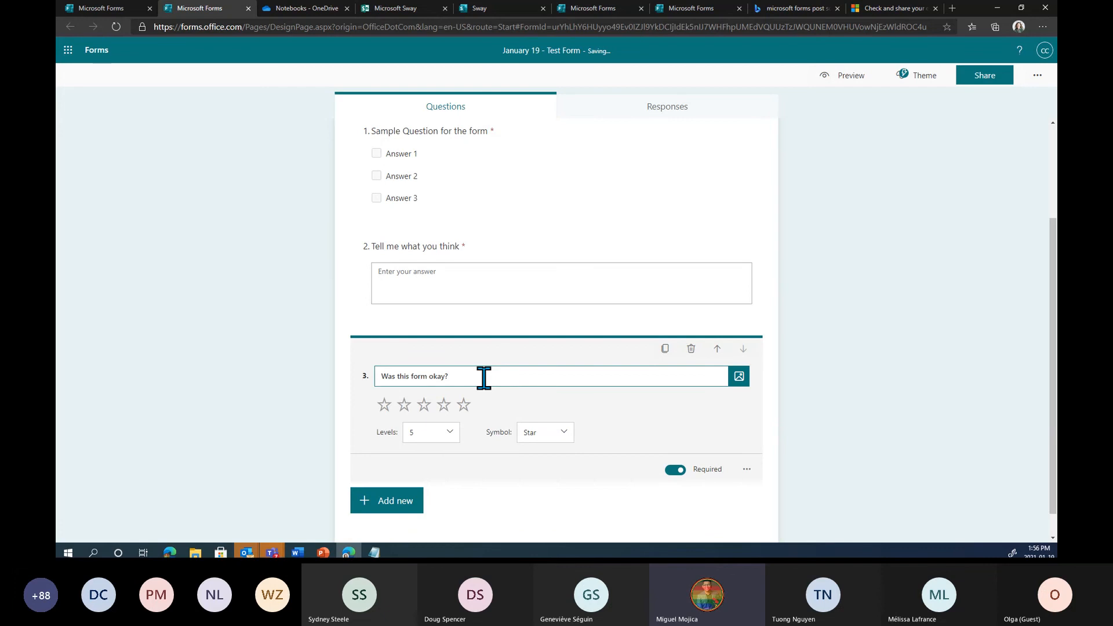
Set the rating question's symbol to Number and its levels to 3.
{"action": "left_click", "coordinate": [549, 434]}
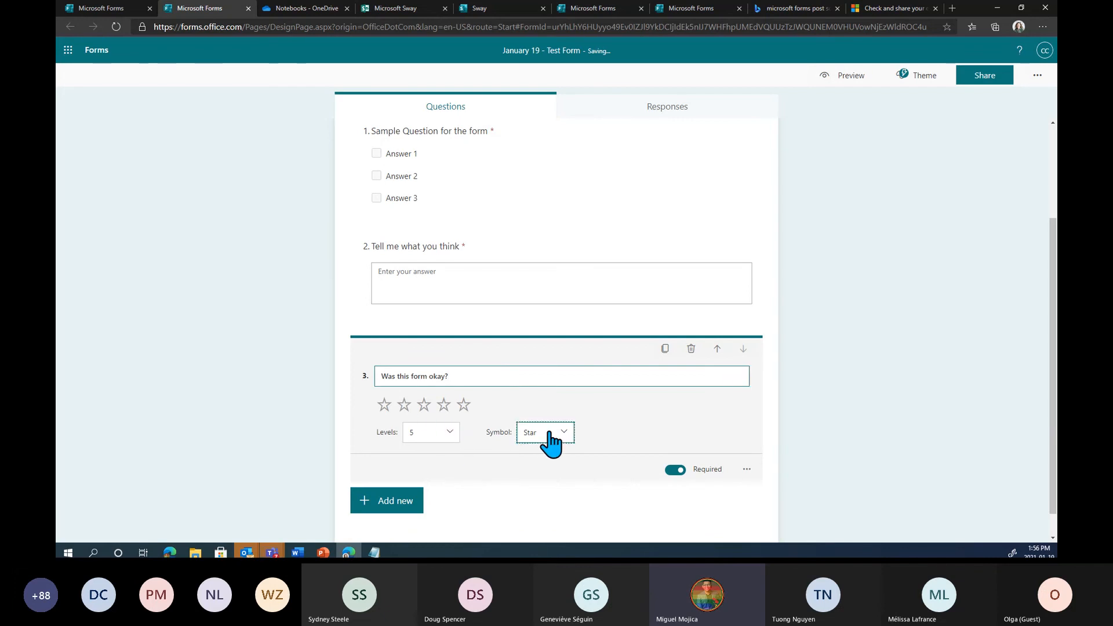
{"action": "left_click", "coordinate": [550, 435]}
{"action": "left_click", "coordinate": [565, 452]}
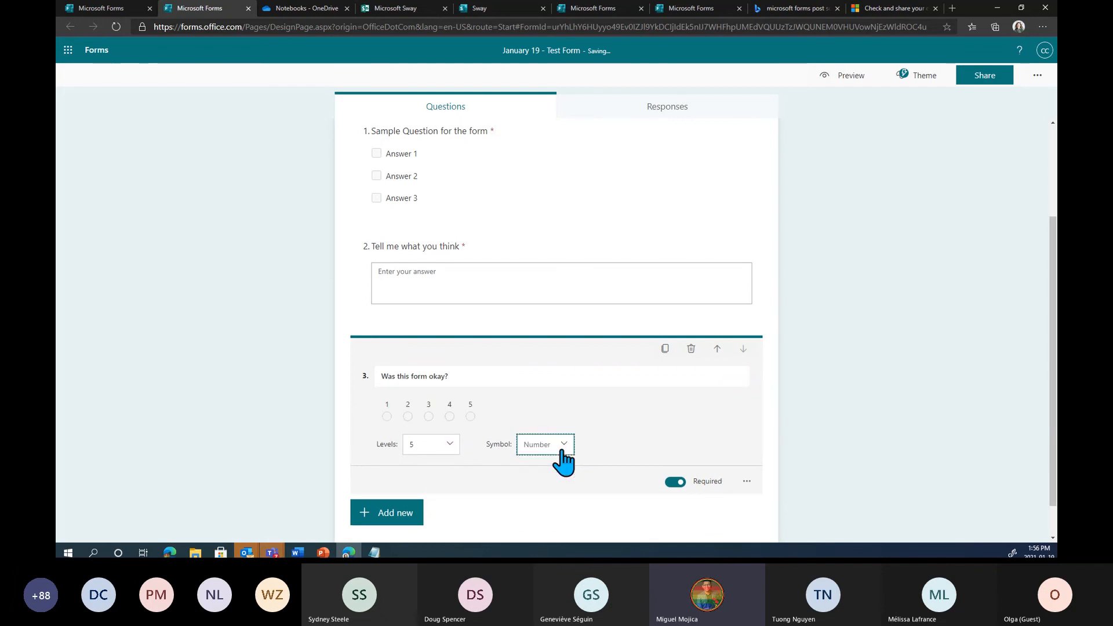
{"action": "left_click", "coordinate": [459, 449]}
{"action": "left_click", "coordinate": [443, 491]}
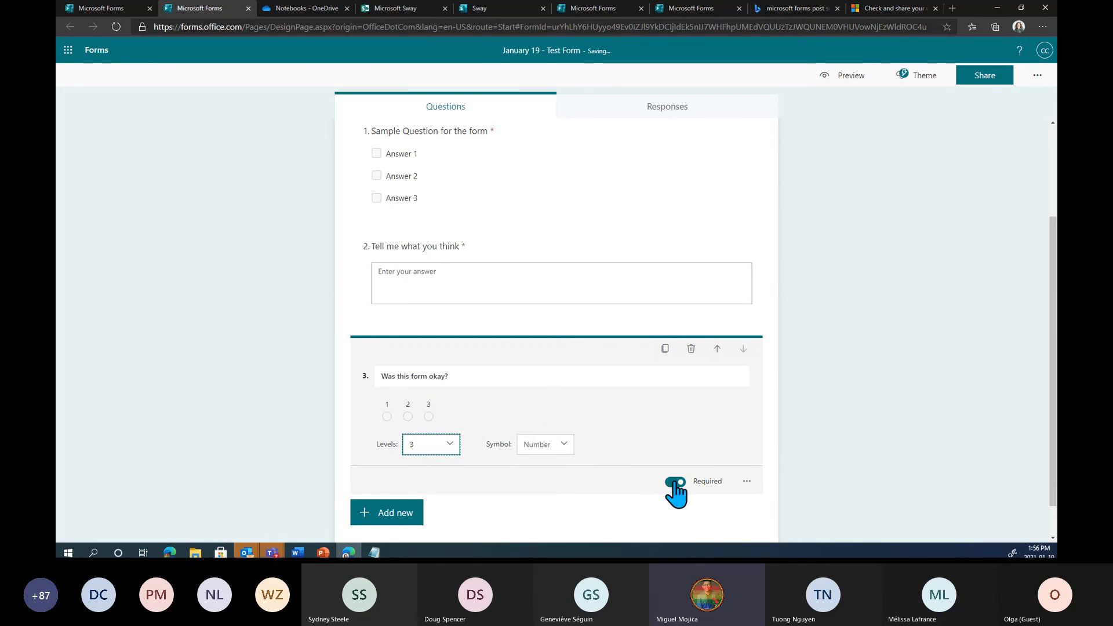
Close the rating question's editor, preview the whole form in computer and mobile layouts, and return to editing.
{"action": "scroll", "coordinate": [629, 432], "scroll_direction": "down", "scroll_amount": 1}
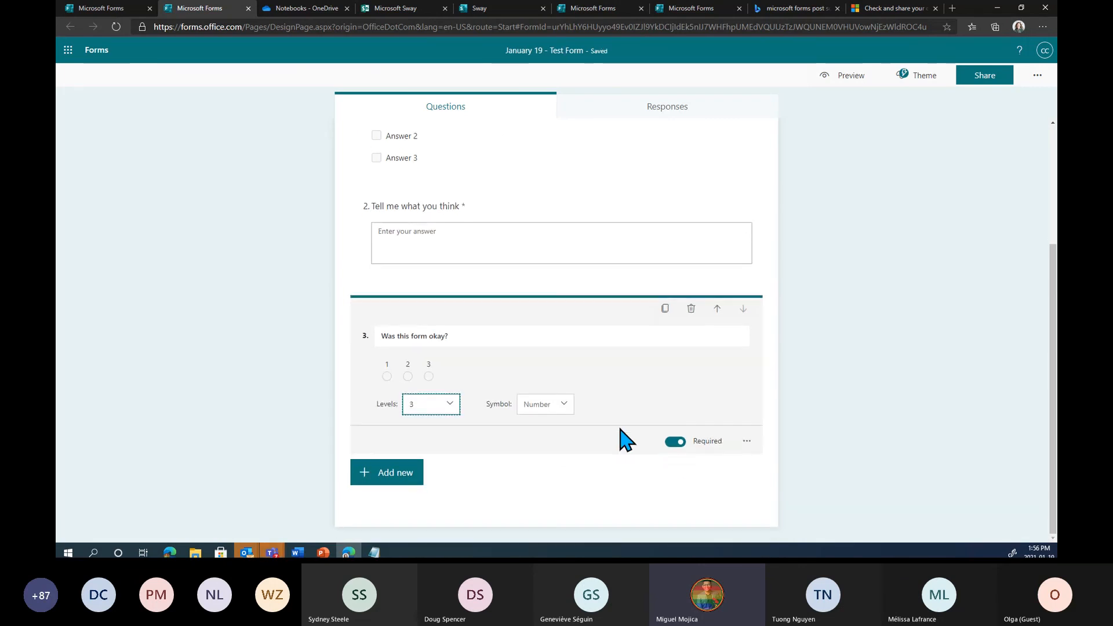
{"action": "left_click", "coordinate": [800, 380]}
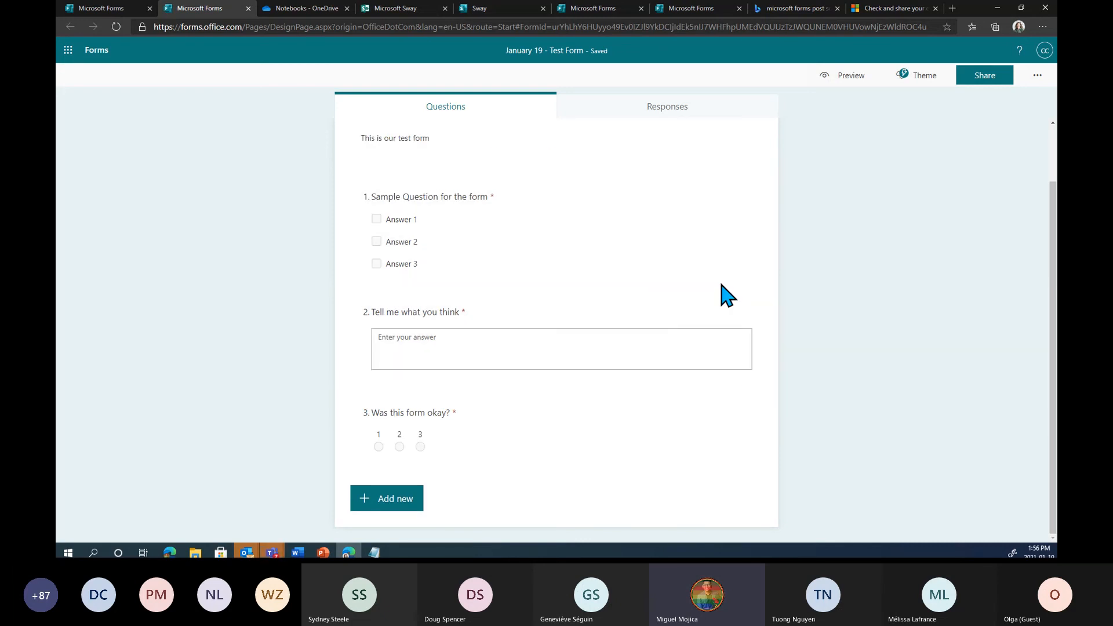
{"action": "scroll", "coordinate": [724, 295], "scroll_direction": "up", "scroll_amount": 1}
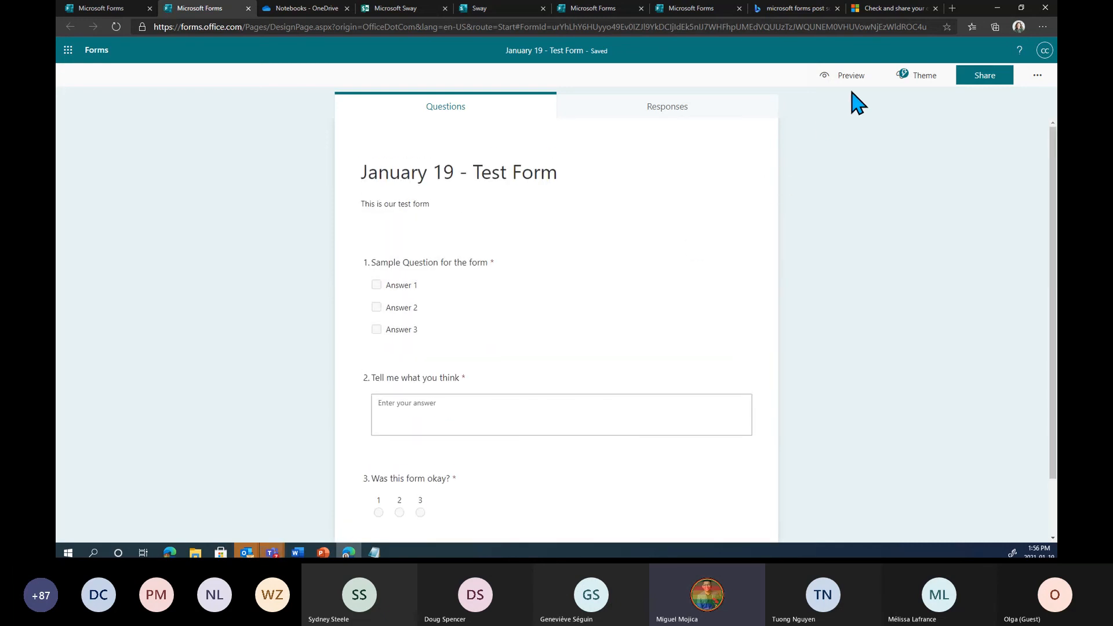
{"action": "left_click", "coordinate": [854, 86]}
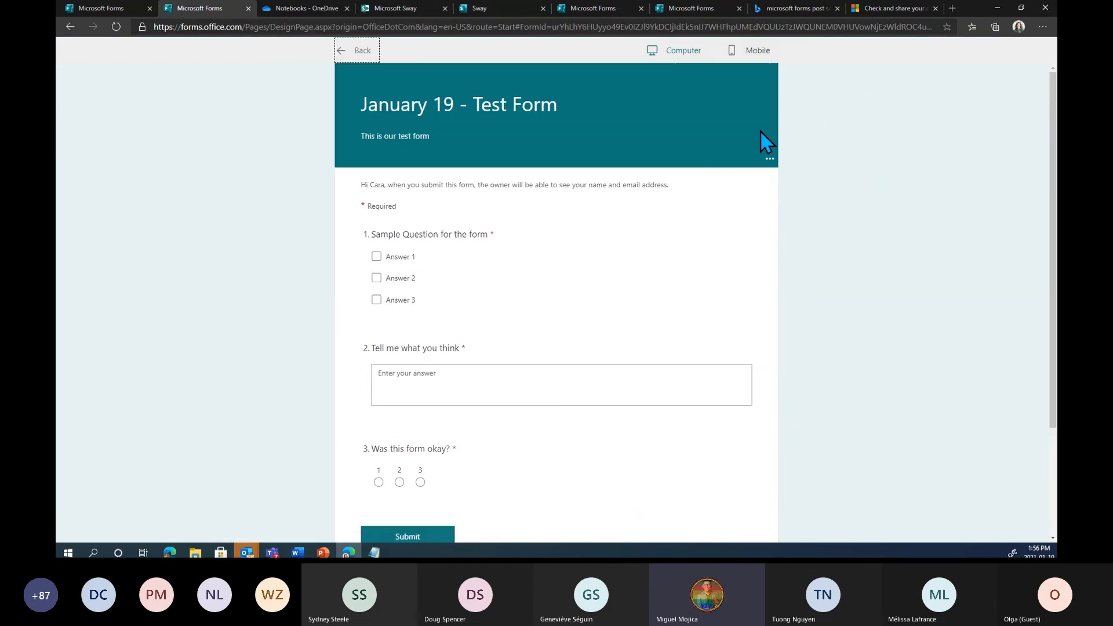
{"action": "scroll", "coordinate": [600, 122], "scroll_direction": "down", "scroll_amount": 3}
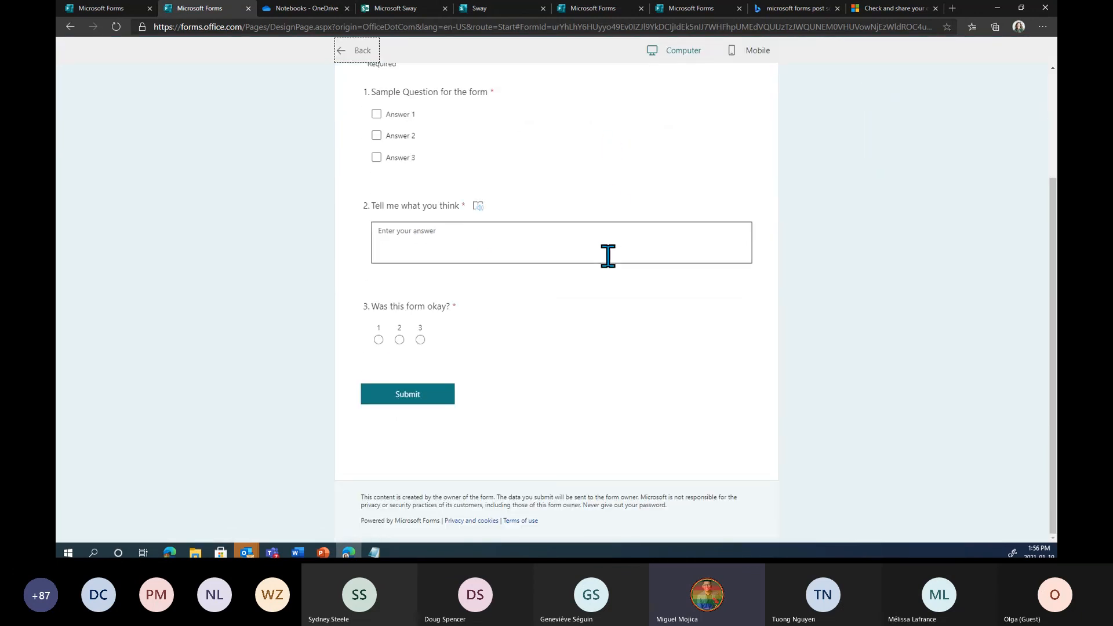
{"action": "scroll", "coordinate": [606, 255], "scroll_direction": "up", "scroll_amount": 3}
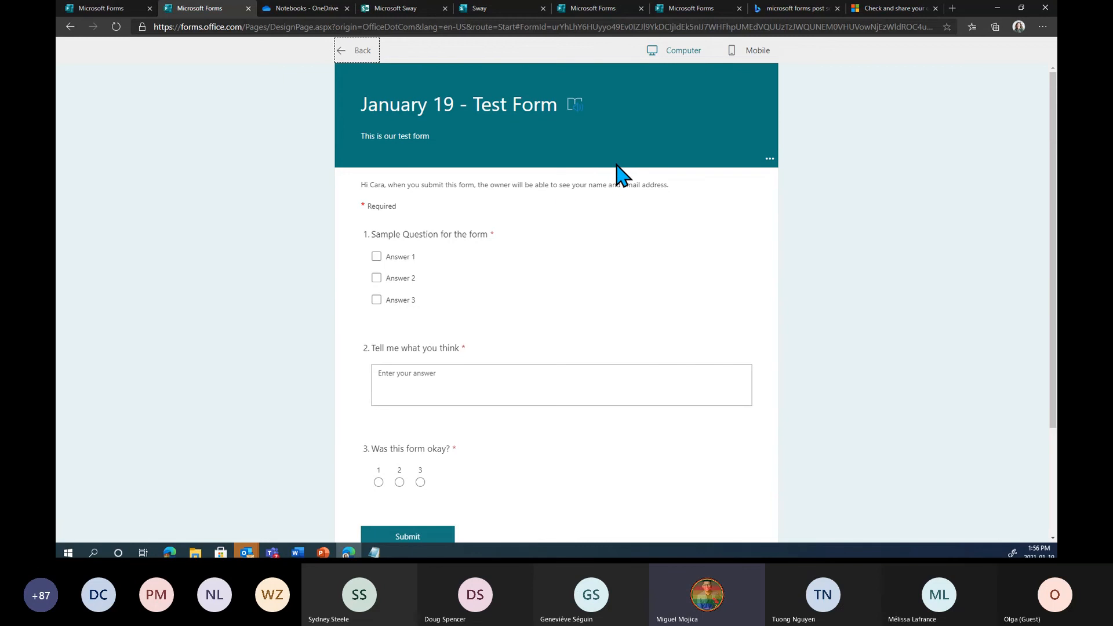
{"action": "left_click", "coordinate": [732, 58]}
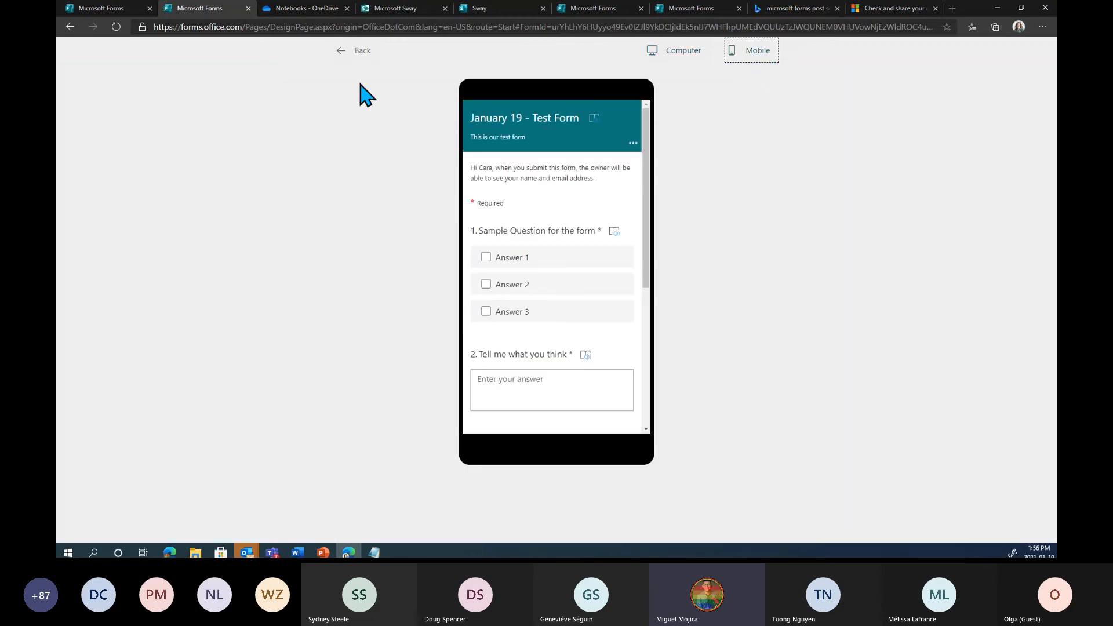
{"action": "left_click", "coordinate": [364, 64]}
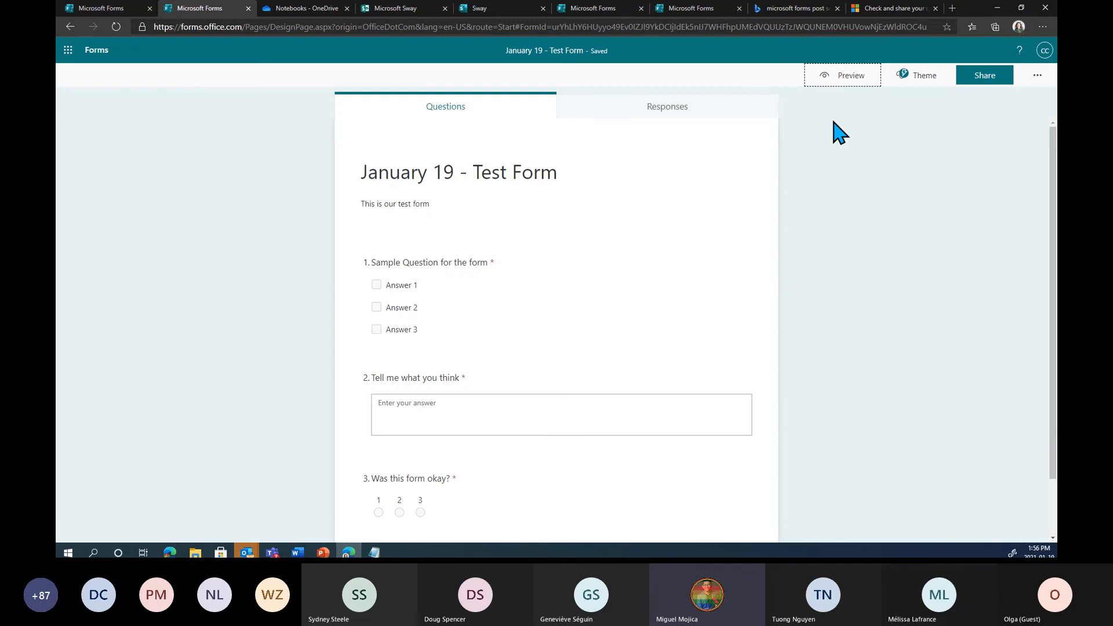
Apply the theme with red balloons and white clouds on a blue sky to the test form.
{"action": "left_click", "coordinate": [917, 76]}
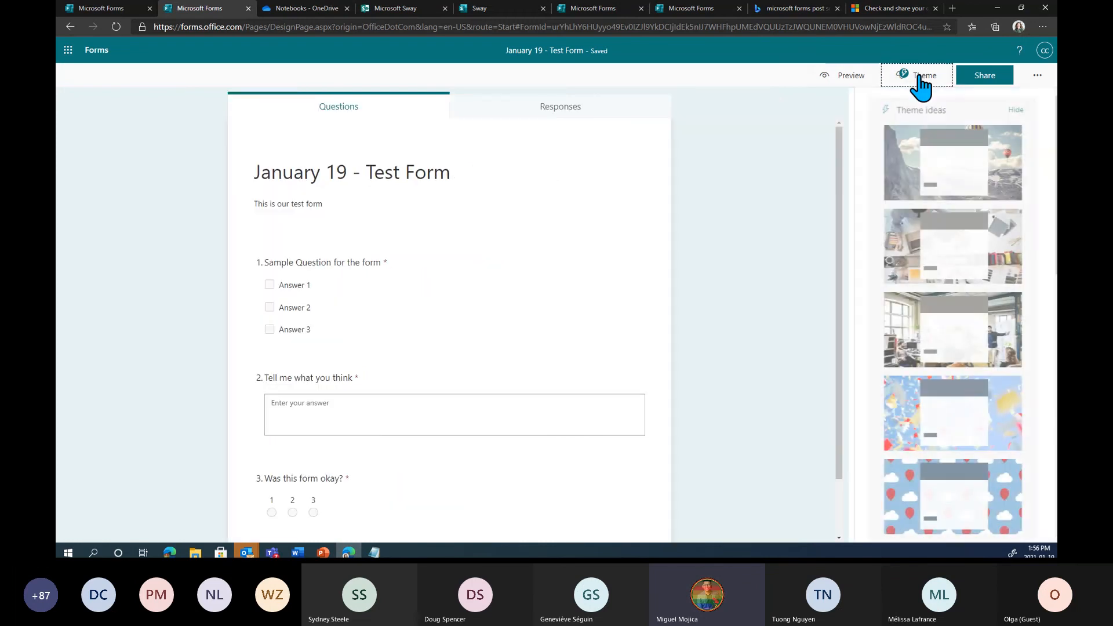
{"action": "scroll", "coordinate": [931, 390], "scroll_direction": "down", "scroll_amount": 1}
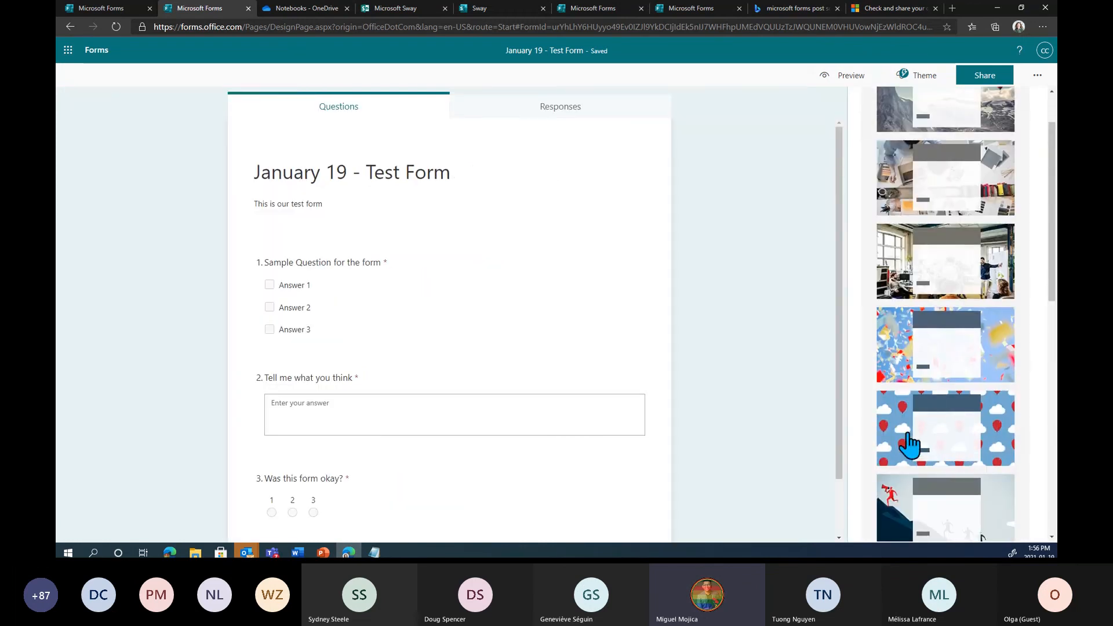
{"action": "left_click", "coordinate": [909, 445]}
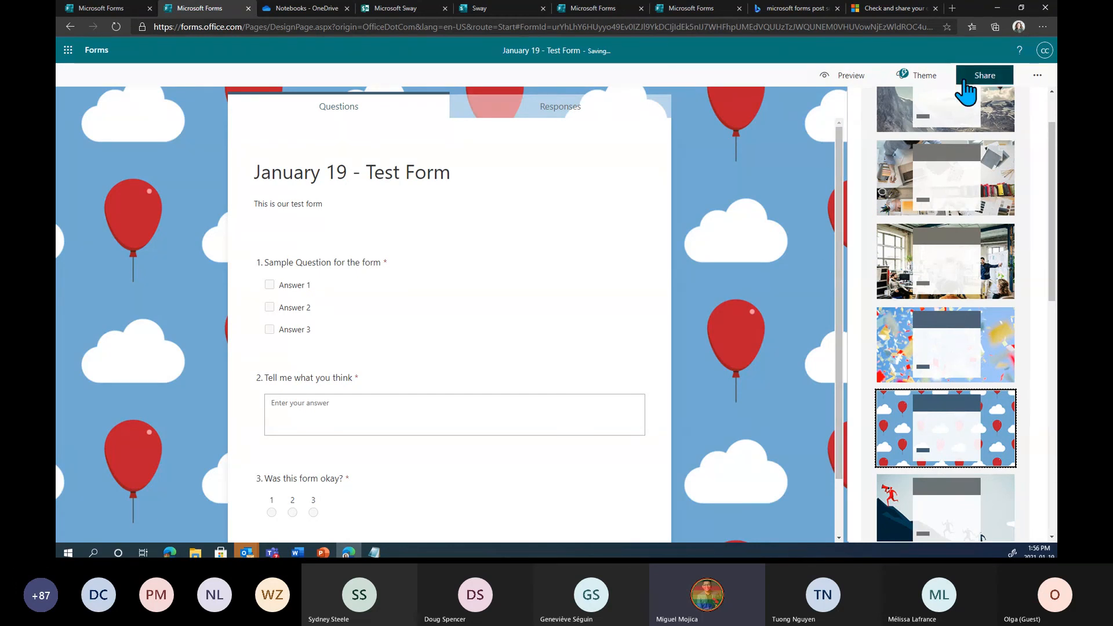
Set the form's sharing so that anyone can respond, and copy the response link.
{"action": "left_click", "coordinate": [984, 83]}
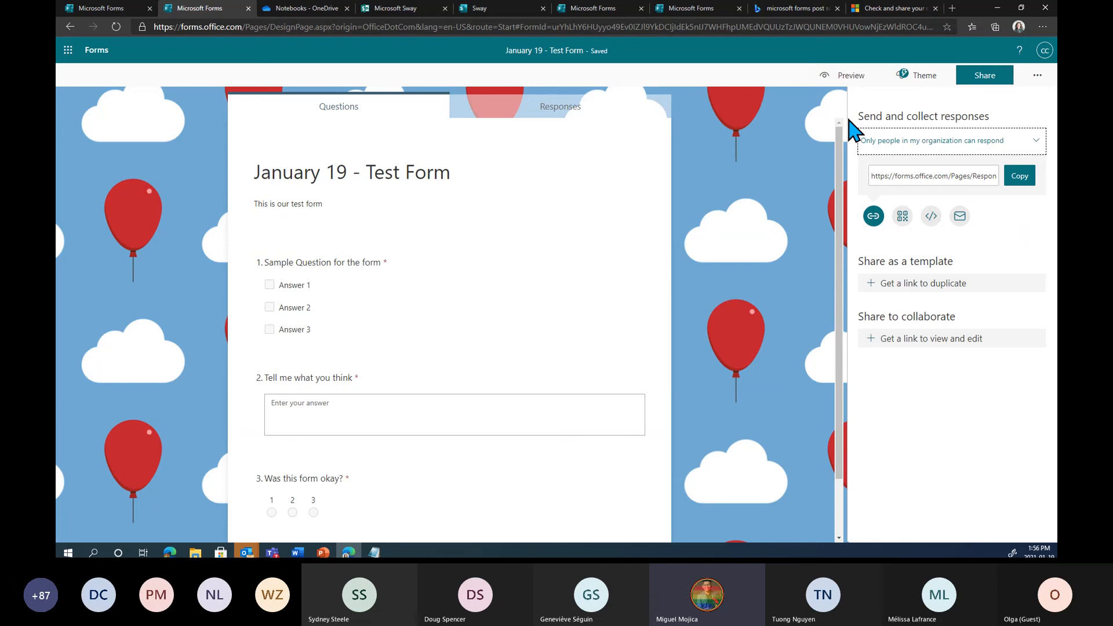
{"action": "left_click", "coordinate": [895, 150]}
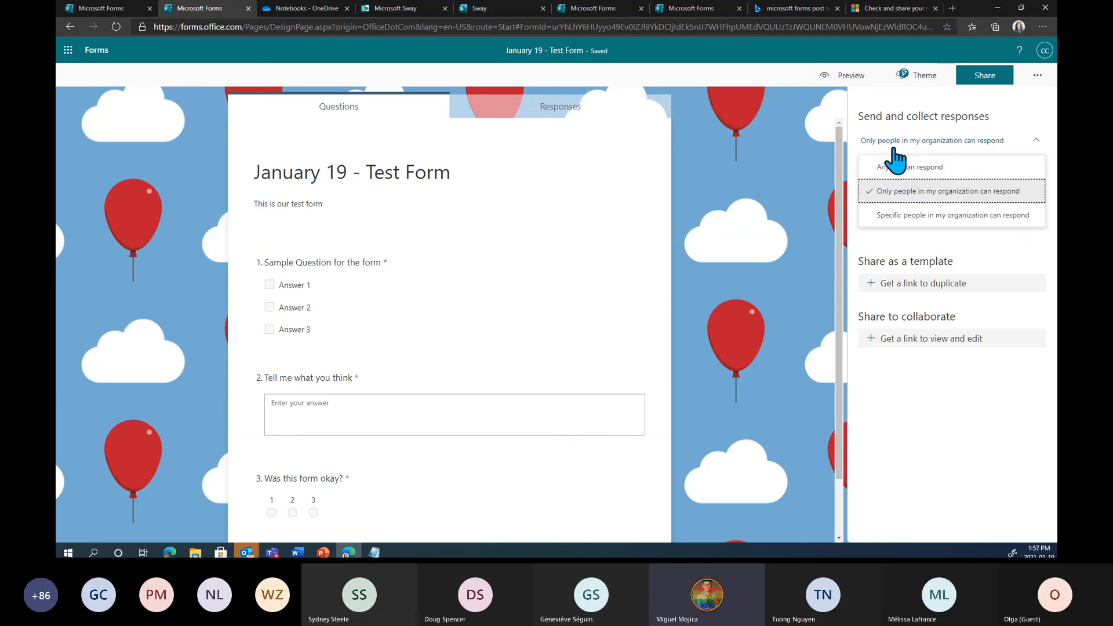
{"action": "left_click", "coordinate": [909, 170]}
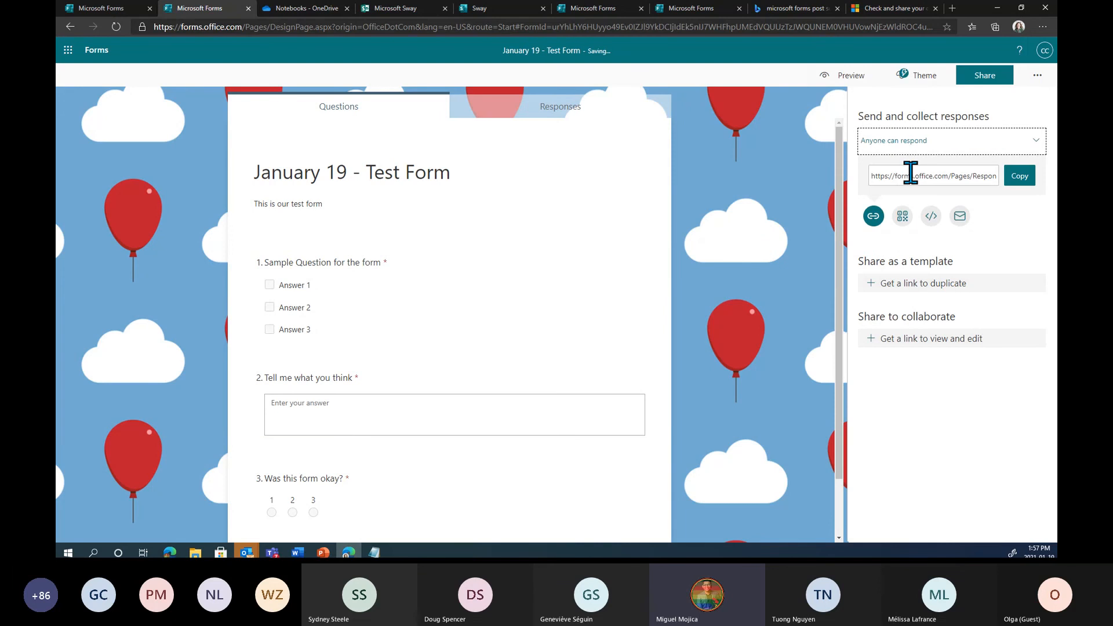
{"action": "left_click", "coordinate": [890, 341]}
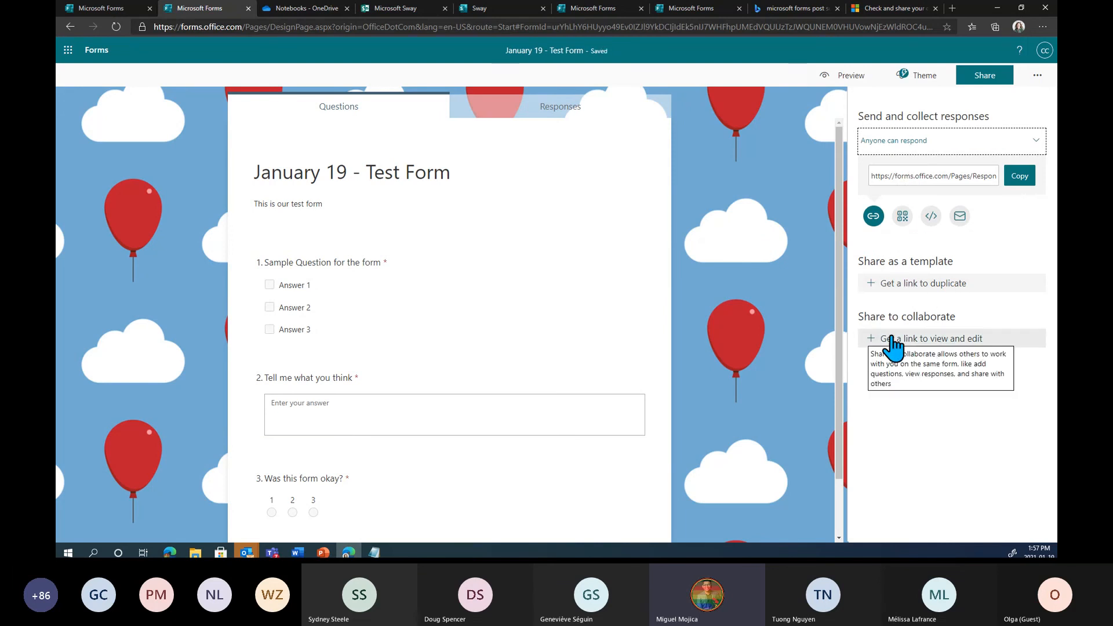
{"action": "left_click", "coordinate": [891, 342]}
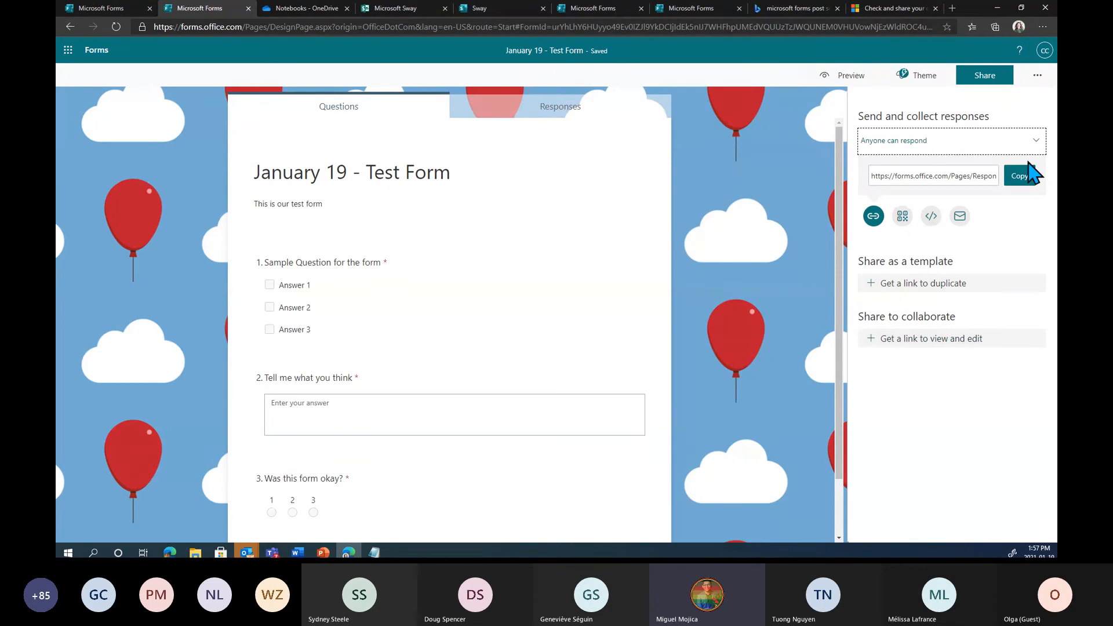
{"action": "left_click", "coordinate": [1017, 182]}
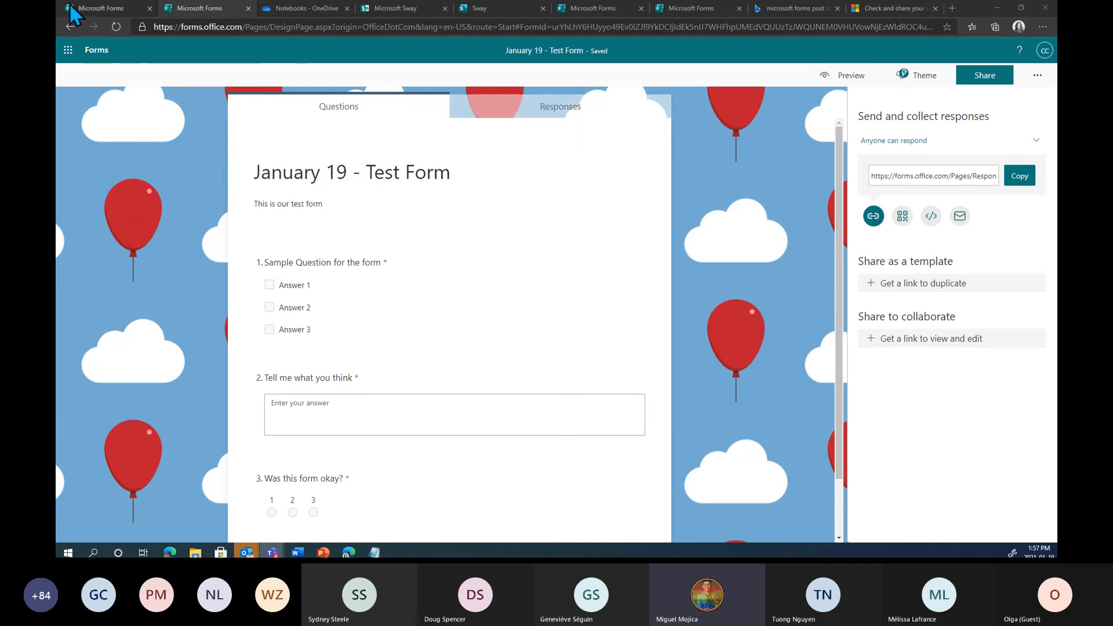
Return to the Forms home page, open the Test Quiz and look over its questions.
{"action": "left_click", "coordinate": [102, 10]}
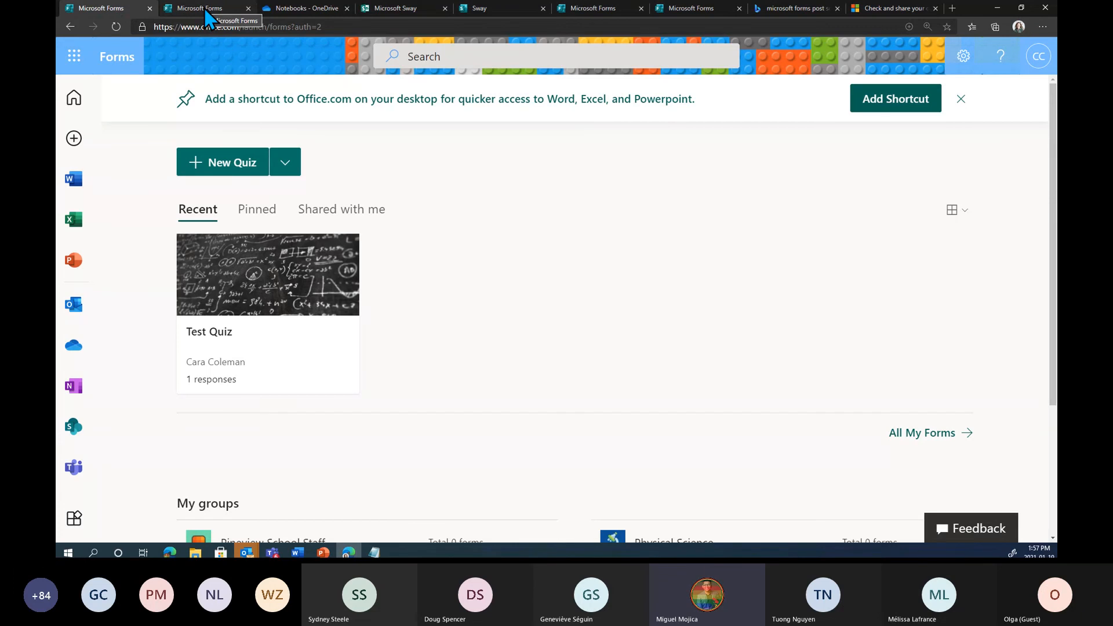
{"action": "left_click", "coordinate": [206, 11]}
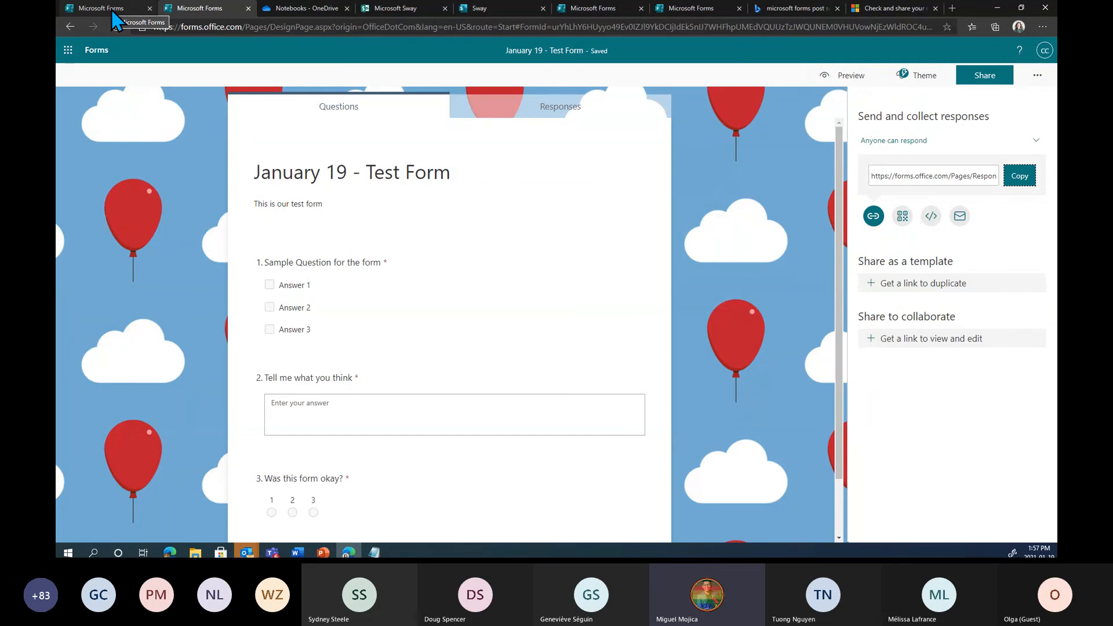
{"action": "left_click", "coordinate": [110, 8]}
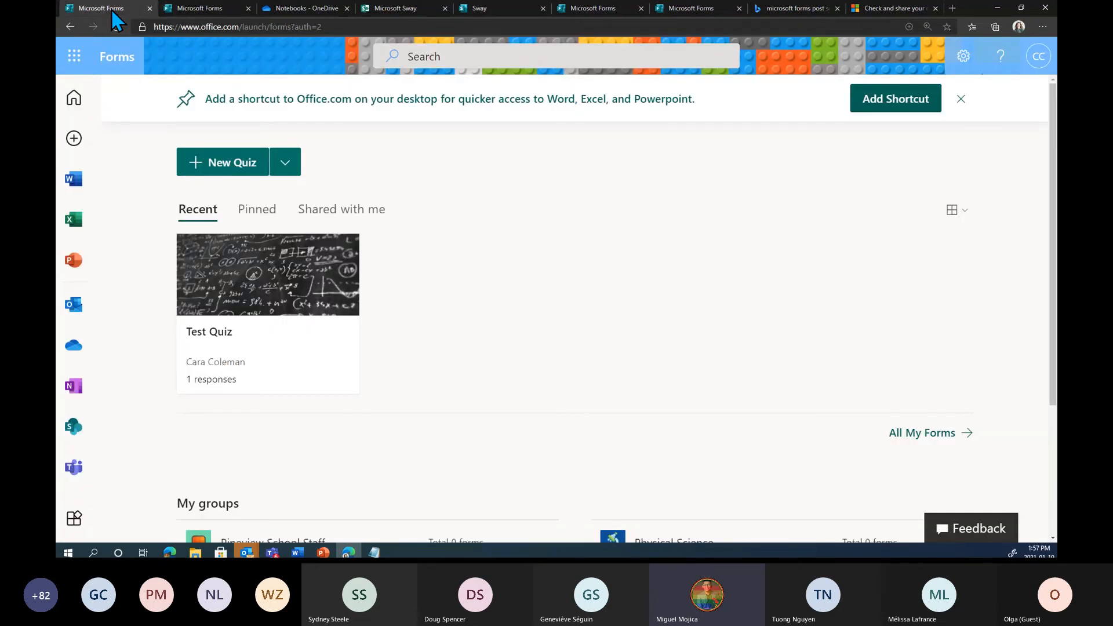
{"action": "left_click", "coordinate": [262, 334]}
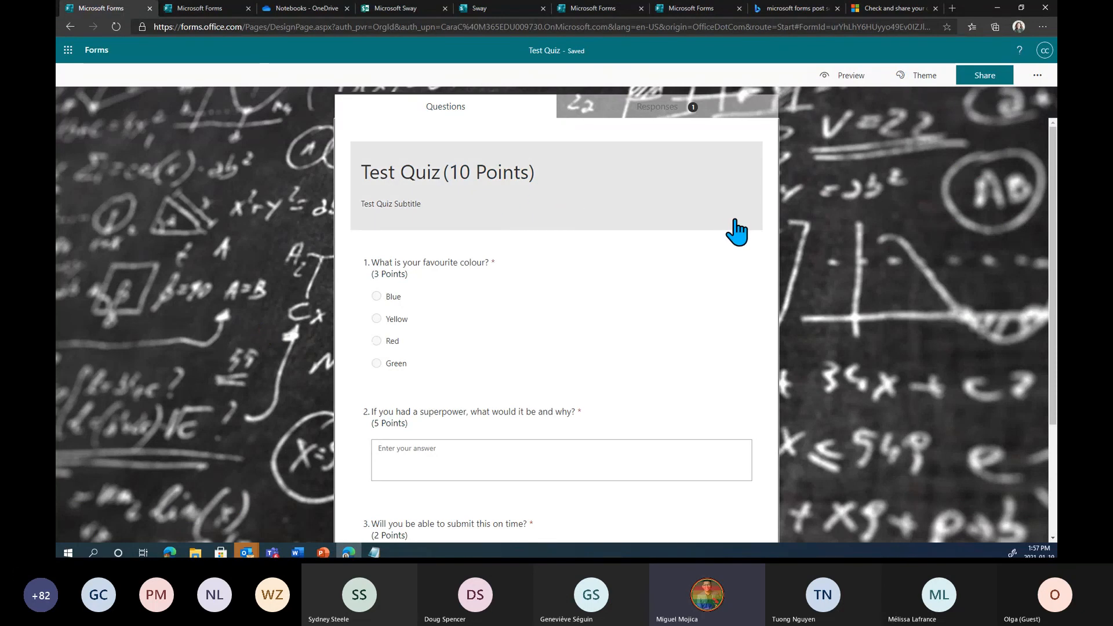
{"action": "scroll", "coordinate": [490, 216], "scroll_direction": "down", "scroll_amount": 3}
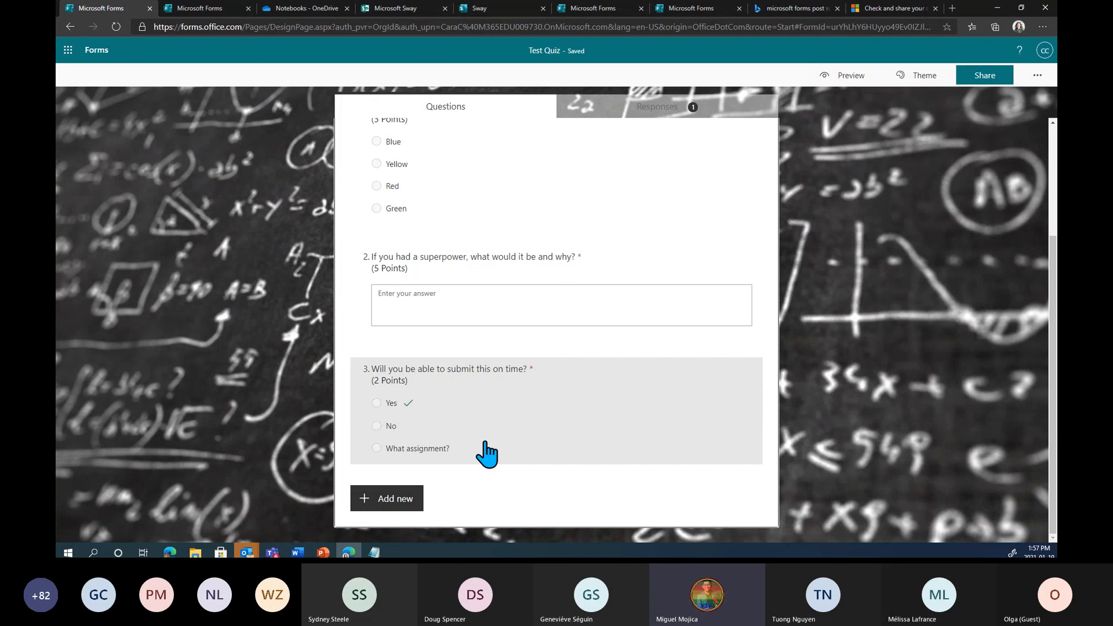
Add a choice question as the fourth question of the Test Quiz and open its branching options.
{"action": "left_click", "coordinate": [420, 507]}
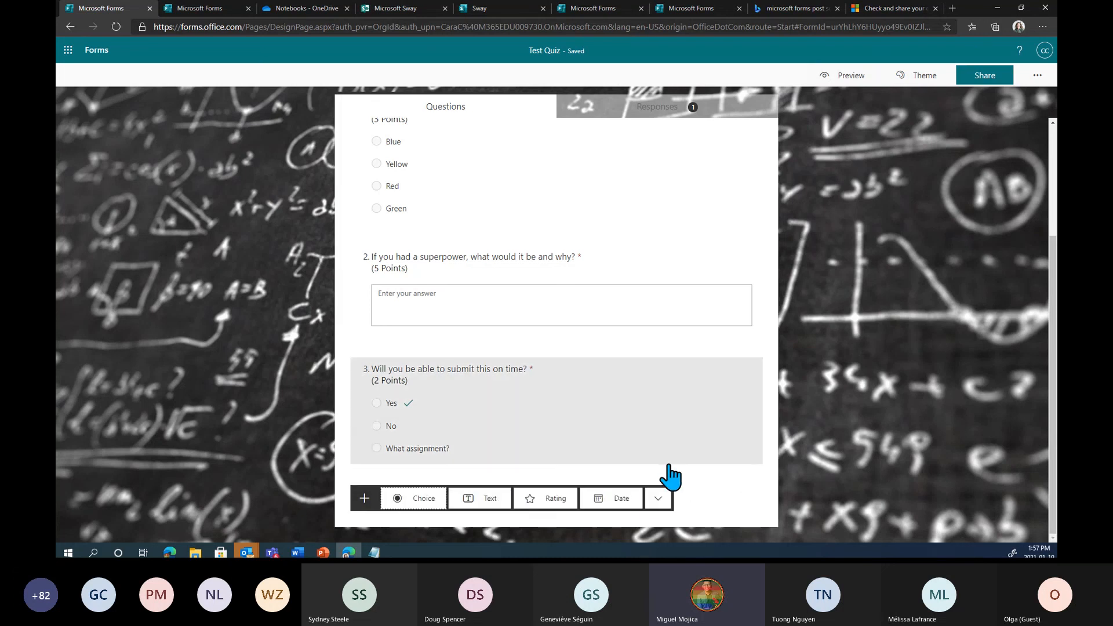
{"action": "left_click", "coordinate": [413, 498]}
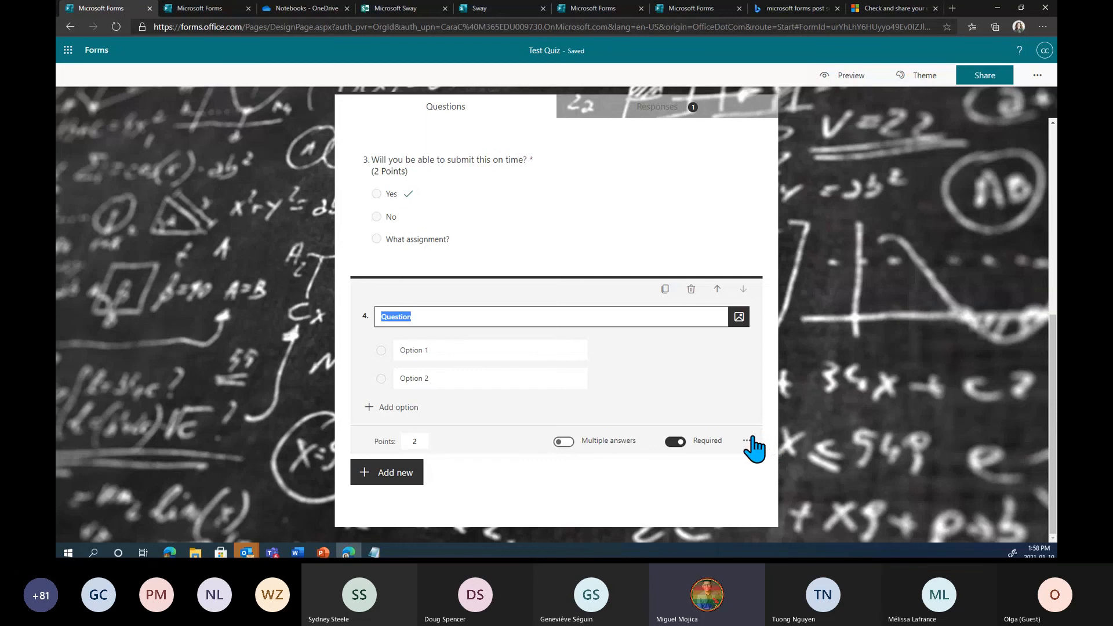
{"action": "left_click", "coordinate": [747, 441]}
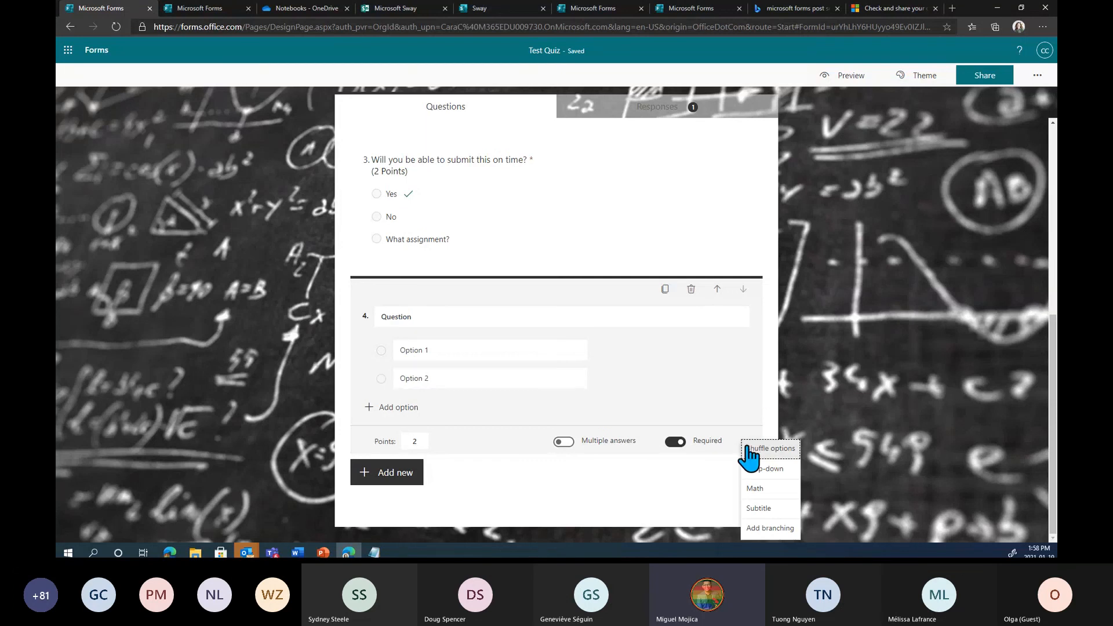
{"action": "left_click", "coordinate": [779, 532]}
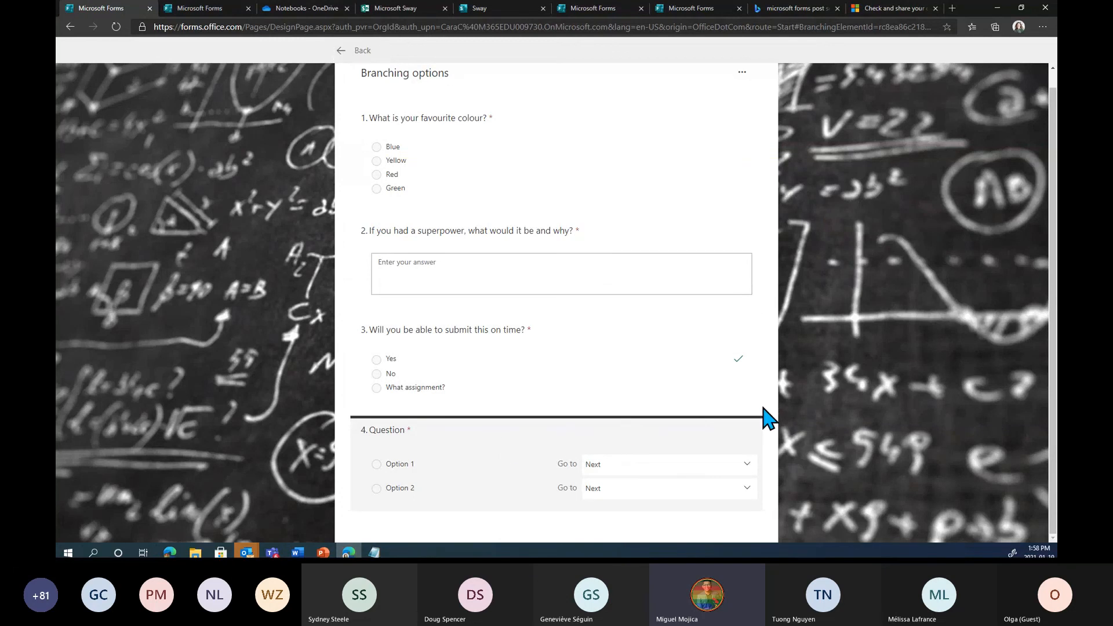
Set Option 1 of question 4 to branch to the end of the form.
{"action": "left_click", "coordinate": [666, 481]}
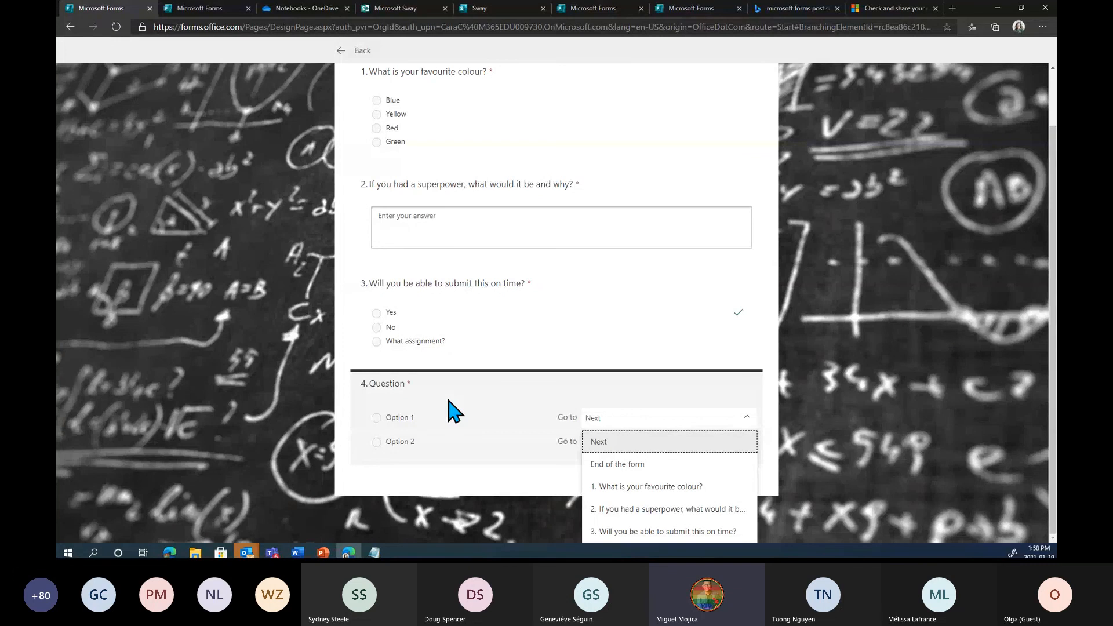
{"action": "left_click", "coordinate": [746, 419]}
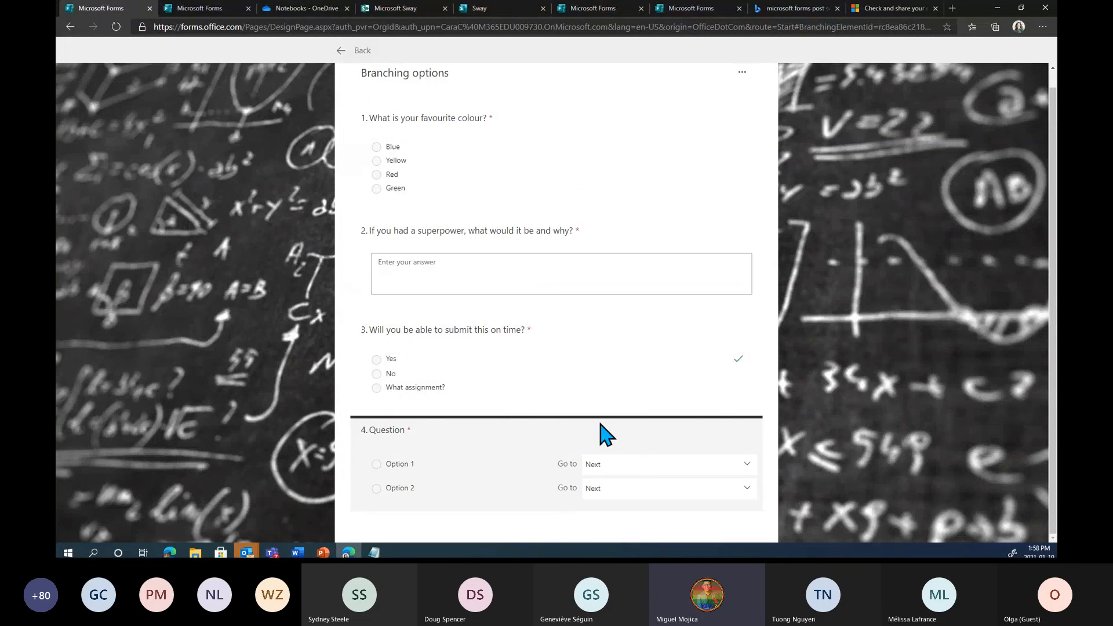
{"action": "left_click", "coordinate": [746, 465]}
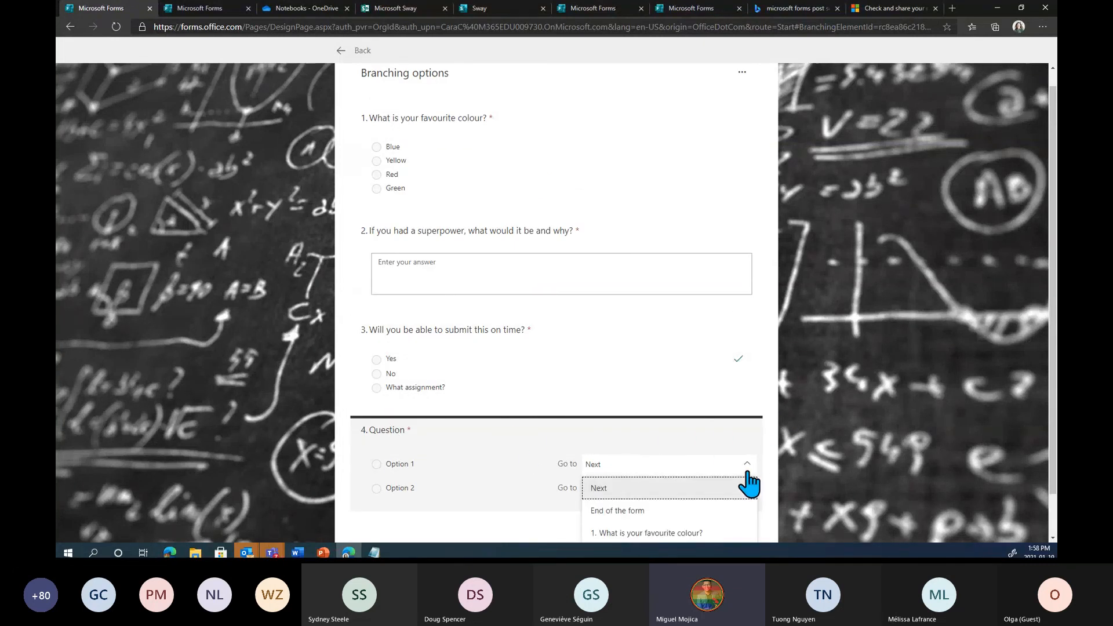
{"action": "left_click", "coordinate": [388, 467]}
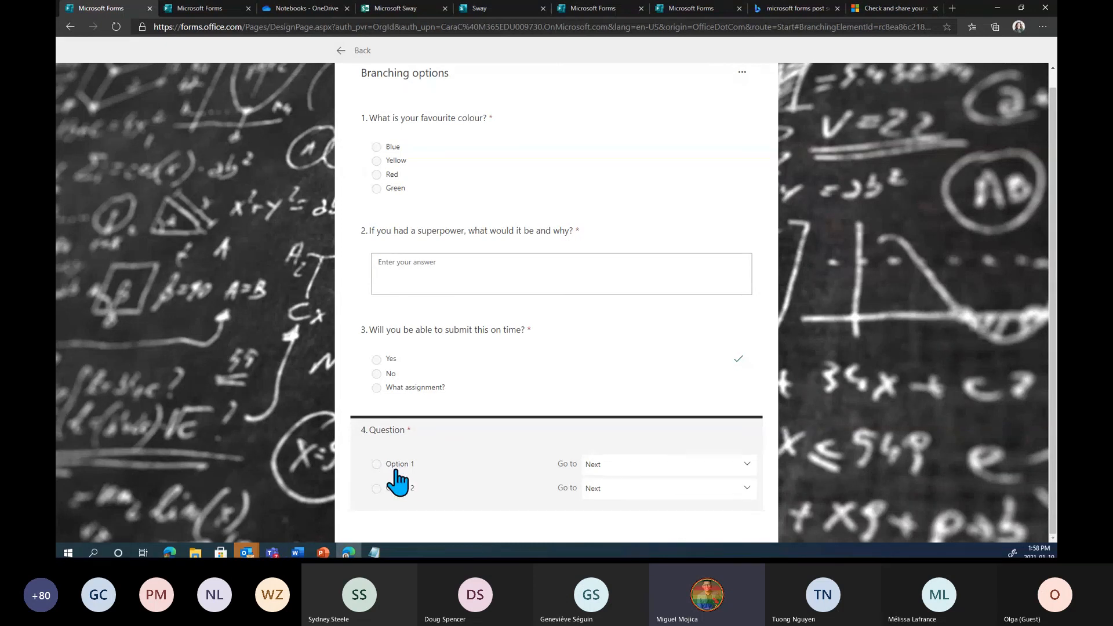
{"action": "left_click", "coordinate": [600, 465]}
{"action": "scroll", "coordinate": [705, 510], "scroll_direction": "down", "scroll_amount": 1}
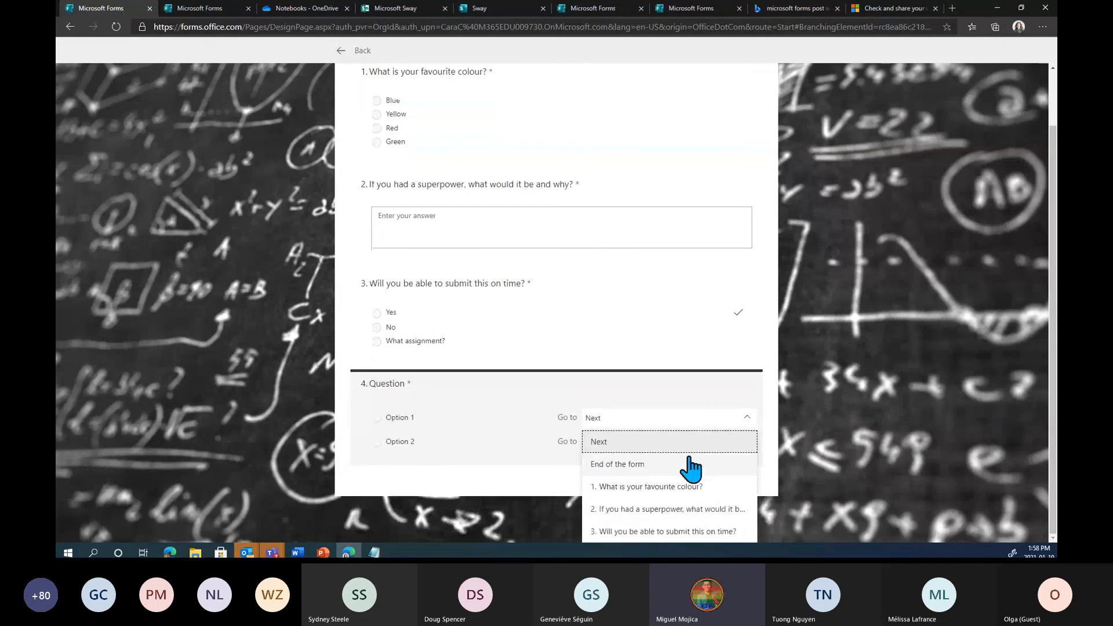
{"action": "left_click", "coordinate": [689, 464]}
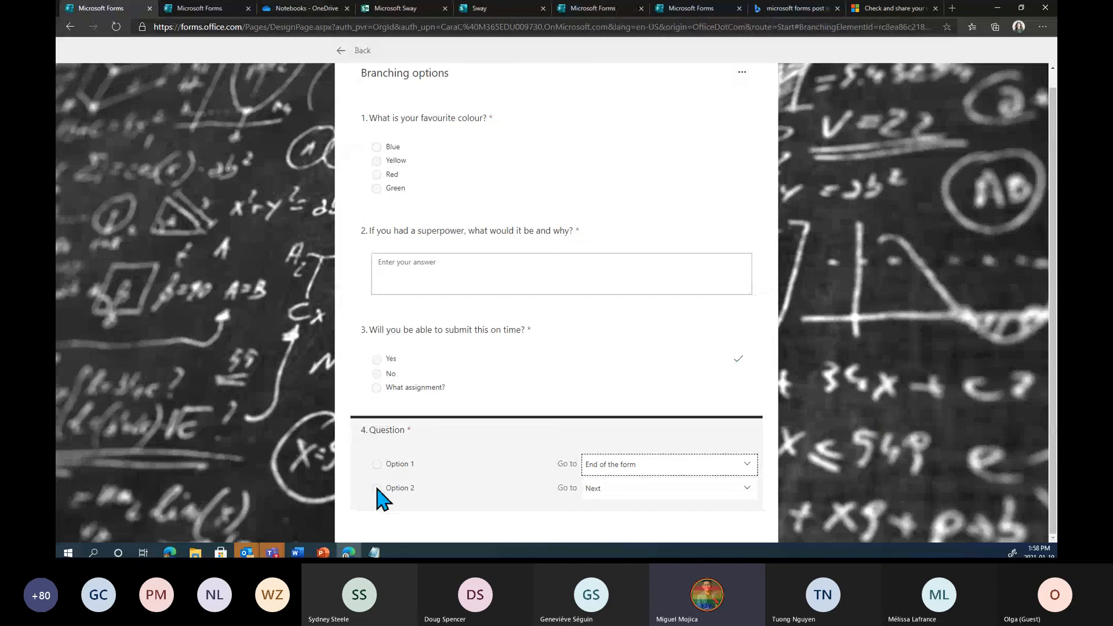
Set Option 2 of question 4 to branch to question 3, "Will you be able to submit this on time?".
{"action": "left_click", "coordinate": [675, 493]}
{"action": "scroll", "coordinate": [677, 504], "scroll_direction": "down", "scroll_amount": 1}
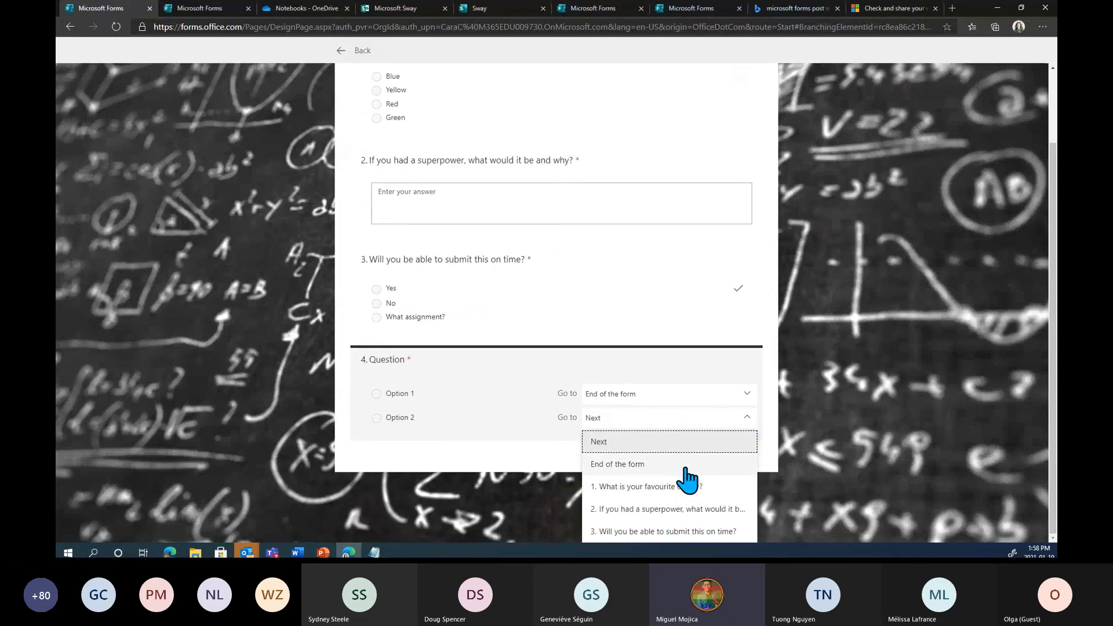
{"action": "left_click", "coordinate": [681, 531]}
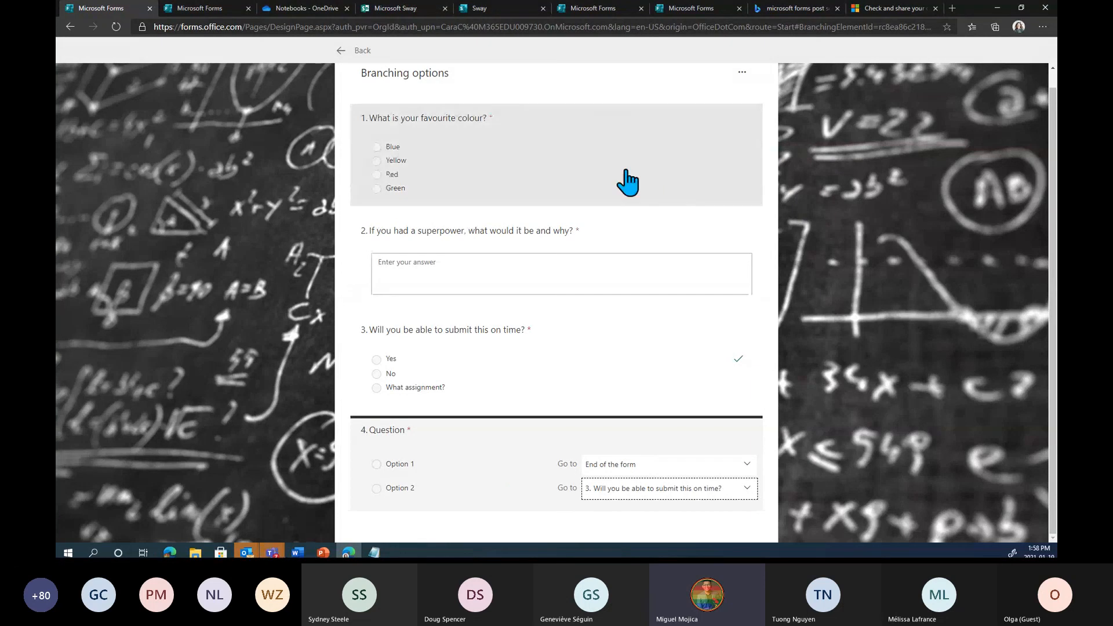
{"action": "scroll", "coordinate": [626, 181], "scroll_direction": "up", "scroll_amount": 1}
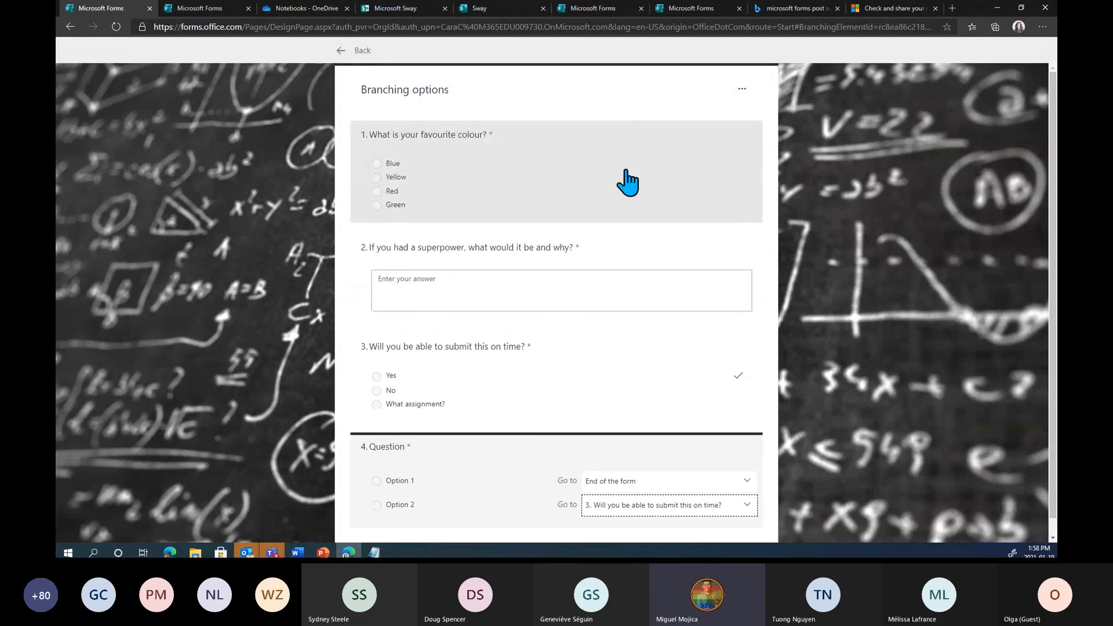
Leave the branching options and look over all the questions of the Test Quiz.
{"action": "left_click", "coordinate": [349, 52]}
{"action": "scroll", "coordinate": [763, 246], "scroll_direction": "down", "scroll_amount": 5}
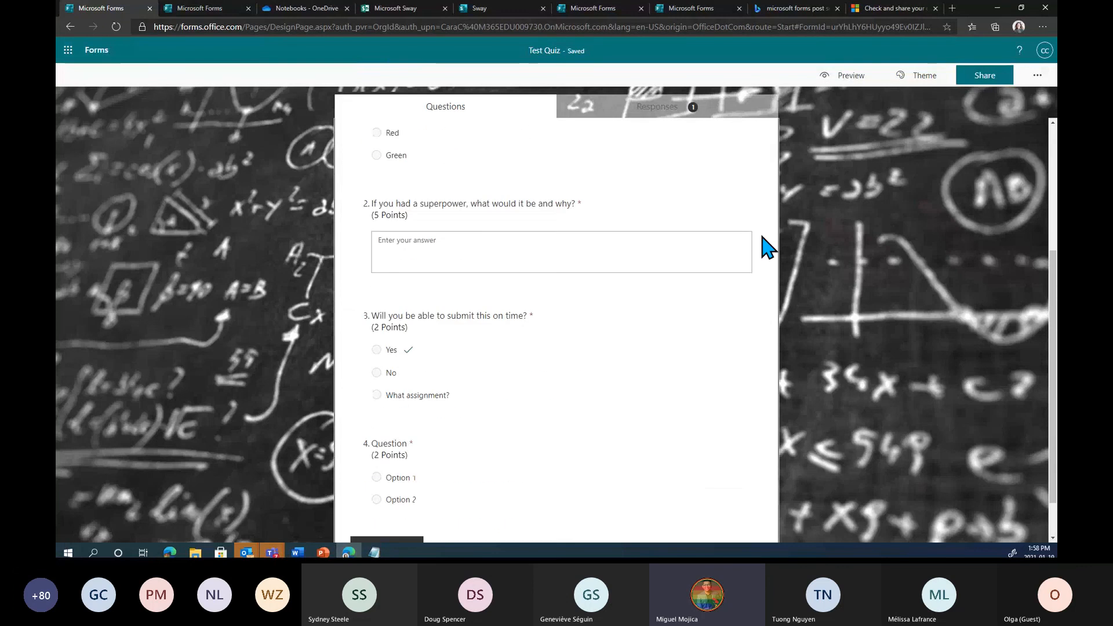
{"action": "scroll", "coordinate": [578, 294], "scroll_direction": "up", "scroll_amount": 5}
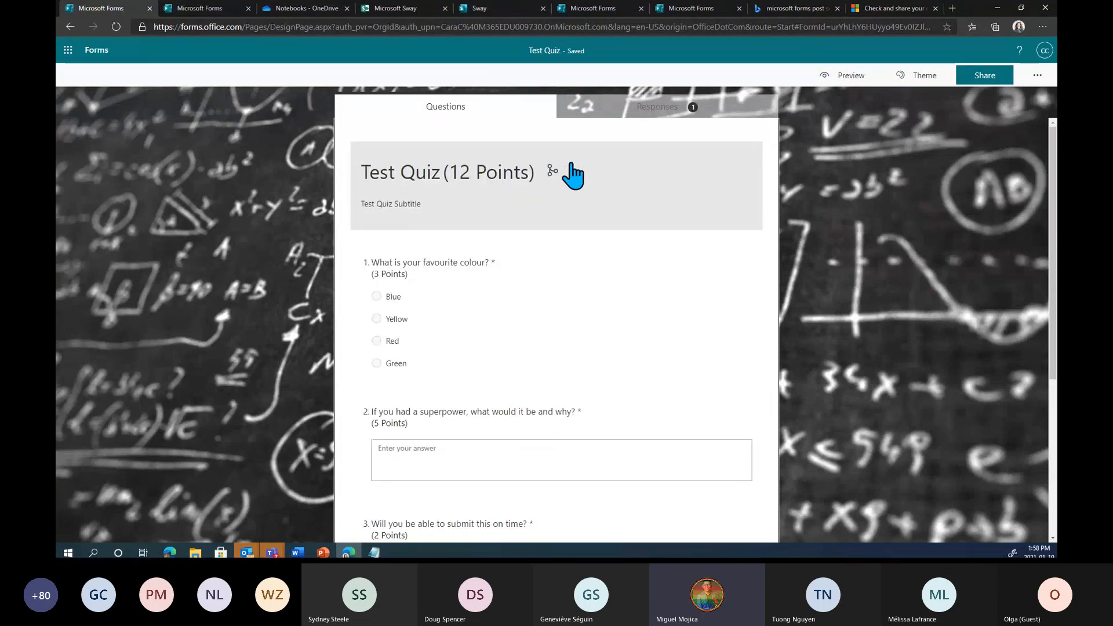
{"action": "scroll", "coordinate": [565, 176], "scroll_direction": "down", "scroll_amount": 5}
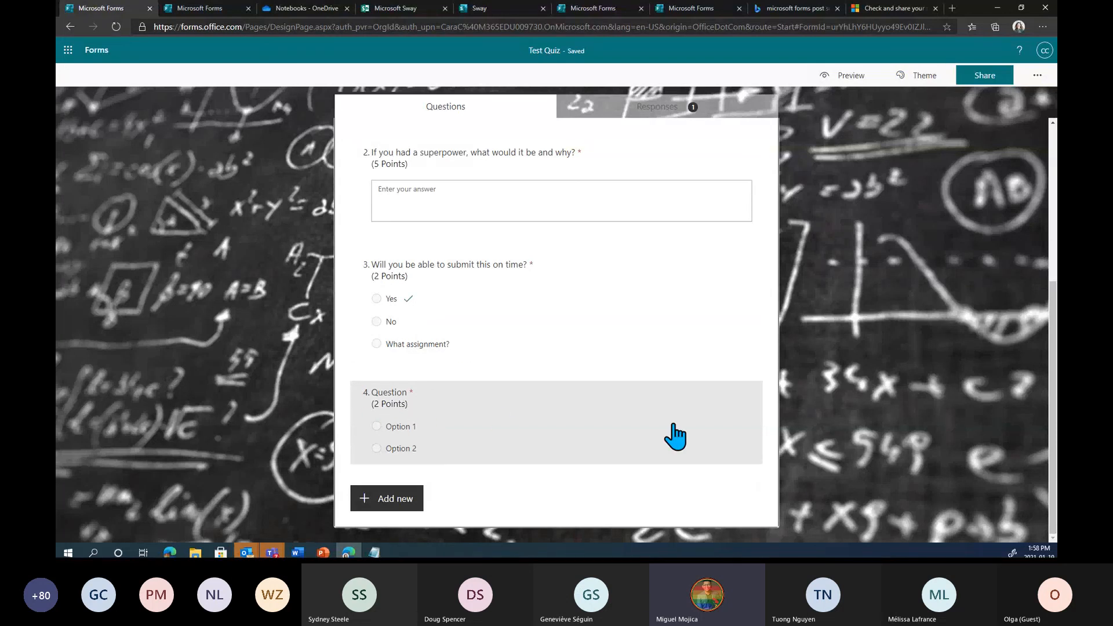
{"action": "scroll", "coordinate": [670, 435], "scroll_direction": "up", "scroll_amount": 5}
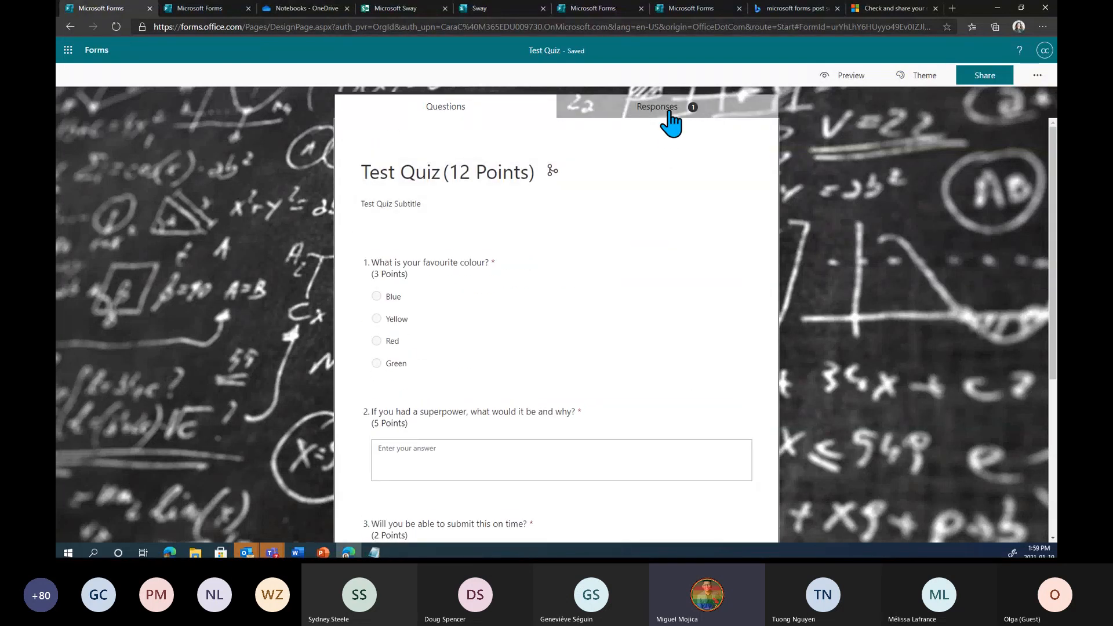
Open the Test Quiz responses and examine the score summary and the per-question results.
{"action": "left_click", "coordinate": [668, 113]}
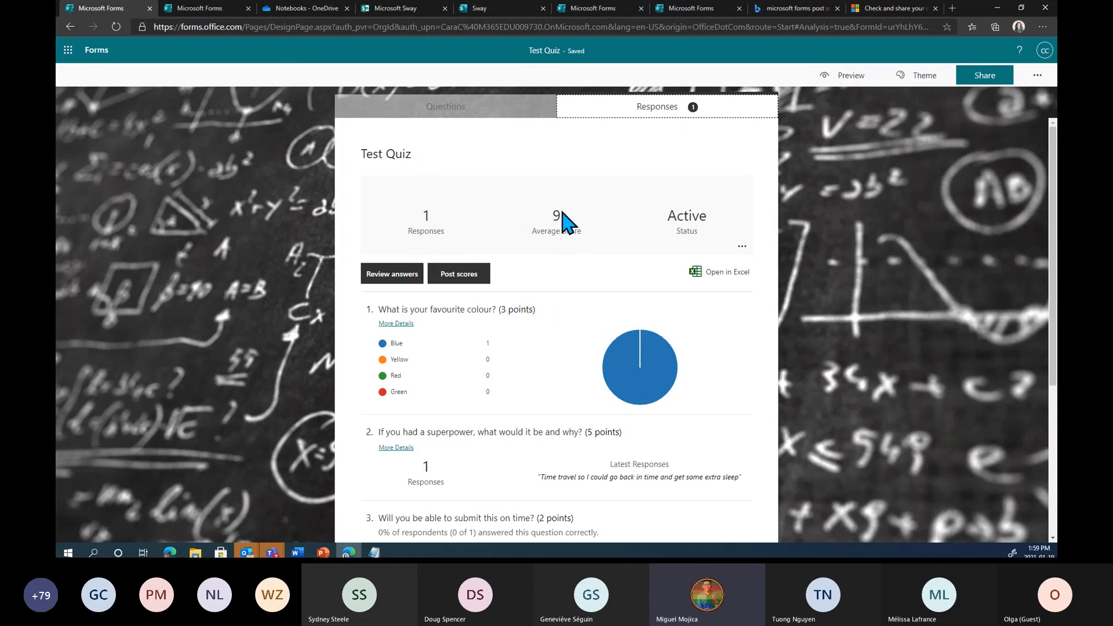
{"action": "scroll", "coordinate": [566, 251], "scroll_direction": "down", "scroll_amount": 5}
{"action": "scroll", "coordinate": [597, 357], "scroll_direction": "up", "scroll_amount": 2}
{"action": "scroll", "coordinate": [597, 356], "scroll_direction": "up", "scroll_amount": 3}
Examine the response summary of "January 19 - Test Form", show its questions again and return to the Test Quiz responses.
{"action": "left_click", "coordinate": [192, 7]}
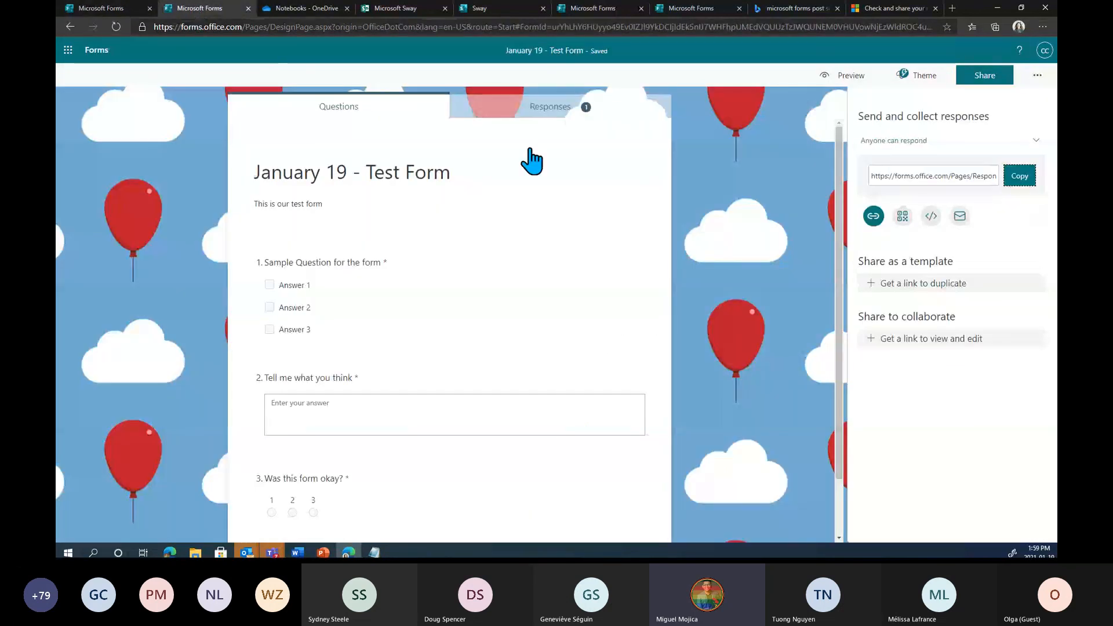
{"action": "left_click", "coordinate": [558, 110]}
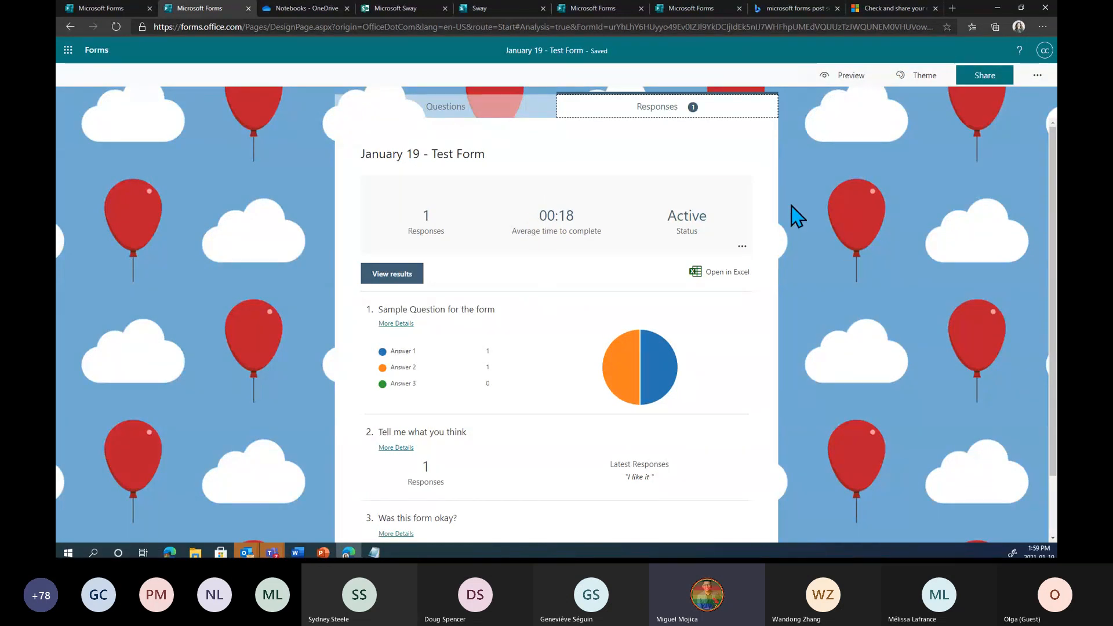
{"action": "scroll", "coordinate": [591, 298], "scroll_direction": "down", "scroll_amount": 1}
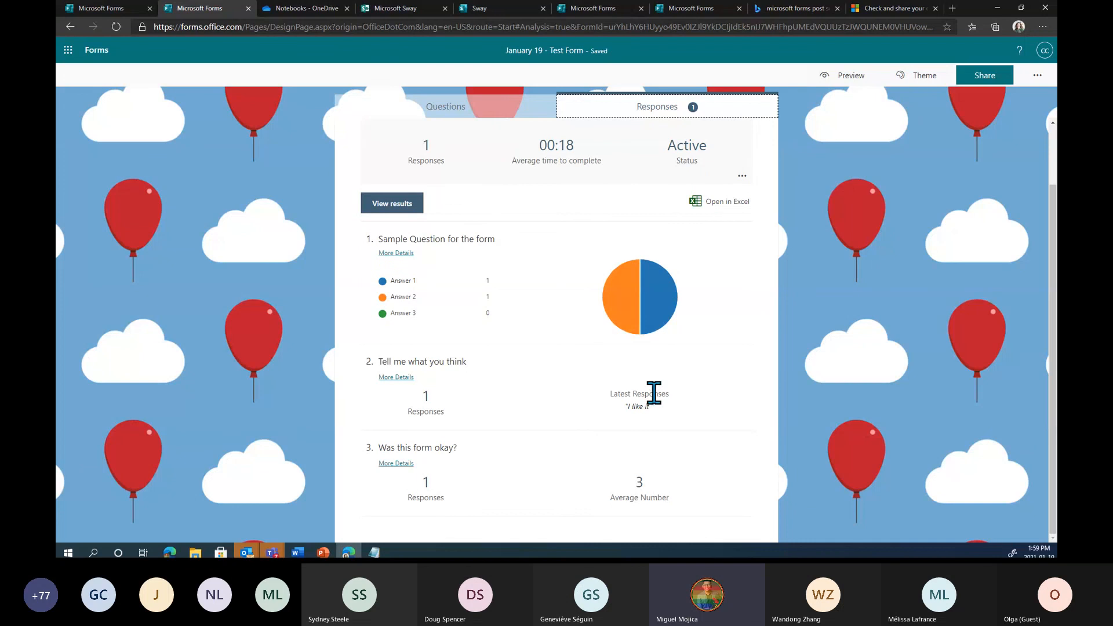
{"action": "scroll", "coordinate": [672, 324], "scroll_direction": "up", "scroll_amount": 1}
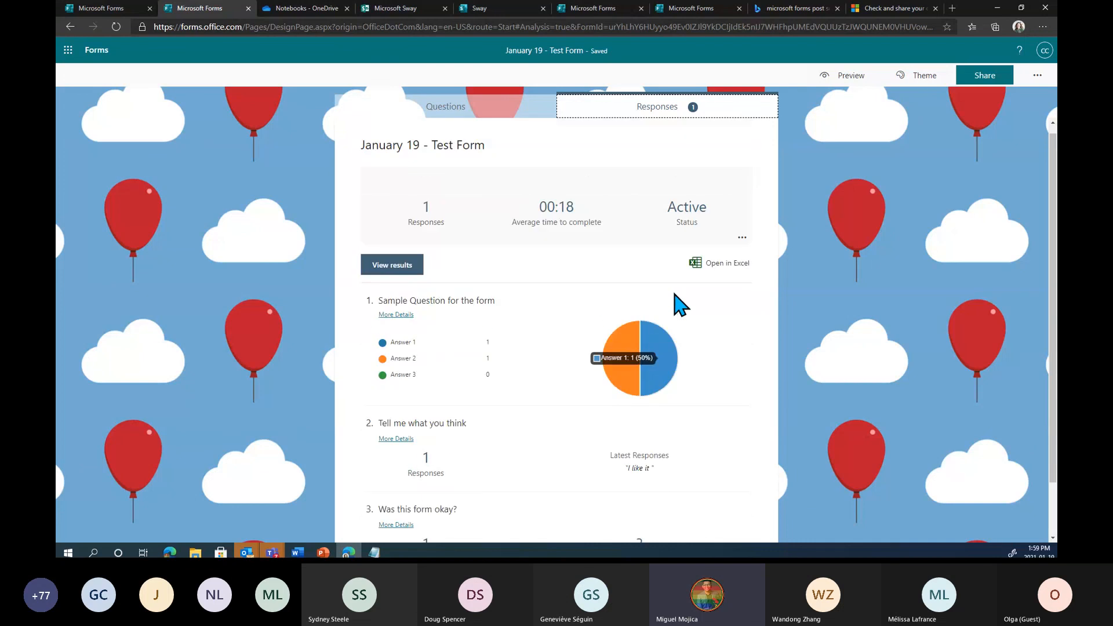
{"action": "left_click", "coordinate": [518, 113]}
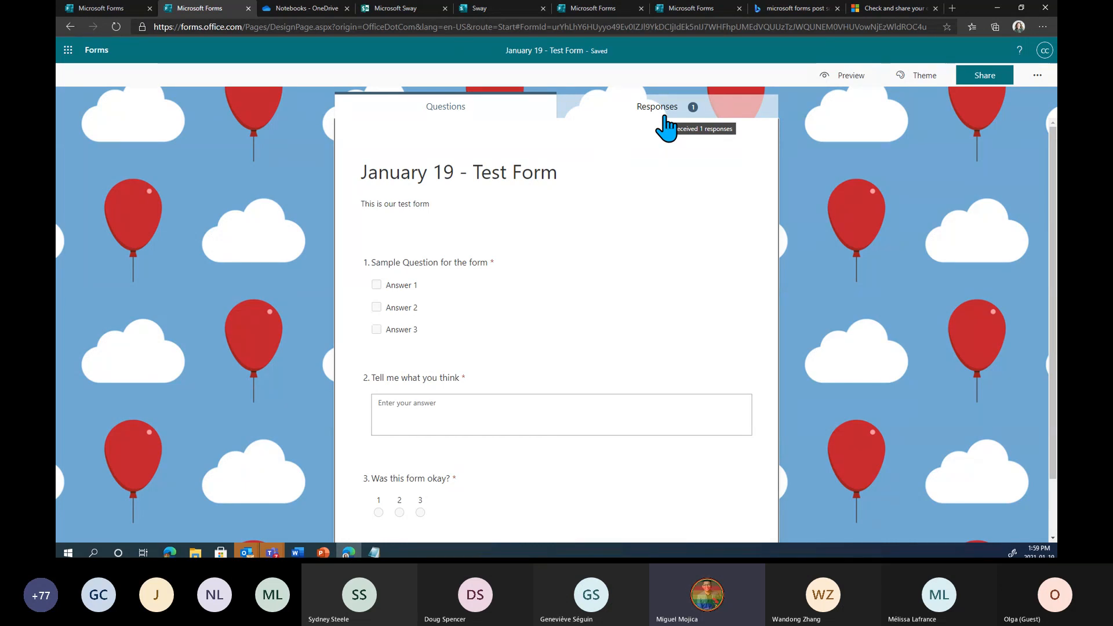
{"action": "left_click", "coordinate": [123, 9]}
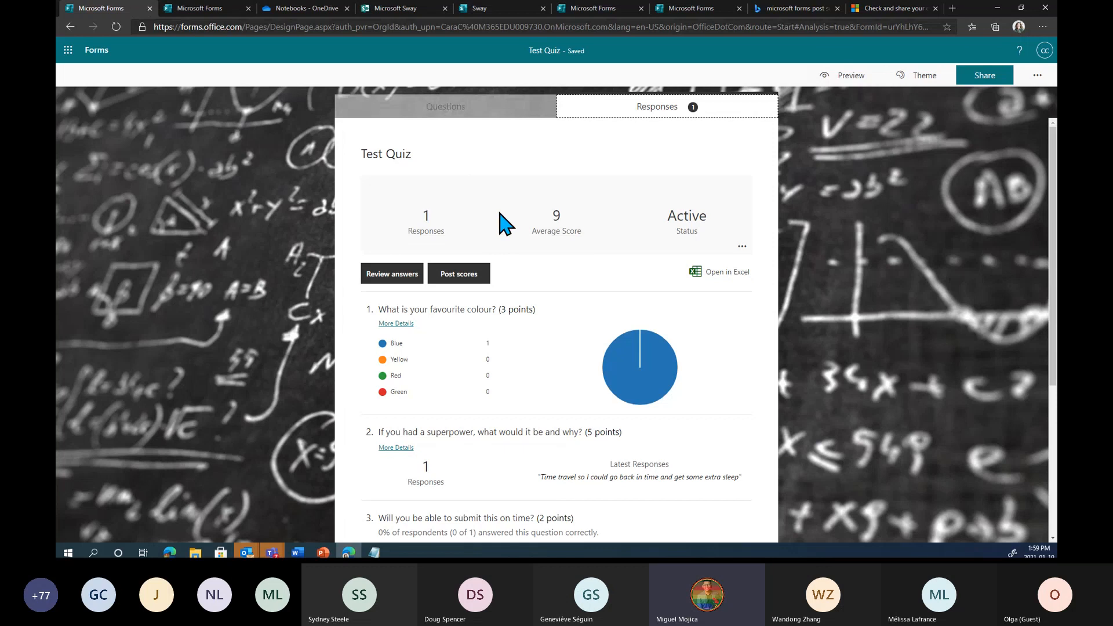